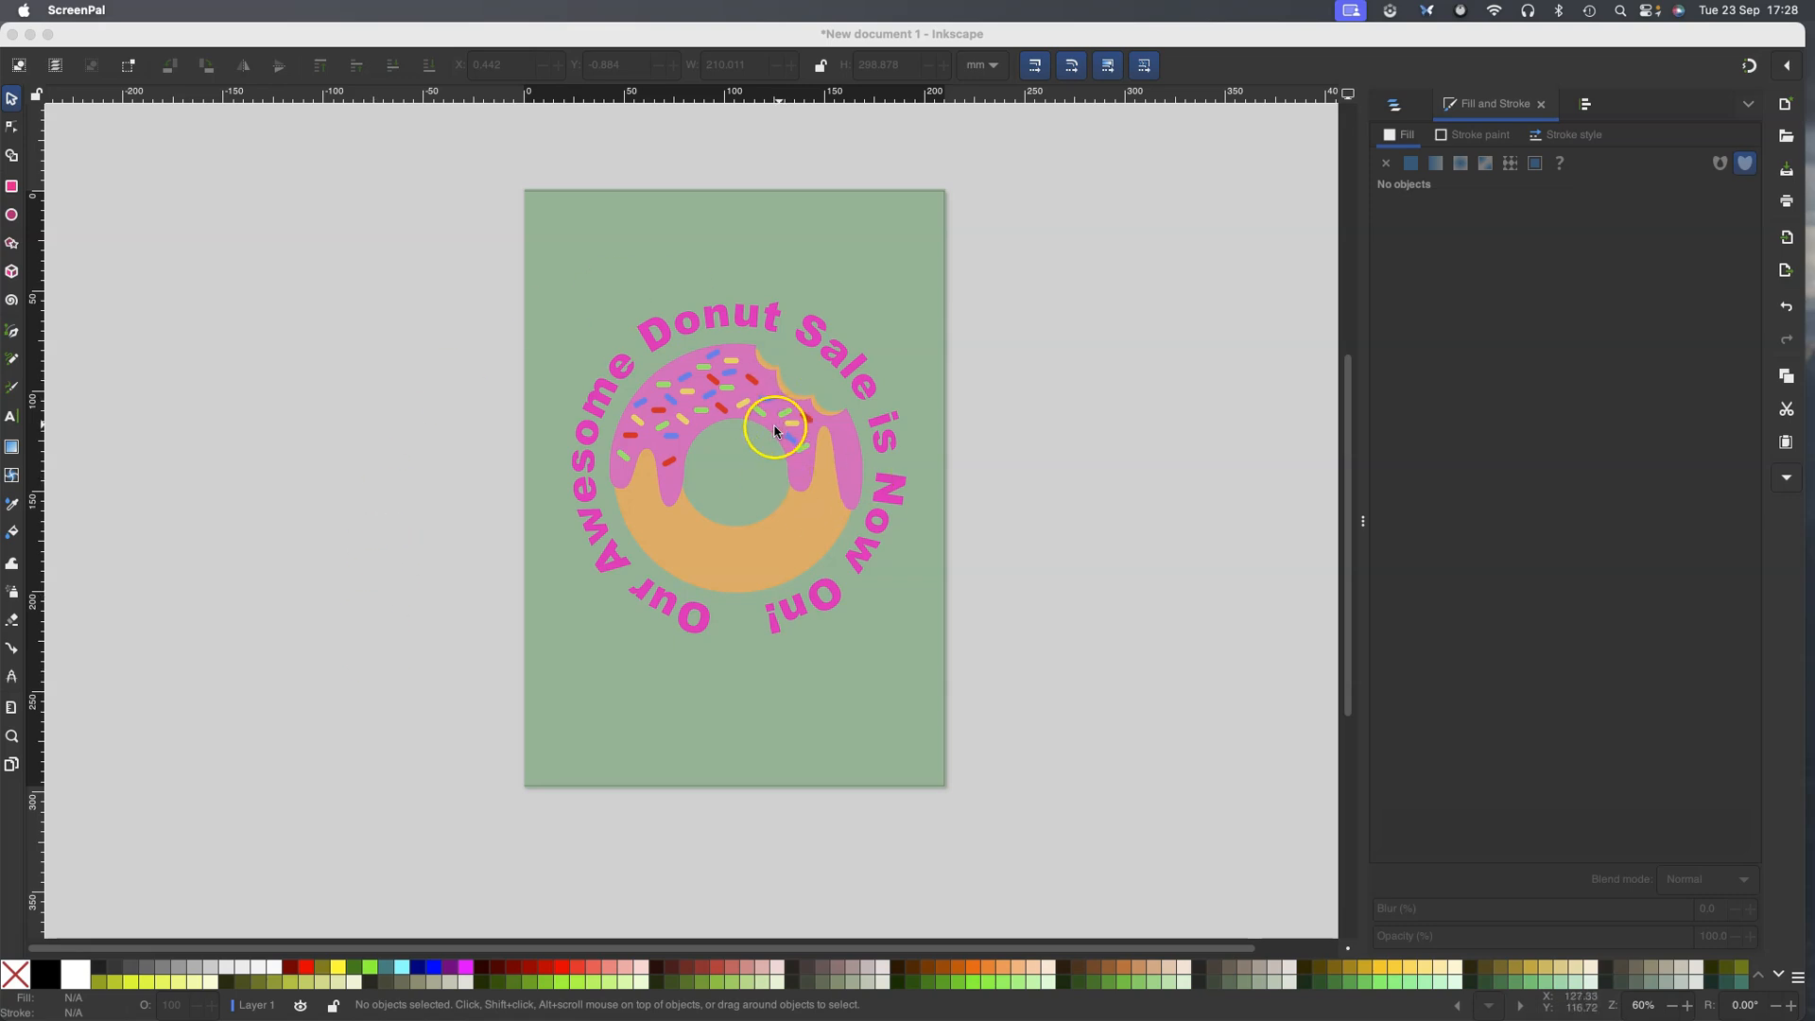
Delete all the existing donut artwork, including its curved text and green background, from the page
drag(473, 170, 900, 698)
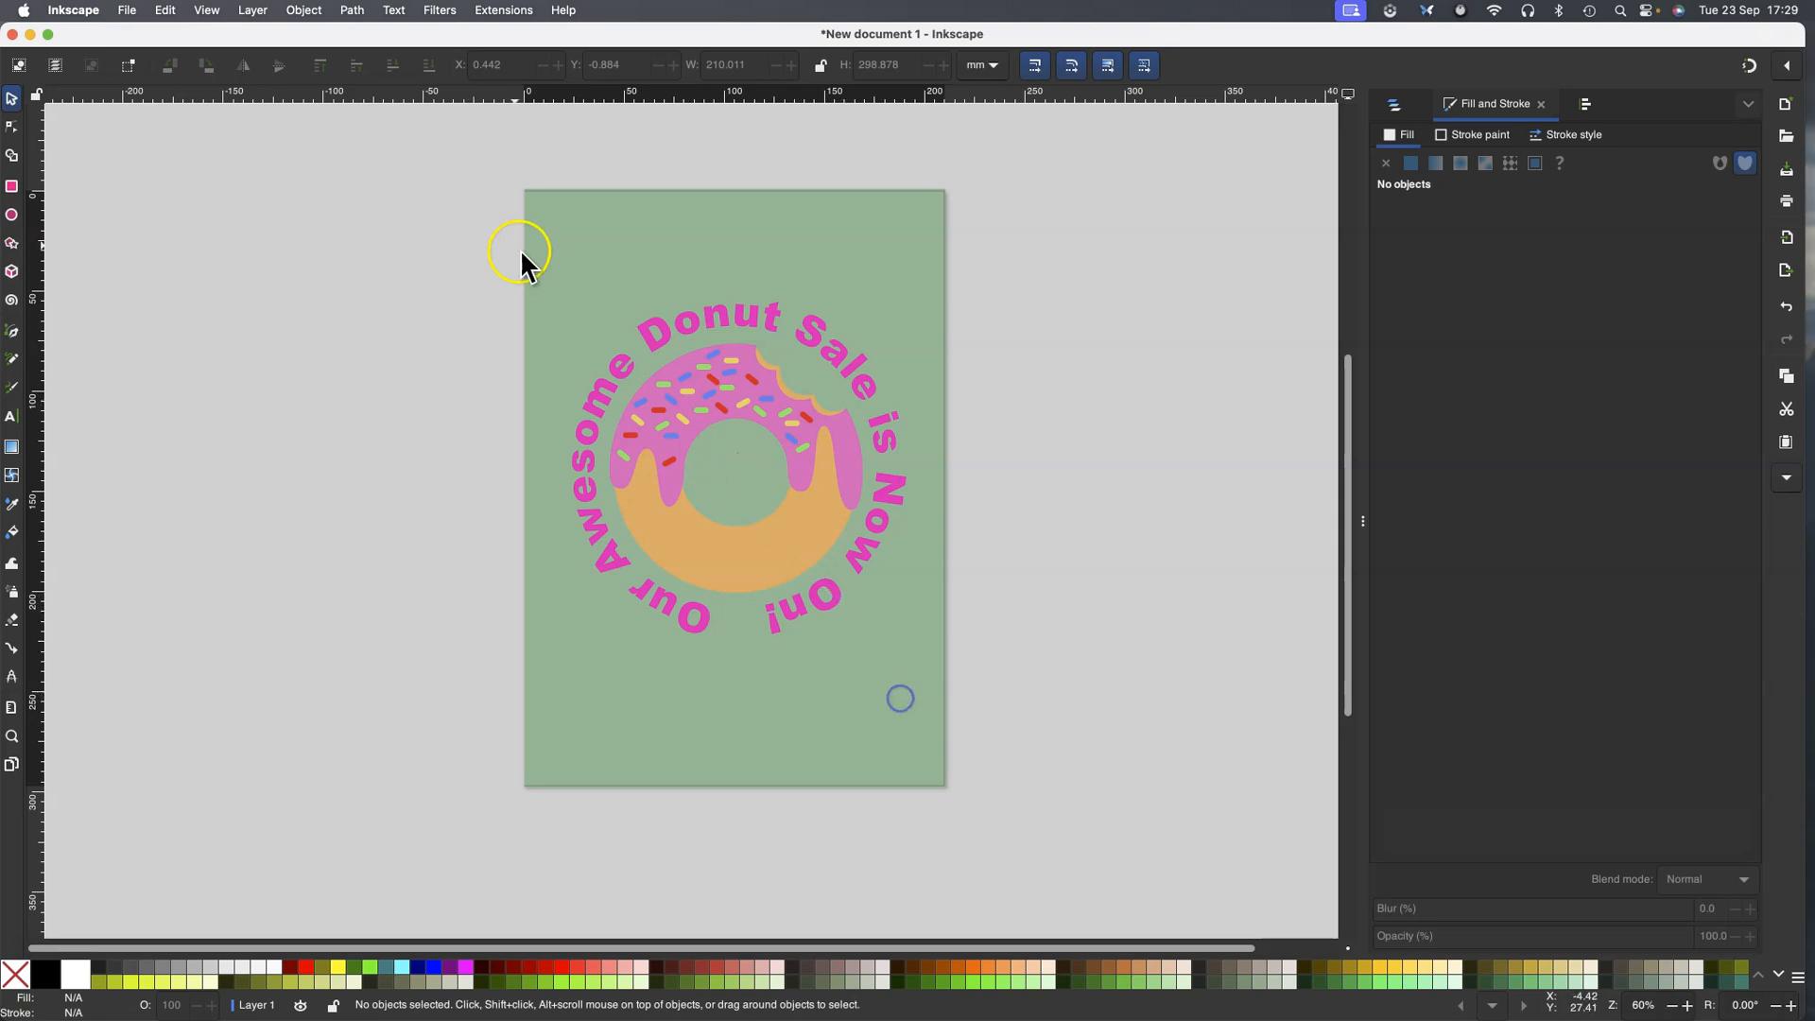
drag(488, 165, 992, 834)
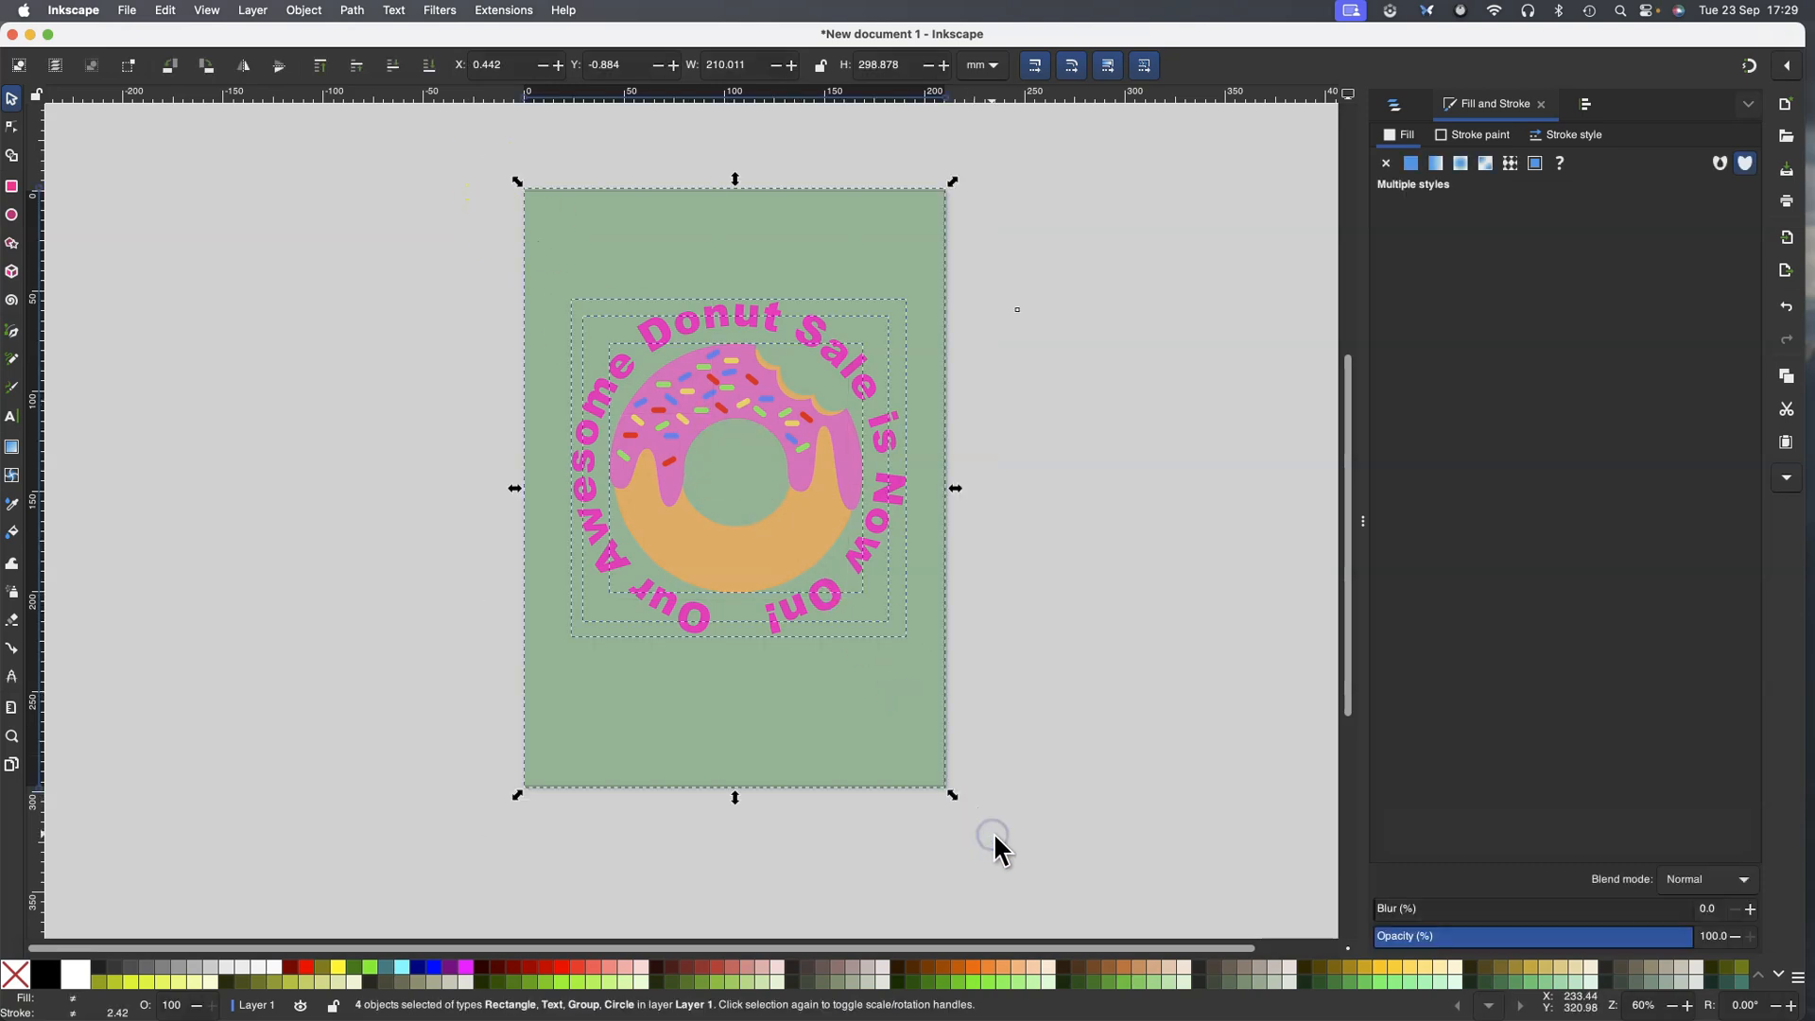
key(Delete)
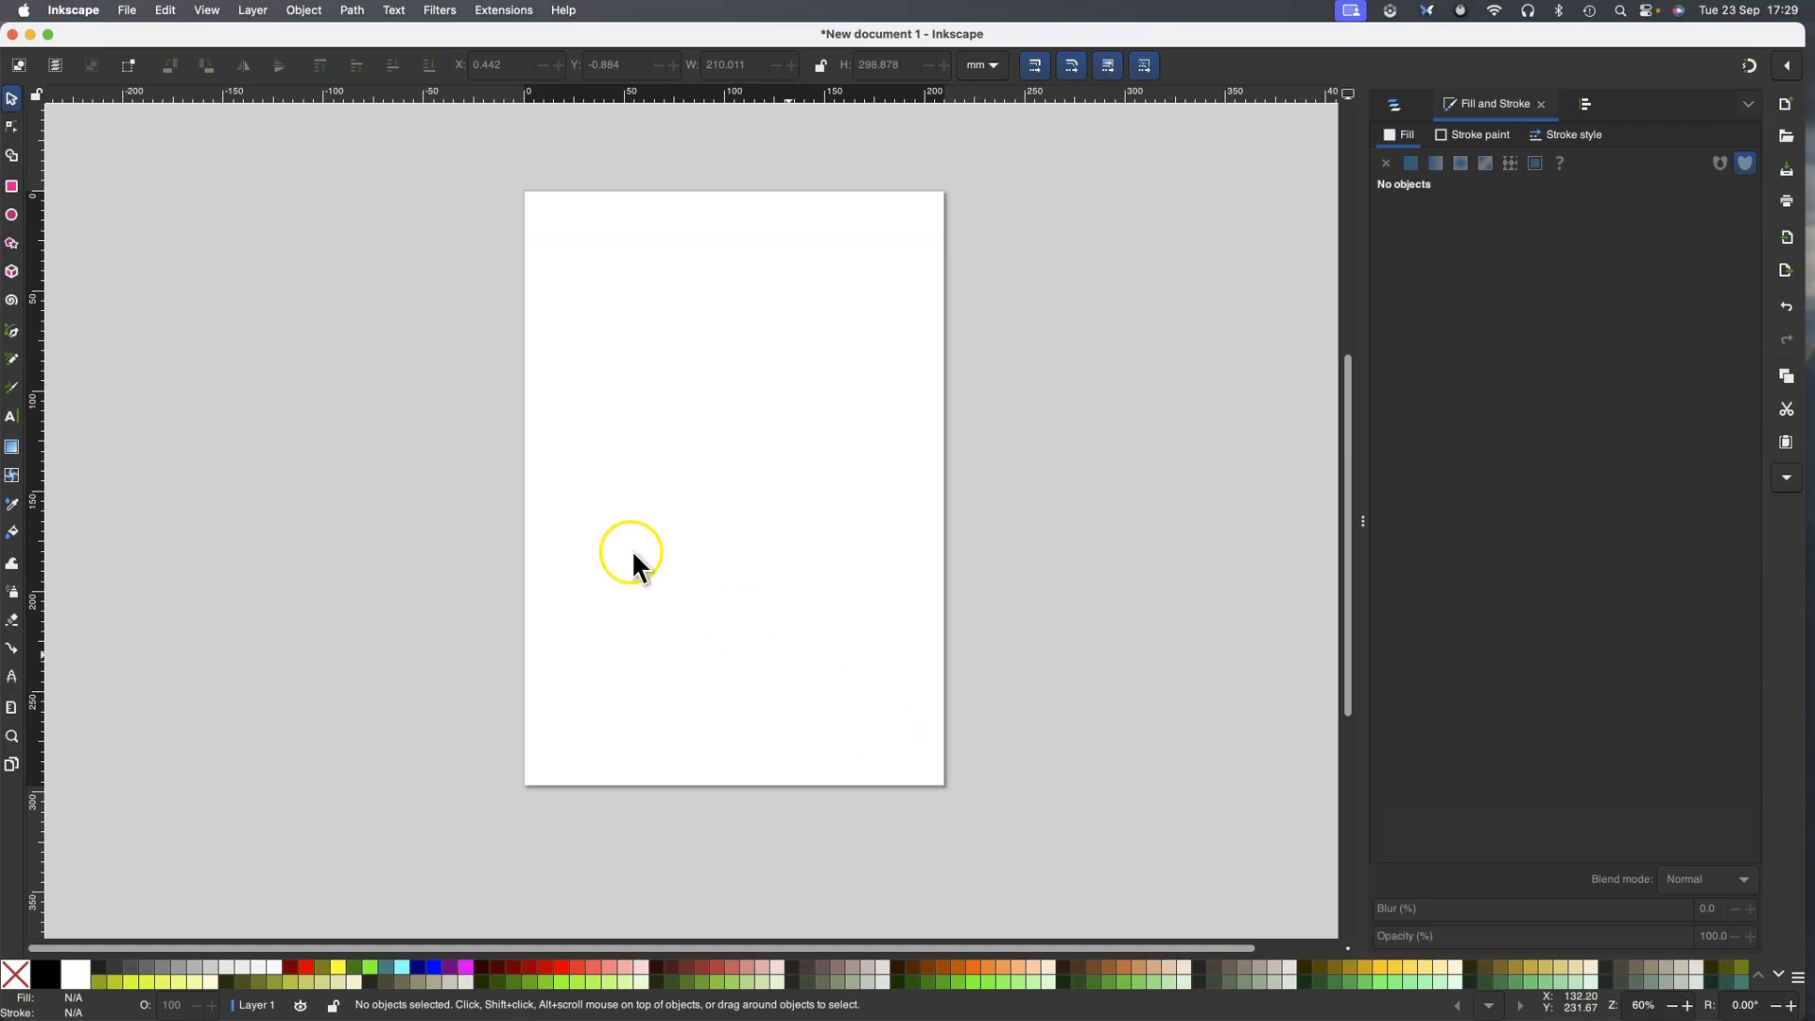
Draw a circle about 138 mm in diameter in the middle of the page
click(11, 216)
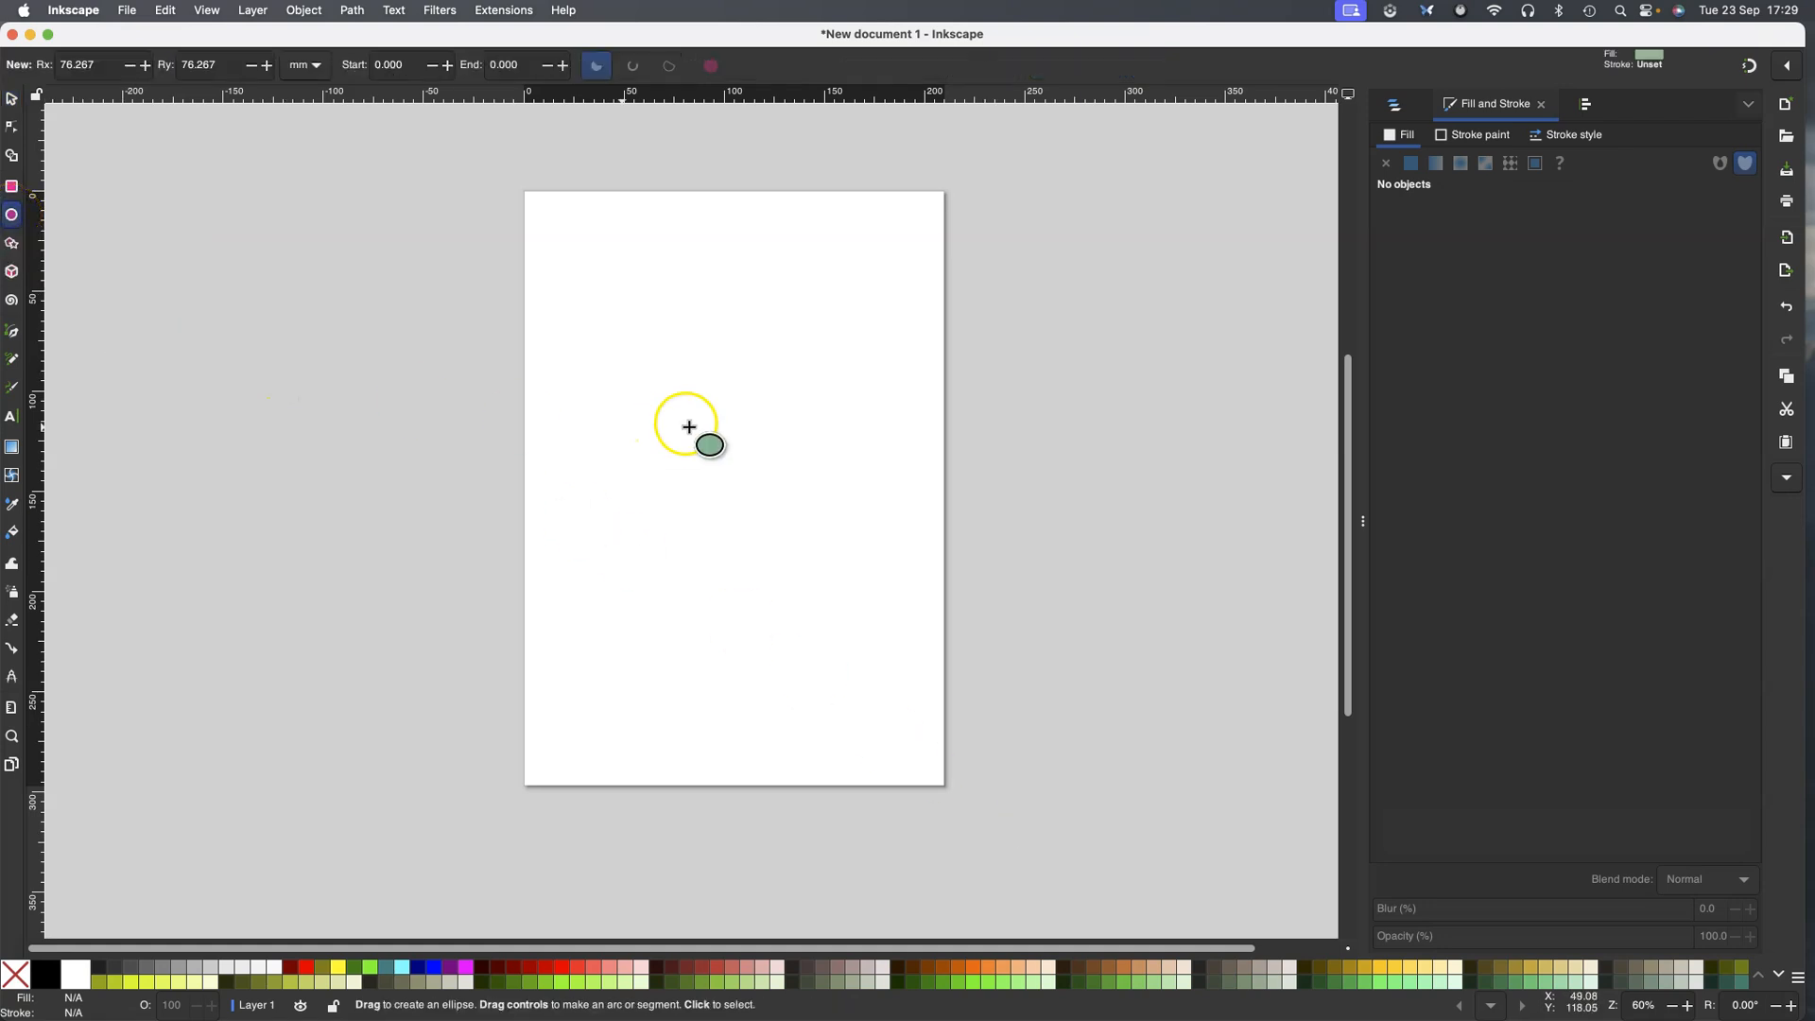
drag(606, 338, 880, 627)
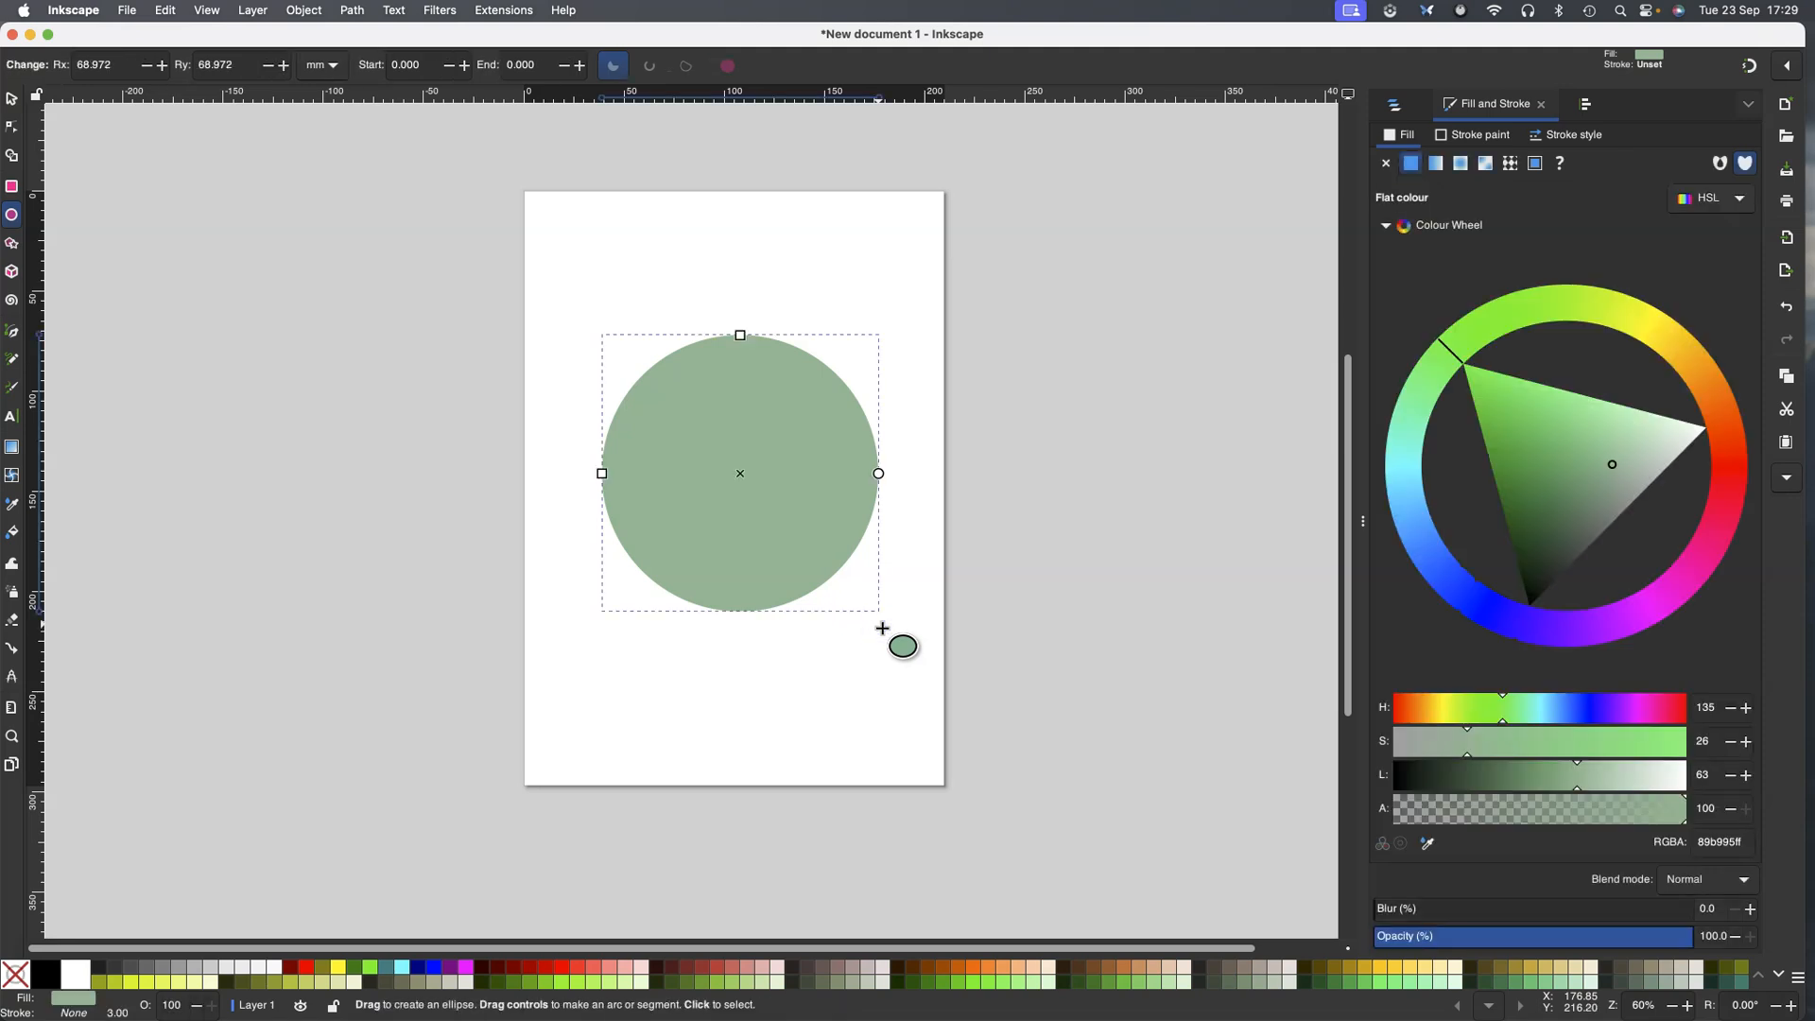
Duplicate the circle, change the copy's fill hue to 51, and scale it about its centre to about 69 mm
key(alt)
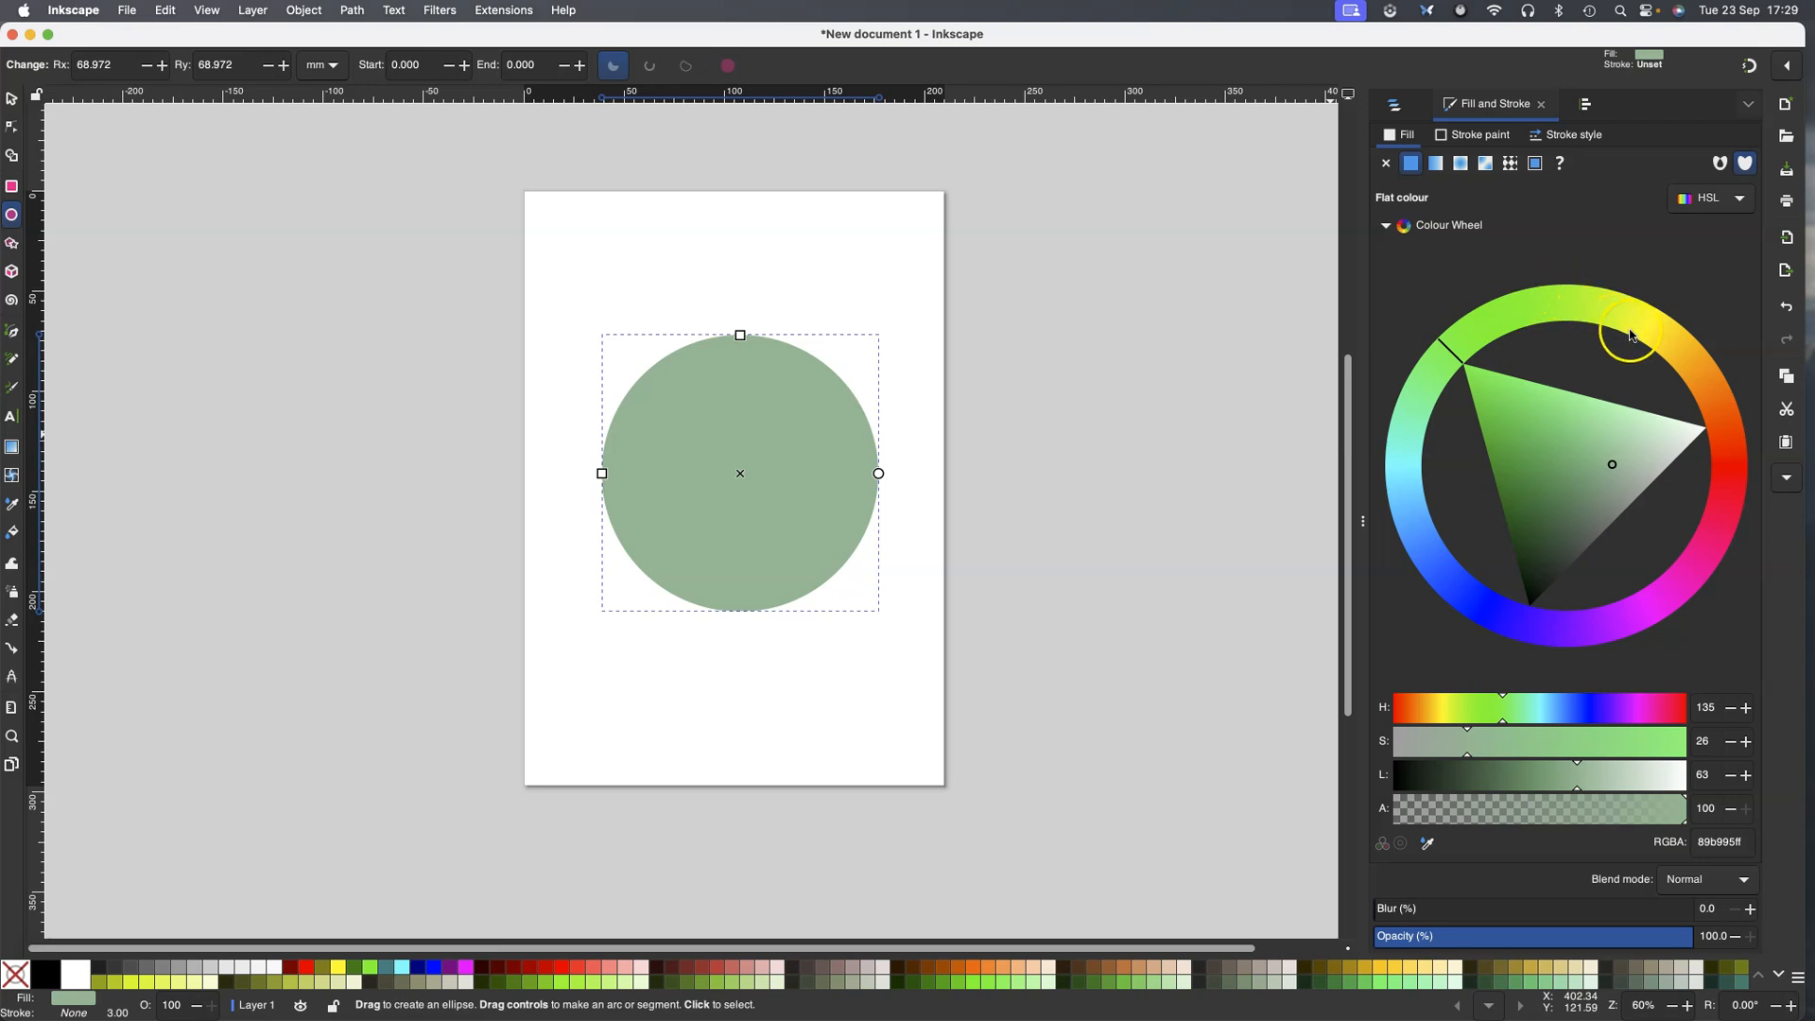
click(1664, 345)
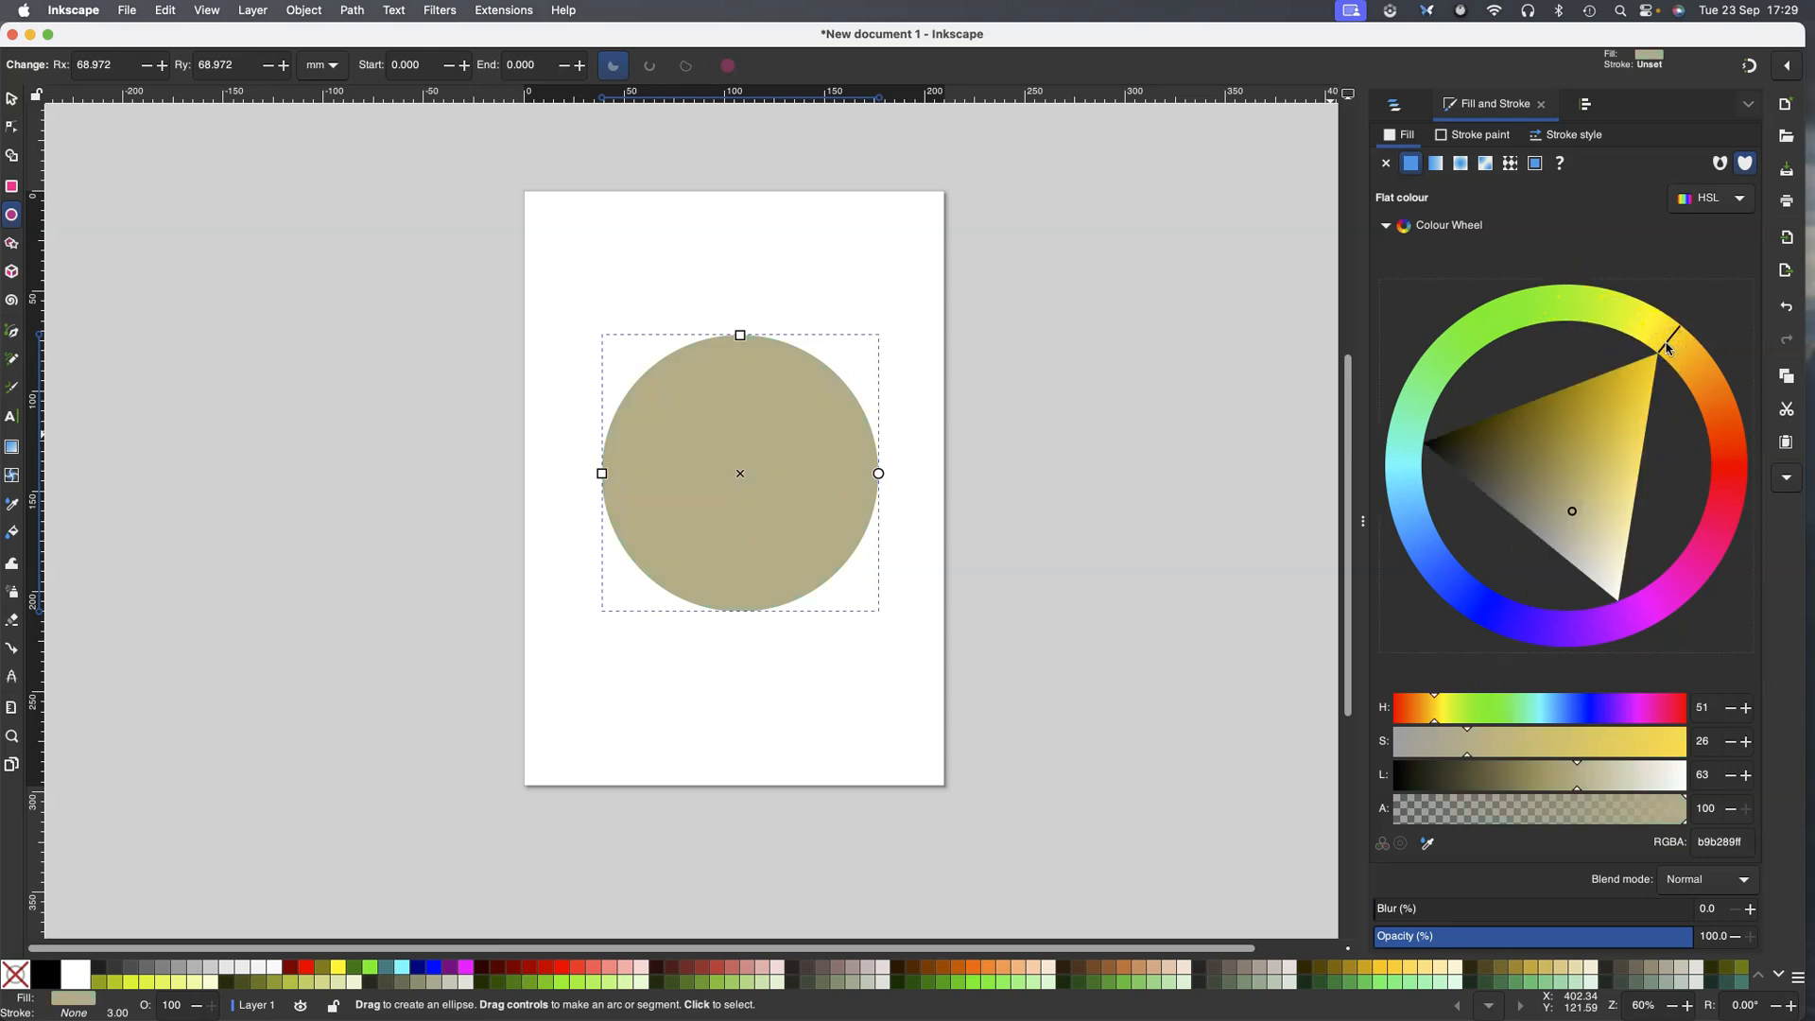
click(14, 100)
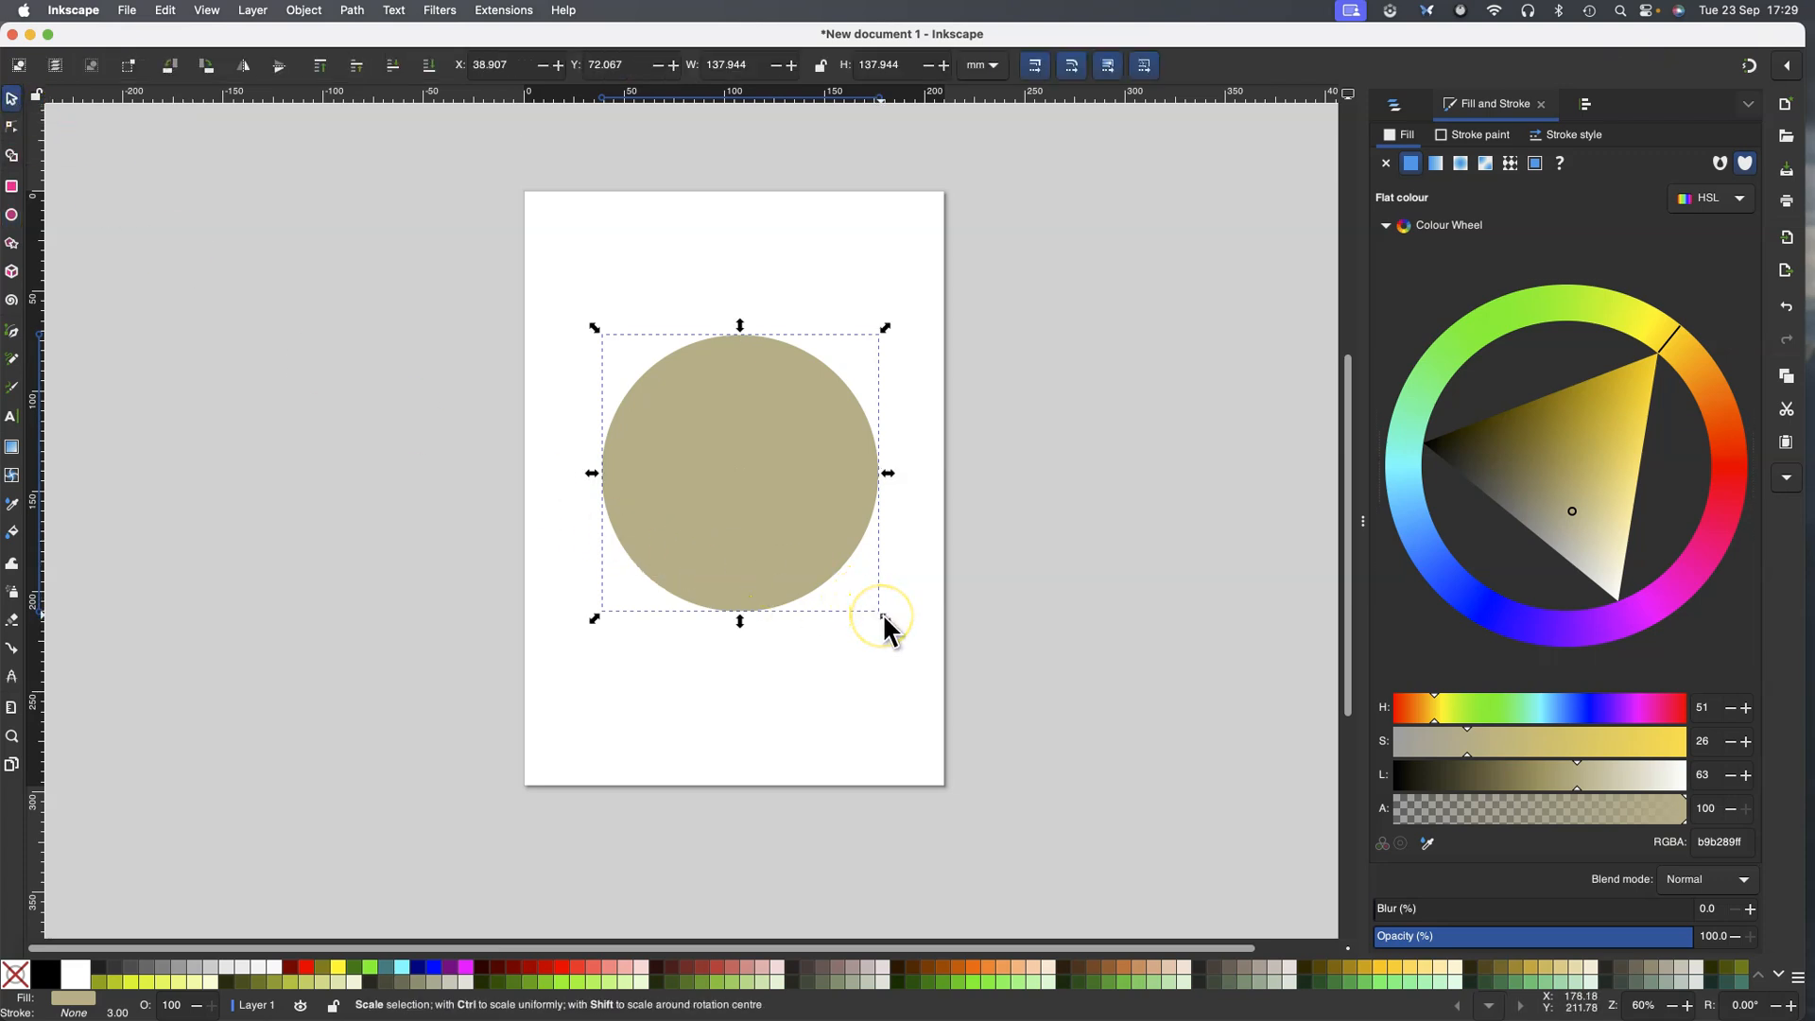
key(ctrl)
key(shift)
drag(881, 612, 812, 552)
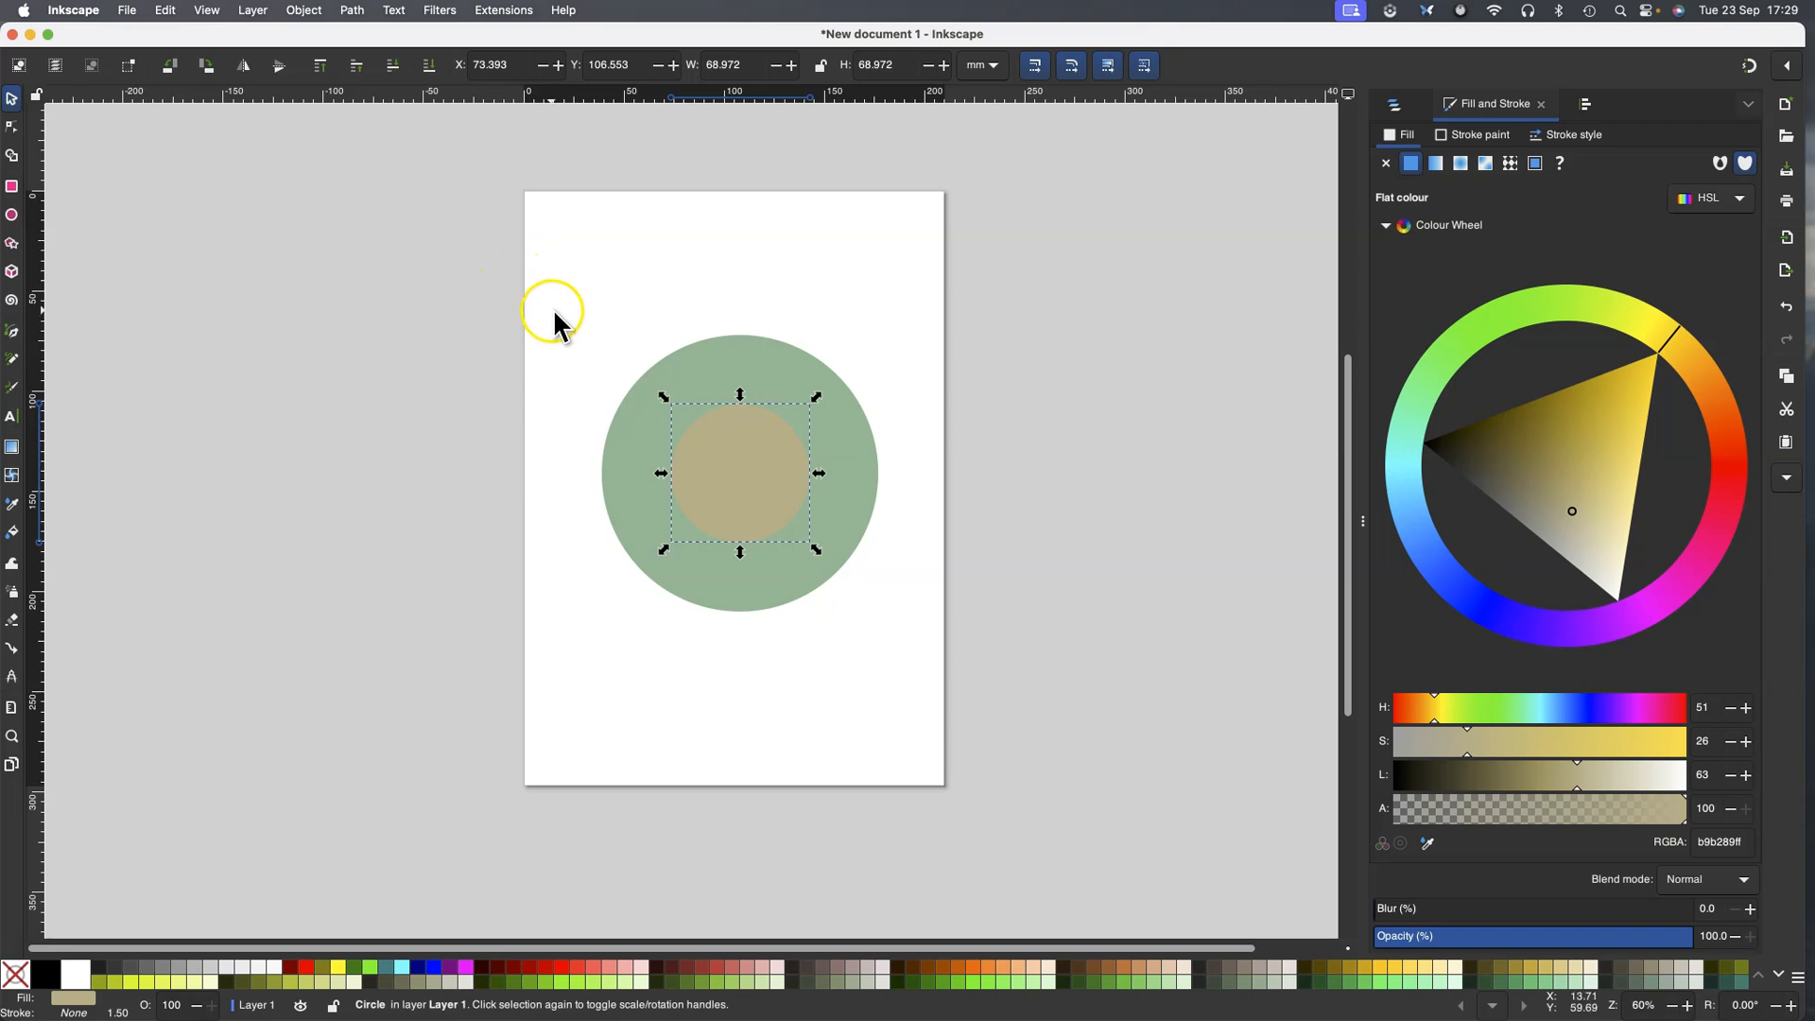
Subtract the small circle from the large one with Difference and fill the resulting ring orange (hue 30, saturation 87, lightness 64)
drag(552, 310, 916, 641)
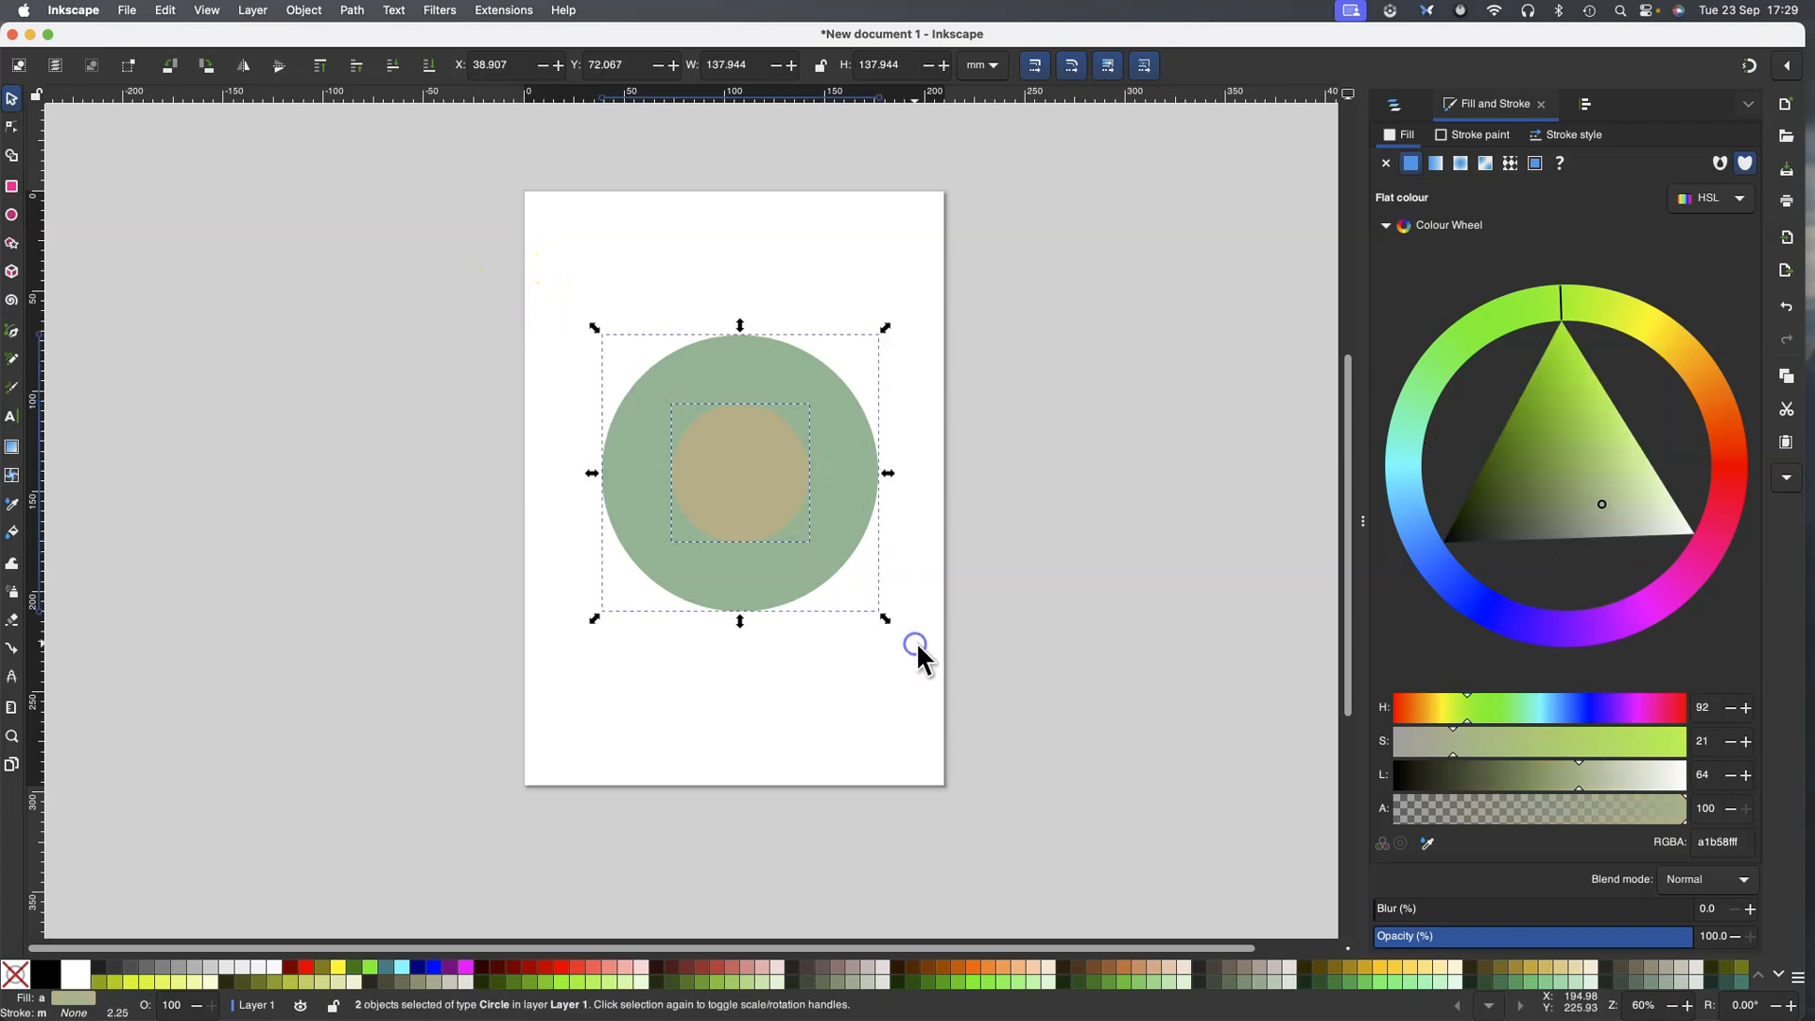
click(350, 10)
click(375, 125)
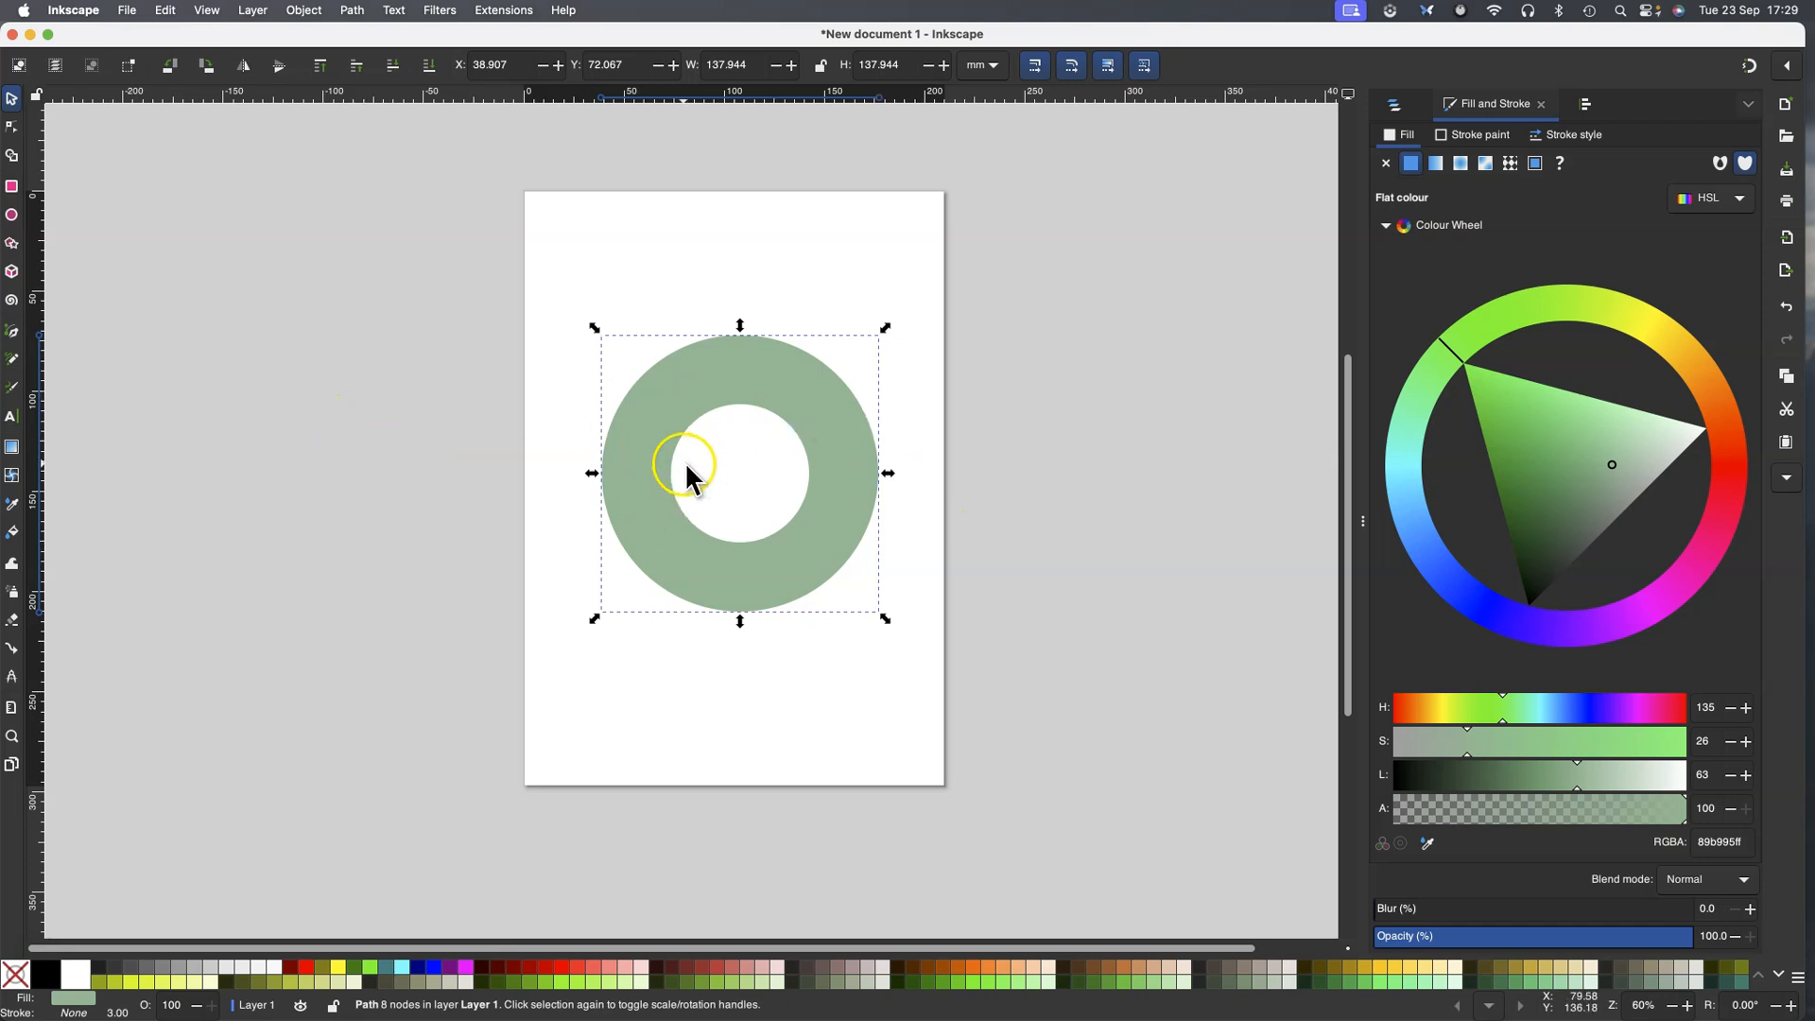
drag(1689, 367, 1704, 387)
drag(1645, 456, 1643, 468)
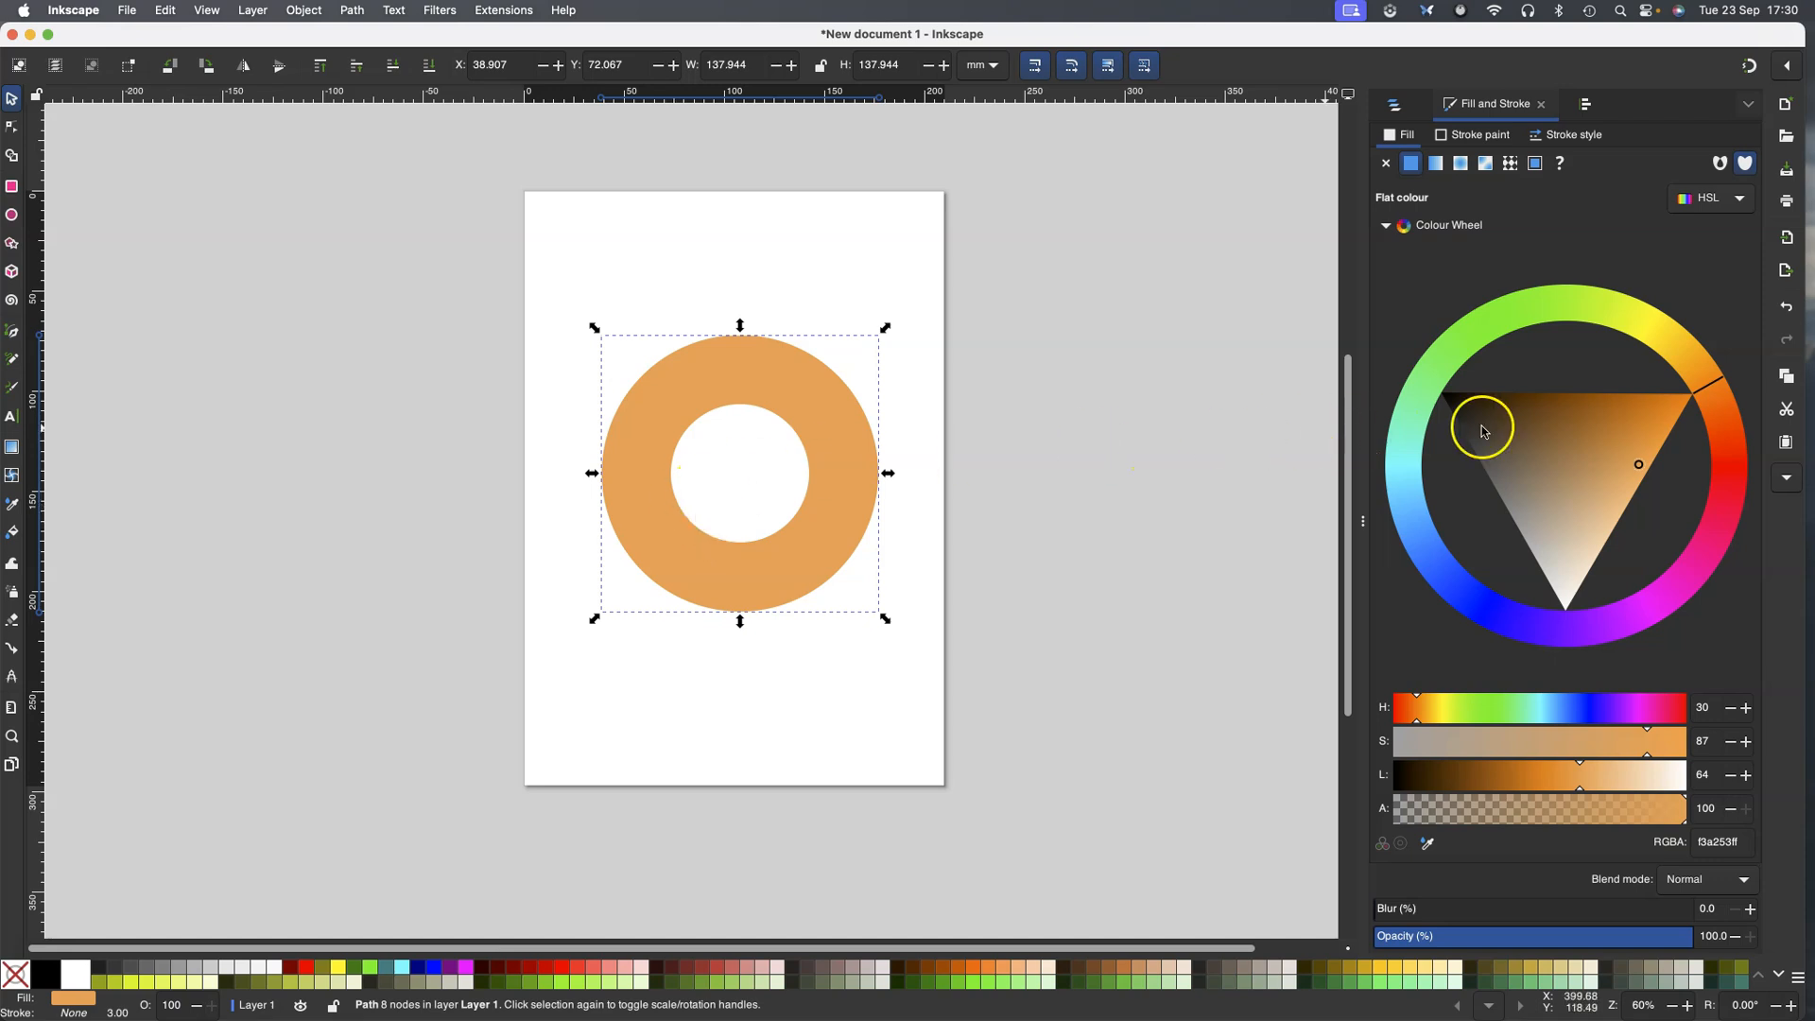
Fill a duplicate of the ring light blue (hue 197) and Outset it four times
mouse_move(1710, 392)
mouse_down()
mouse_move(1636, 304)
mouse_move(1460, 369)
mouse_move(1422, 426)
mouse_move(1418, 514)
mouse_up()
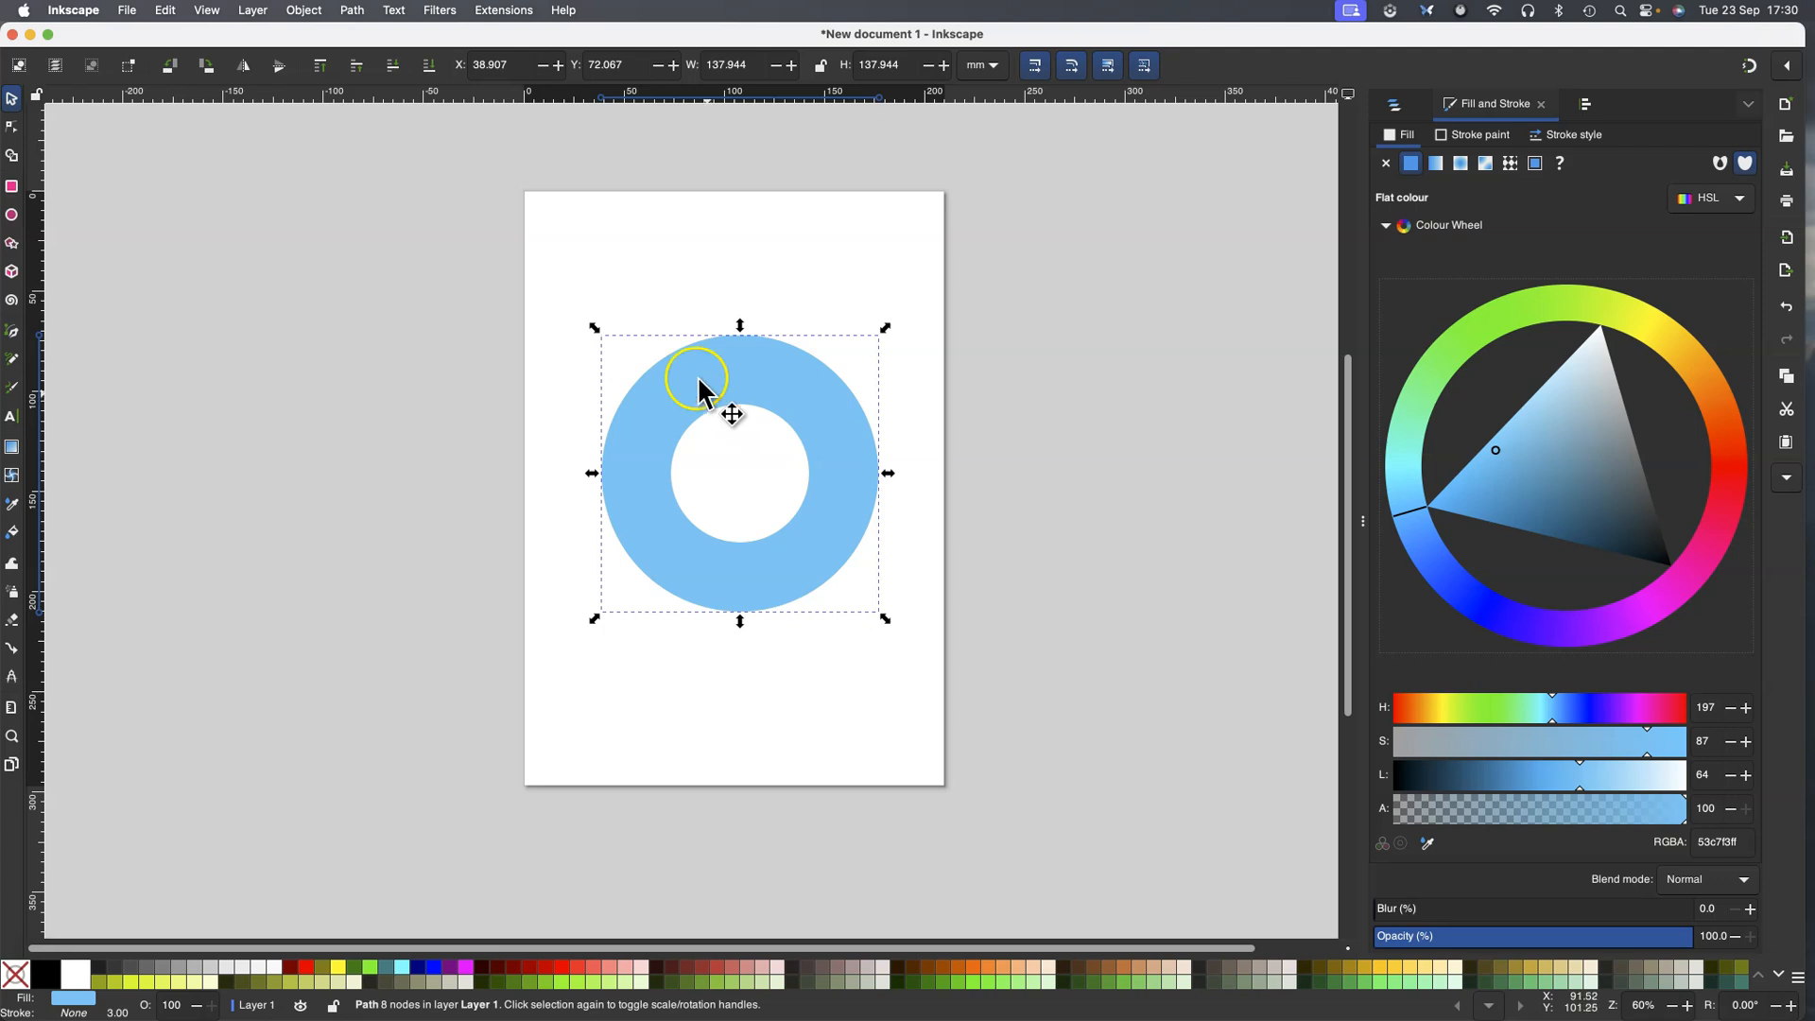
click(351, 12)
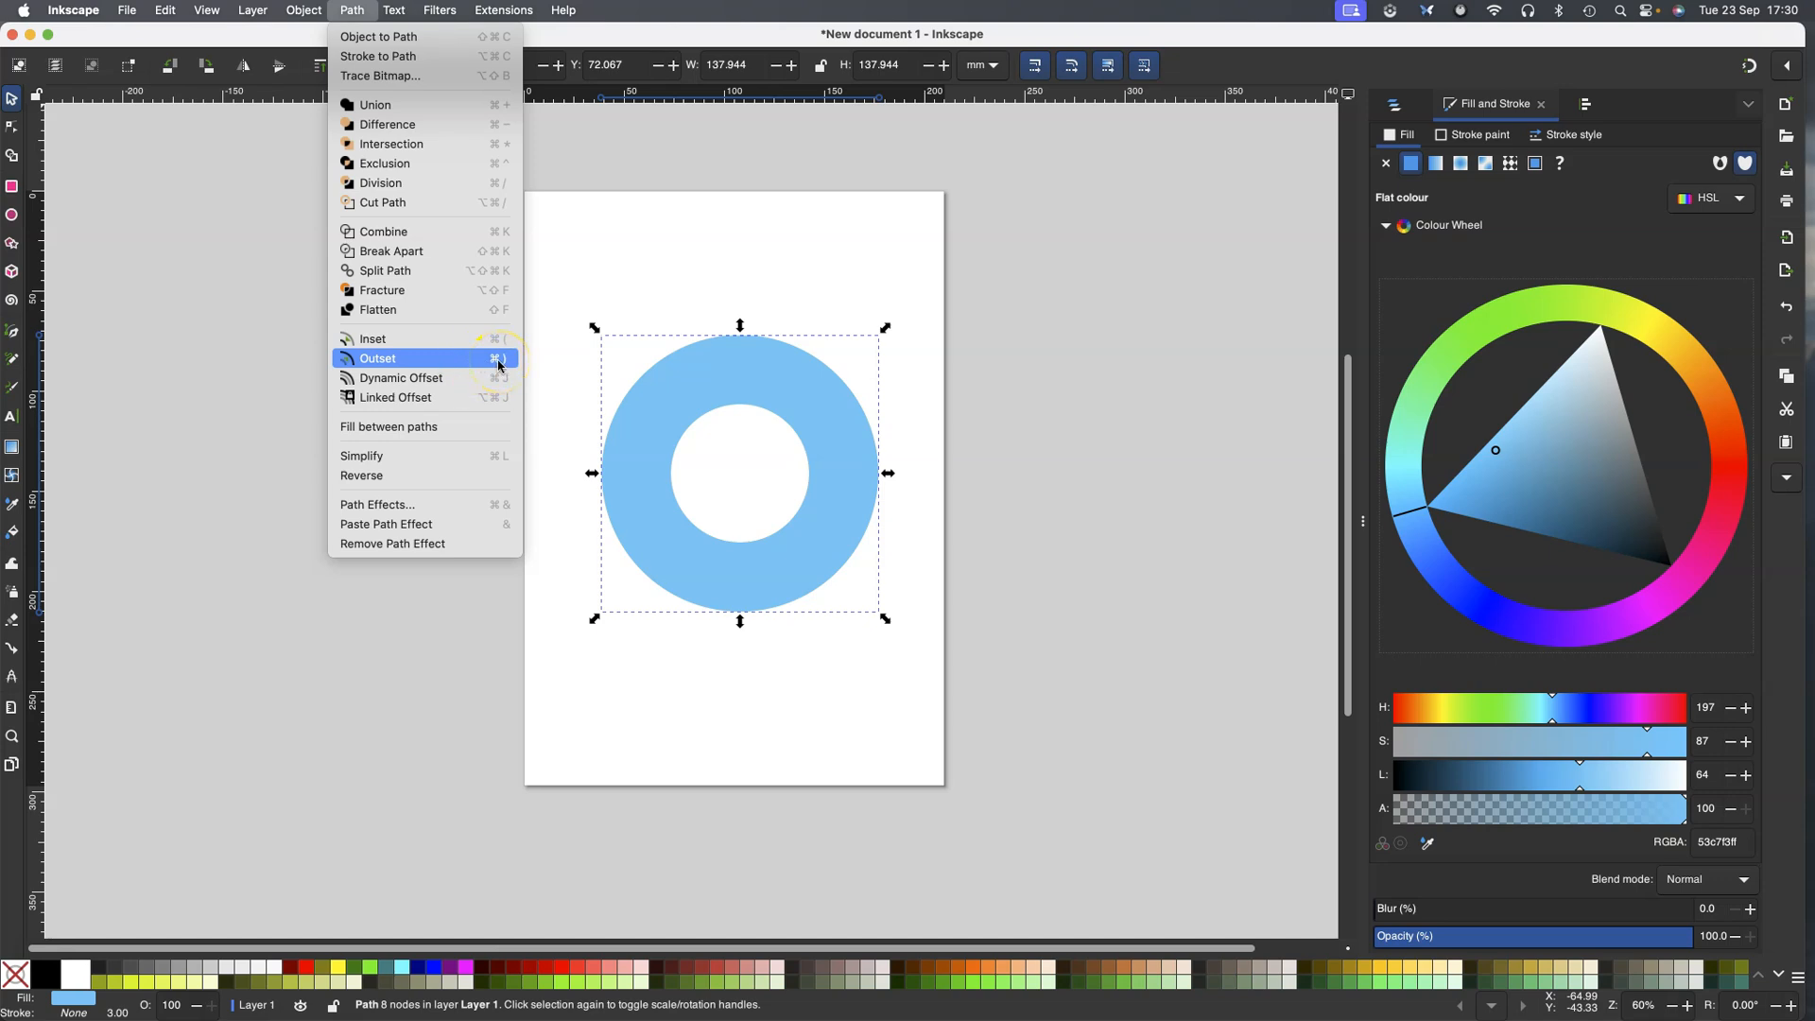
click(468, 364)
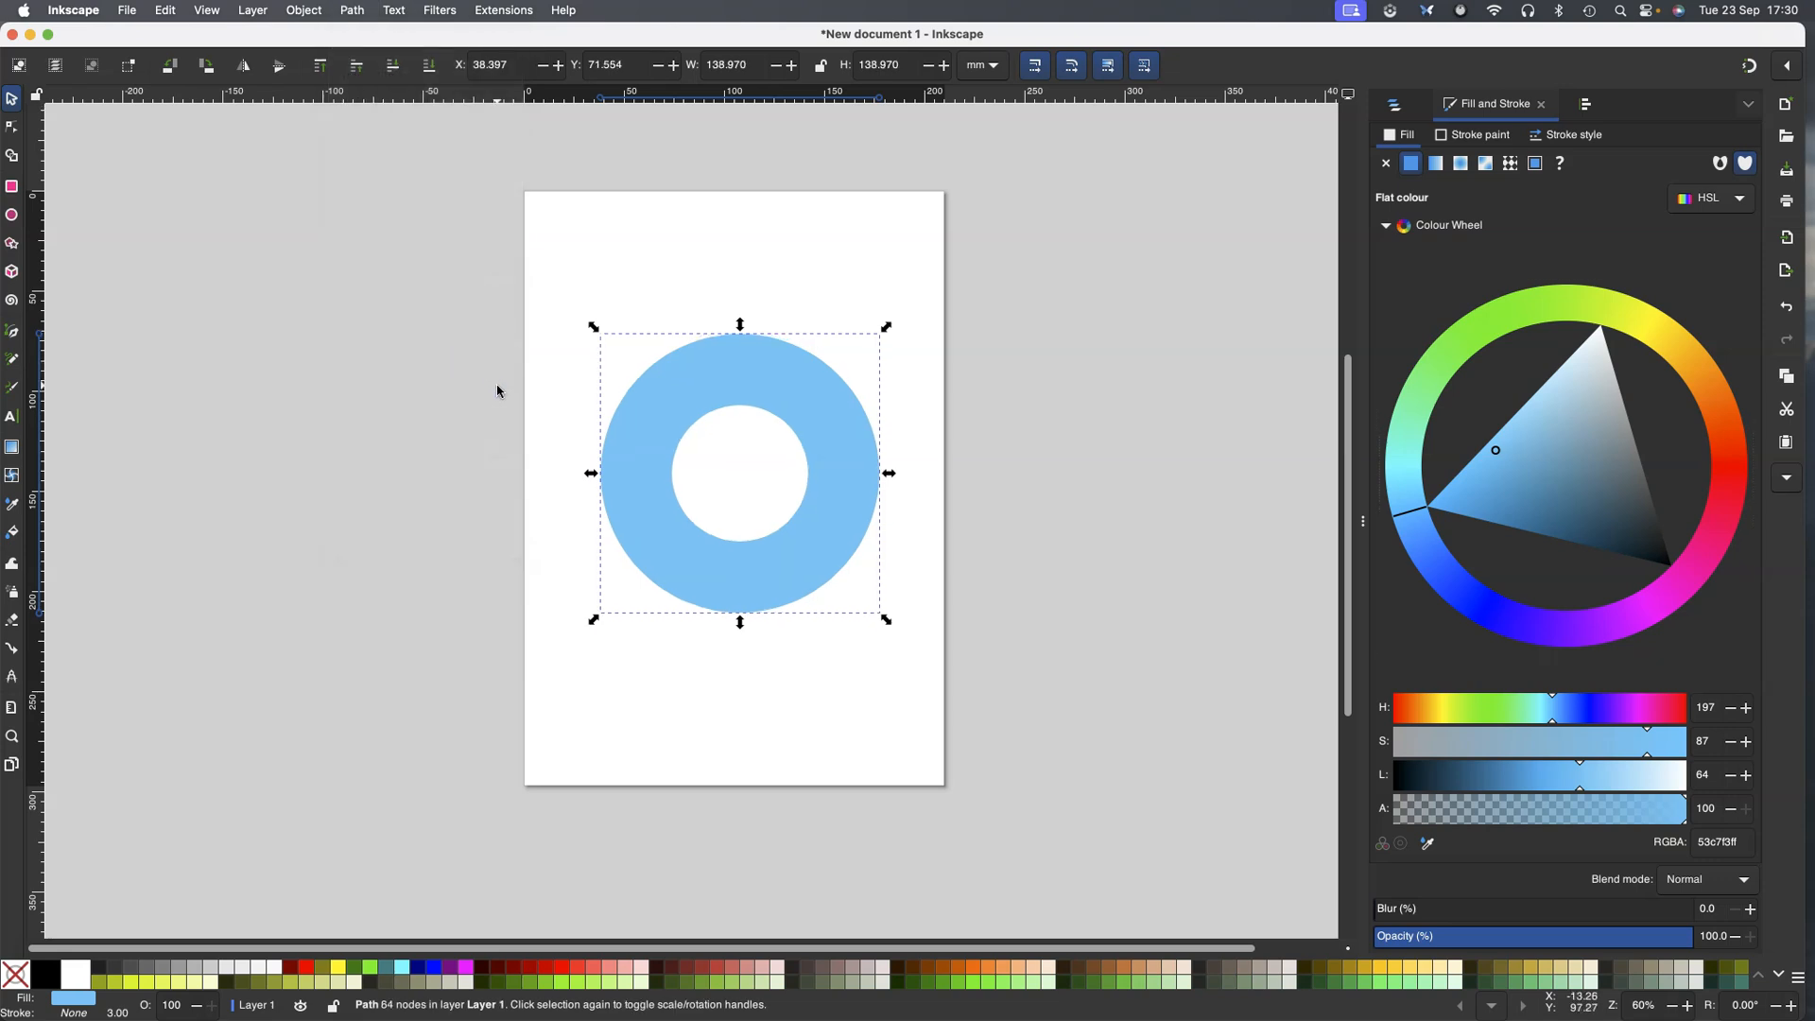
key(ctrl+parenright)
key(ctrl+parenright)
key(ctrl+parenright)
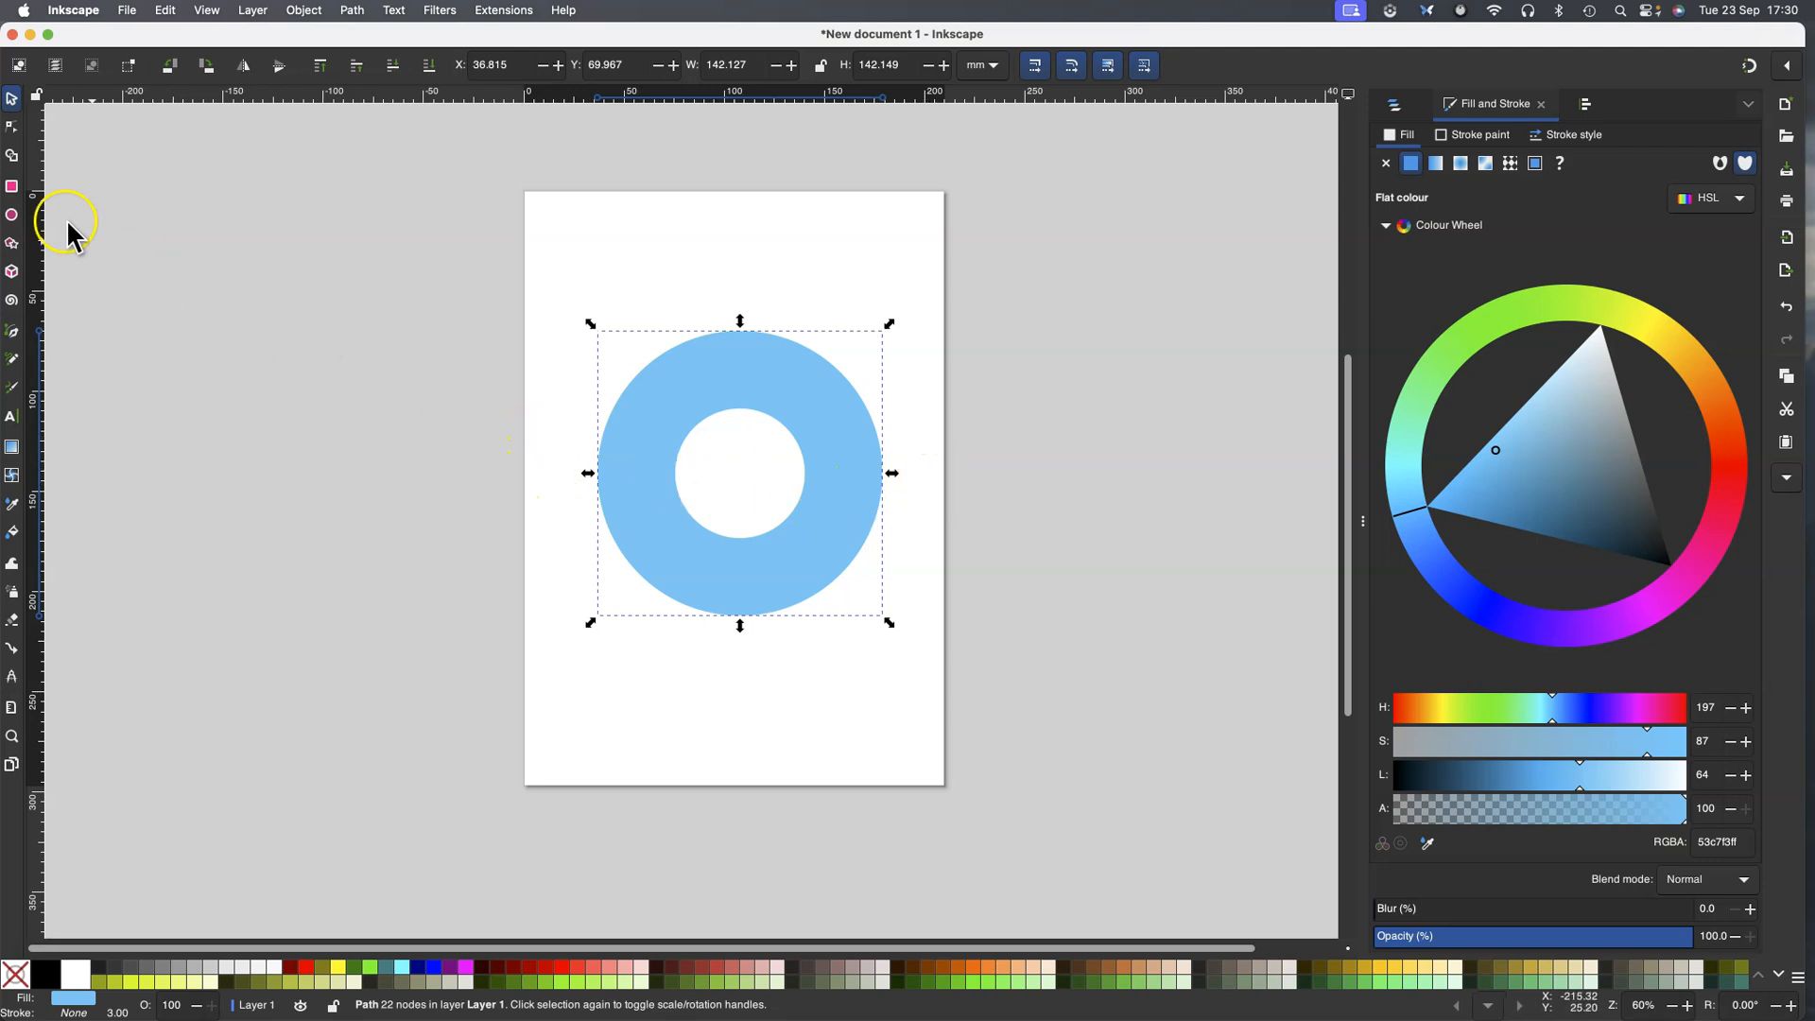
Draw a rectangle about 180 by 122 mm over the ring's lower half, centred with its upper edge at the ring's middle
click(12, 188)
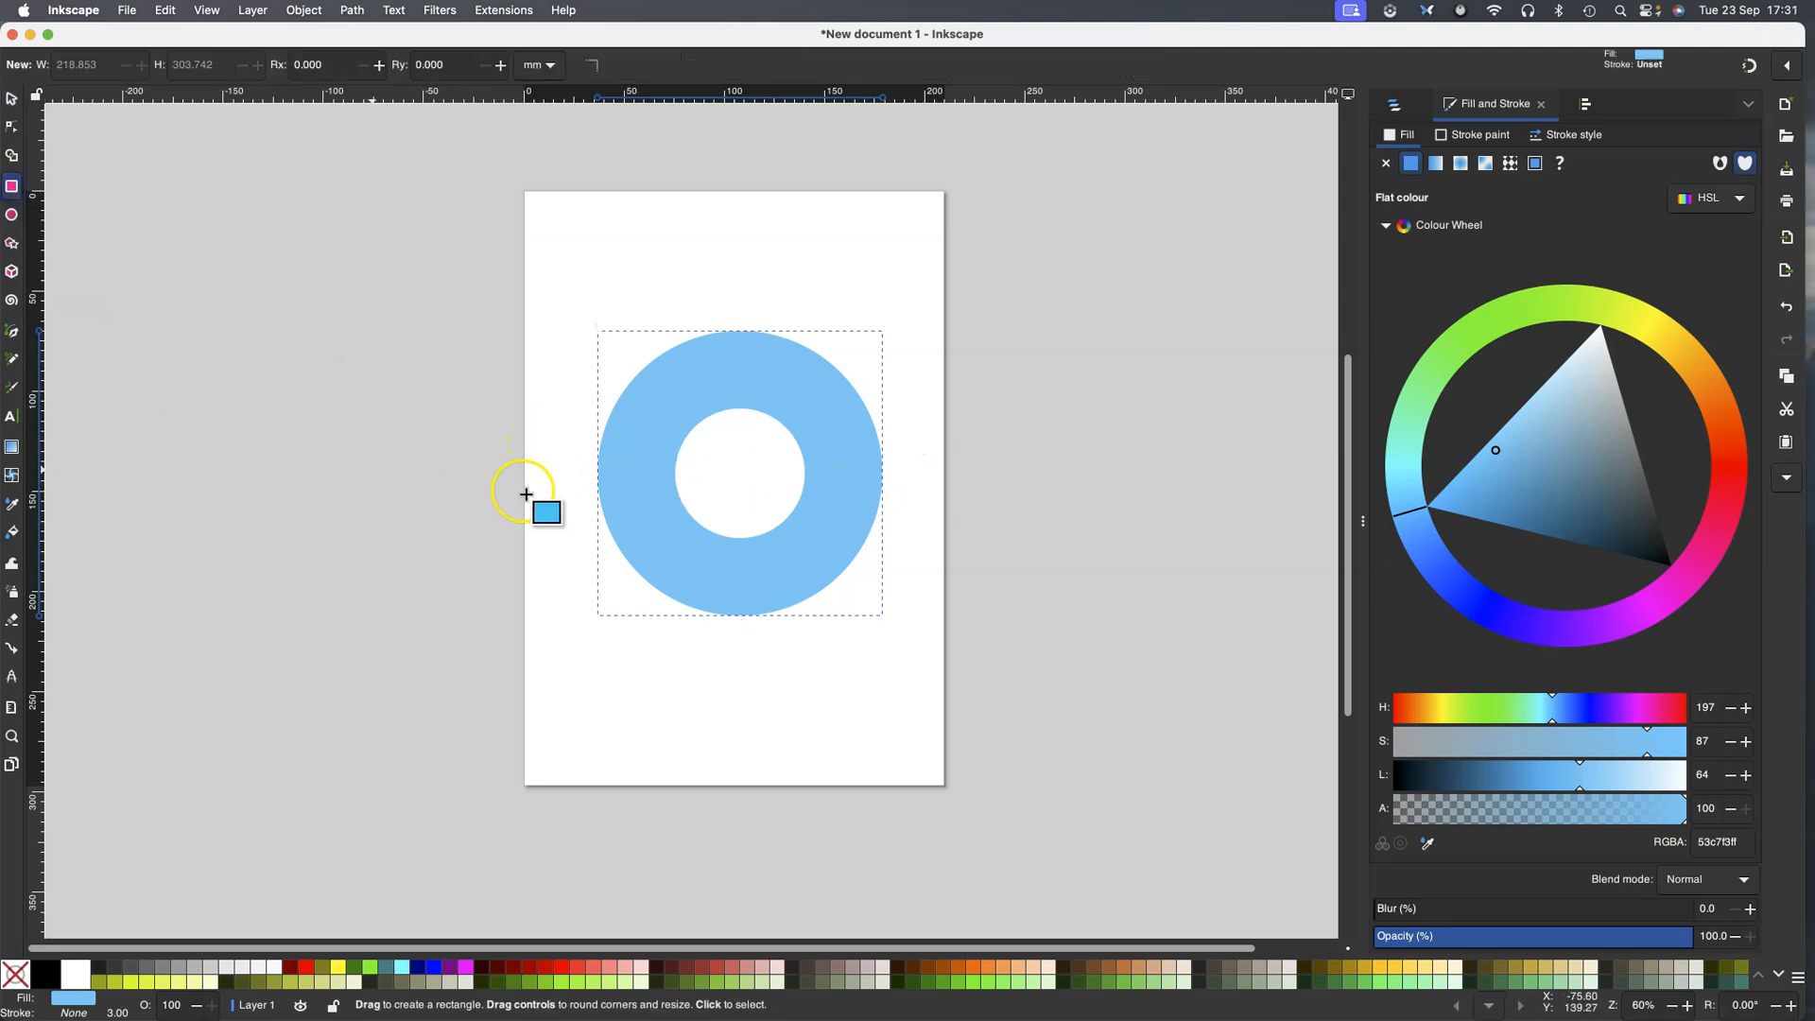
drag(563, 477, 923, 722)
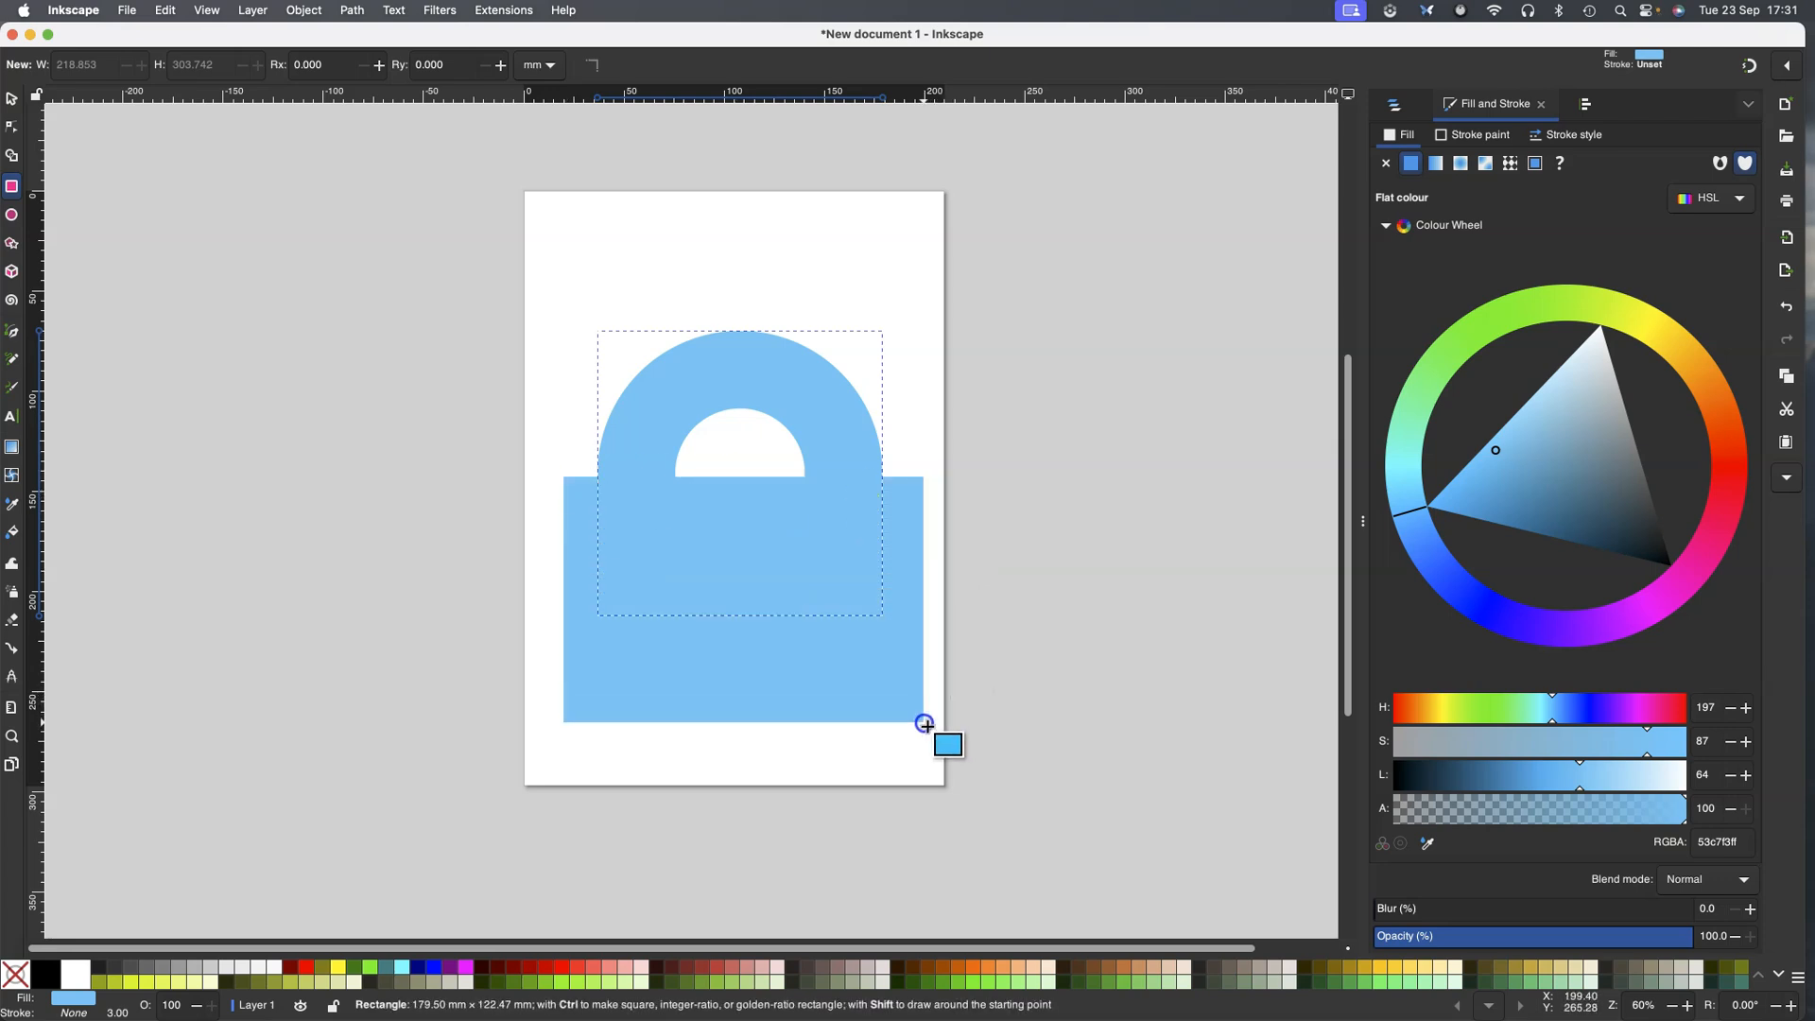
click(13, 98)
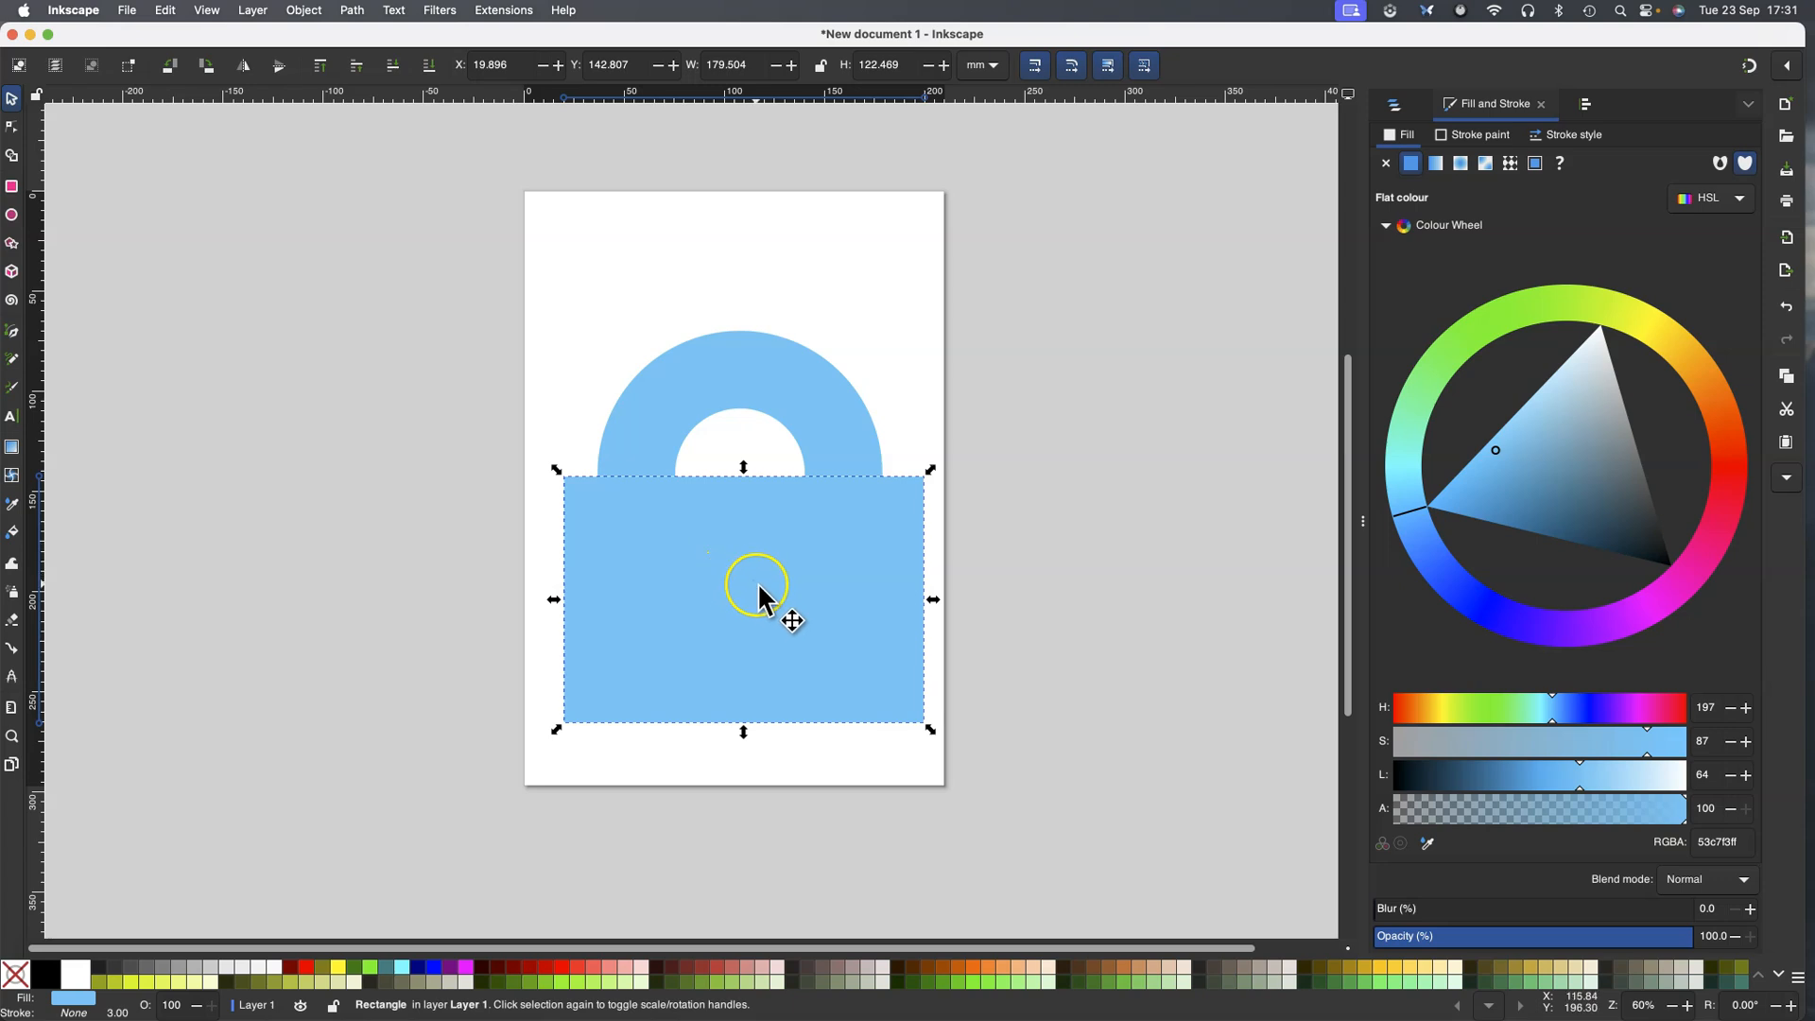
mouse_move(756, 596)
mouse_down()
mouse_move(756, 631)
mouse_move(927, 592)
mouse_move(746, 580)
mouse_move(757, 594)
mouse_up()
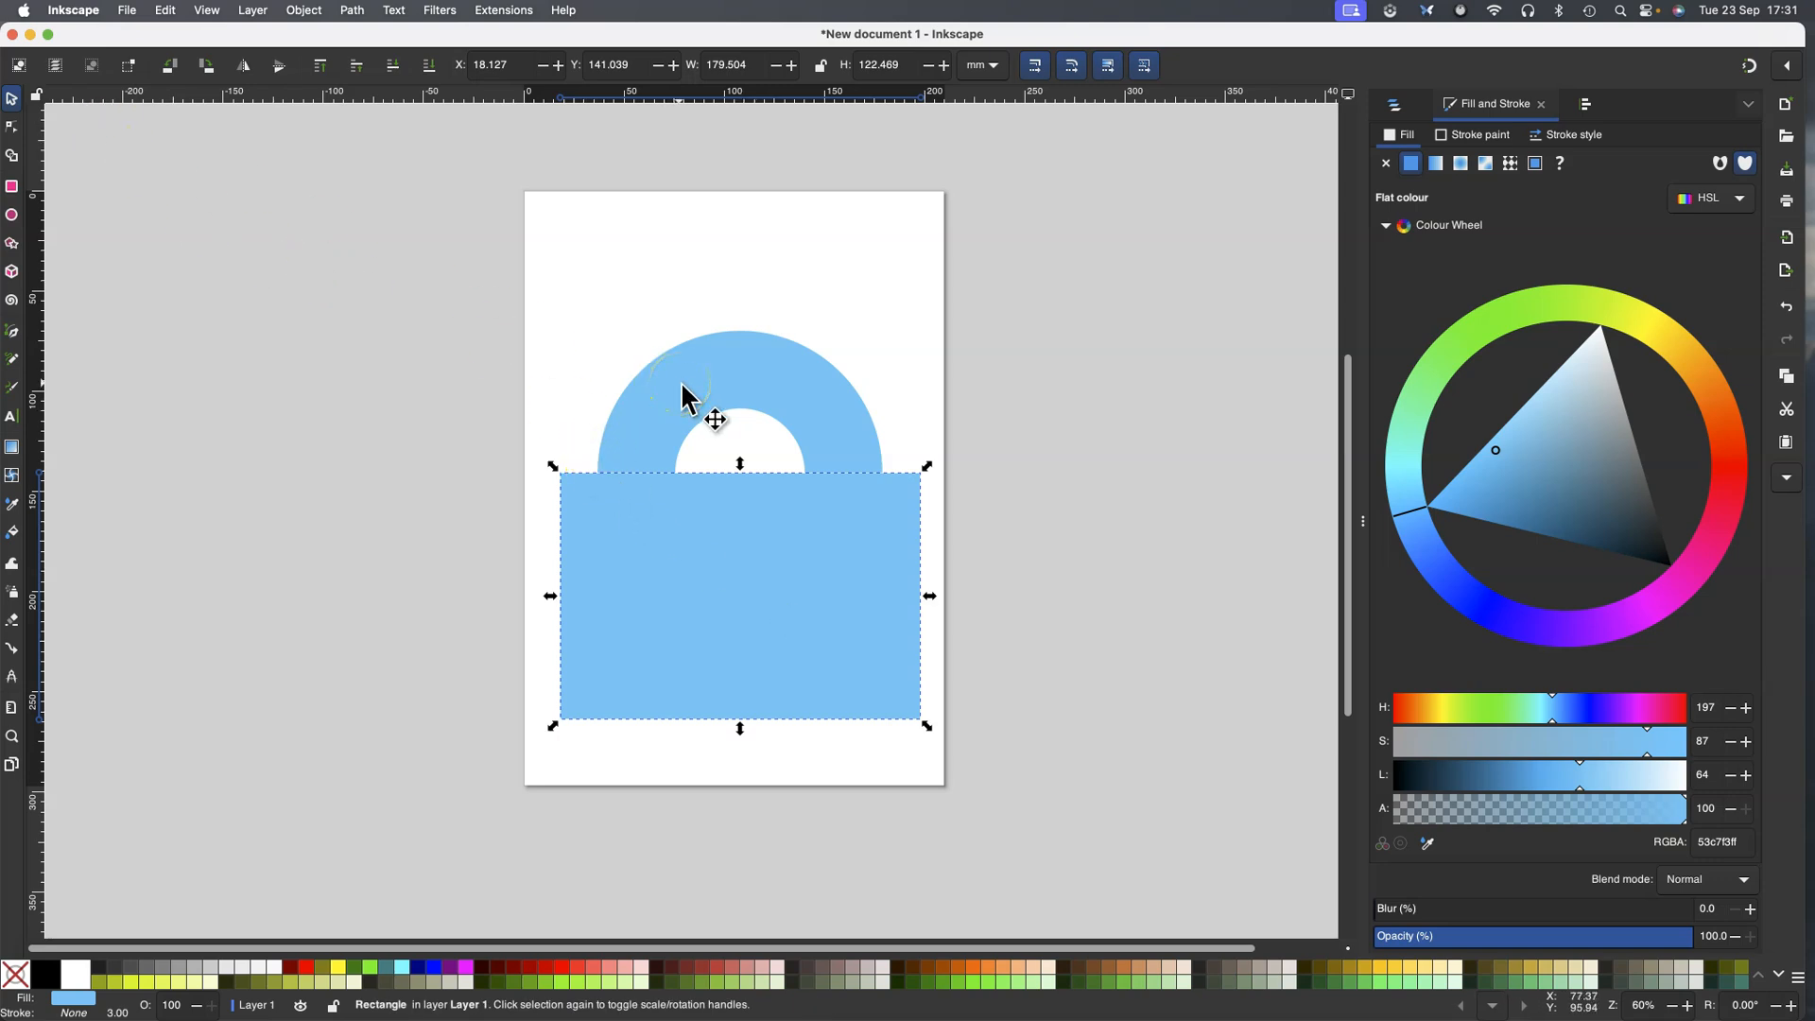
Subtract the rectangle from the blue ring with Difference, leaving only the ring's upper half
key(shift)
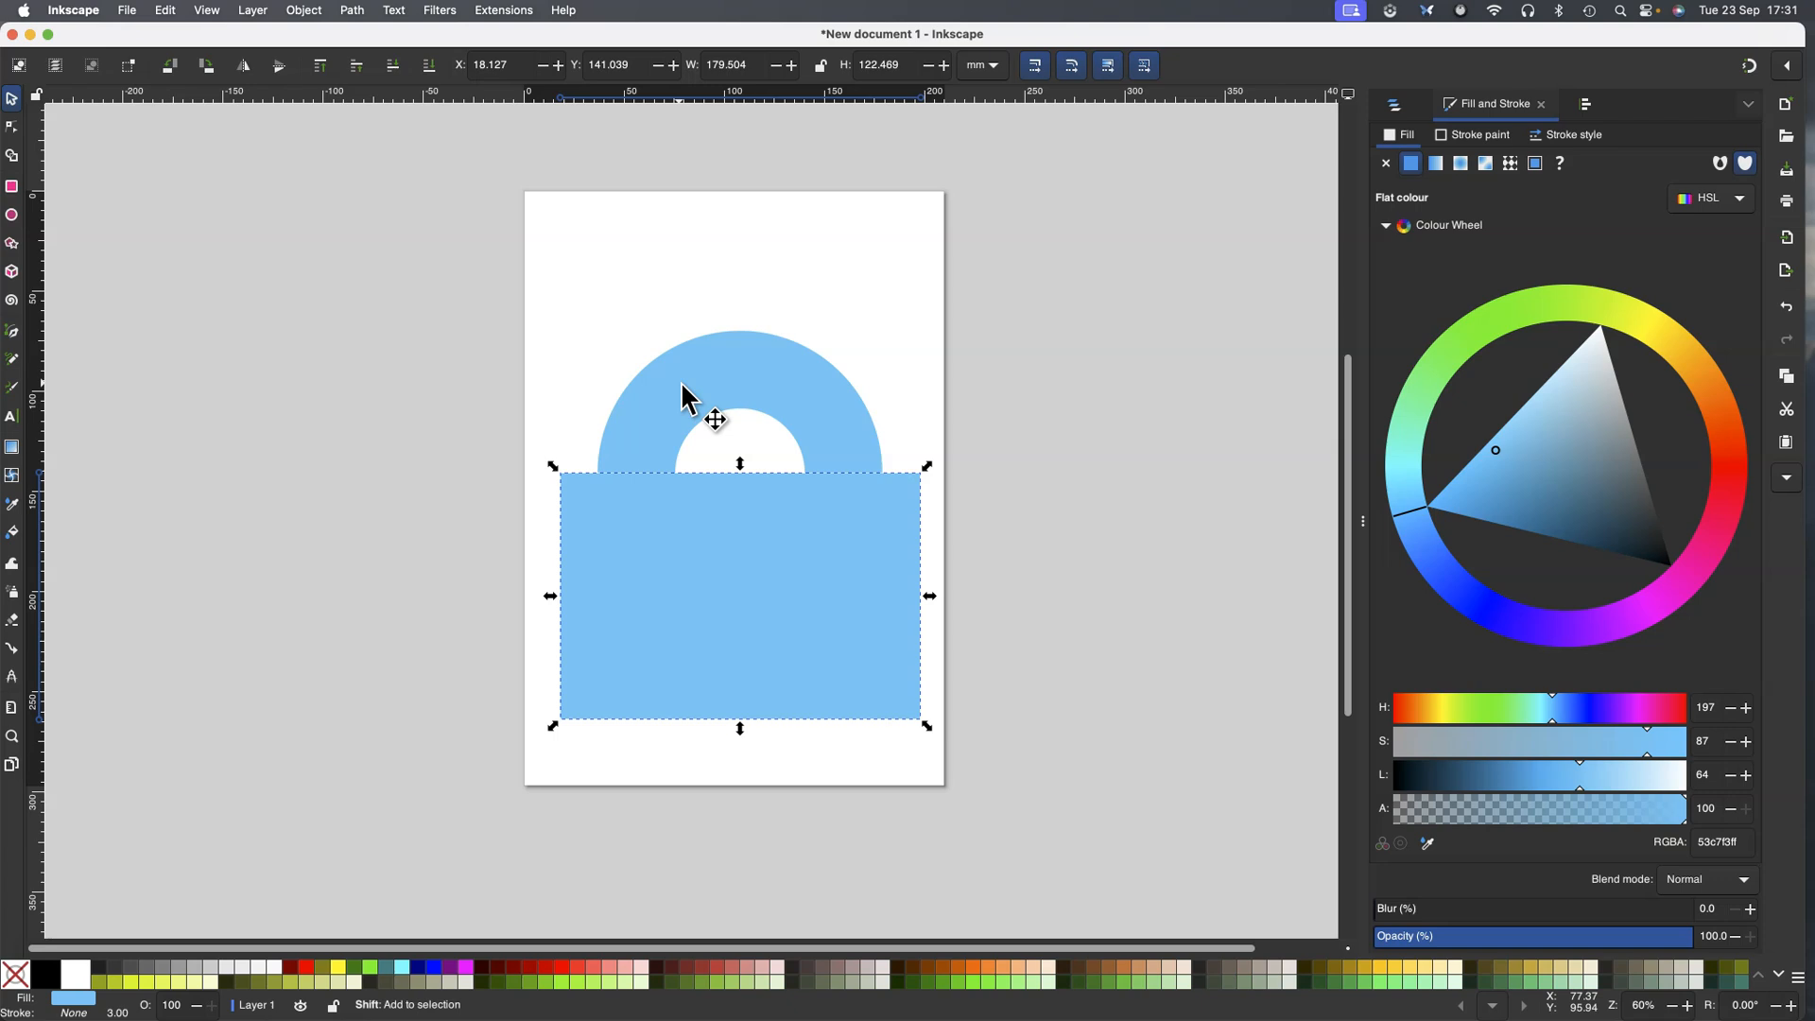
shift+click(681, 387)
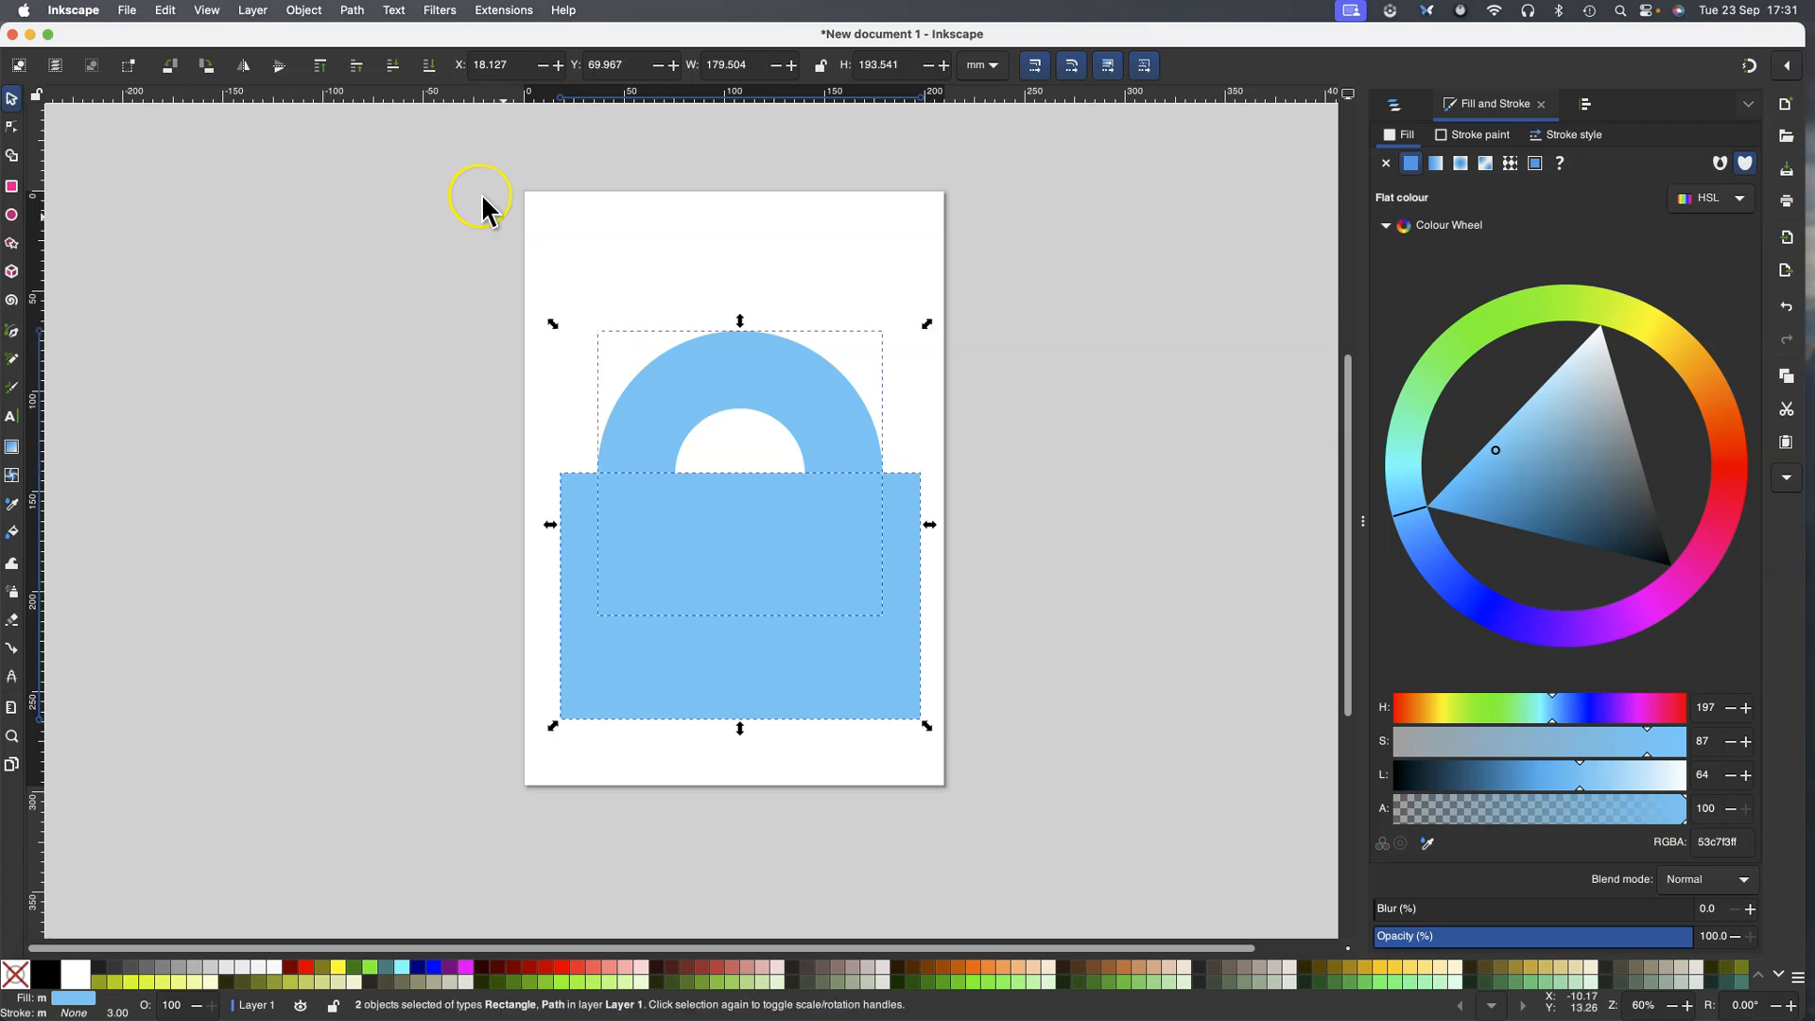
click(353, 10)
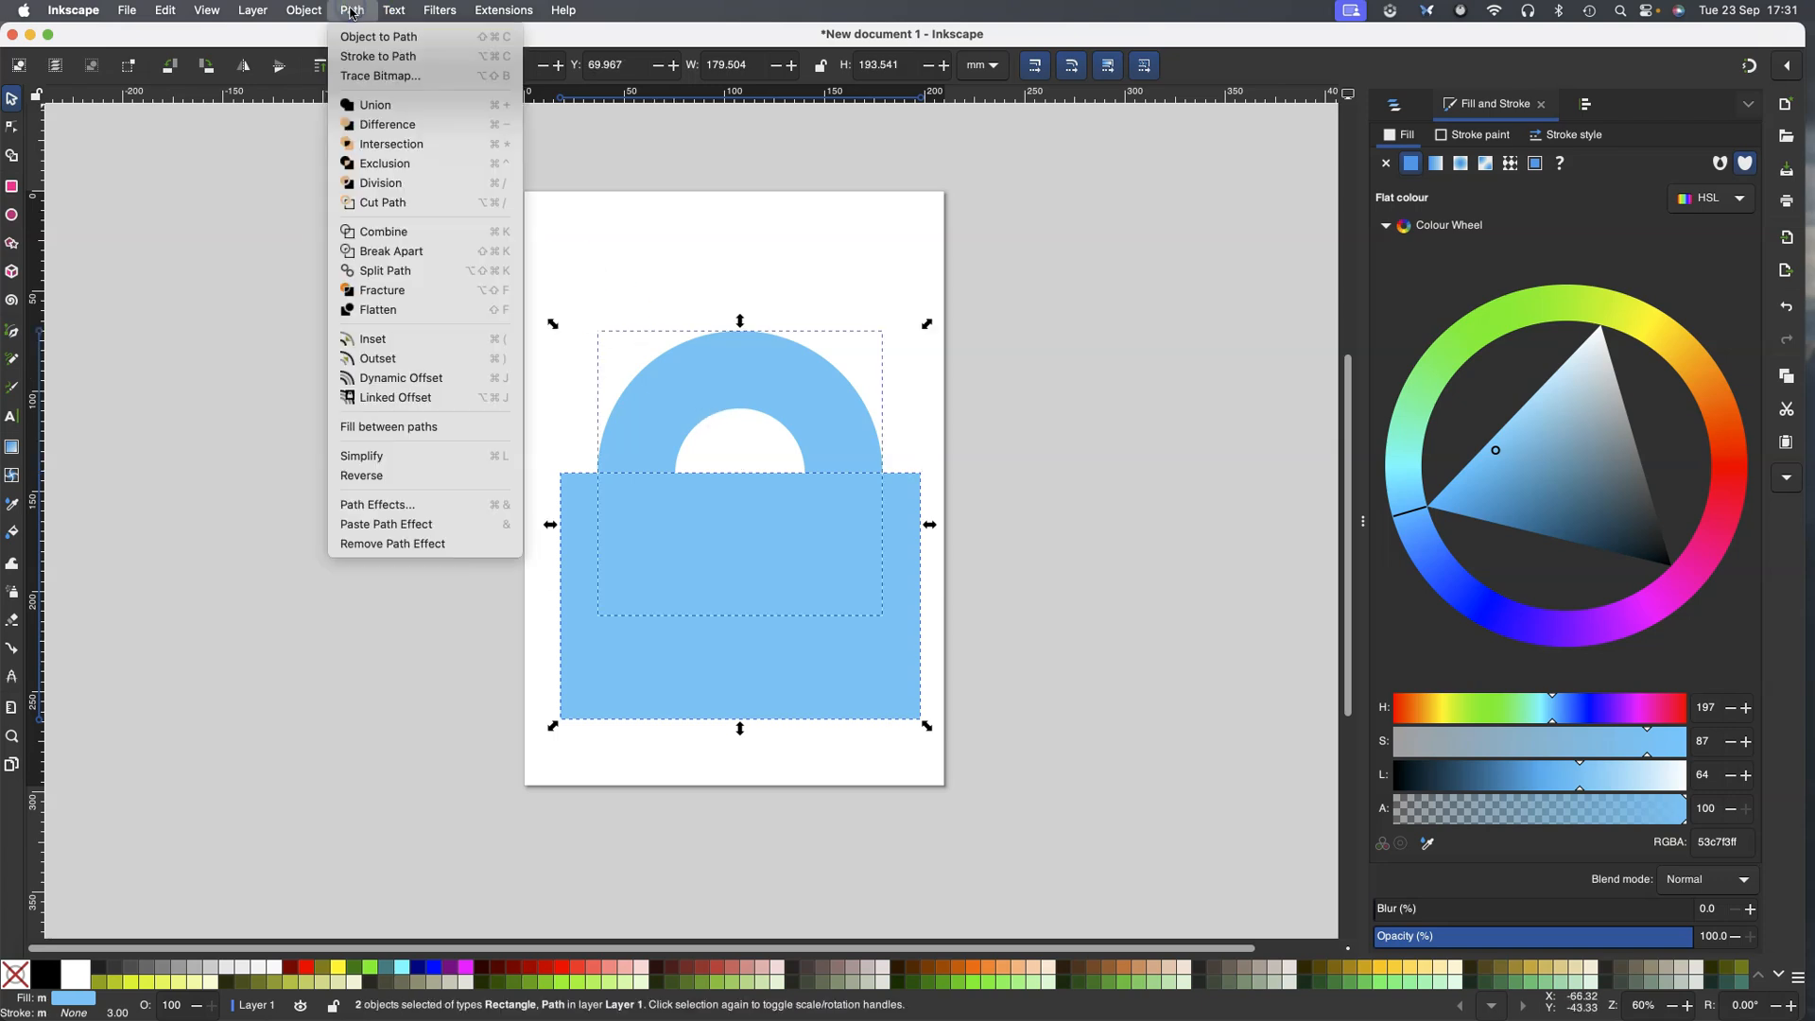
click(388, 134)
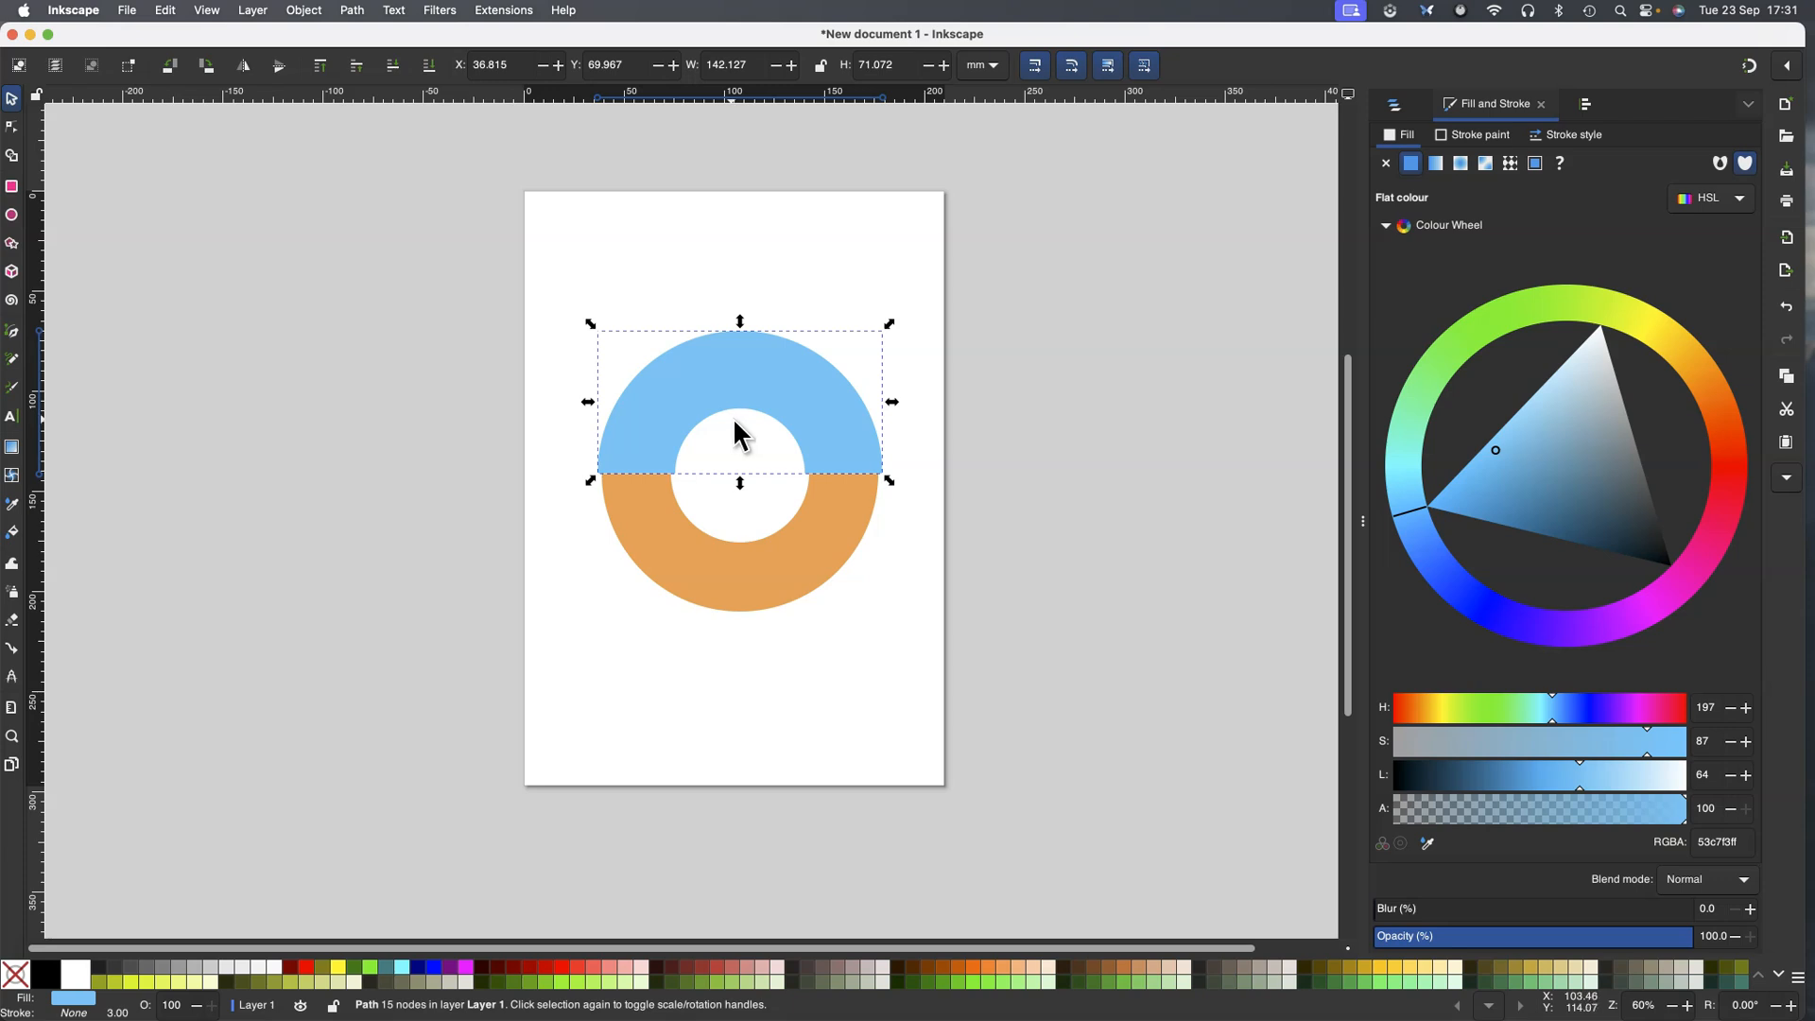
Bend the straight left end of the blue half ring downward into a rounded icing drip over the orange ring
click(13, 129)
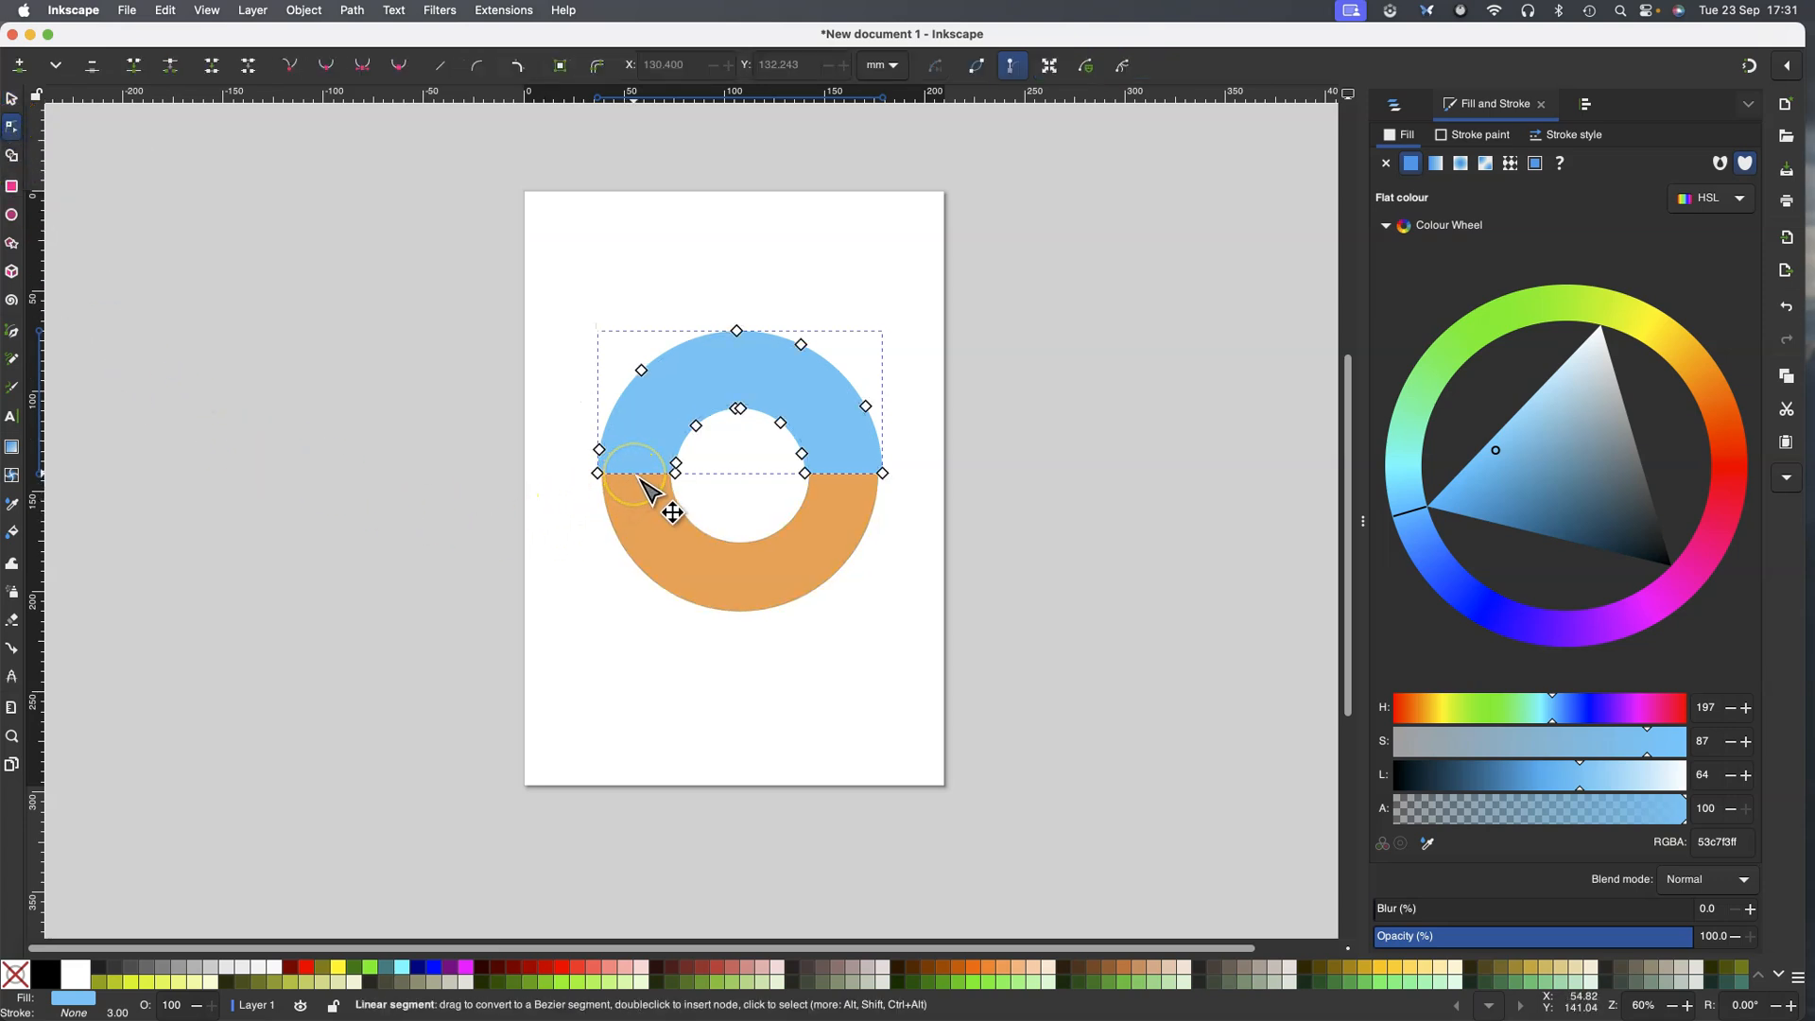
drag(634, 473, 639, 521)
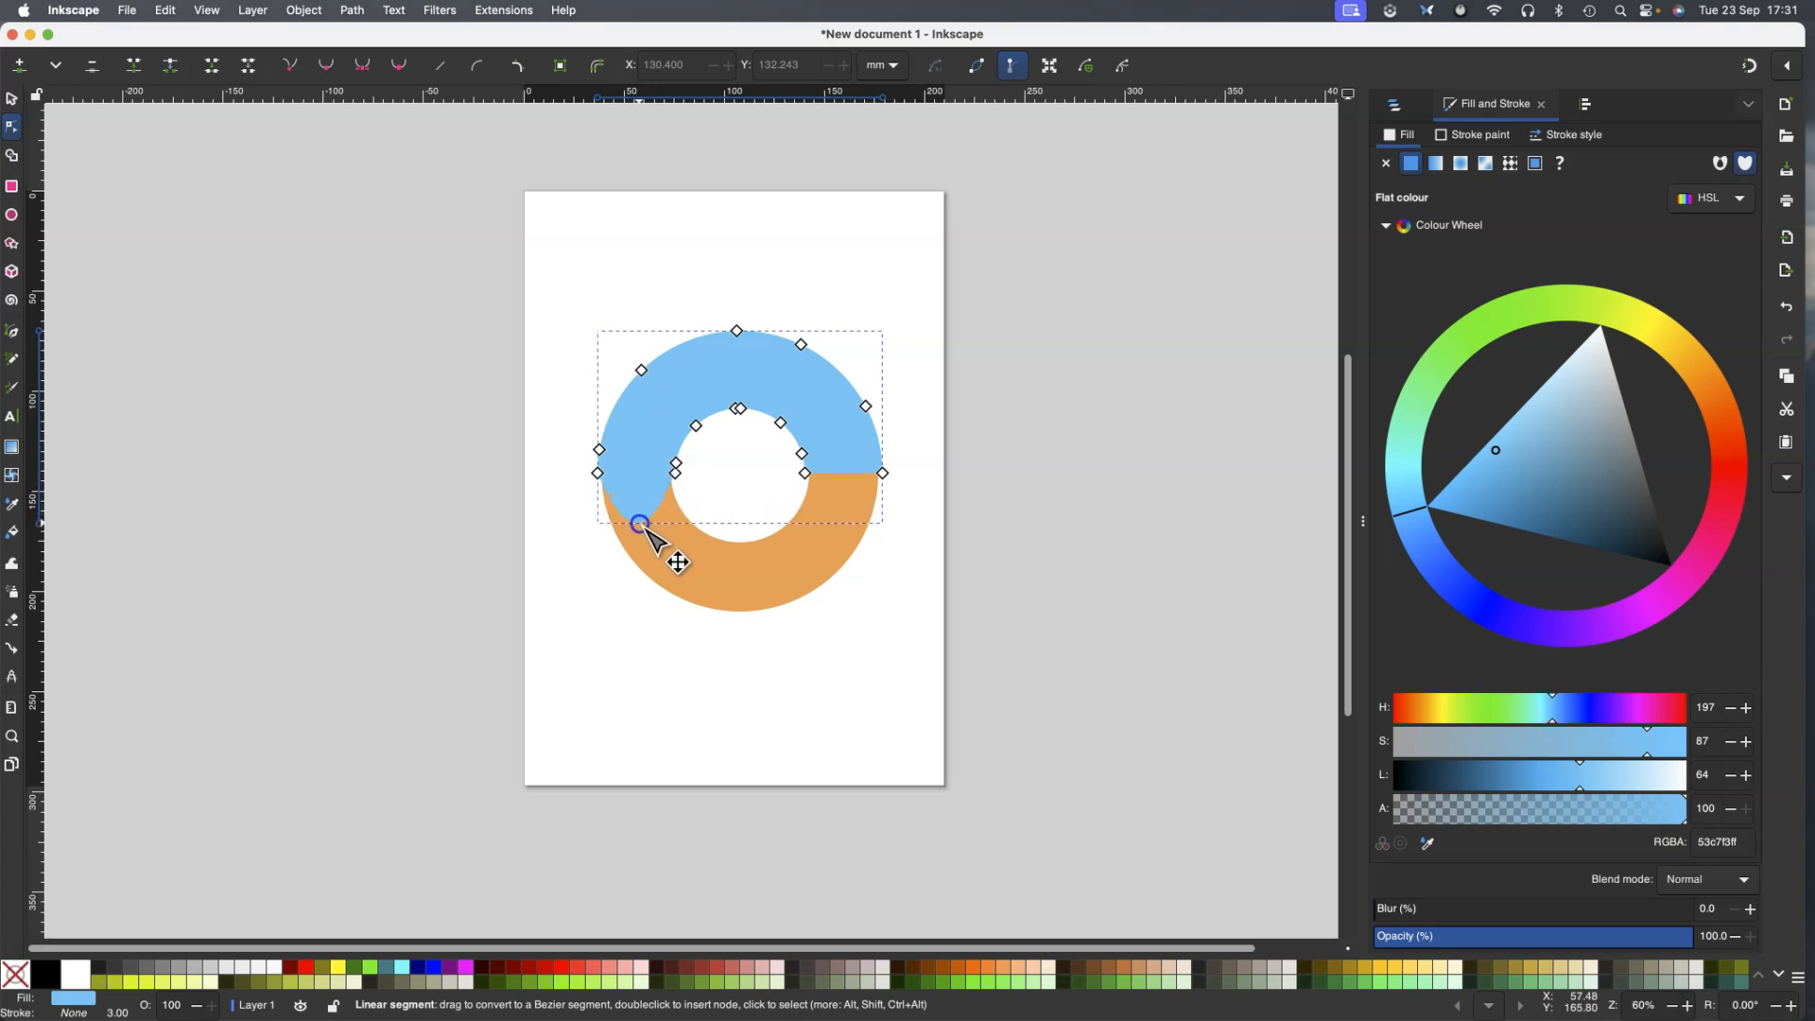
click(598, 473)
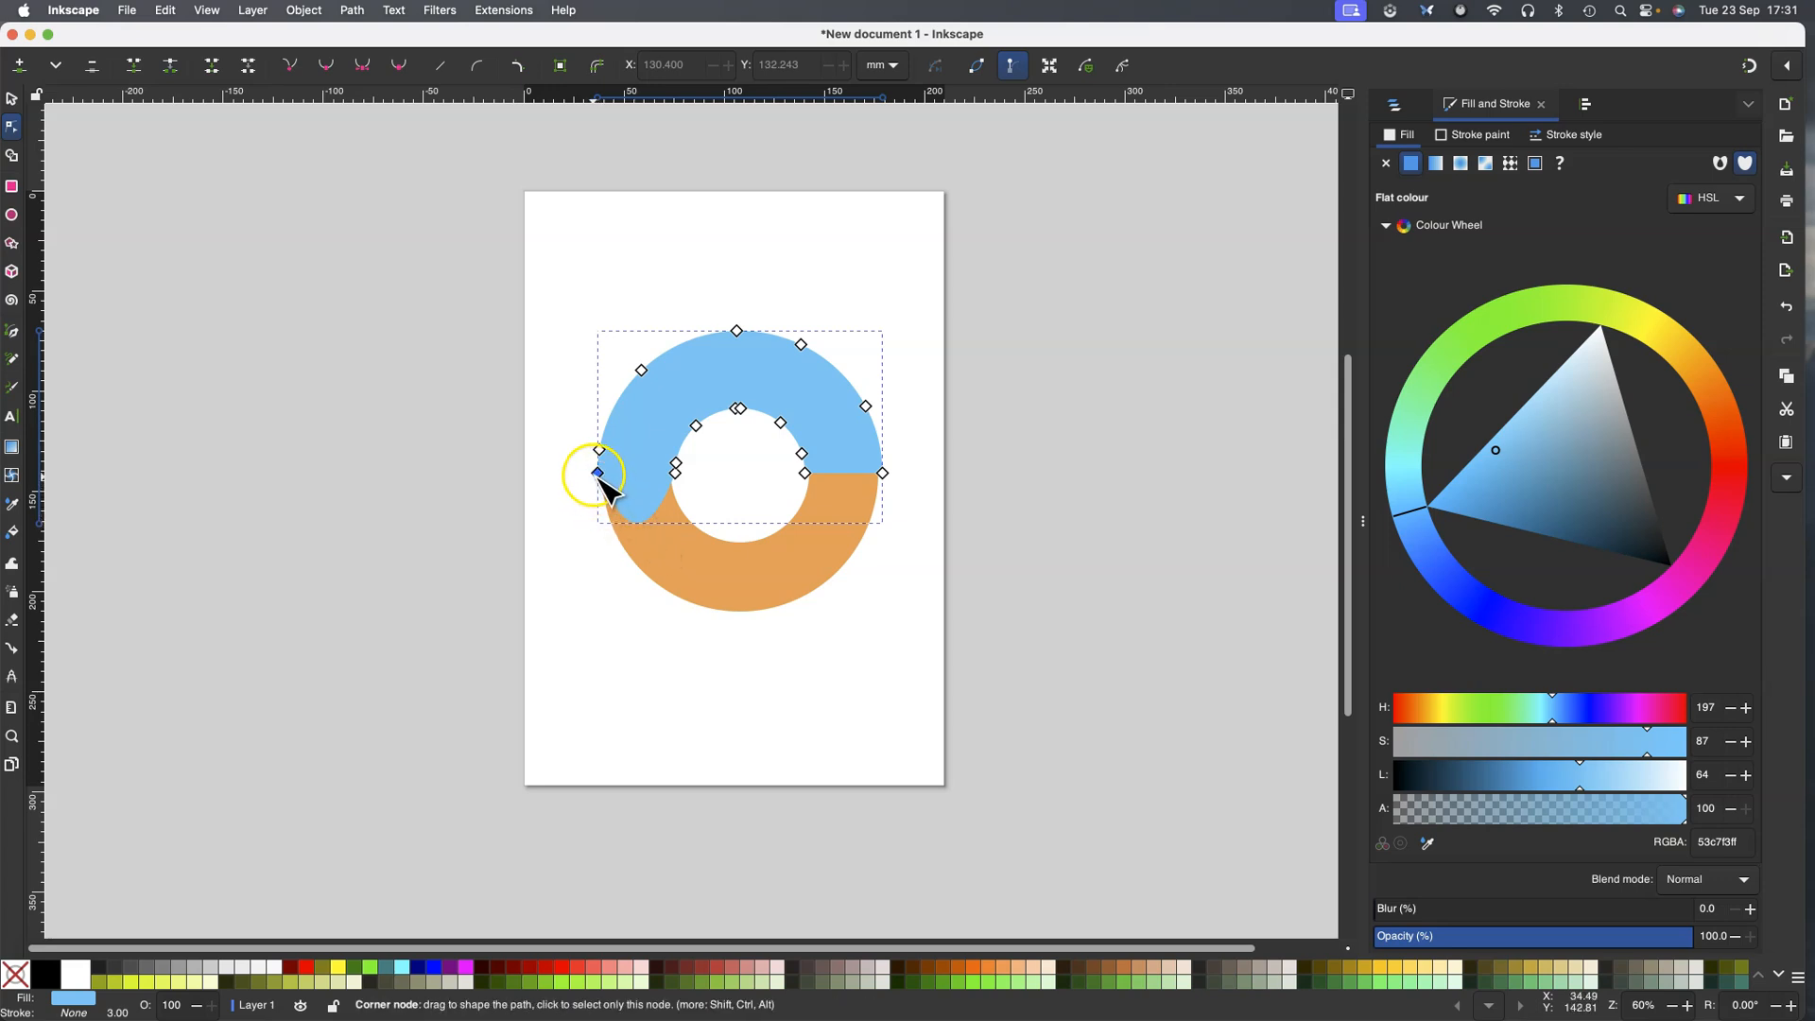
drag(597, 472, 674, 531)
click(655, 524)
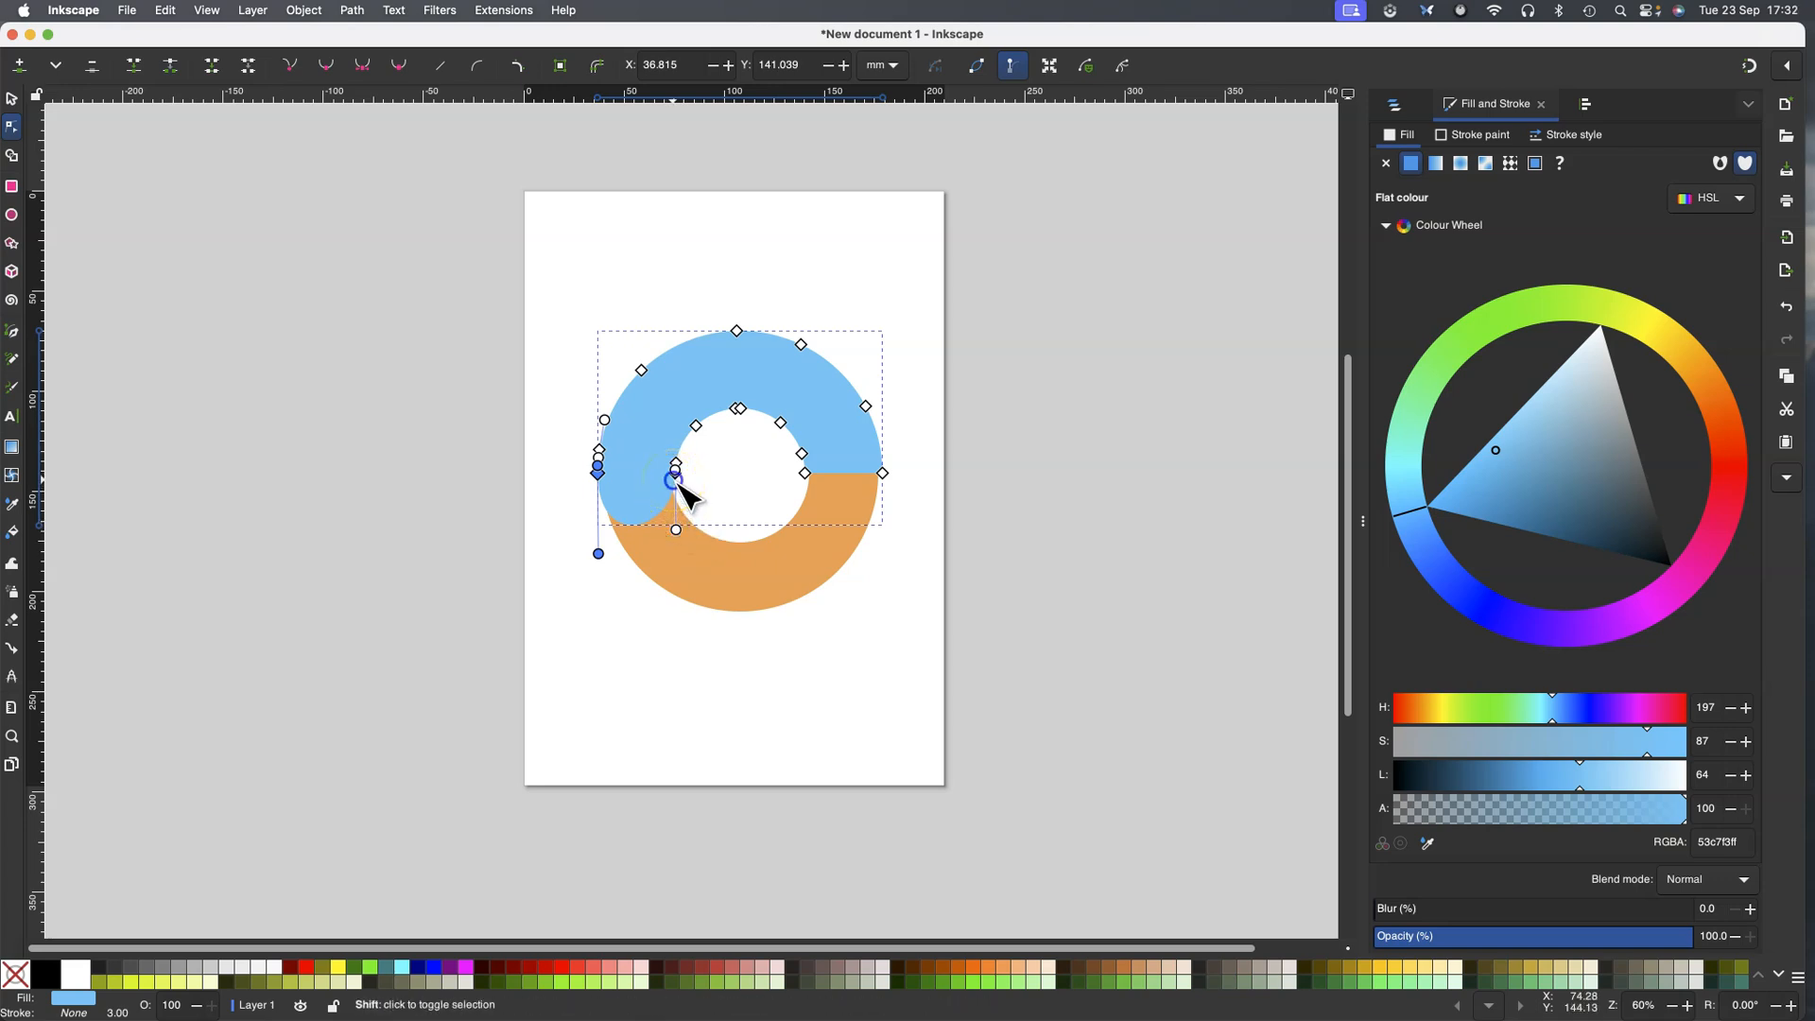
Insert three new nodes along the drip's curve between its two end nodes
click(677, 477)
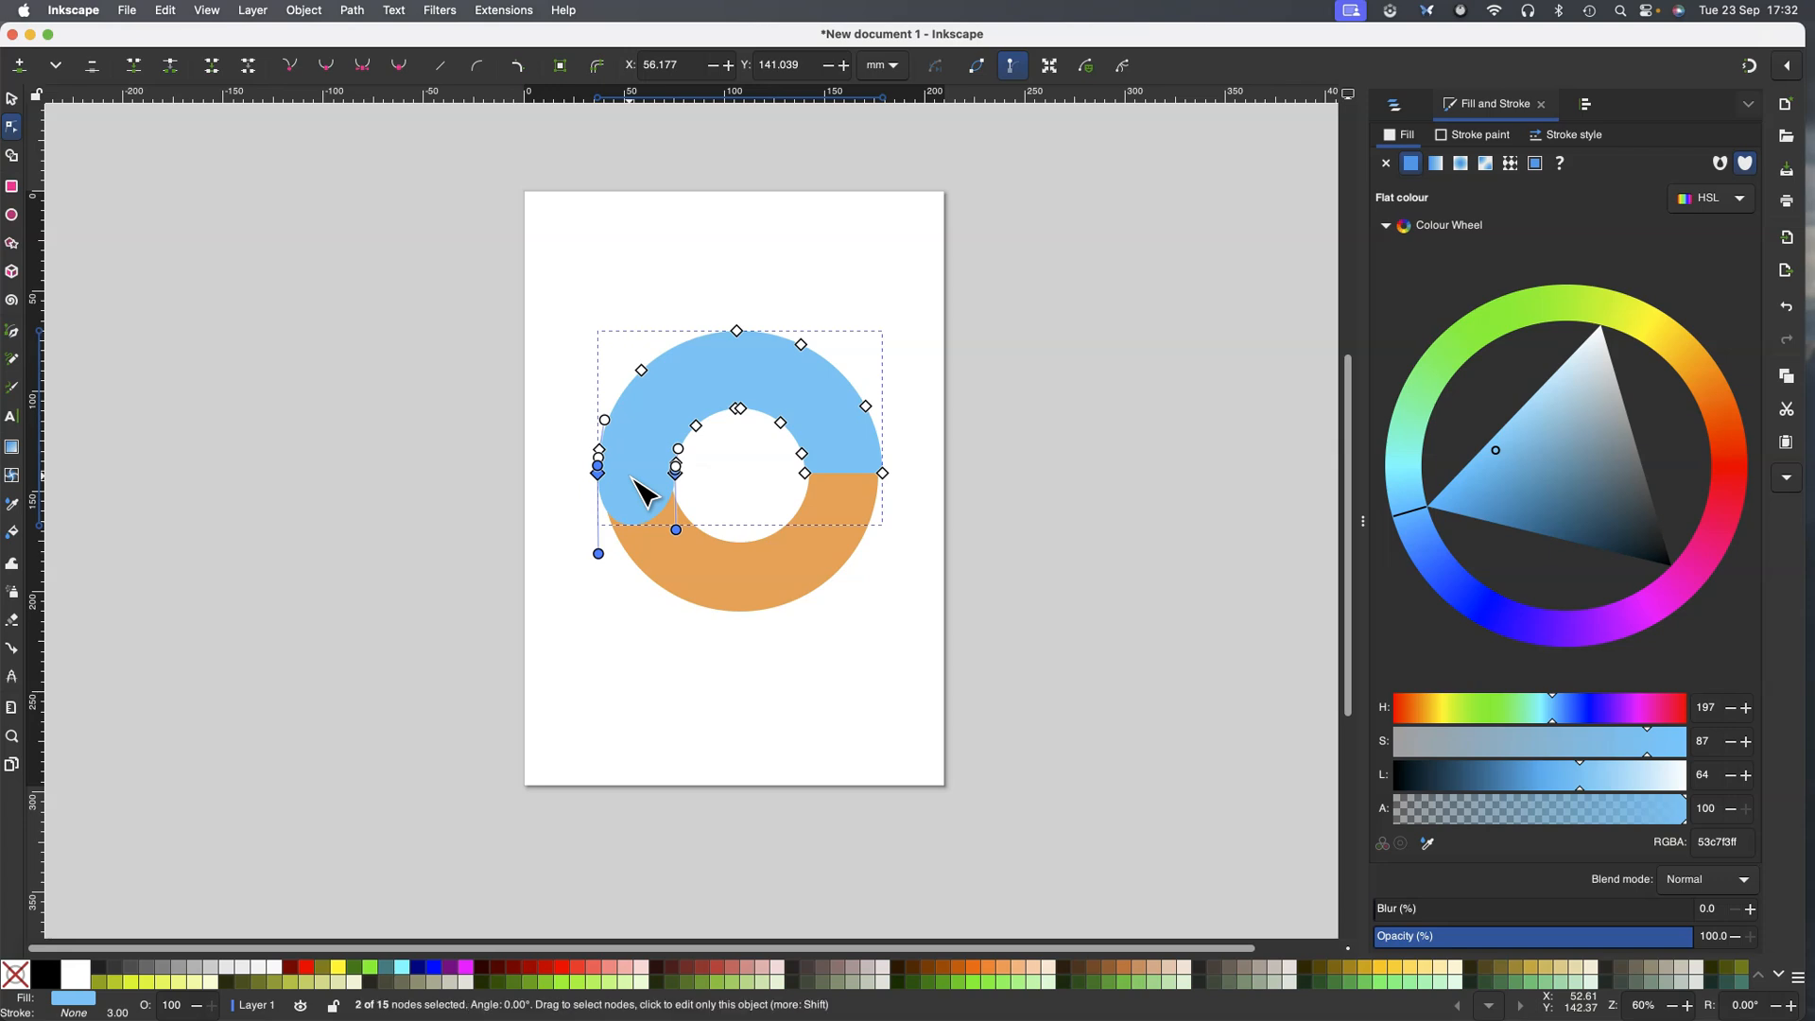
scroll(633, 477, up, 3)
scroll(635, 482, up, 3)
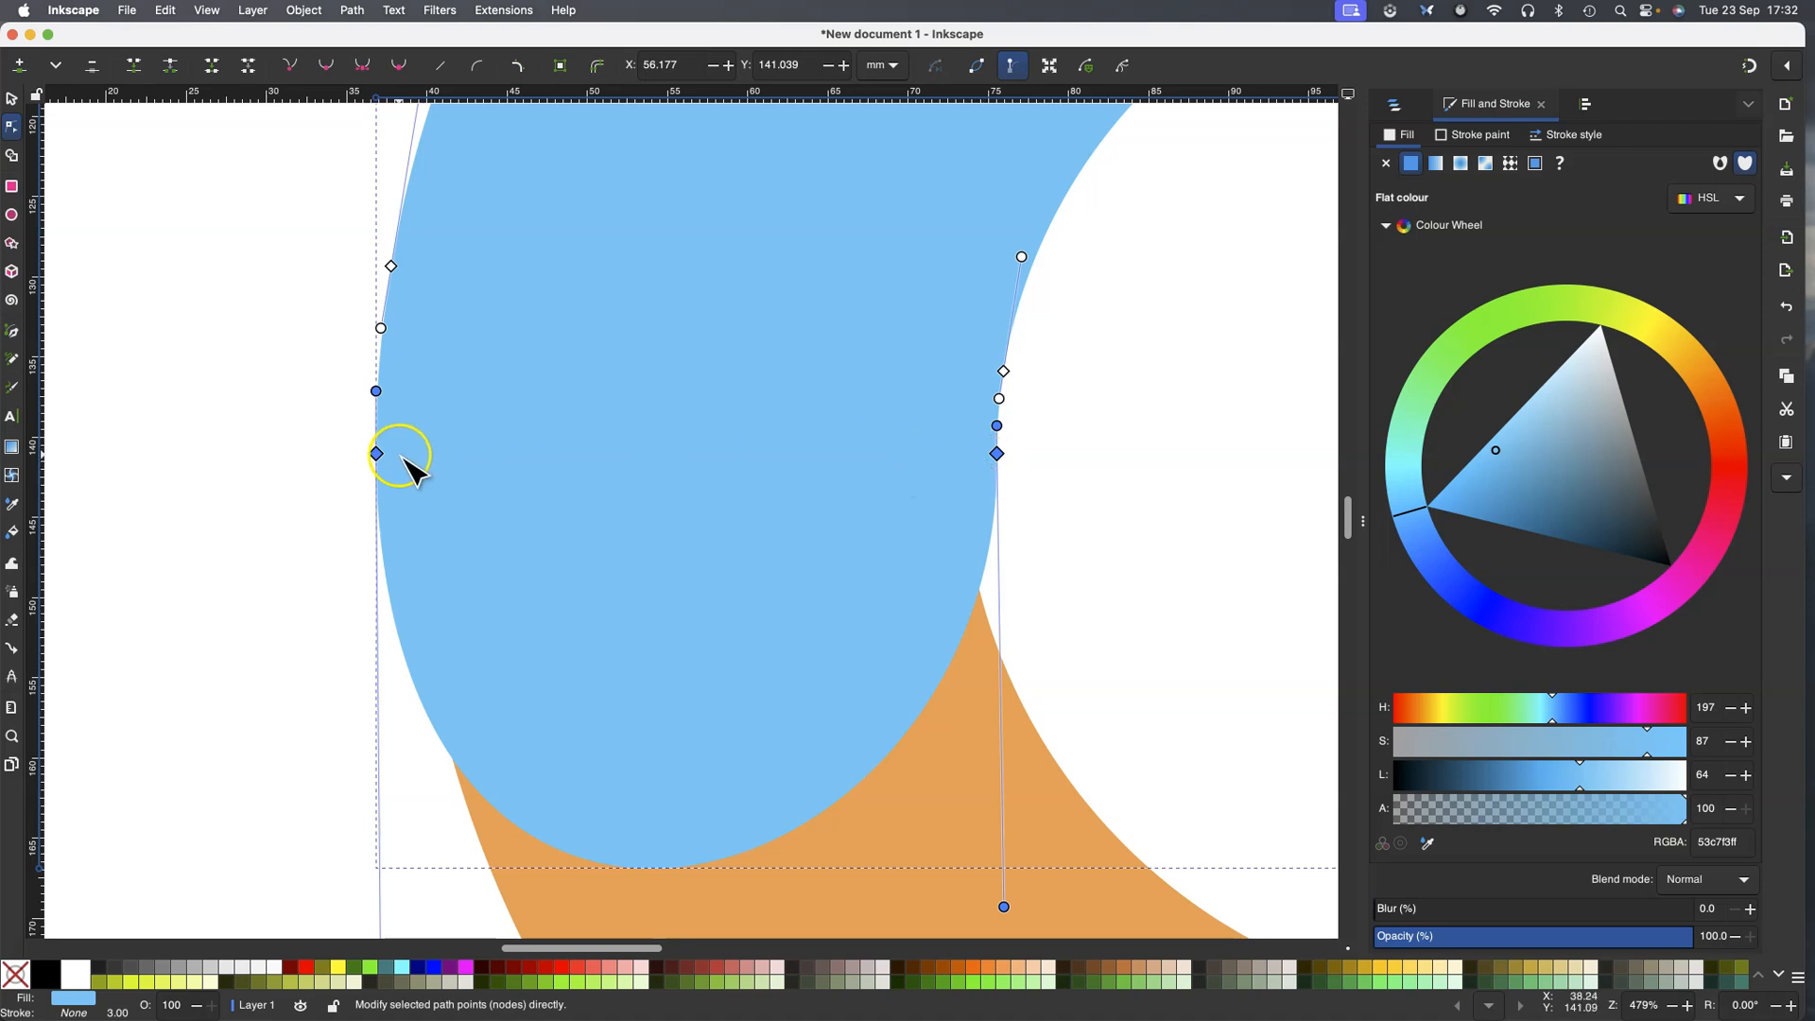
click(20, 68)
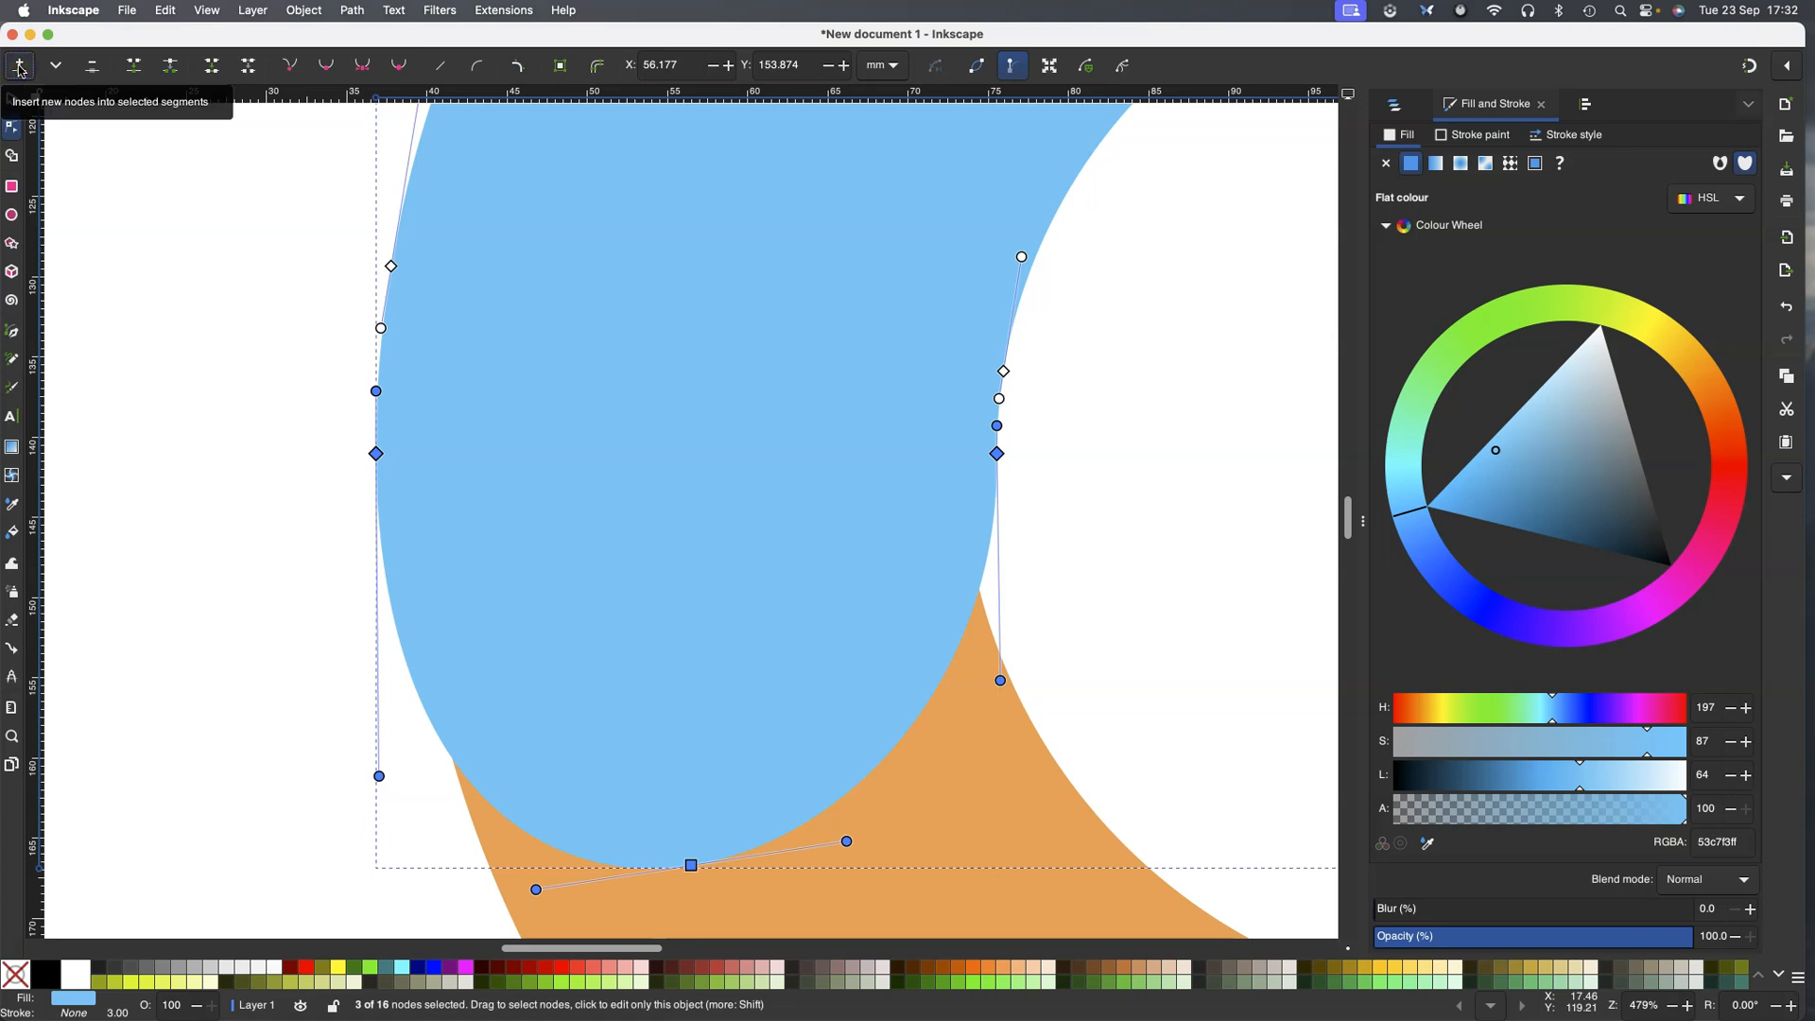
click(20, 68)
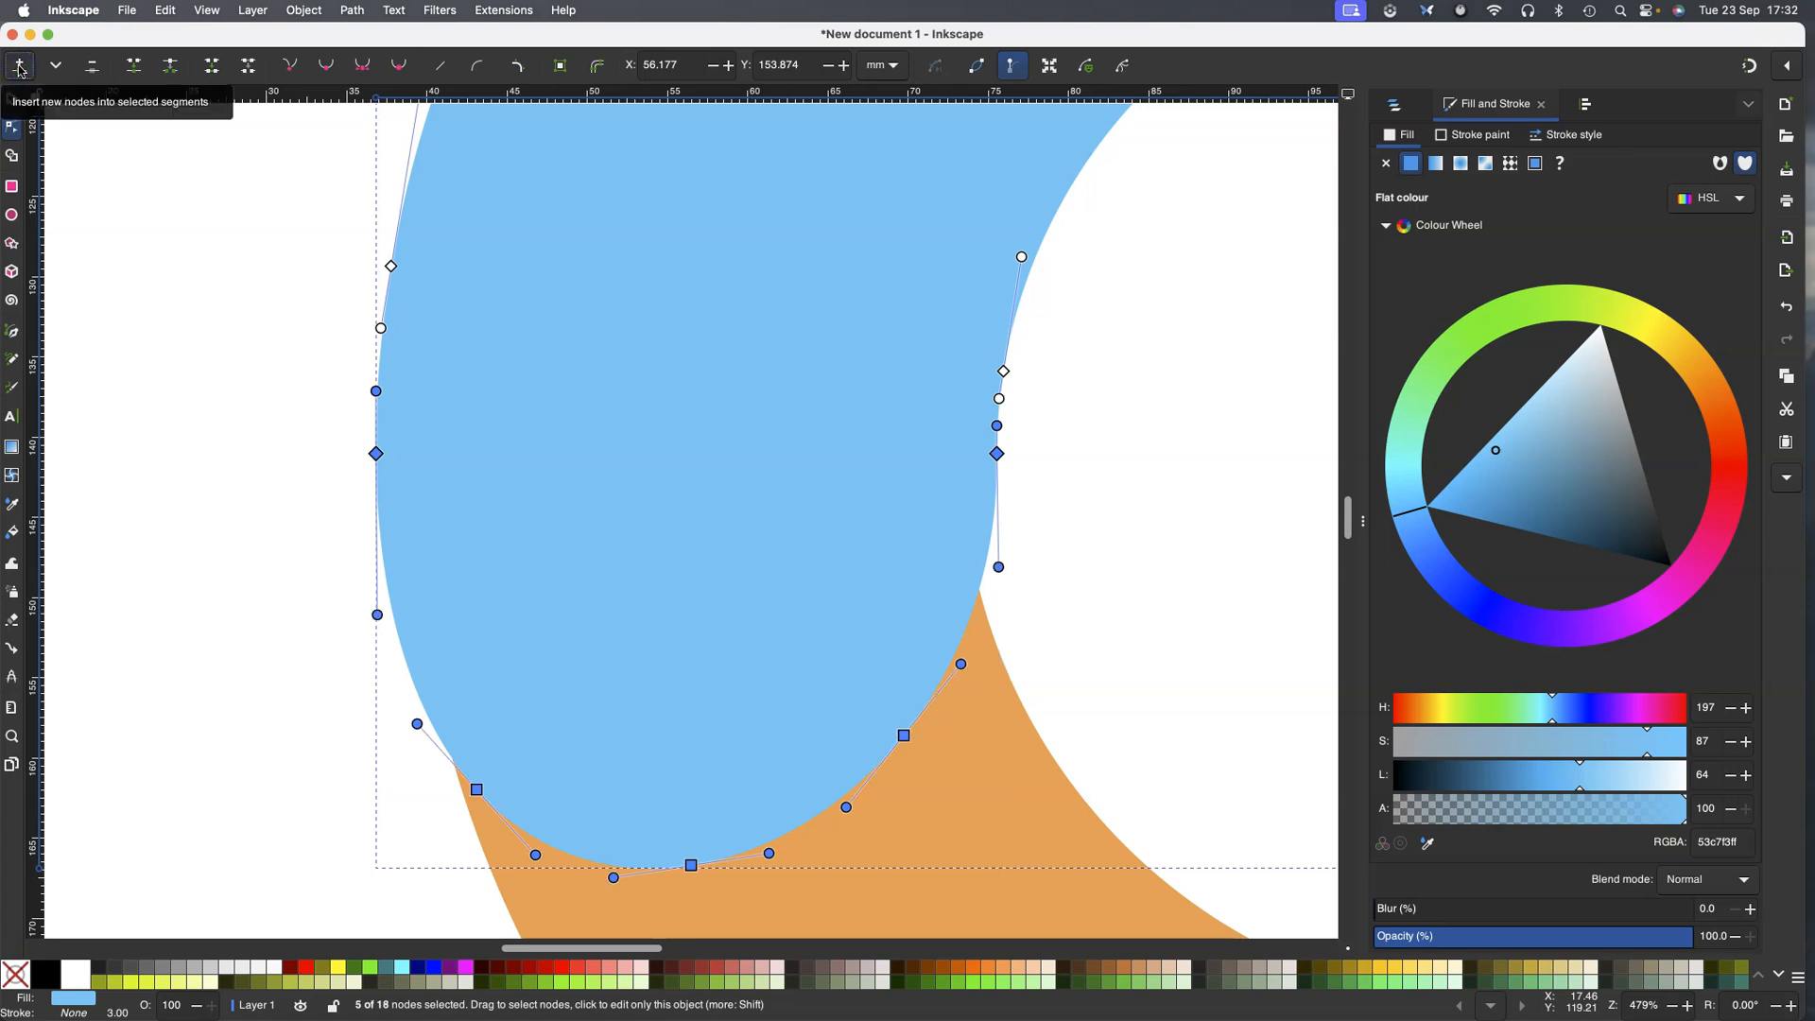
click(134, 631)
Move the middle node of the left drip straight up, level with the hole's upper part, to split it into two drips
click(690, 866)
key(ctrl)
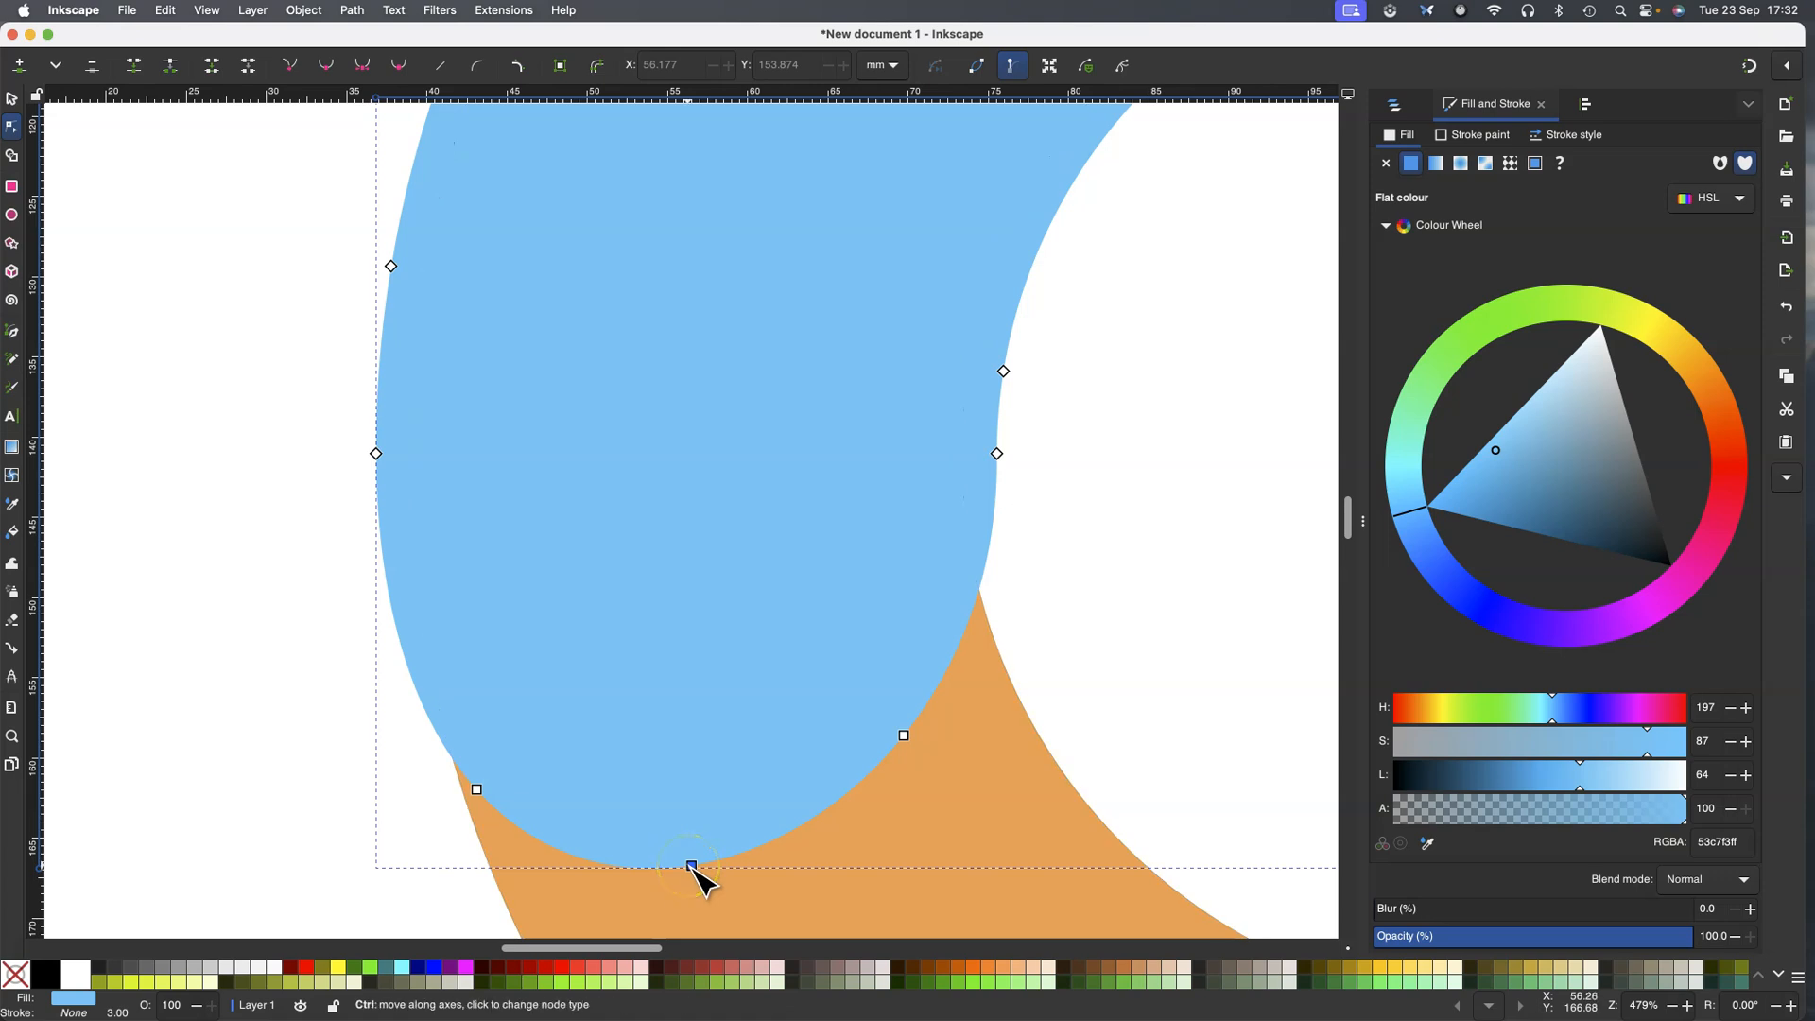
scroll(691, 866, up, 2)
scroll(691, 866, down, 1)
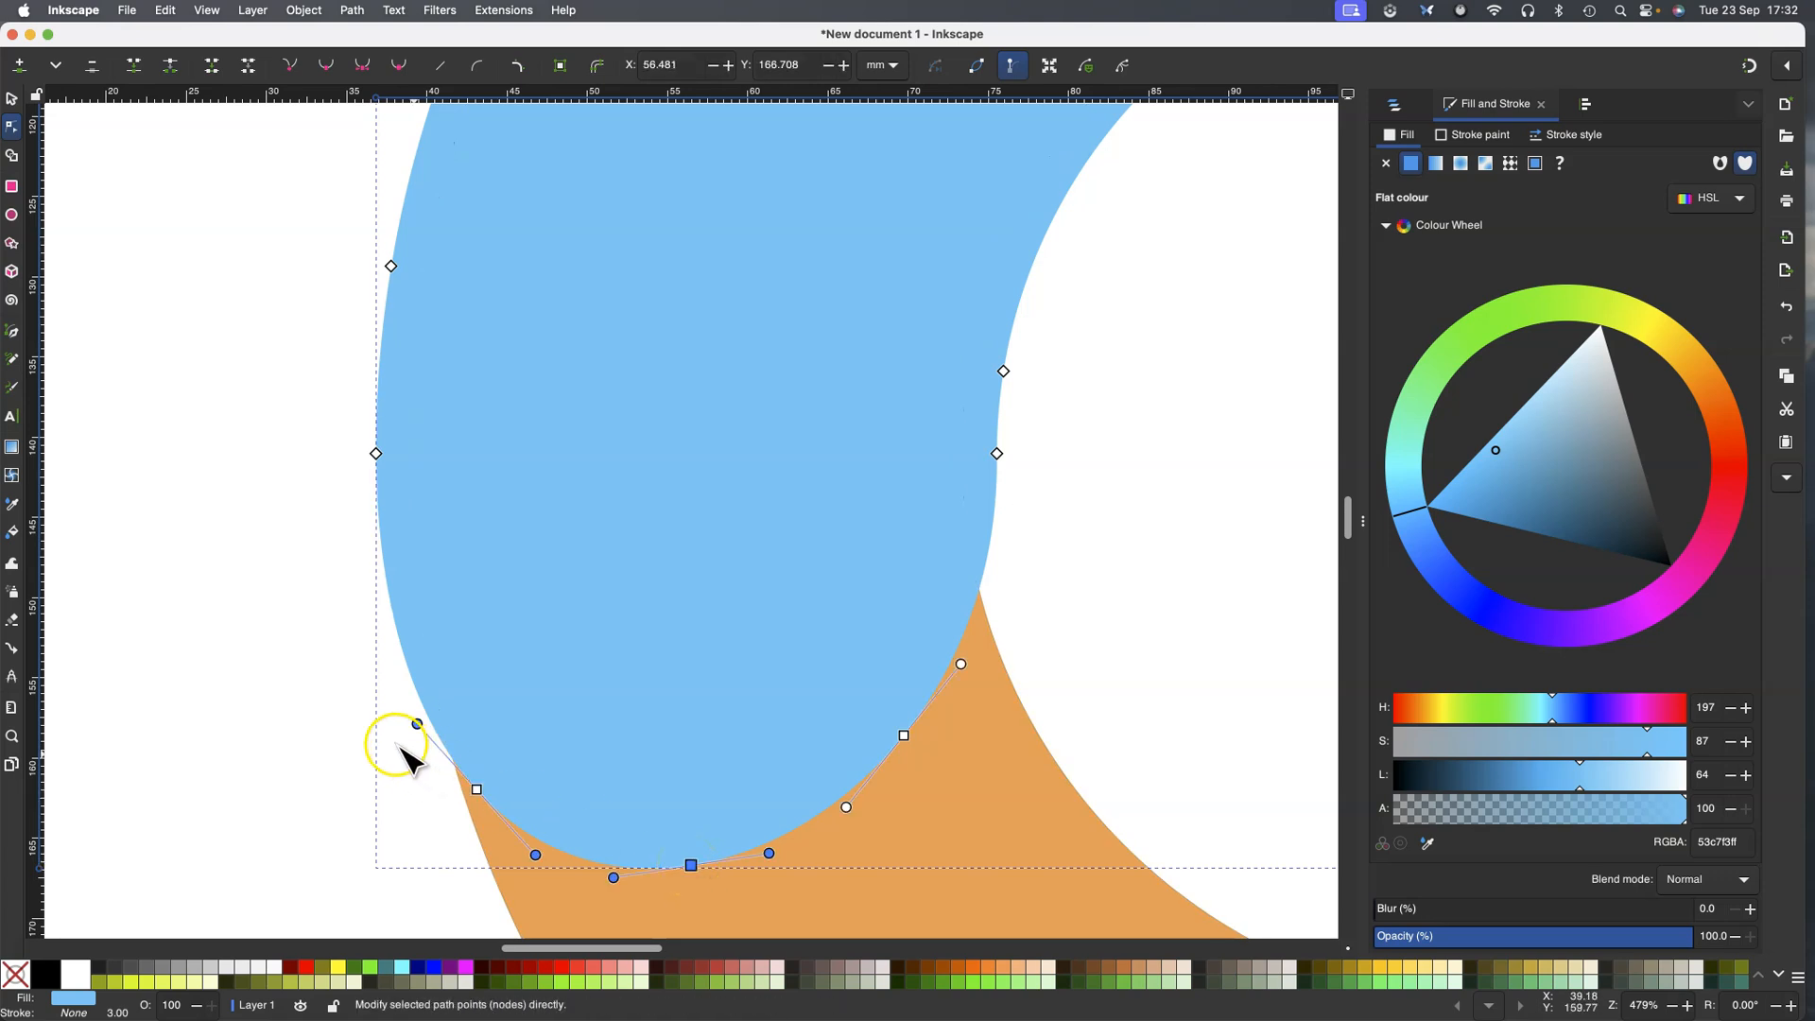
scroll(394, 744, up, 2)
scroll(394, 744, down, 4)
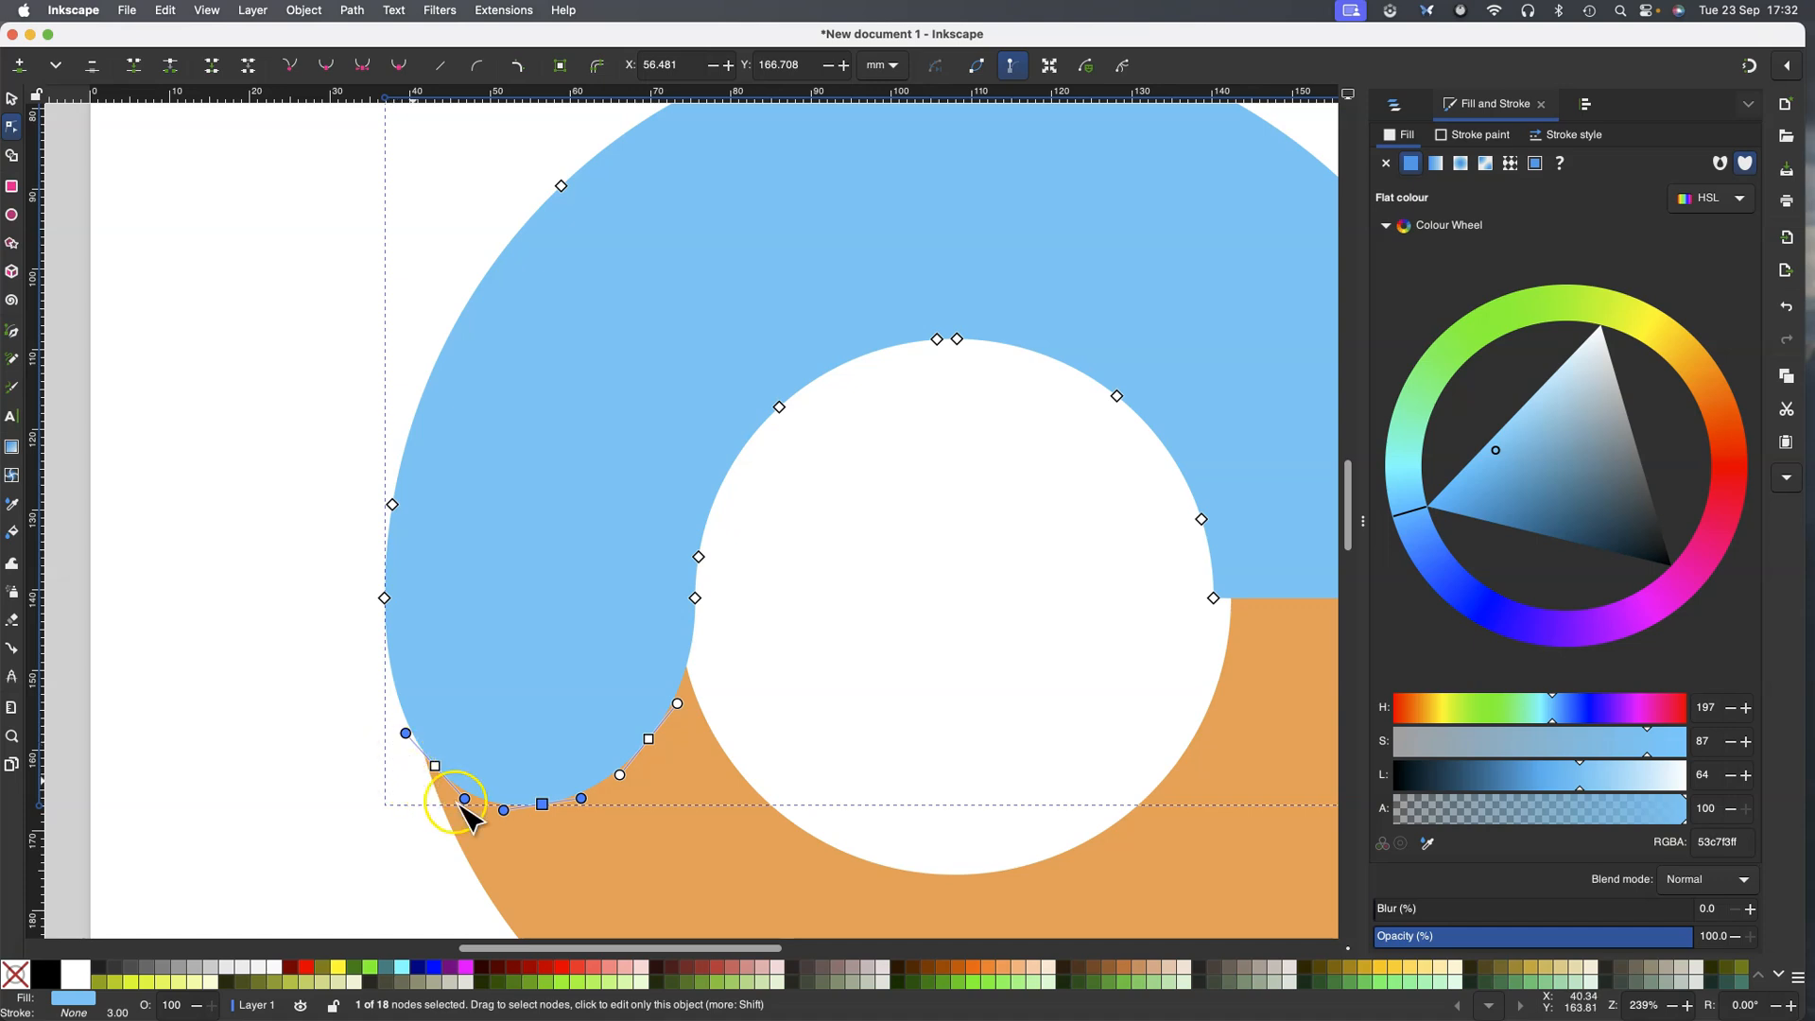
click(365, 792)
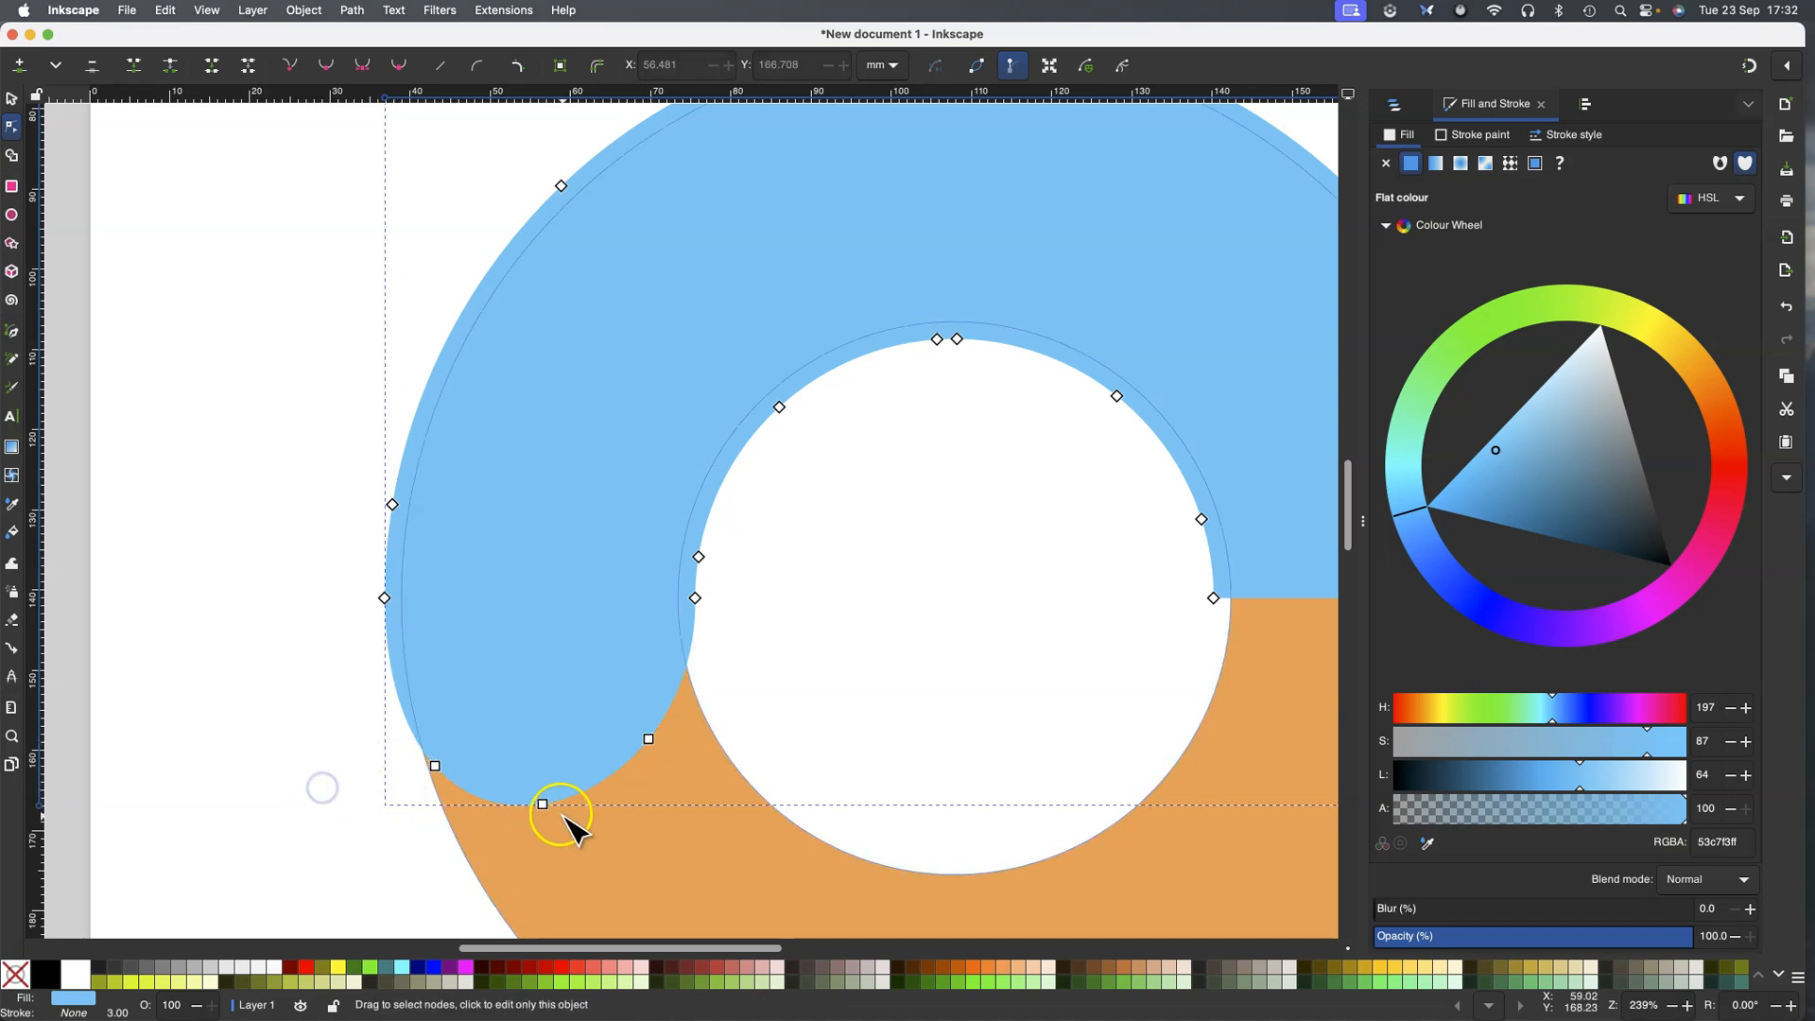
click(542, 805)
drag(543, 807, 466, 454)
Level and lengthen the handles at the two left drip tips so both drips end in smooth rounded curves
drag(619, 774, 566, 741)
click(465, 798)
mouse_move(465, 800)
mouse_down()
mouse_move(479, 765)
mouse_move(518, 767)
mouse_move(427, 764)
mouse_move(436, 792)
mouse_up()
drag(507, 747, 511, 795)
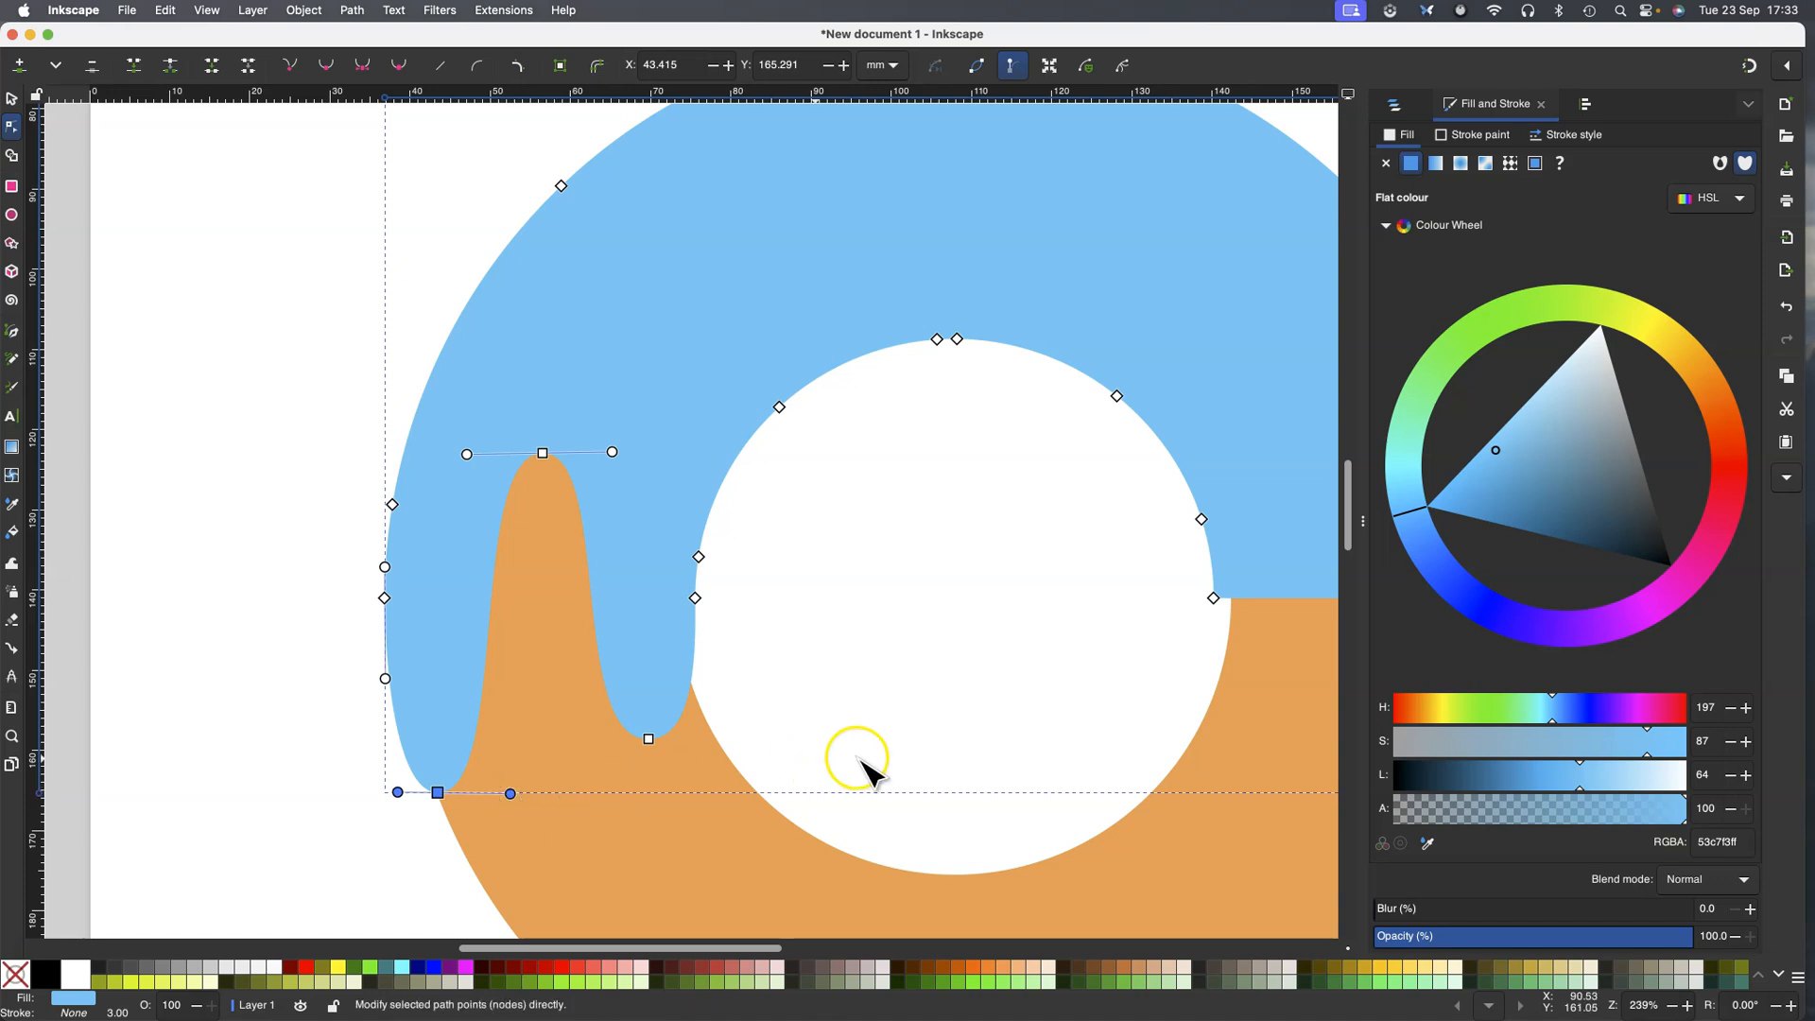
Bend the straight right end of the blue half ring downward and make its end handles vertical to form a rounded drip
drag(1107, 767, 615, 734)
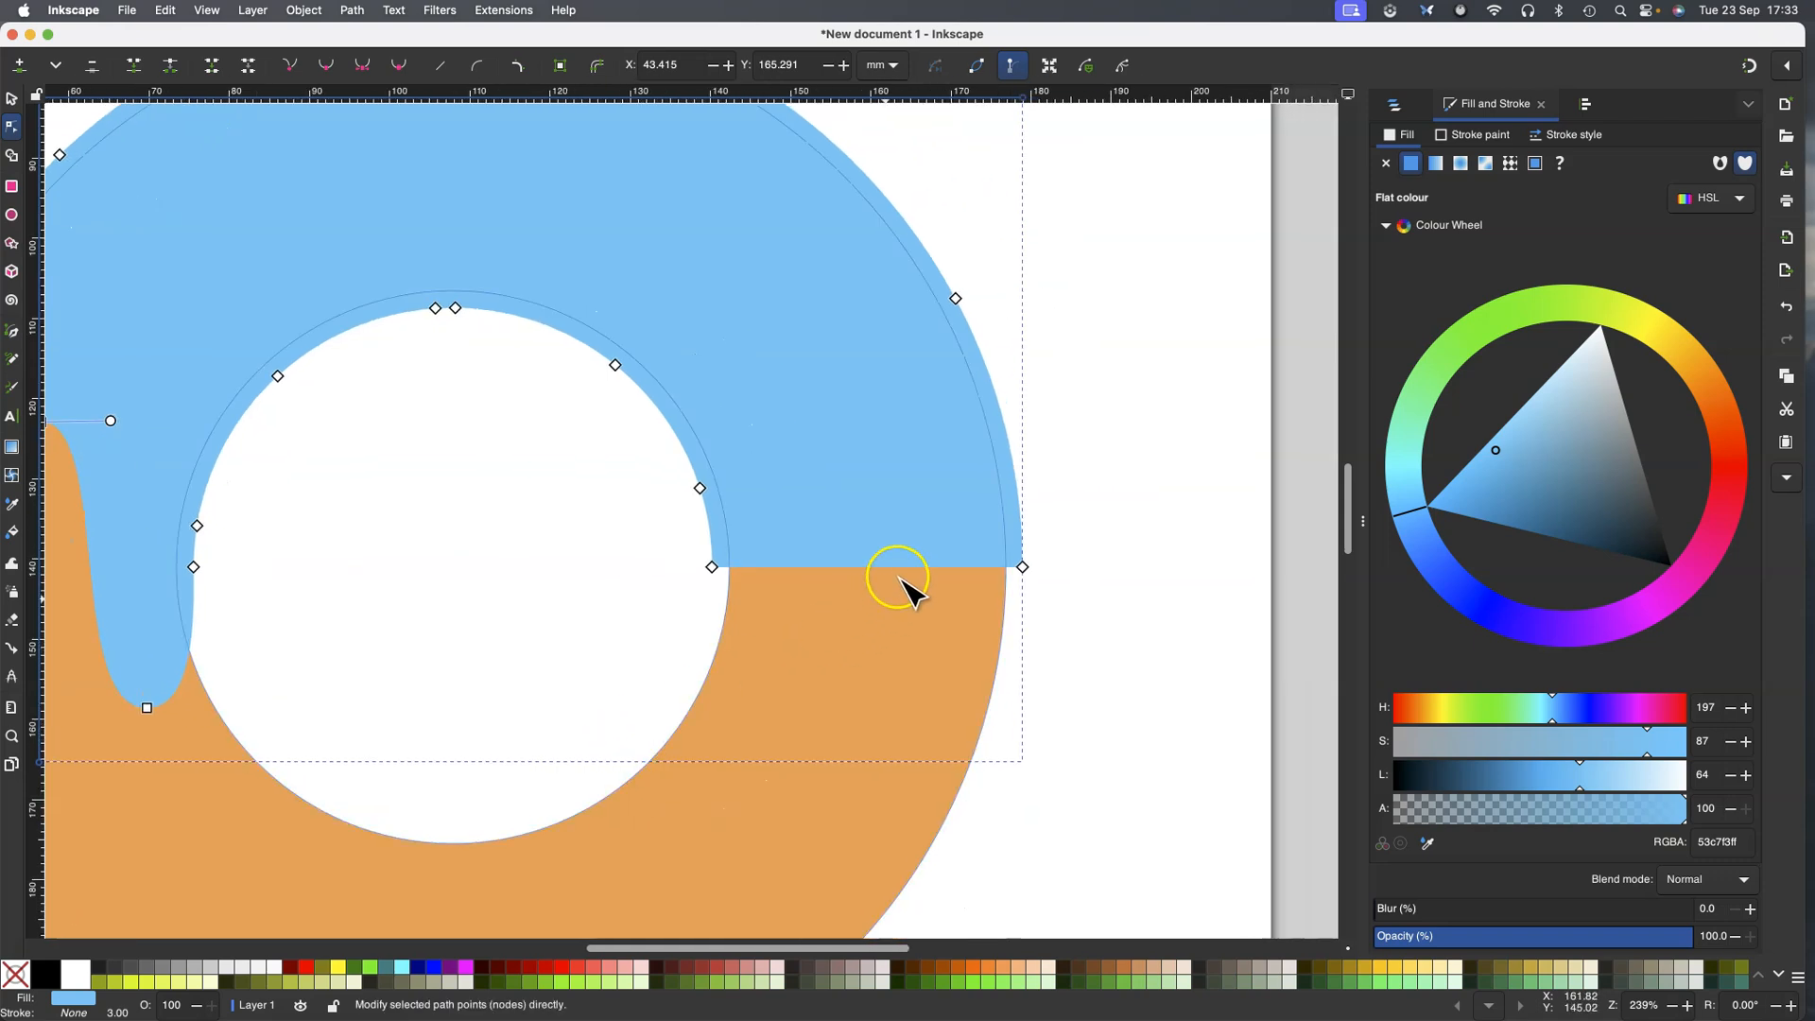
drag(878, 566, 860, 818)
click(711, 567)
drag(709, 565, 712, 827)
click(1023, 568)
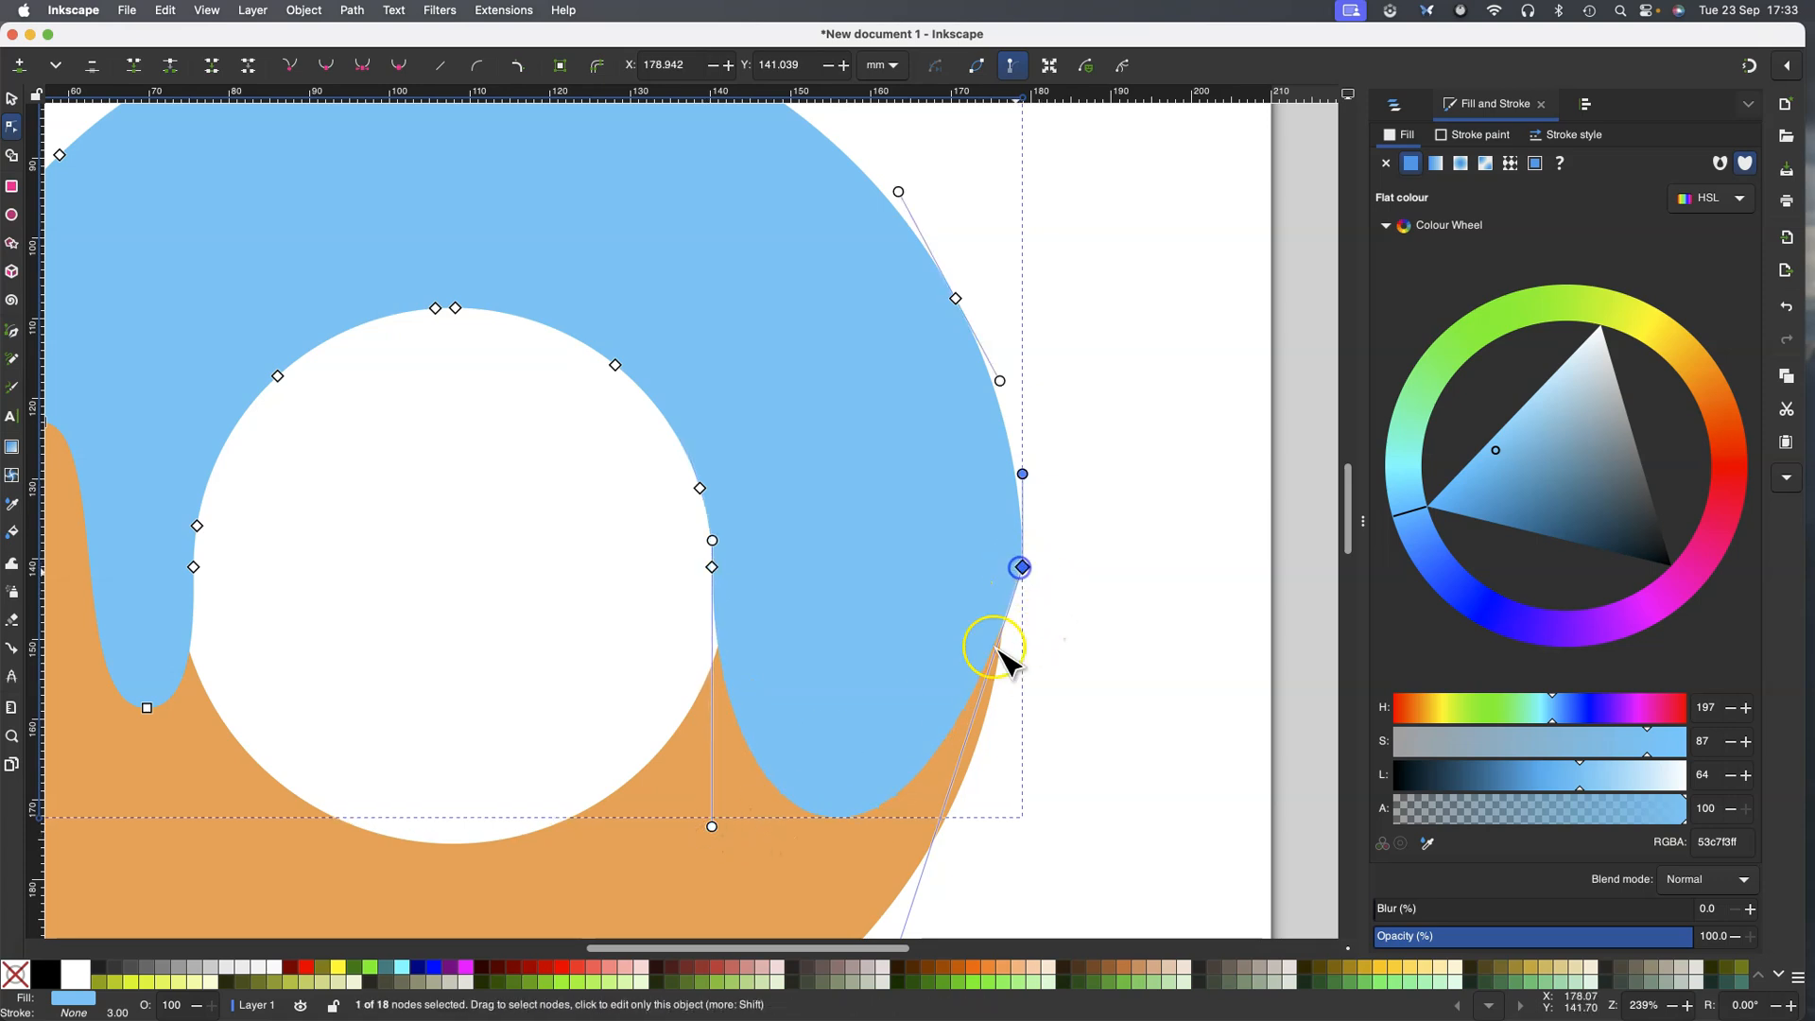
scroll(960, 843, down, 3)
drag(893, 823, 1021, 793)
Insert three new nodes along the right drip's curve between its two end nodes
drag(1067, 422, 674, 468)
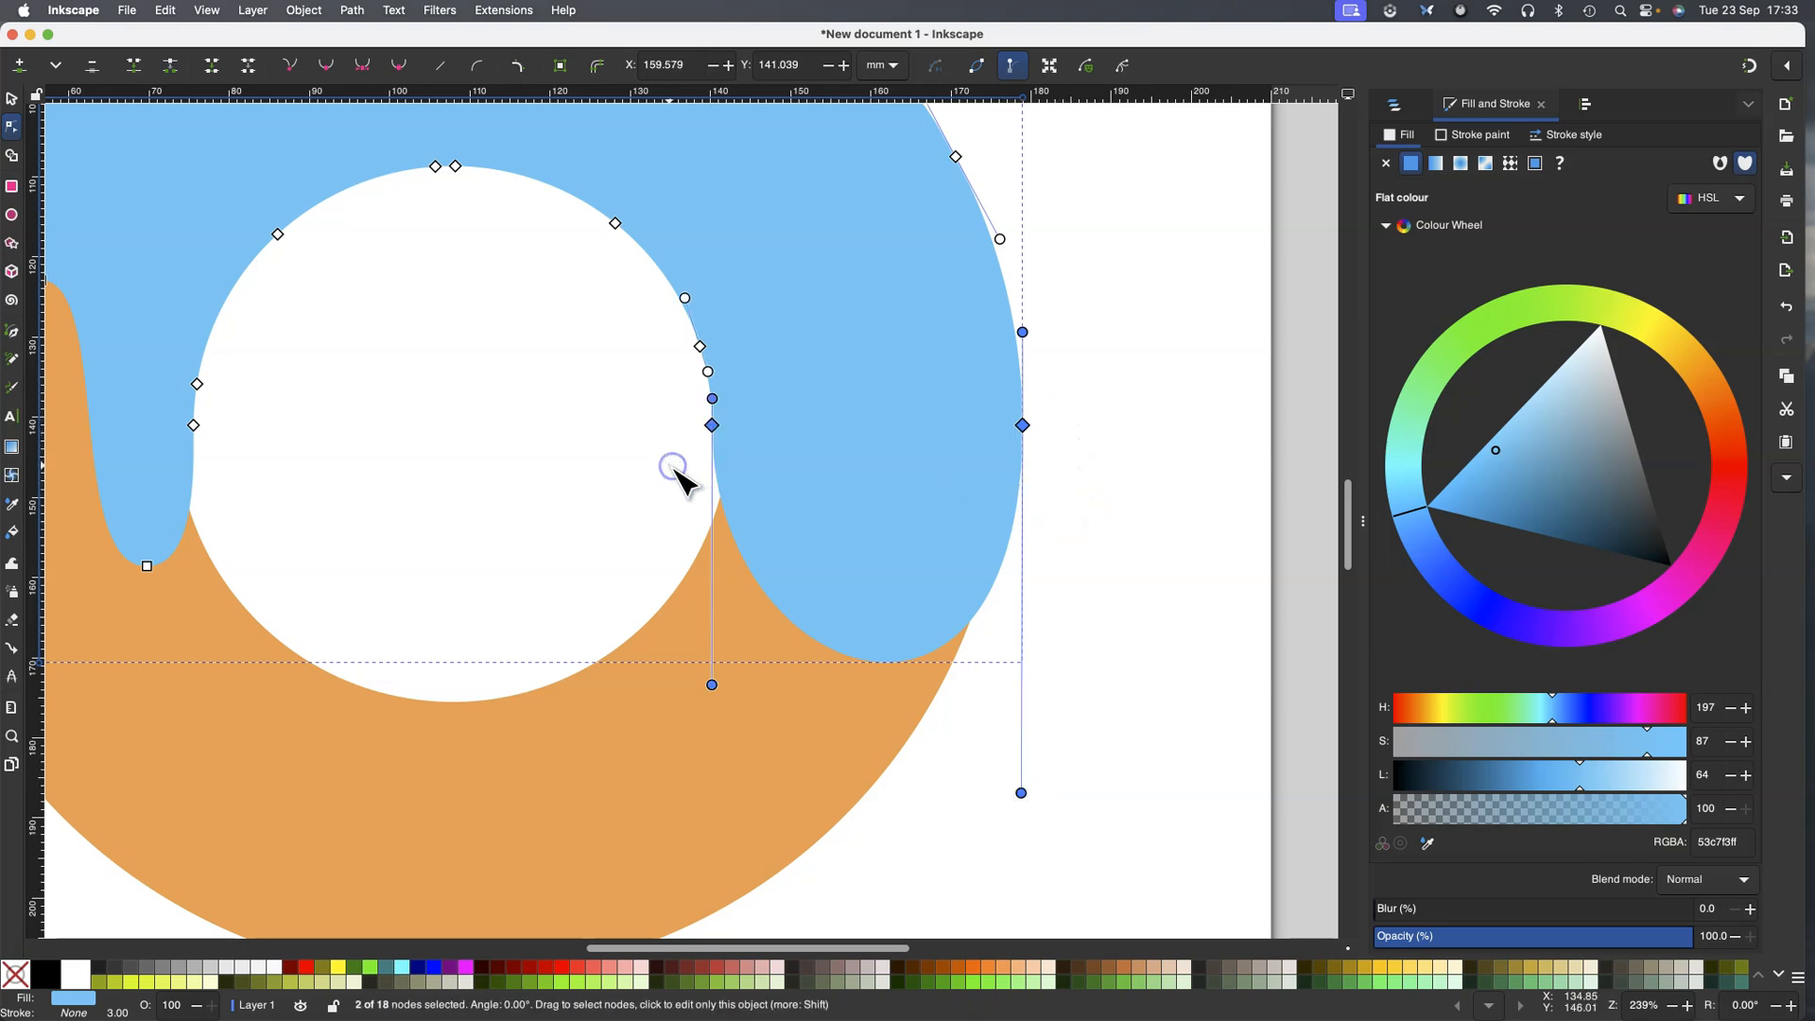
click(20, 68)
click(21, 68)
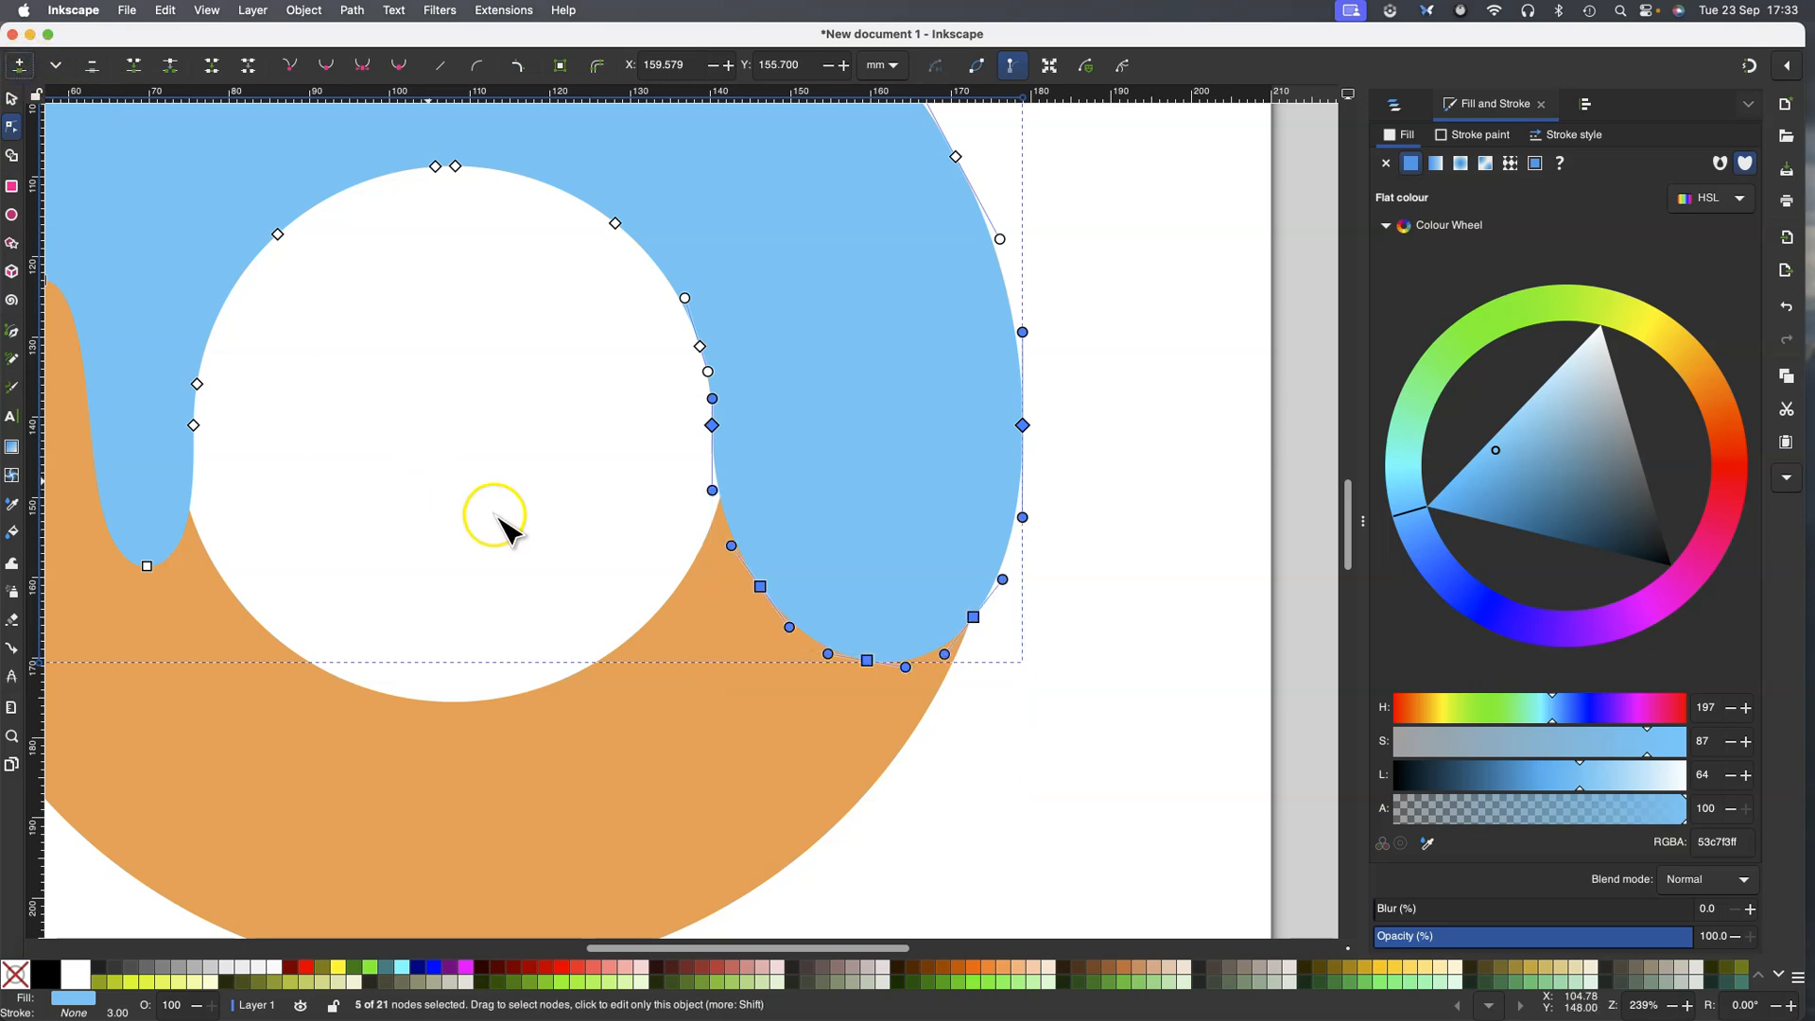
Raise the right drip's middle node about 43 mm straight up and level the handles of the three new nodes into smooth curves
click(867, 660)
drag(869, 662, 869, 318)
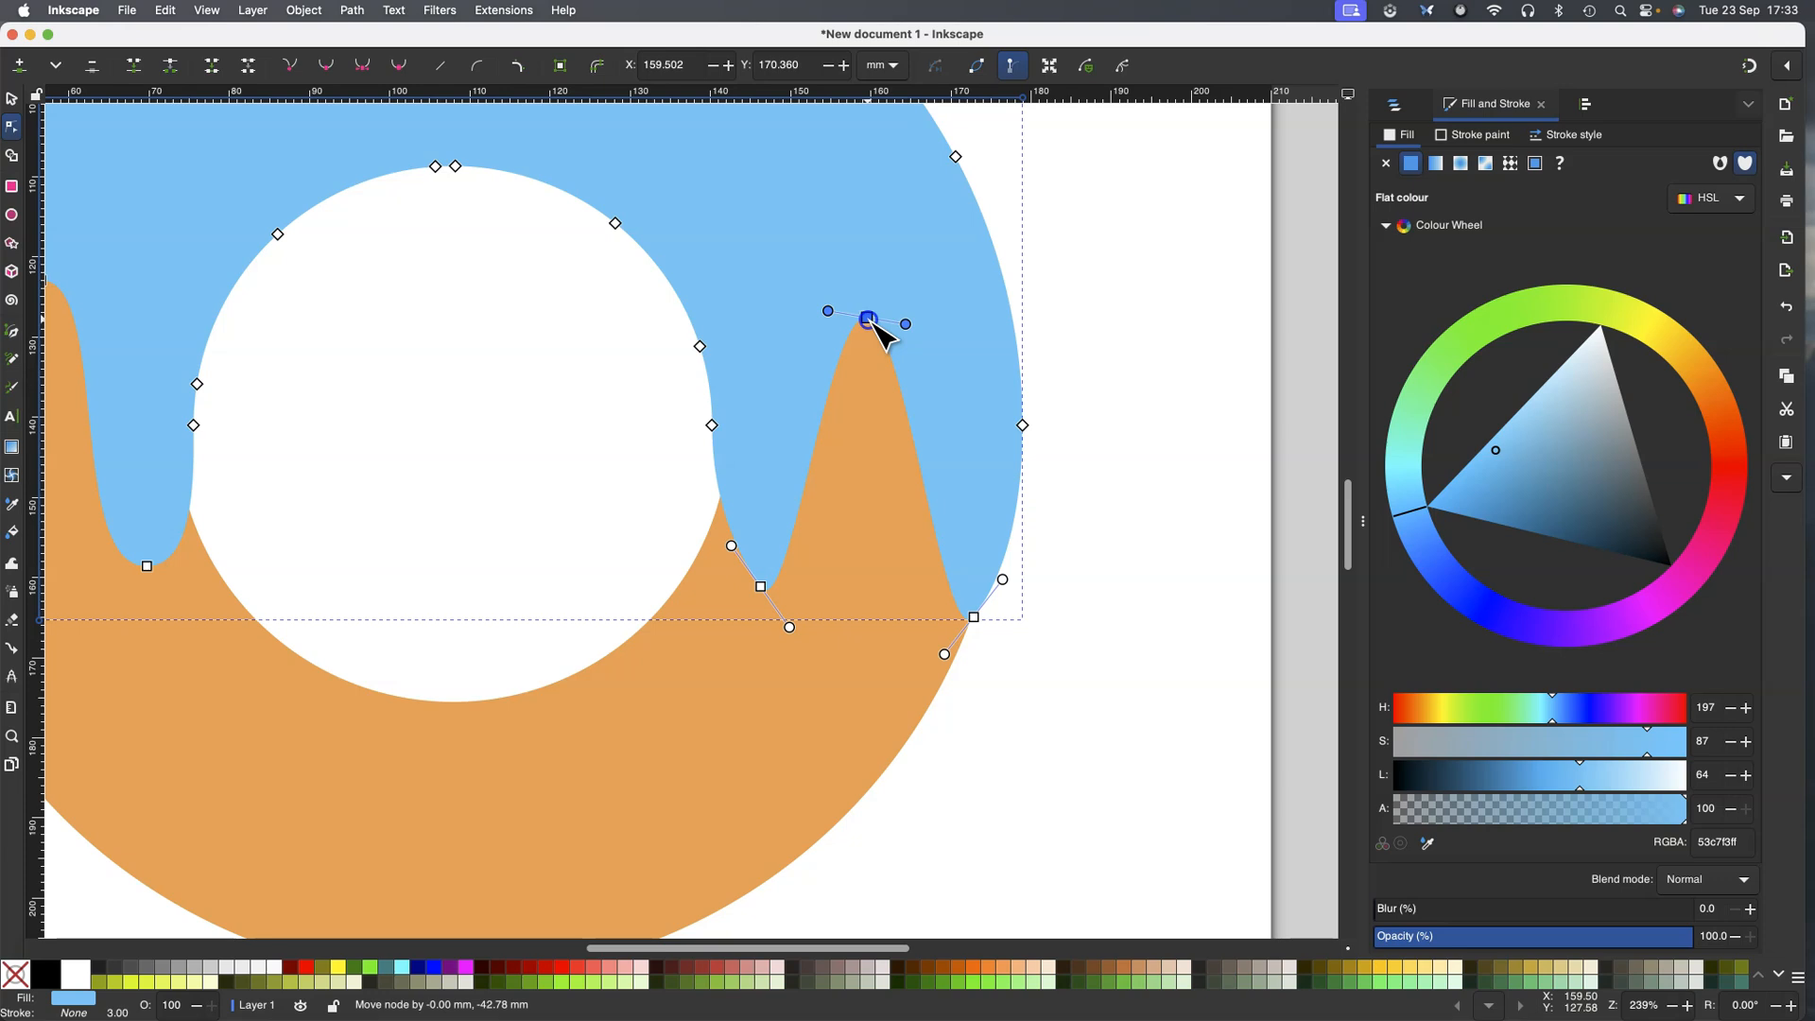
drag(906, 324, 808, 319)
drag(790, 627, 842, 586)
drag(944, 655, 894, 617)
click(974, 616)
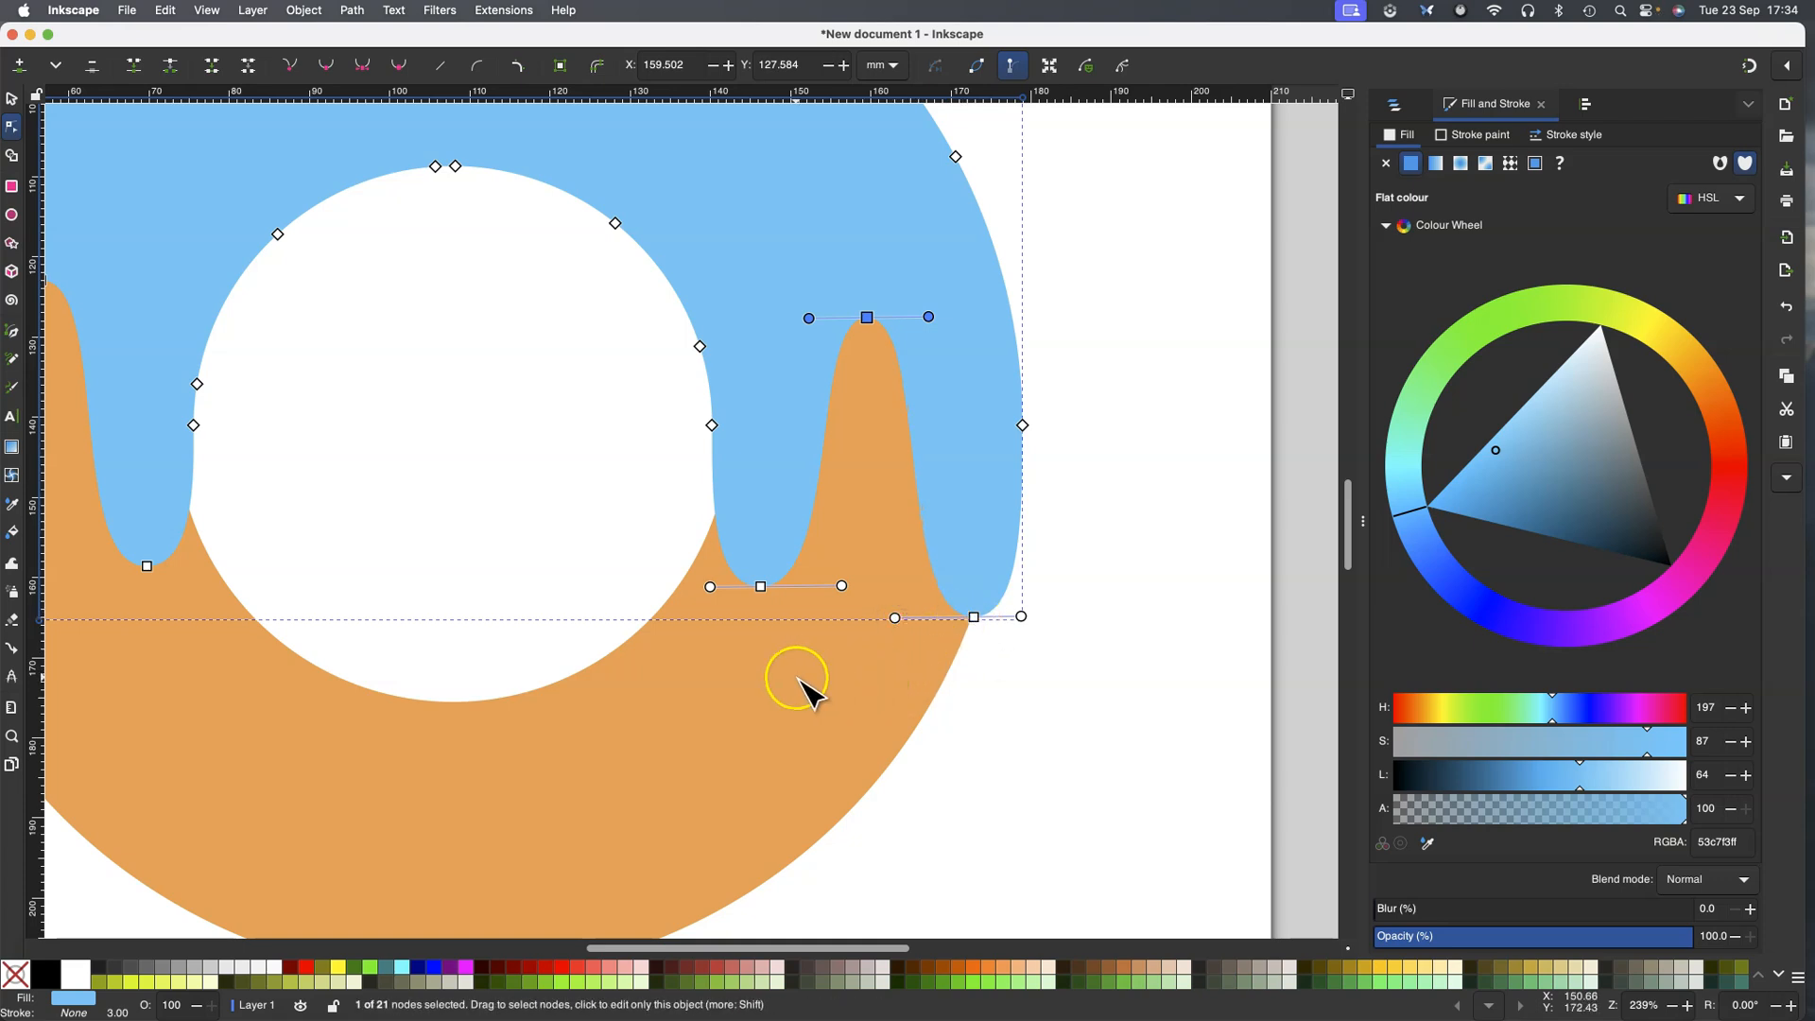
Lengthen the outermost right drip by moving its tip node about 8 mm down and 3 mm left, then deselect the icing
scroll(808, 695, up, 1)
scroll(808, 695, down, 3)
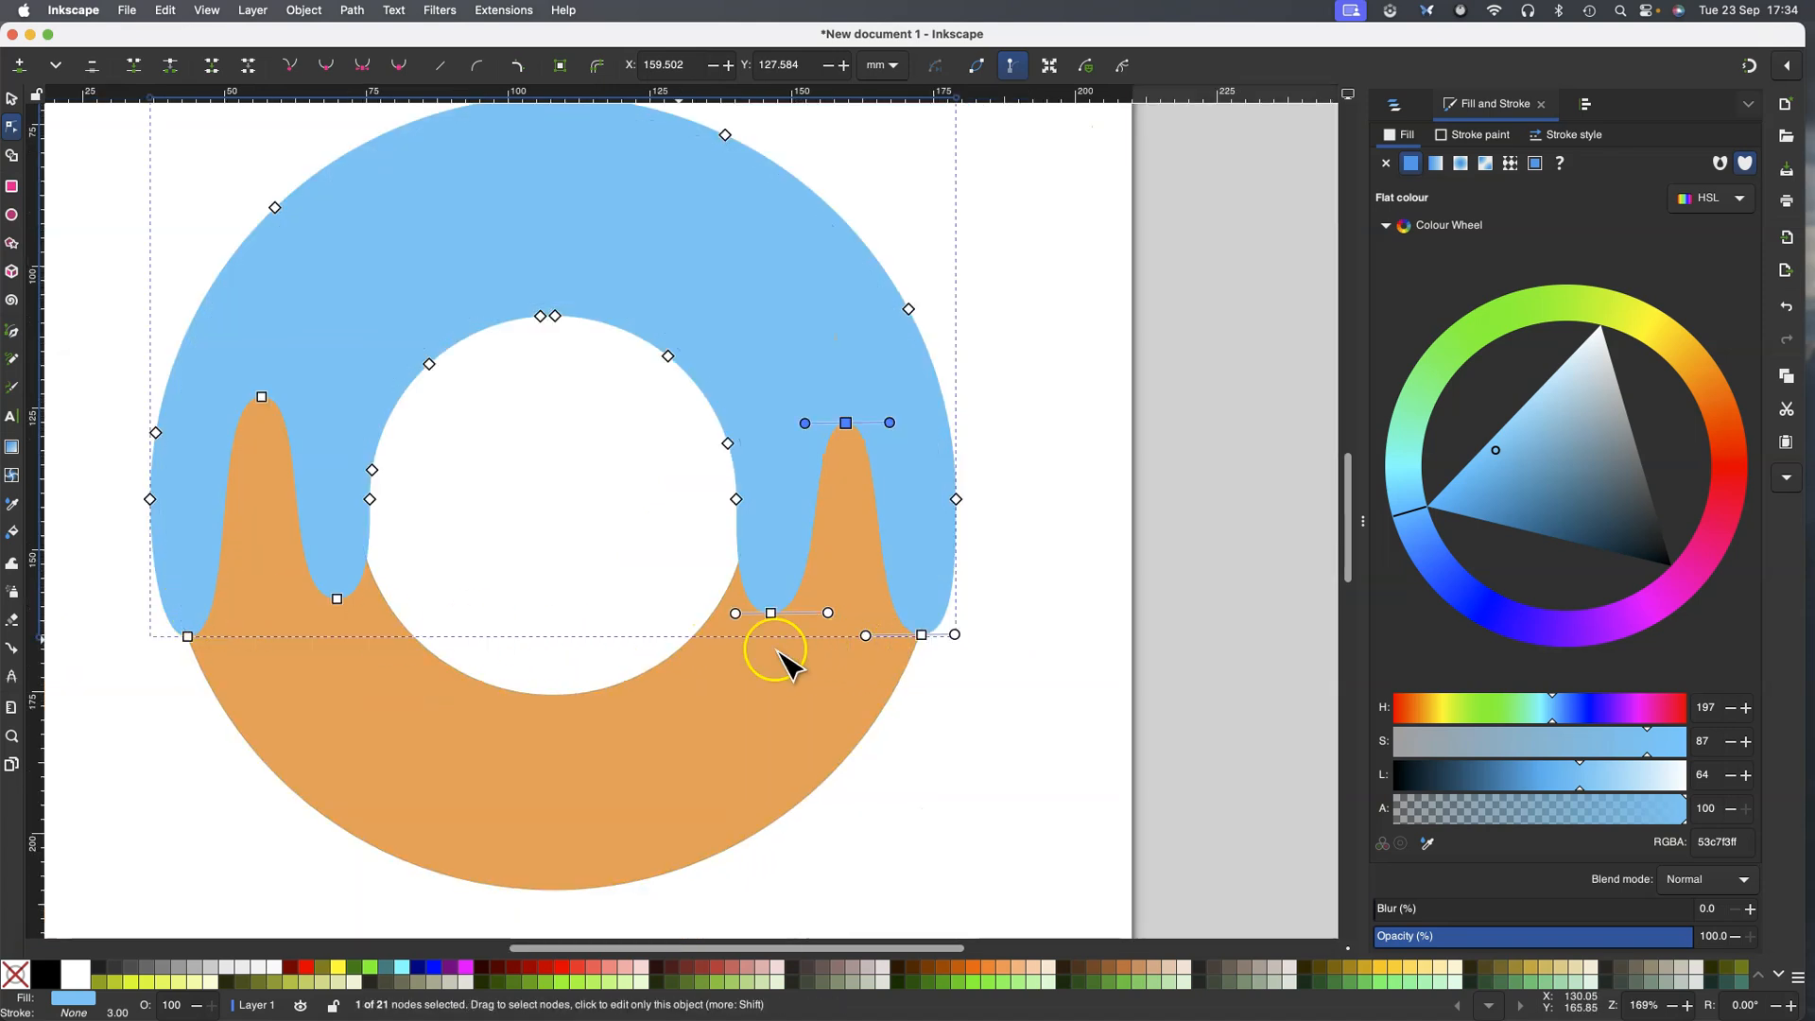
drag(921, 636, 907, 680)
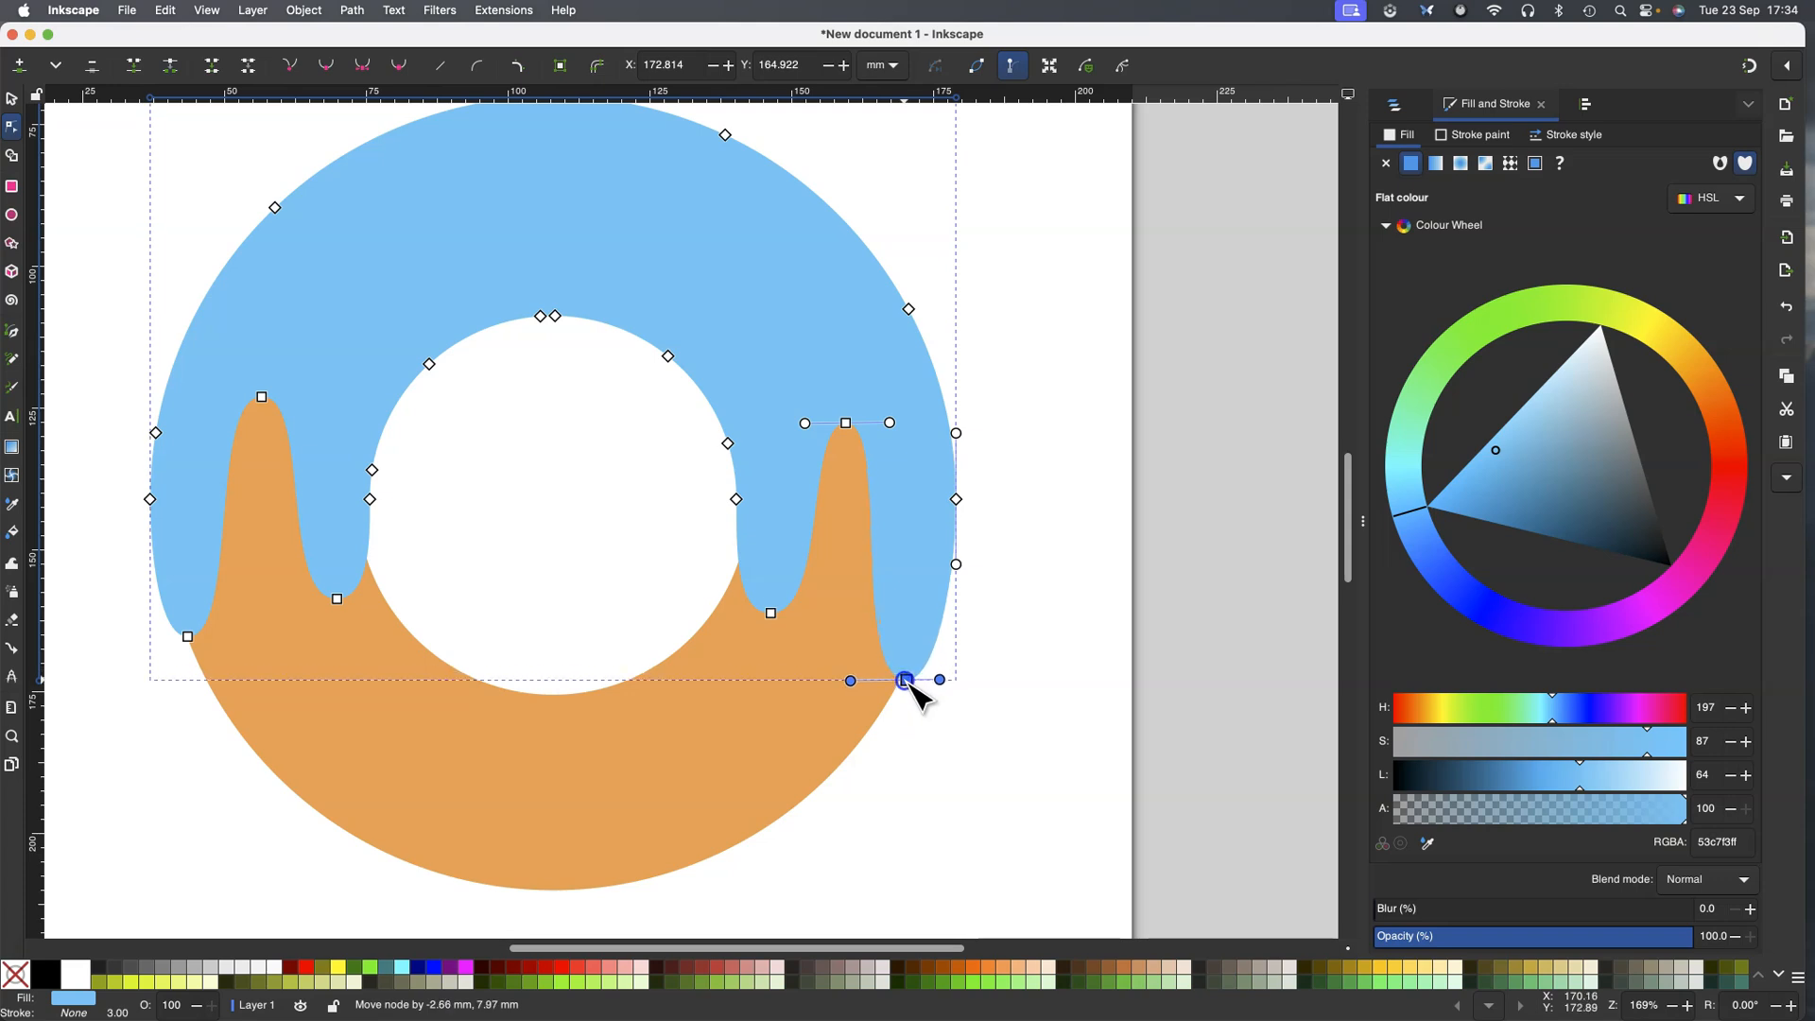
drag(908, 687, 909, 687)
click(927, 741)
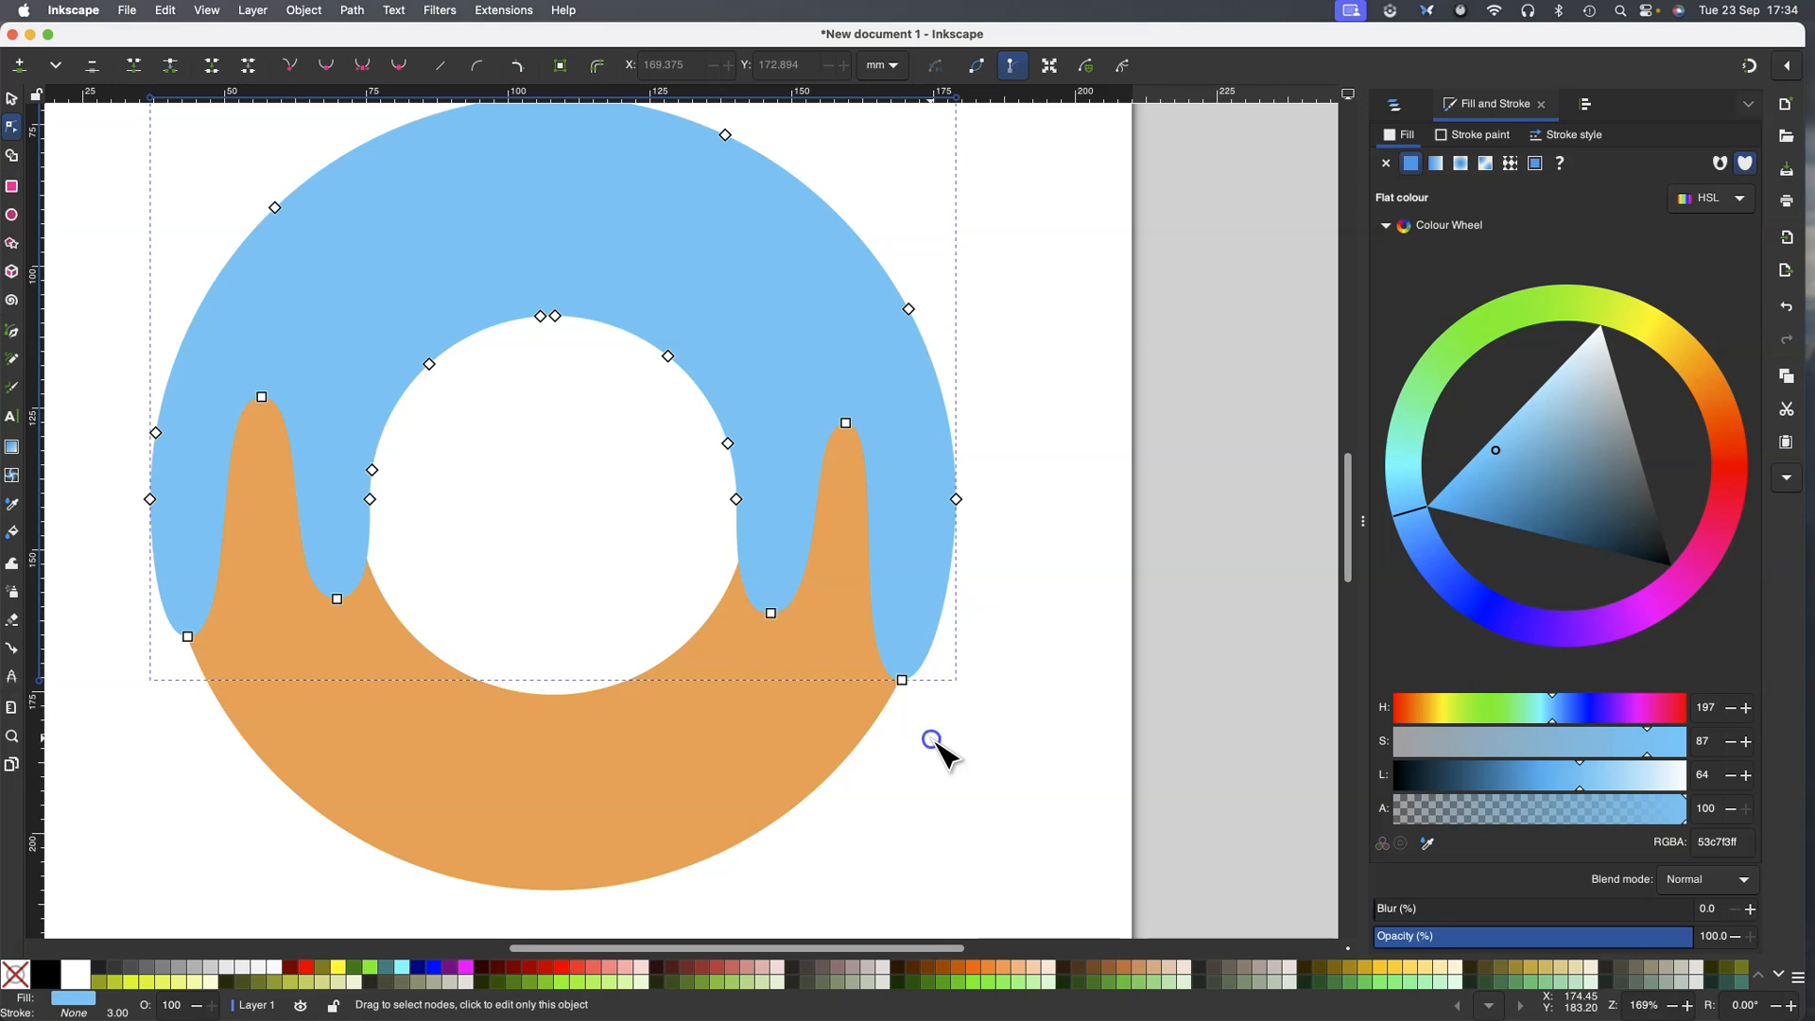
click(935, 744)
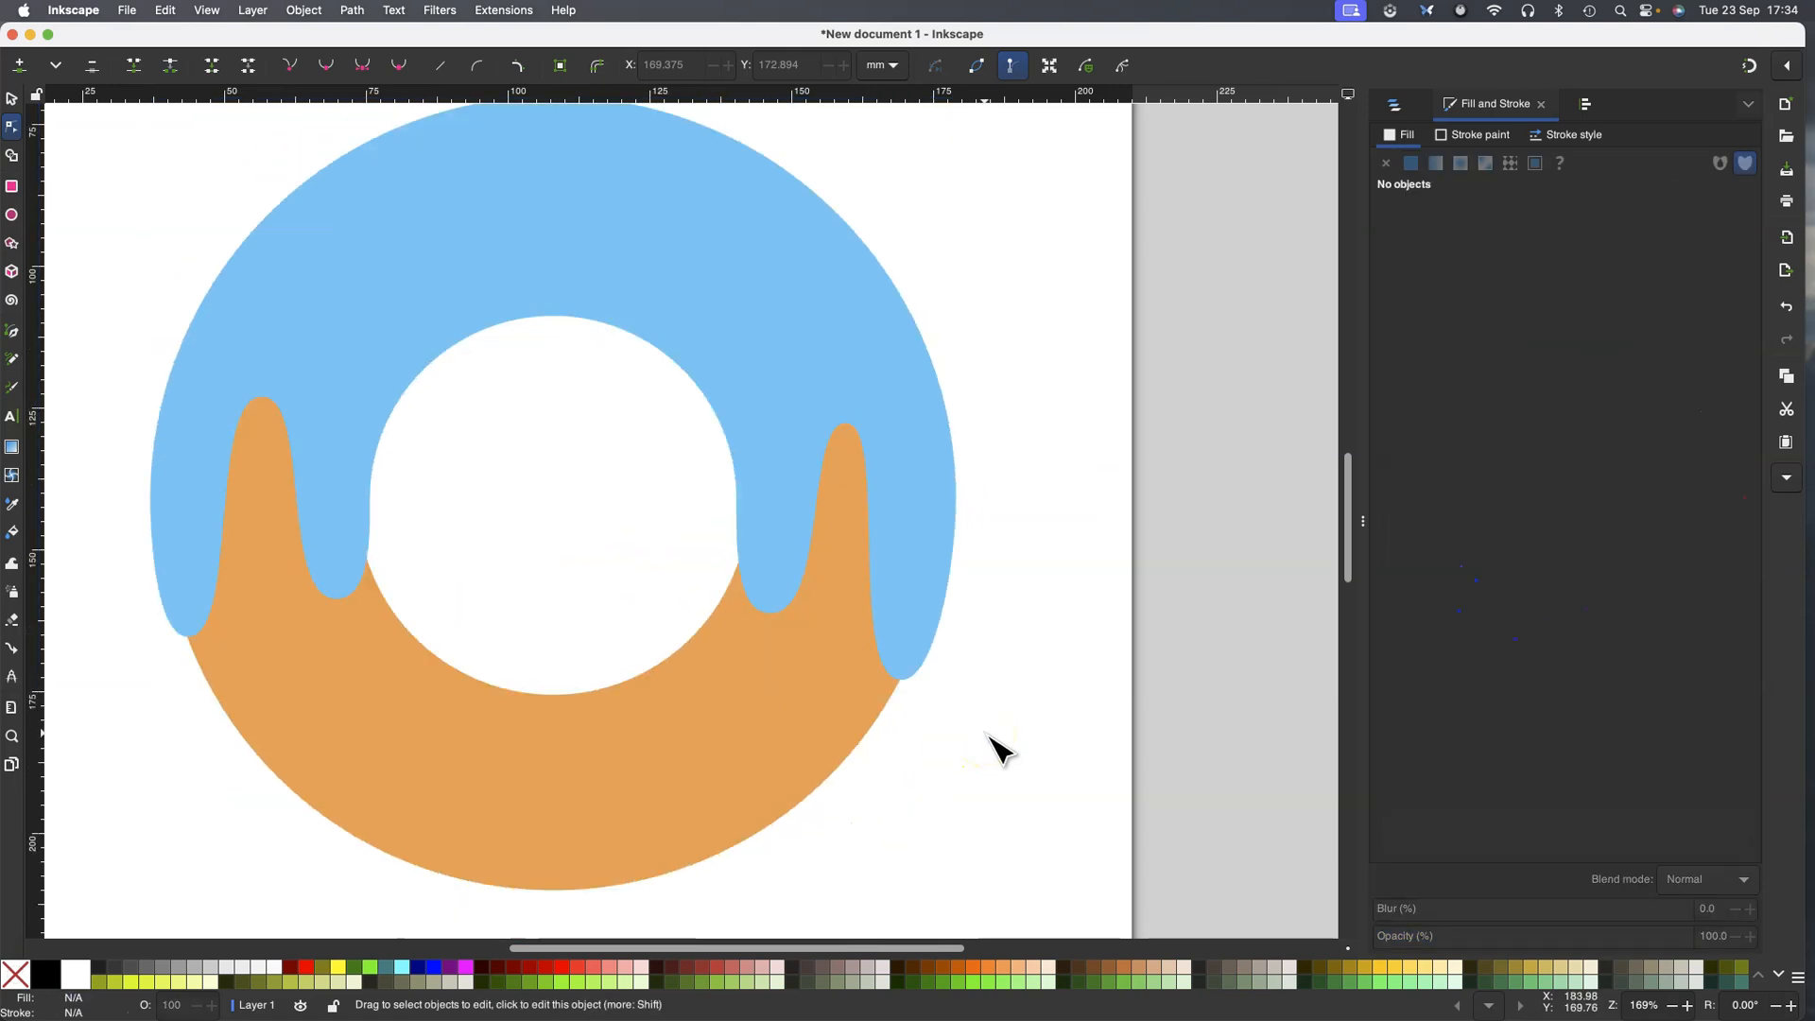
Draw a circle about 32.3 mm in diameter near the page's upper right corner, above the donut
scroll(988, 735, down, 2)
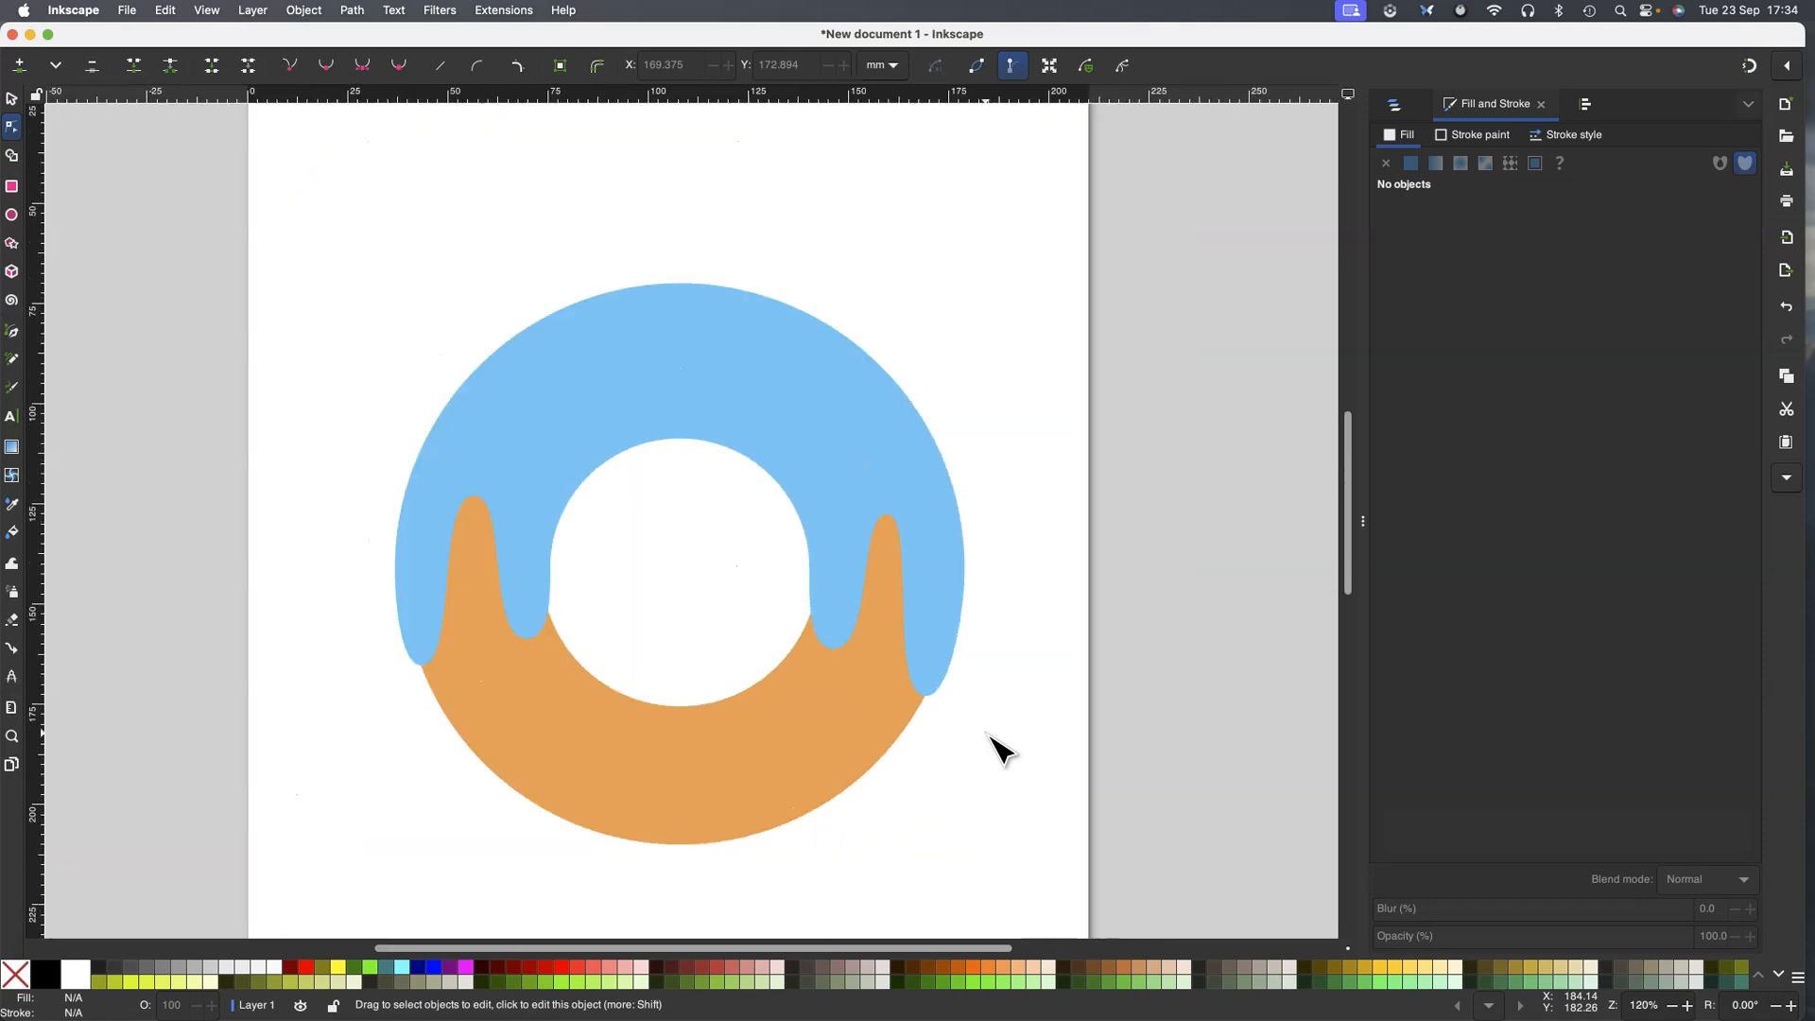
scroll(1000, 749, down, 1)
scroll(1000, 749, down, 1)
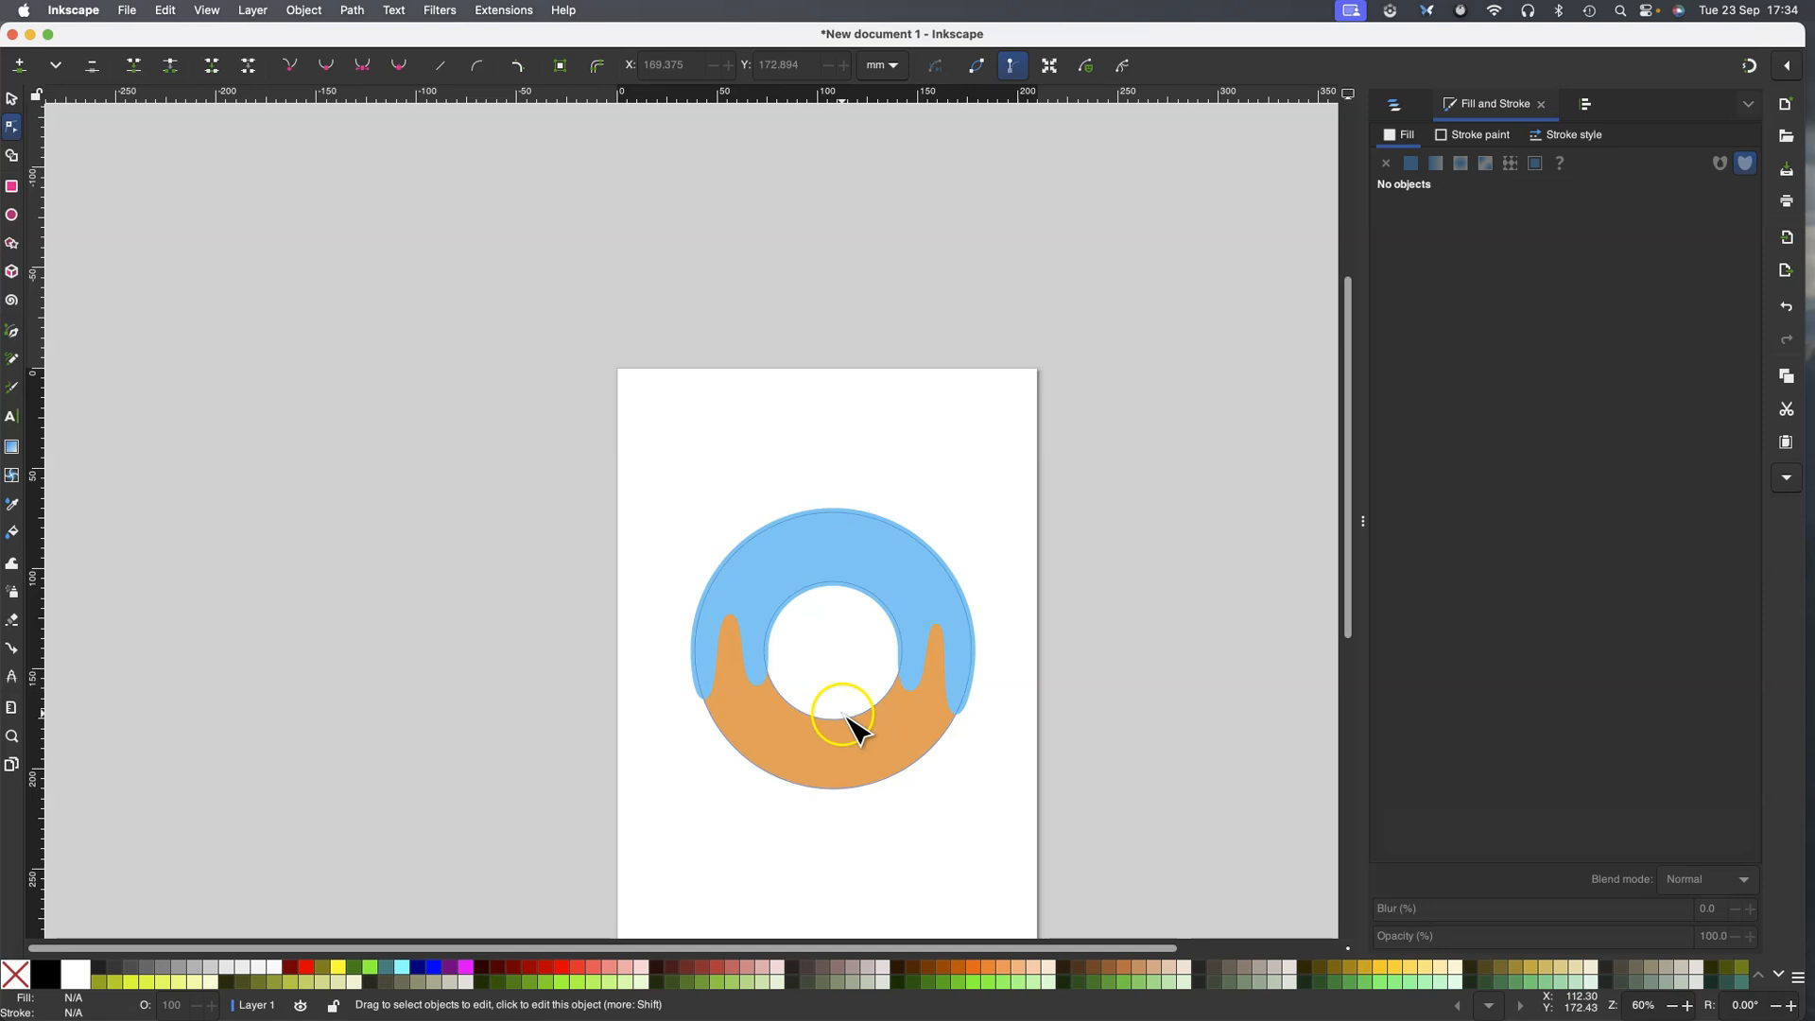
click(12, 215)
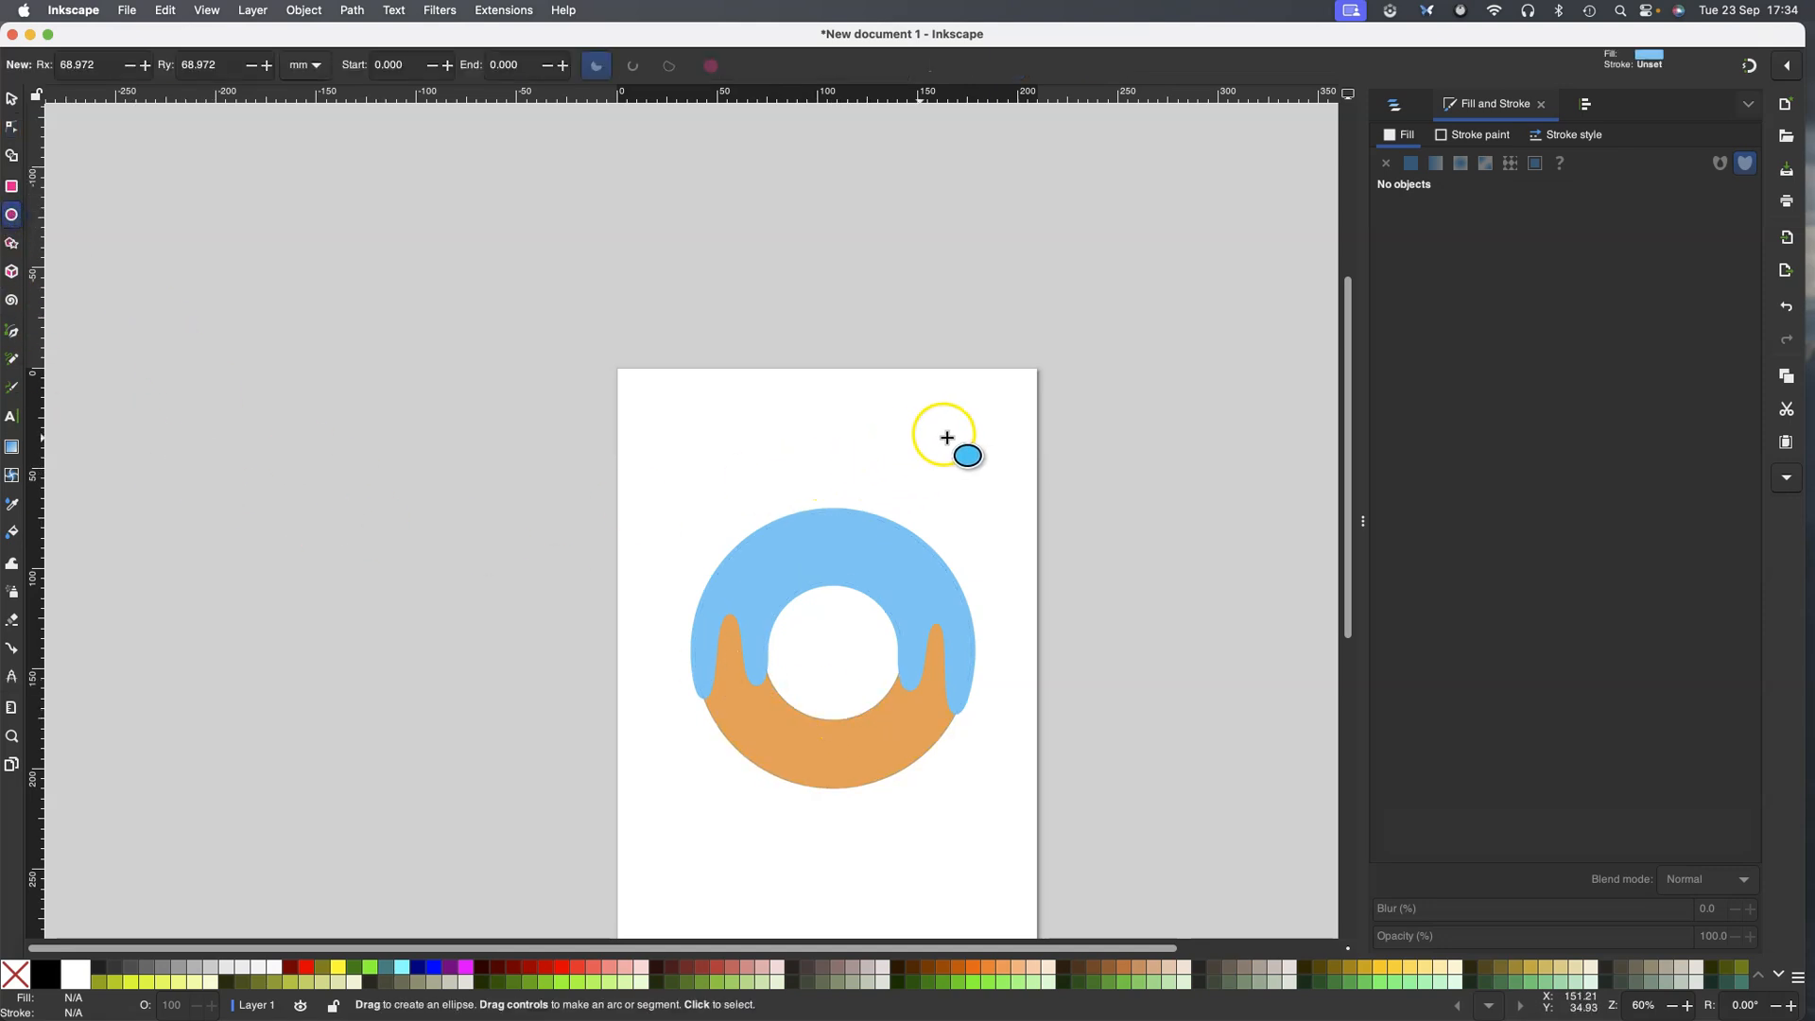
drag(967, 428, 1029, 502)
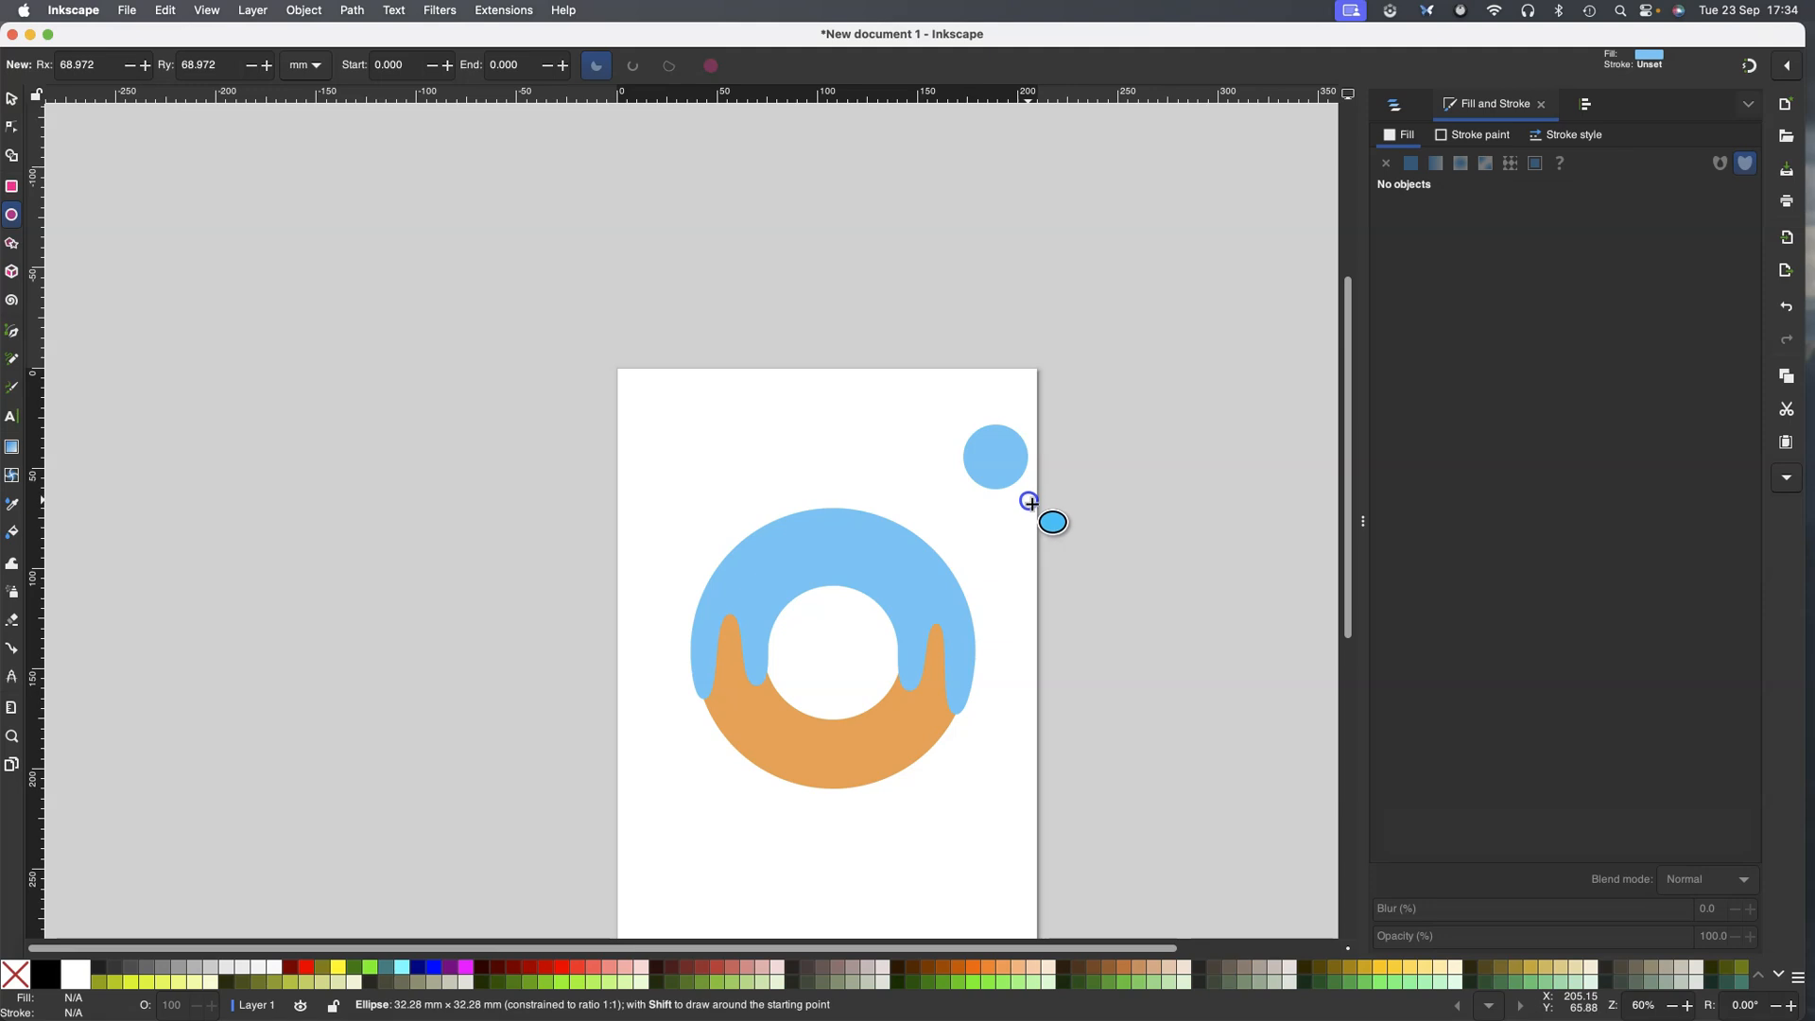
drag(1028, 500, 1031, 504)
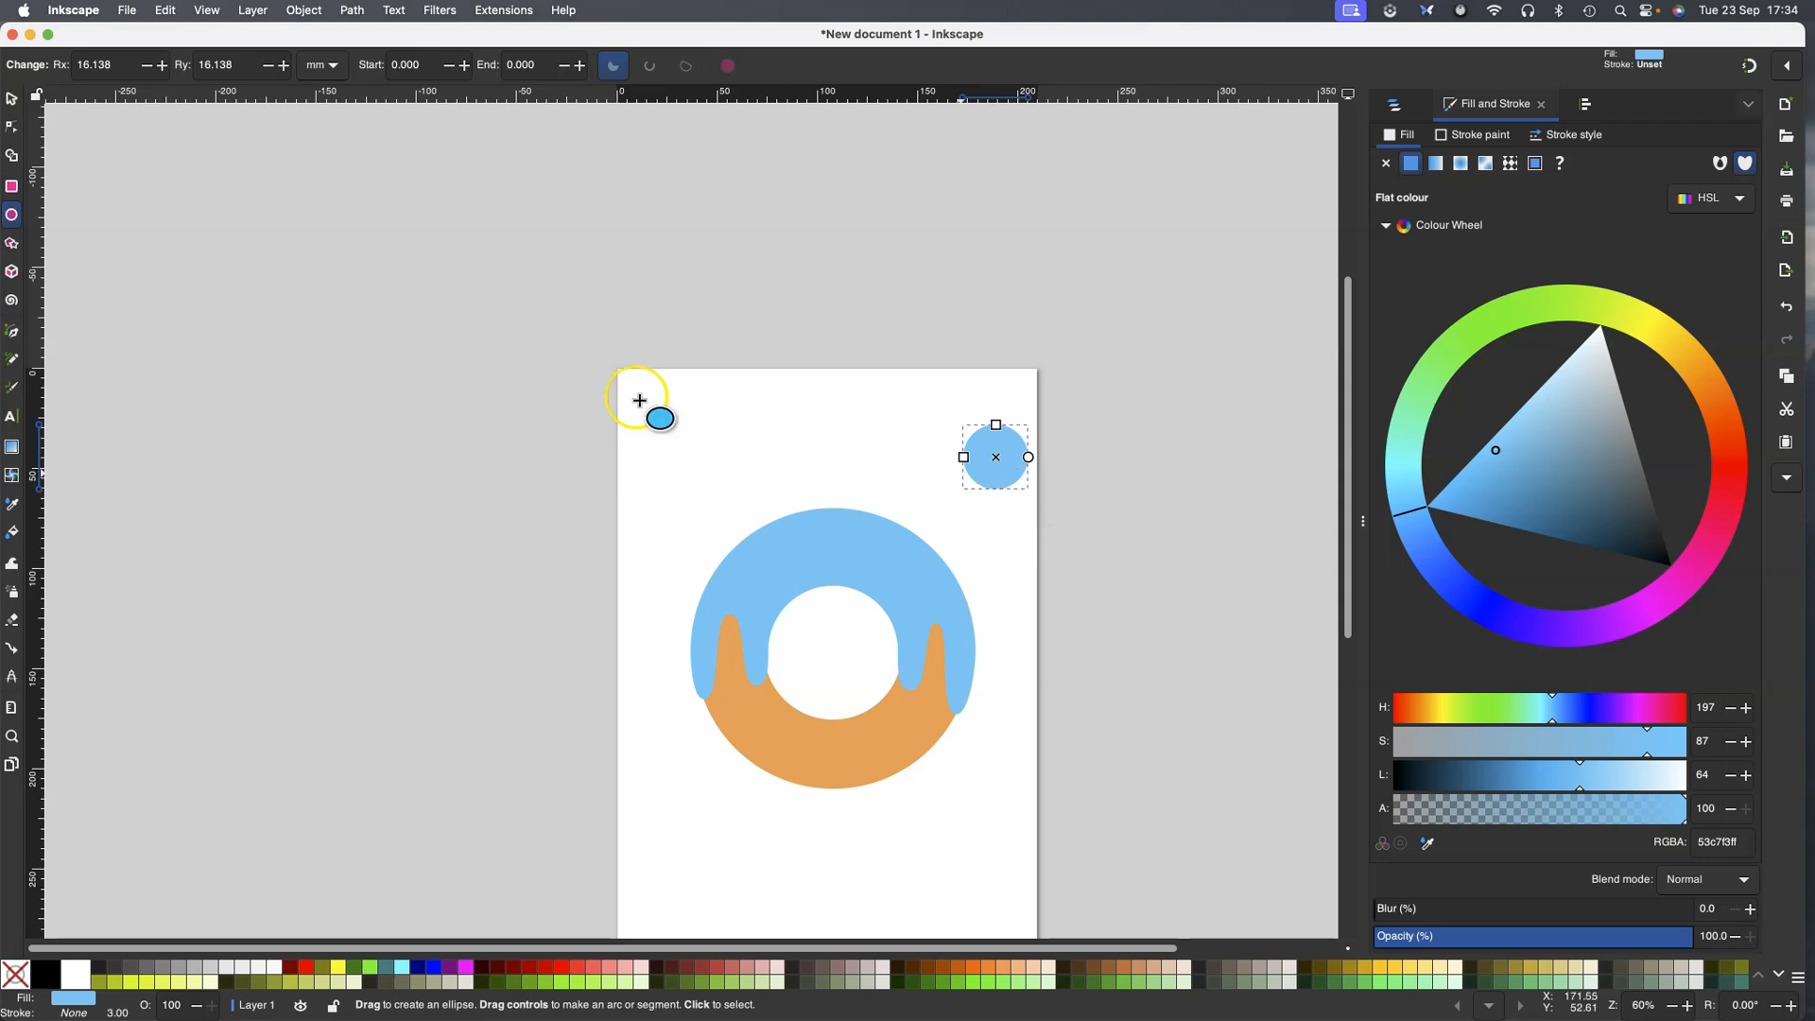
Duplicate the circle straight upward and shrink the copy to about 24.3 mm, keeping it overlapping the large circle's top
click(12, 99)
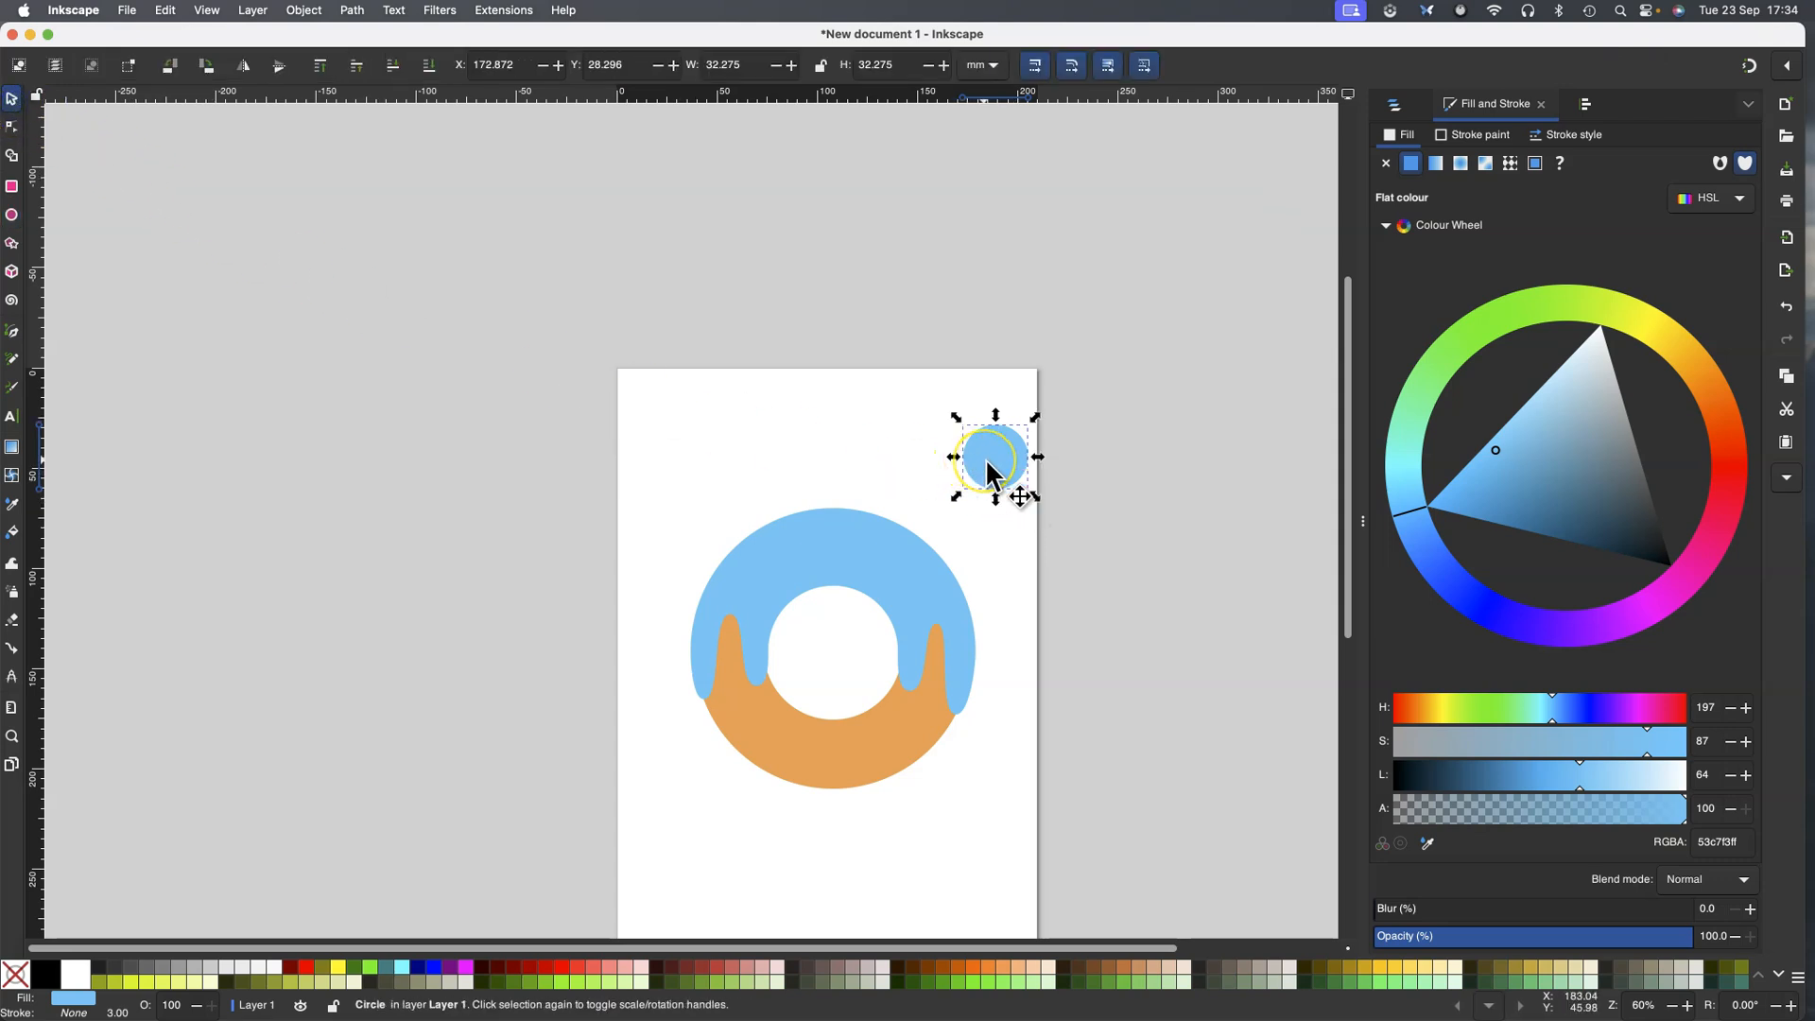
key(alt)
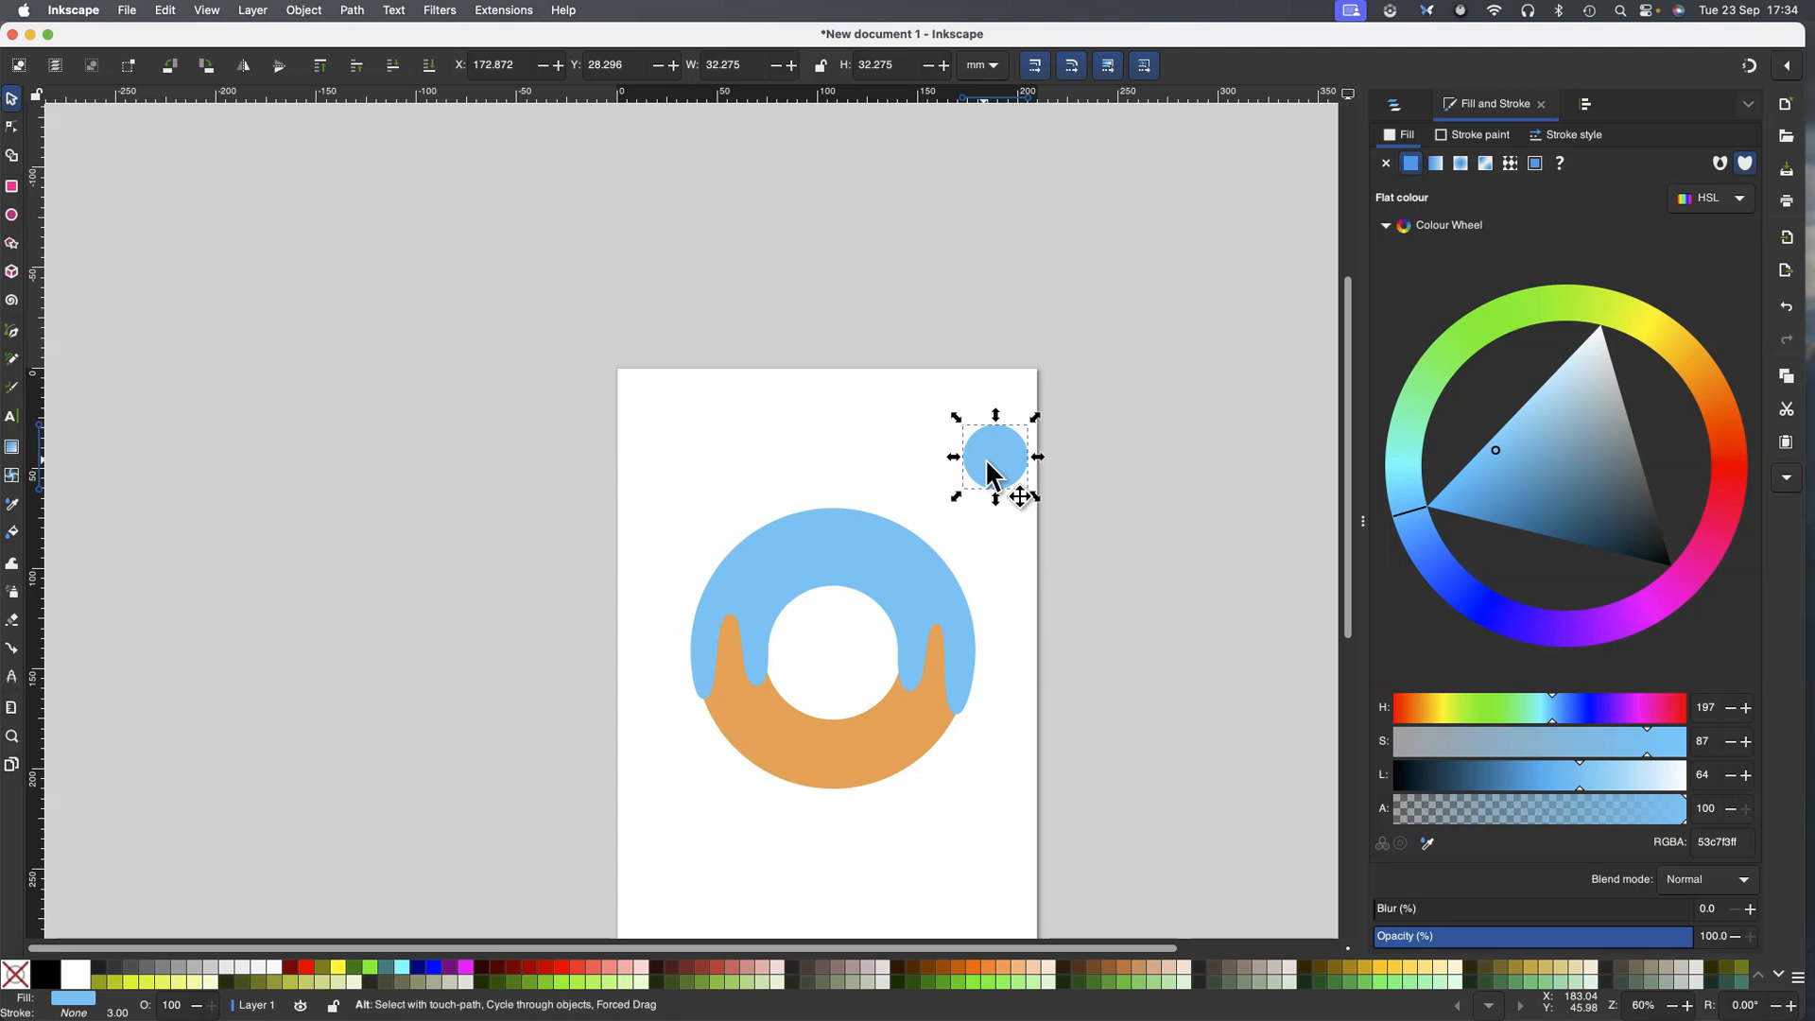
key(ctrl)
drag(997, 467, 999, 416)
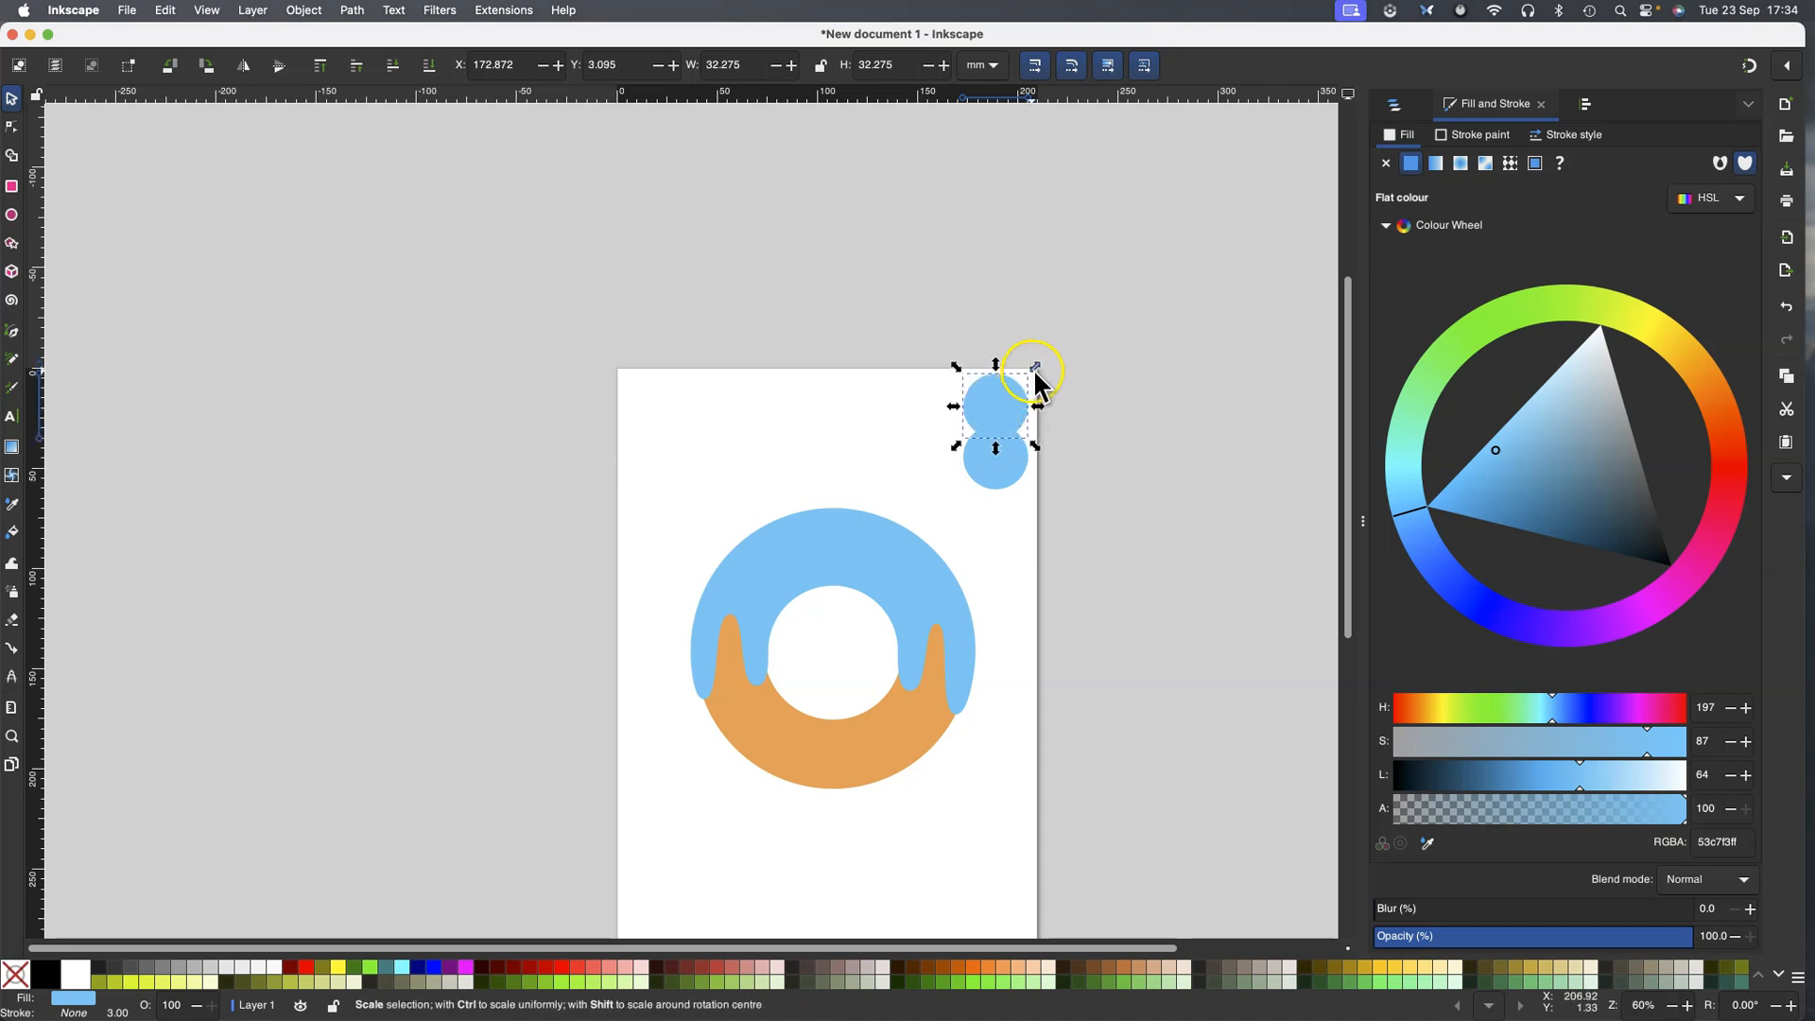
key(shift)
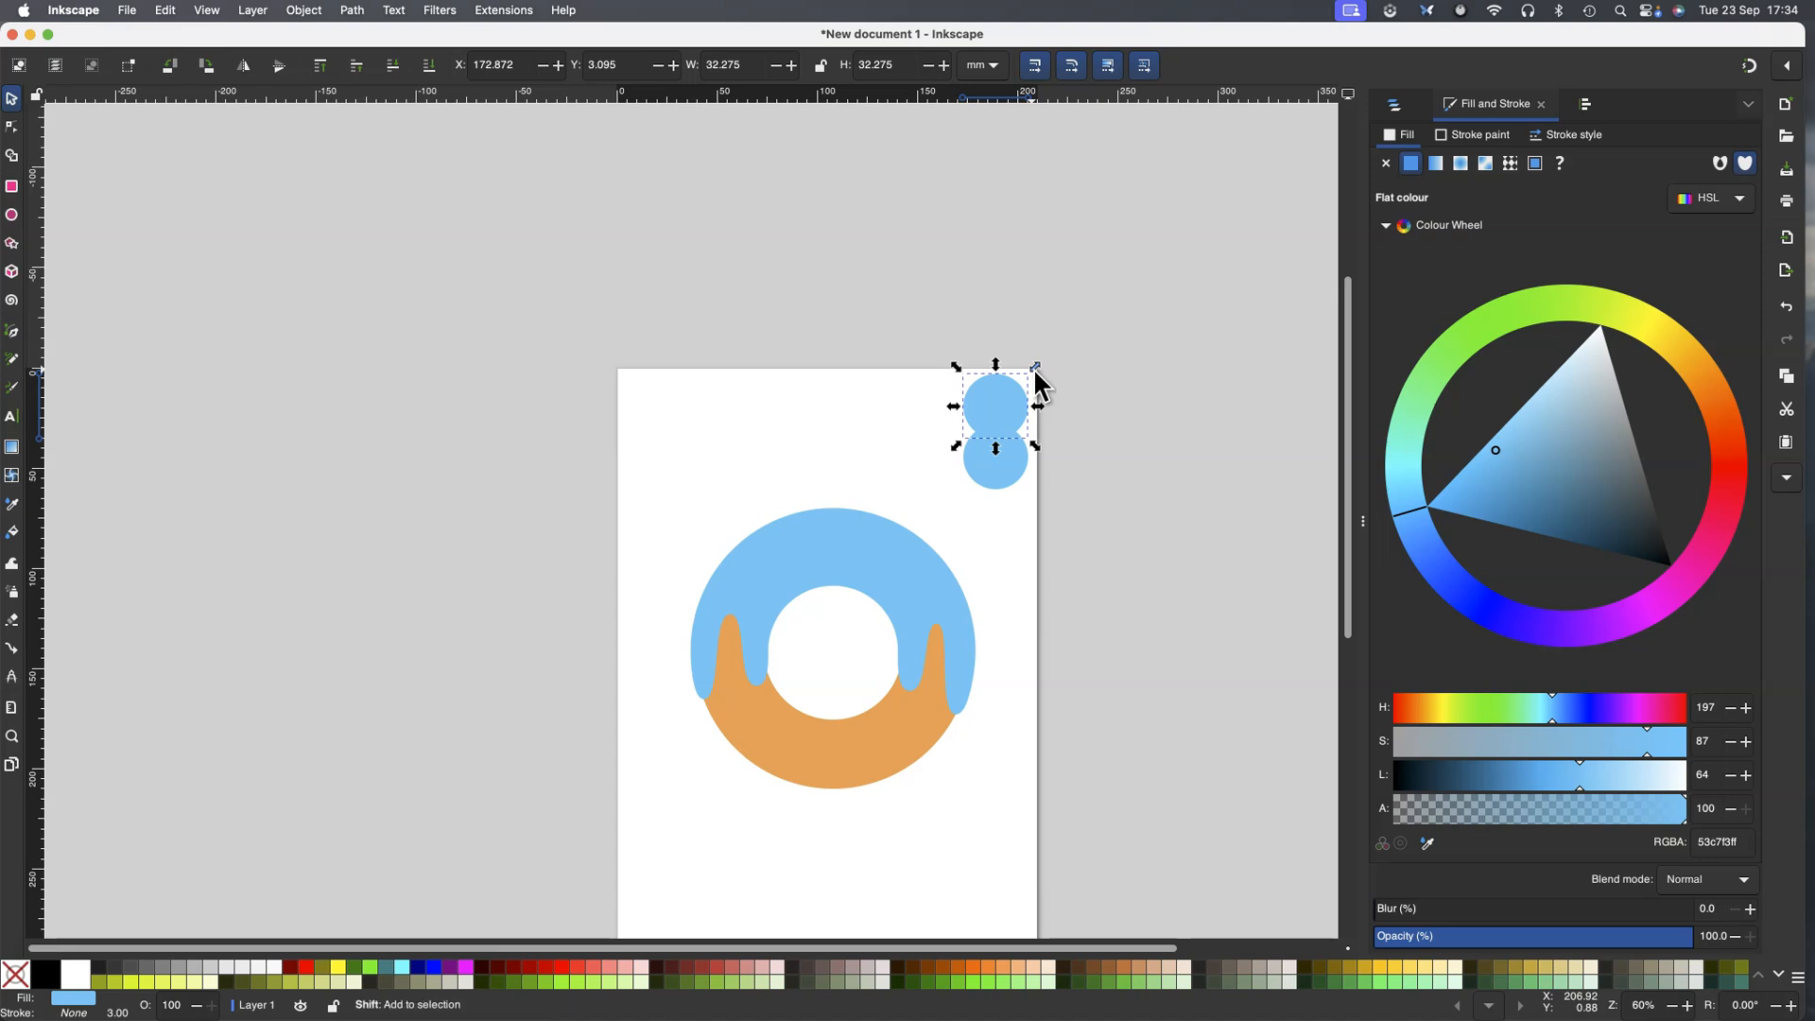
drag(1033, 371, 1000, 410)
Duplicate the small circle and move the copy about 44.2 mm straight down to overlap the large circle's lower edge
click(990, 413)
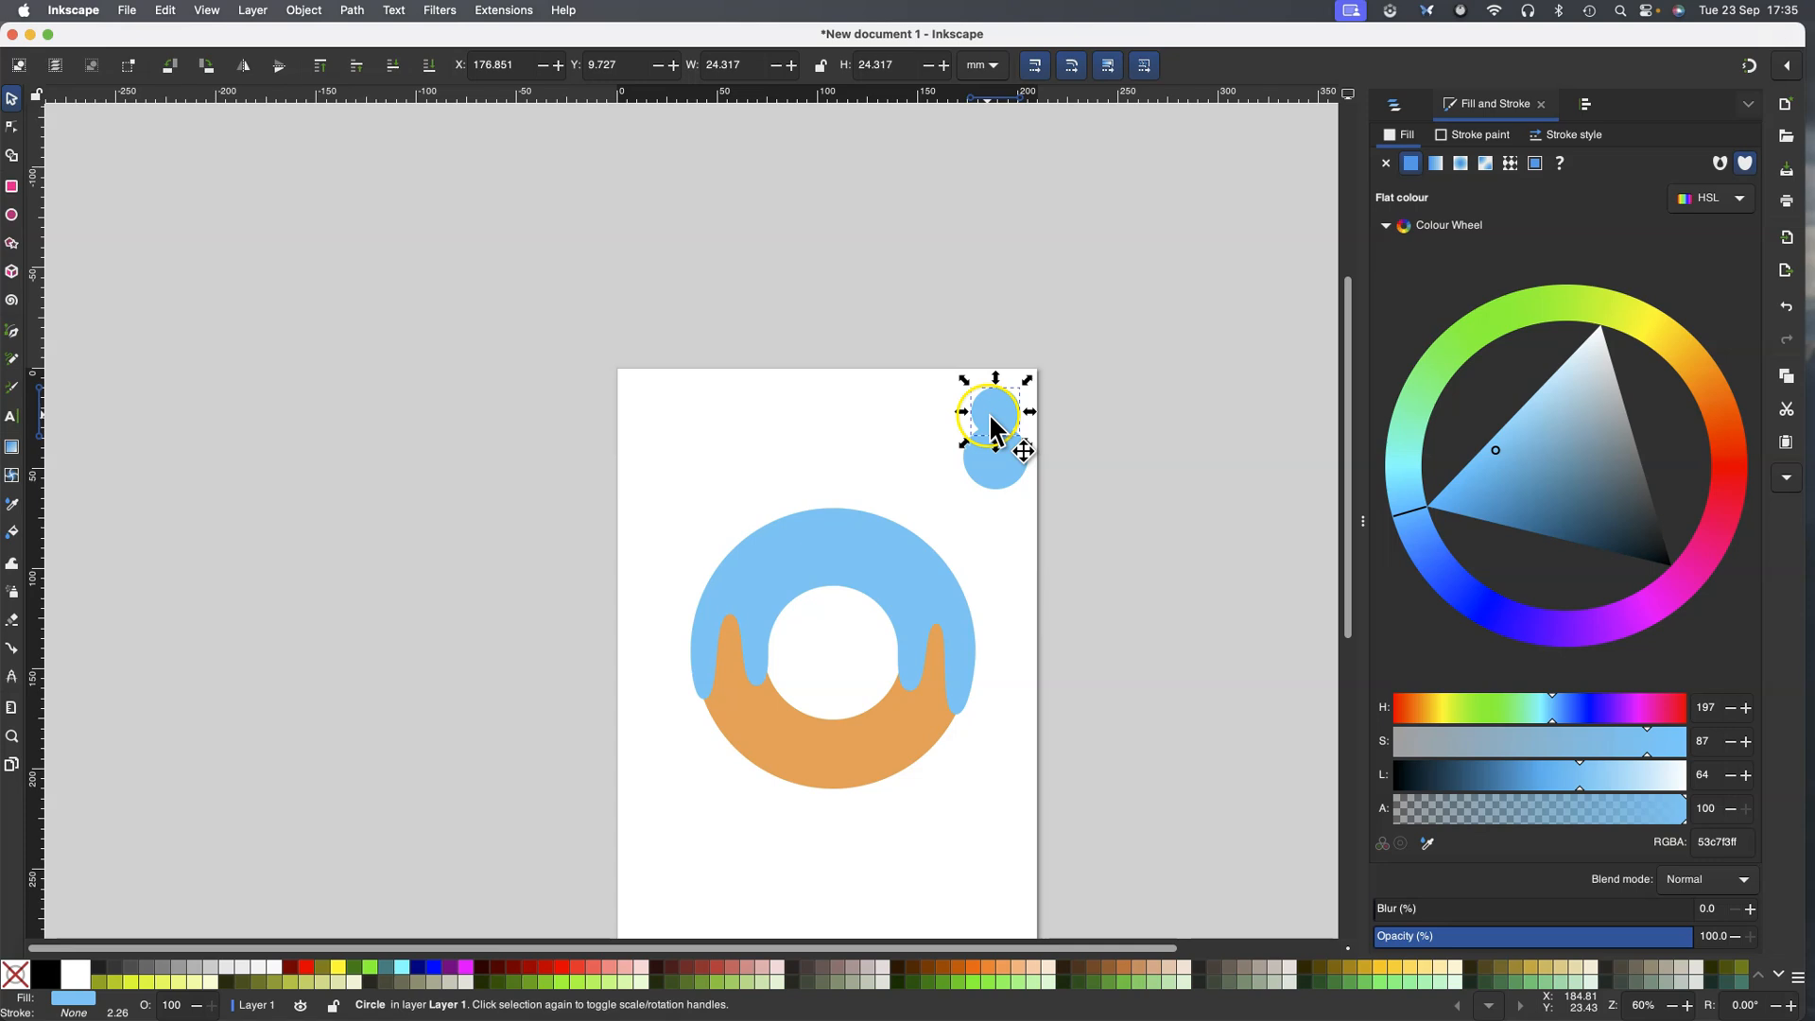
key(alt)
key(ctrl)
drag(997, 416, 997, 507)
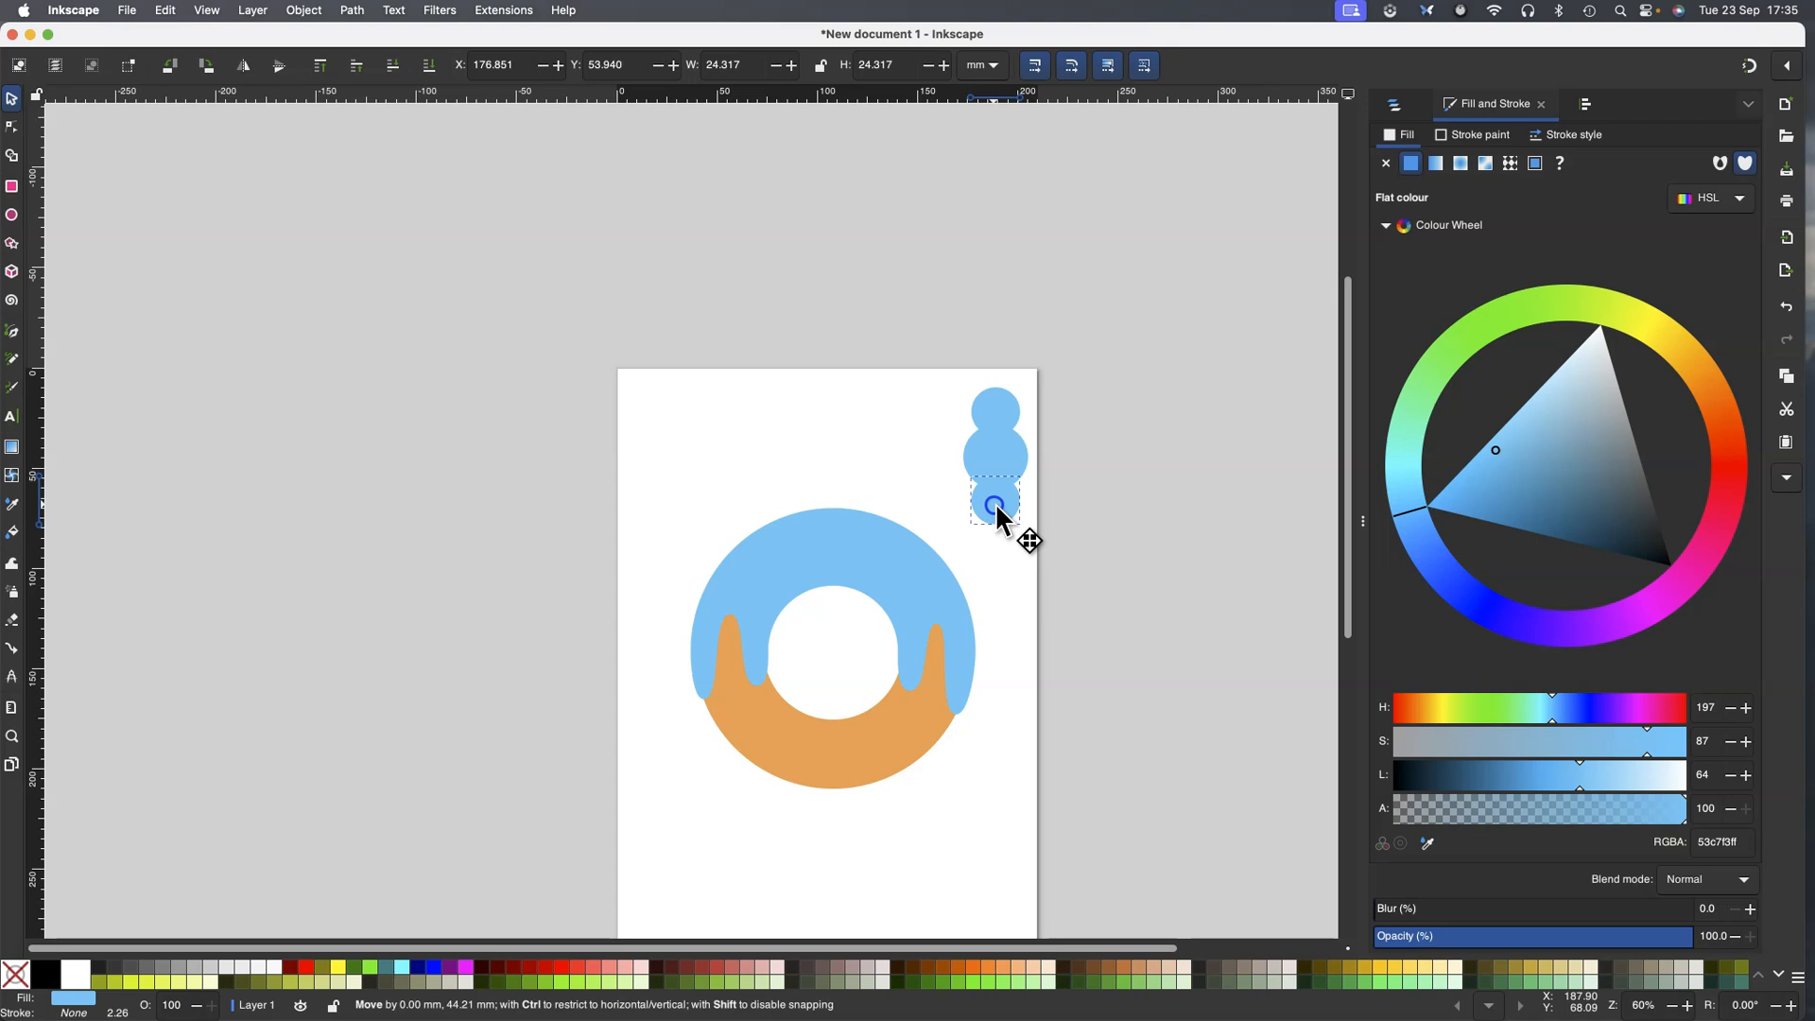
drag(997, 509, 998, 509)
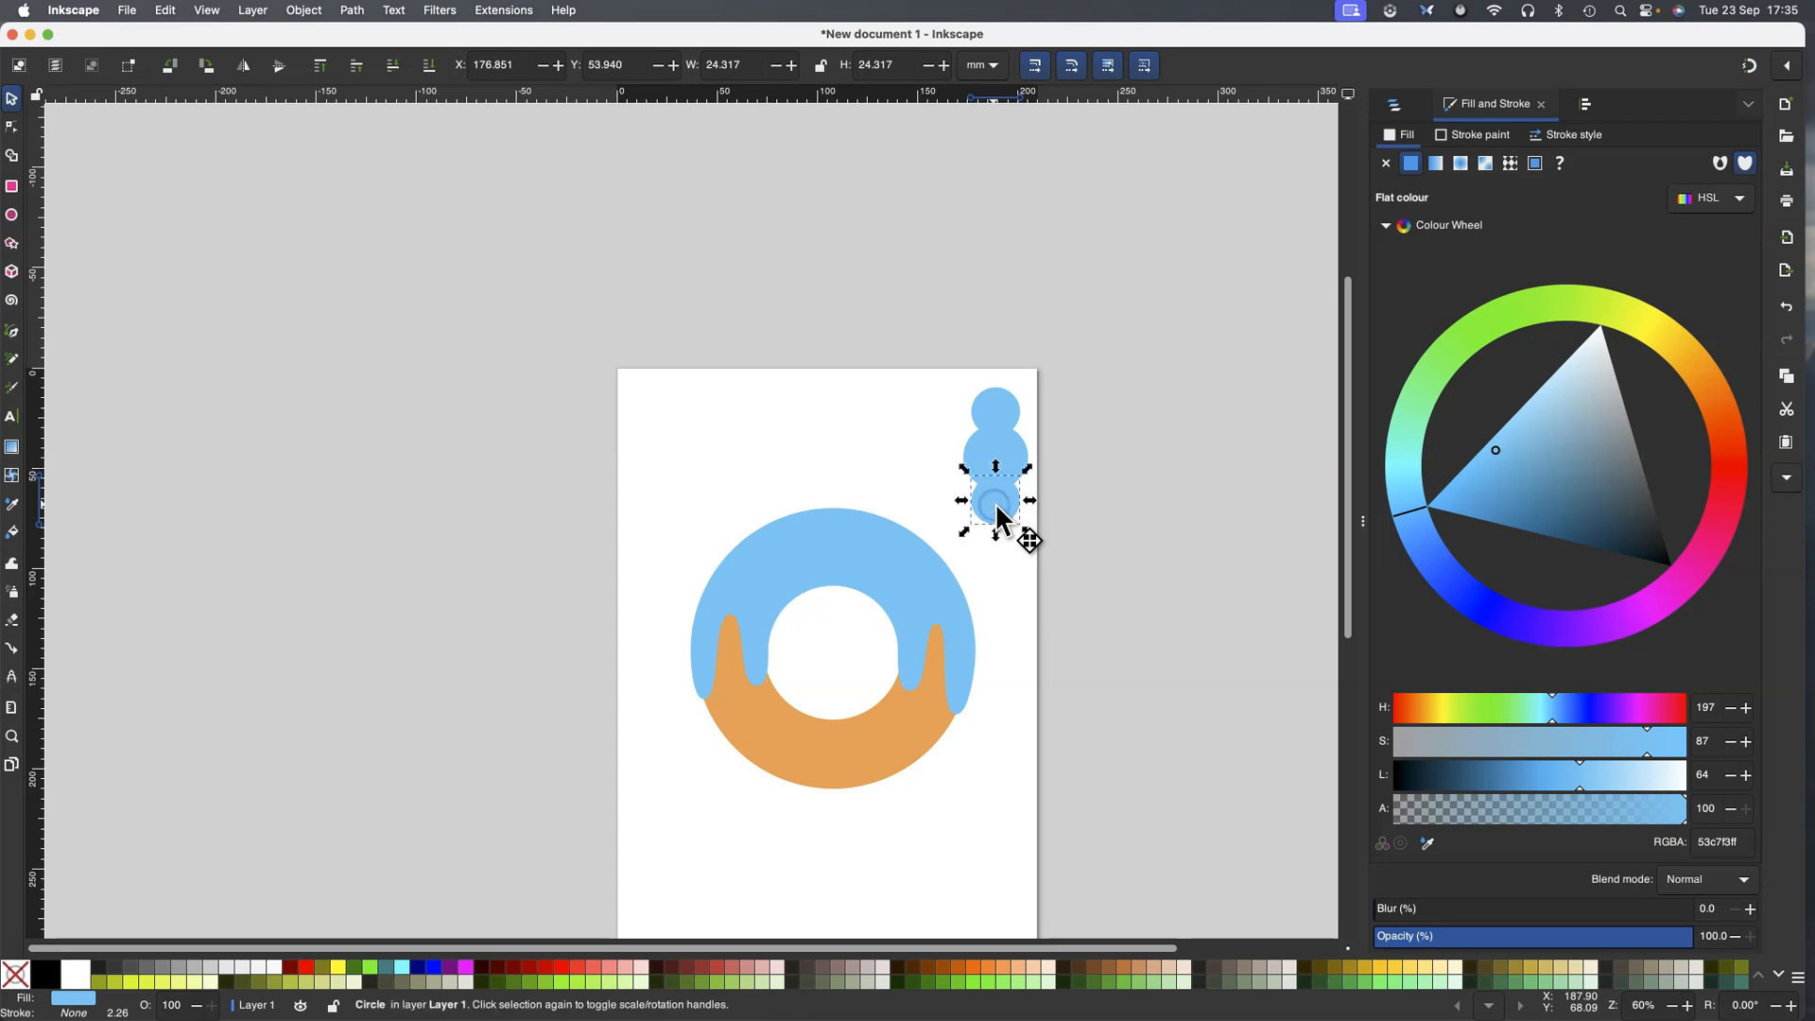
Merge the three stacked circles into one shape with Union and set its fill alpha to 60
drag(948, 396, 1049, 547)
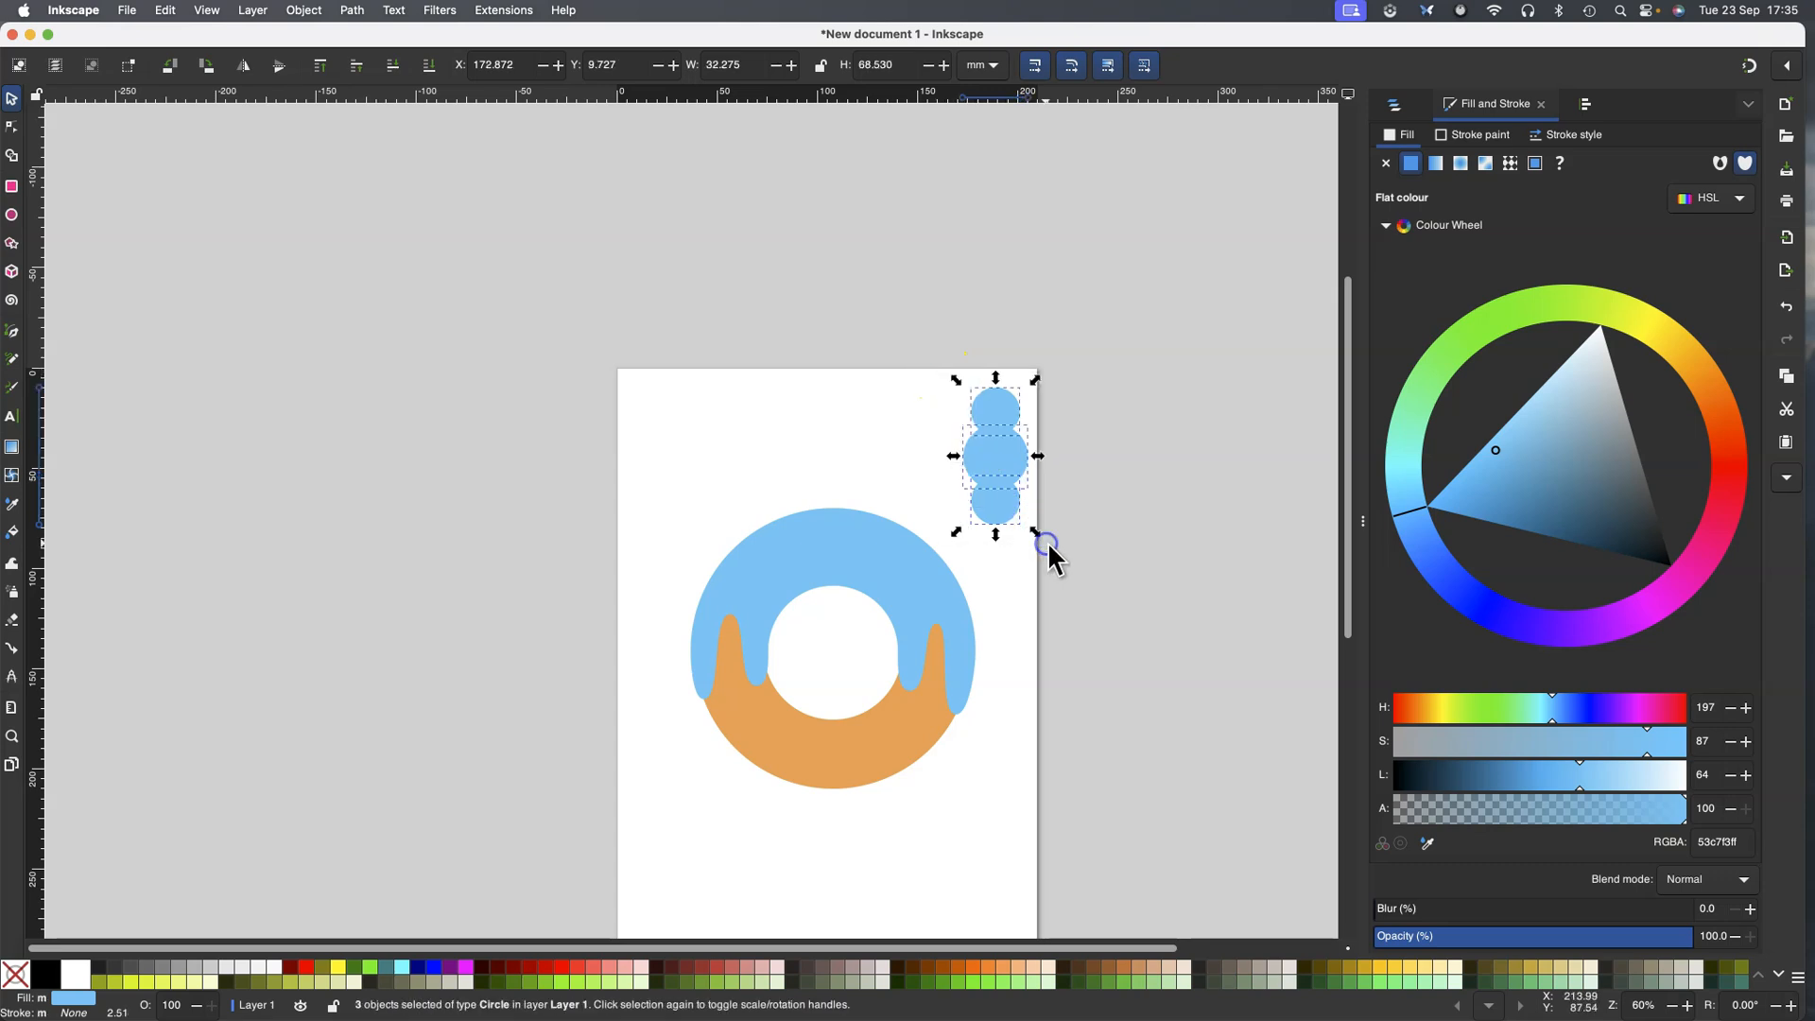
click(353, 11)
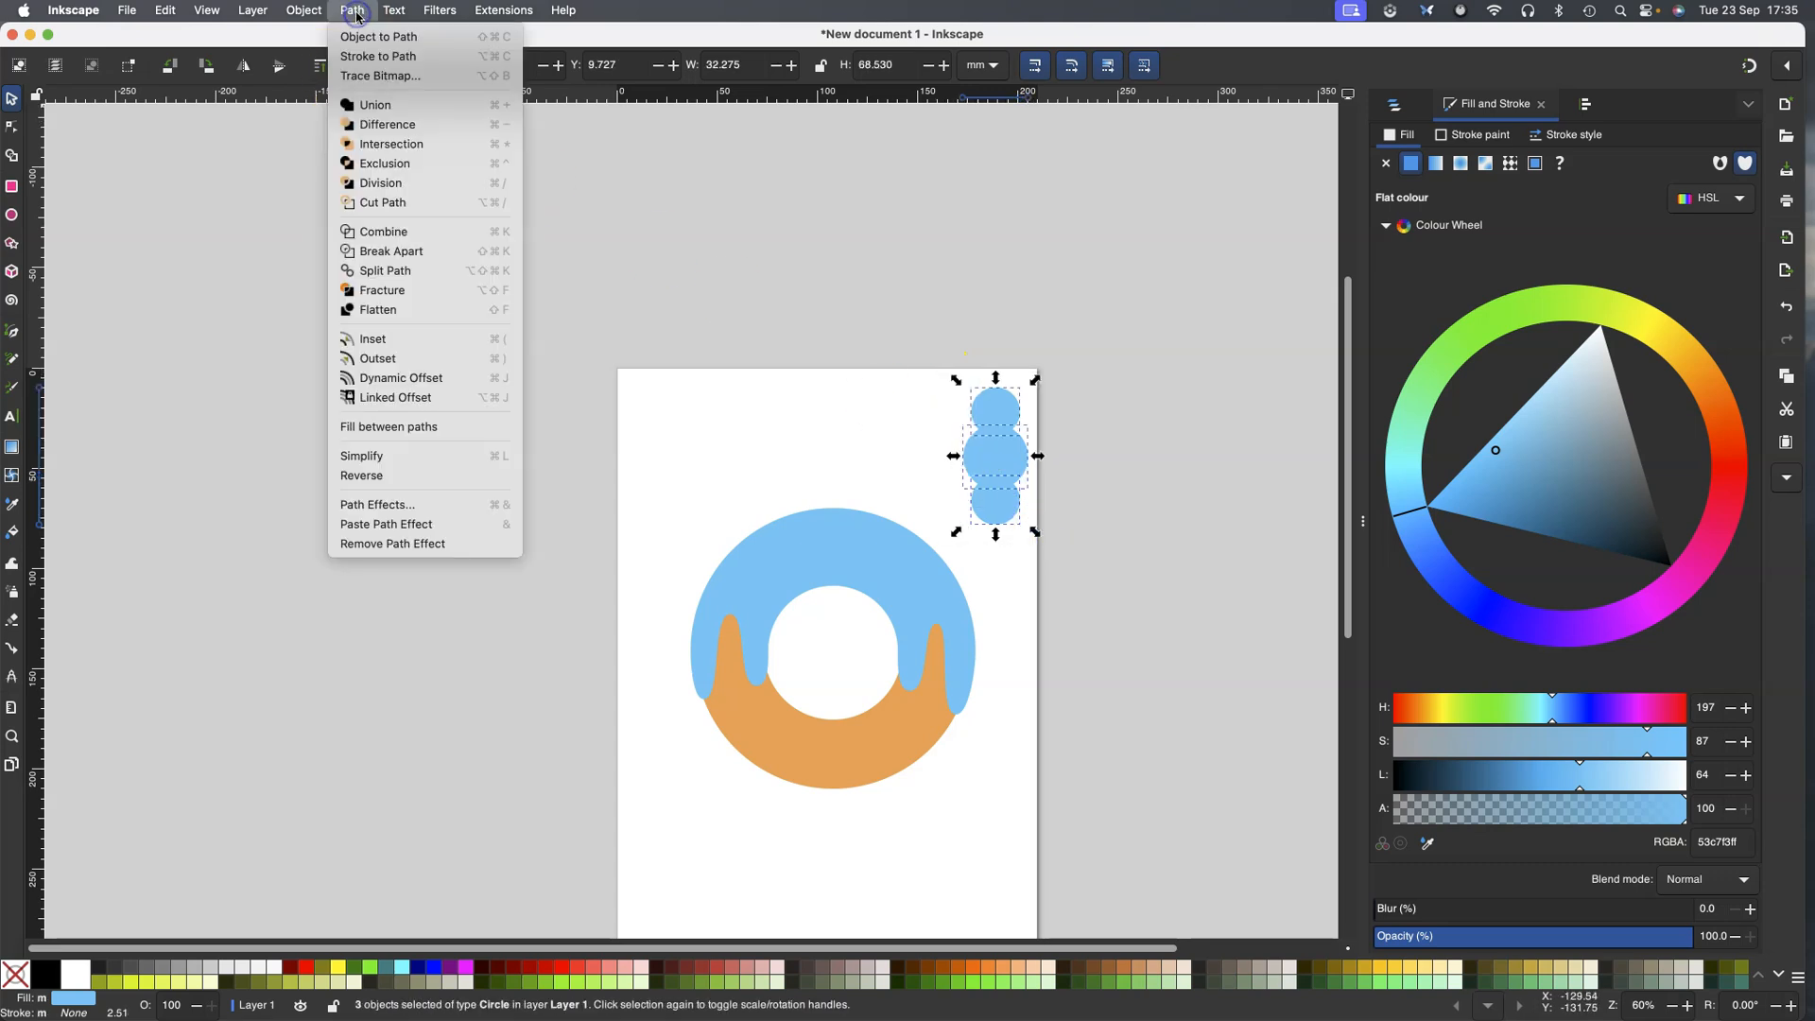
click(385, 106)
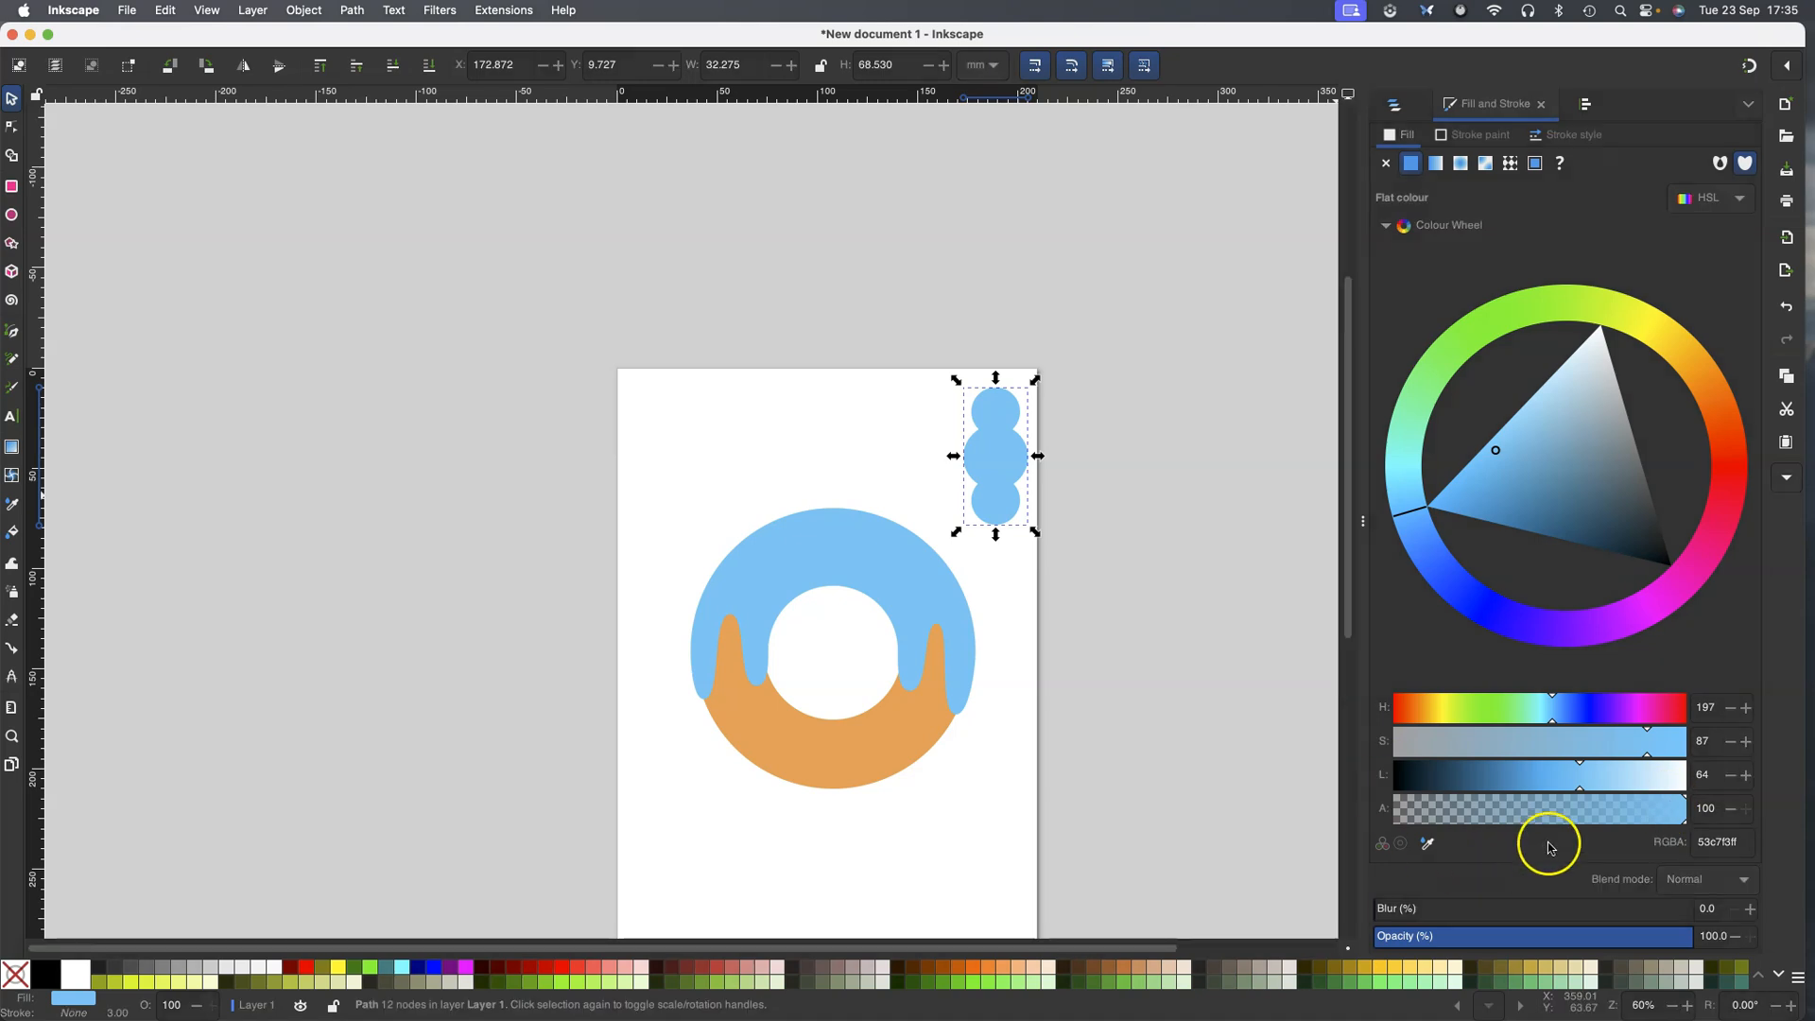
drag(1684, 815, 1676, 815)
drag(1639, 817, 1571, 815)
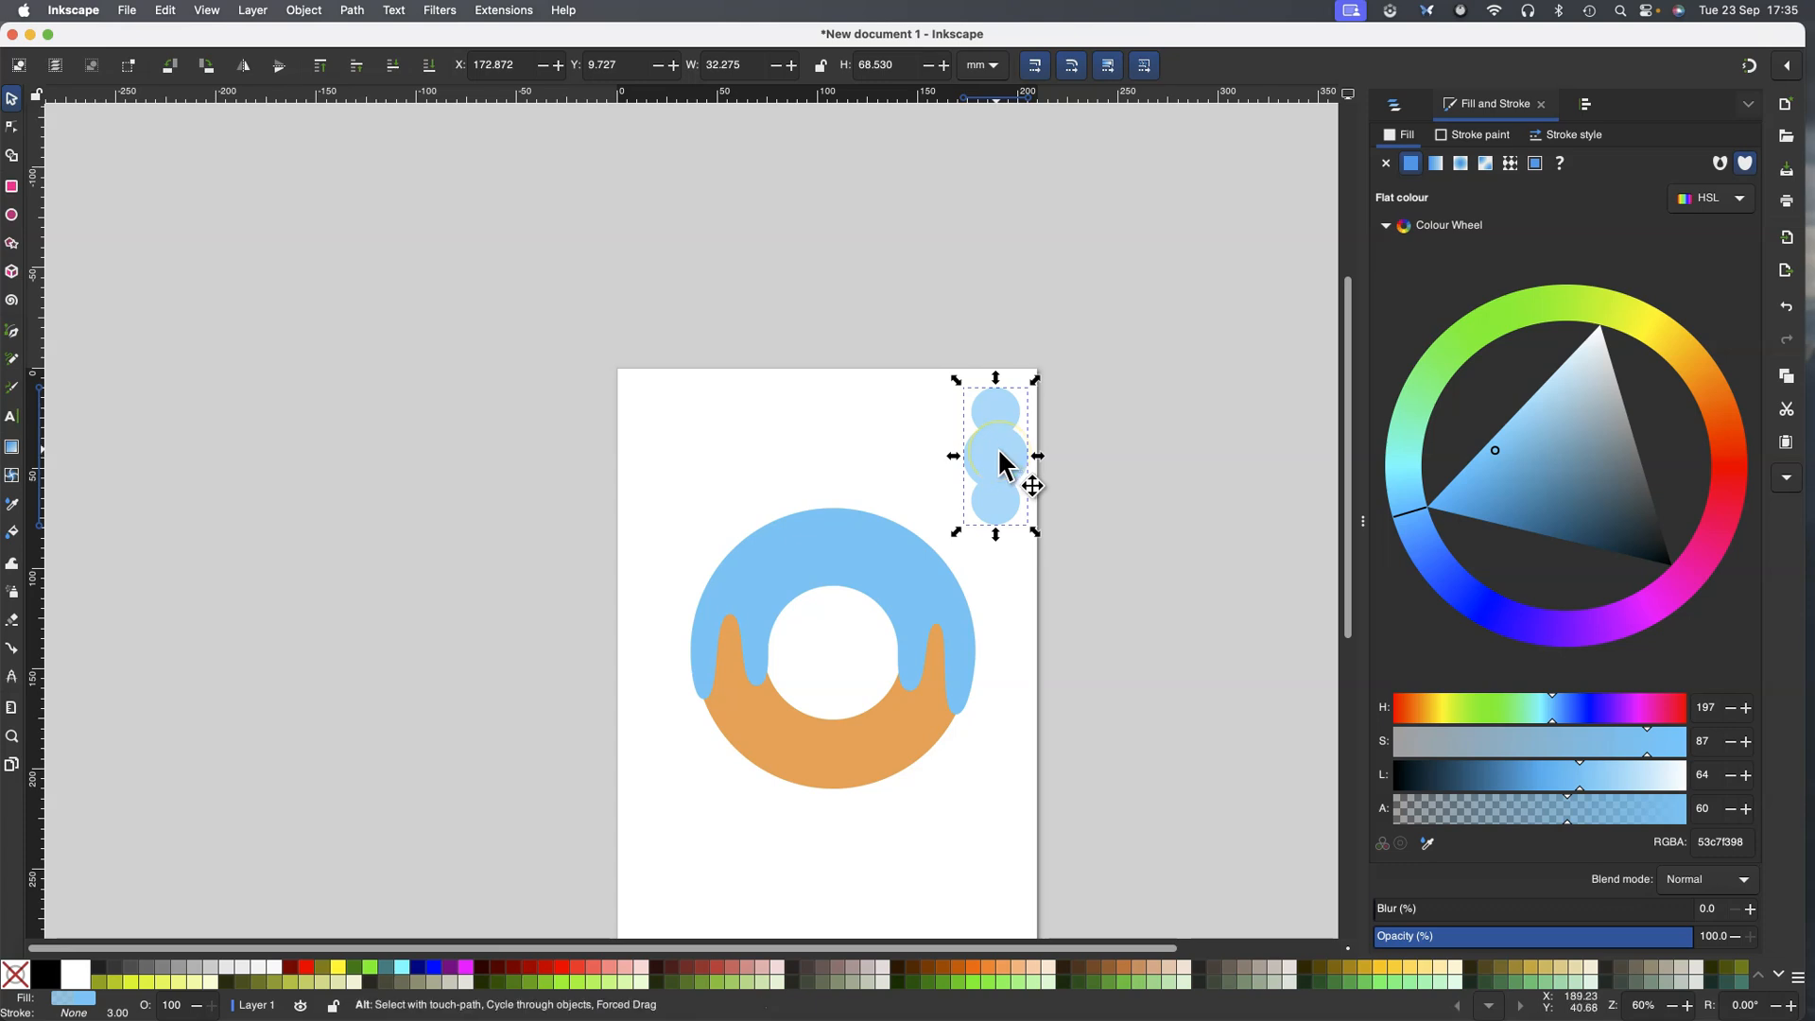
Duplicate the merged shape in orange with hue 23 and stretch the copy leftward to about 36.7 mm wide
key(super+d)
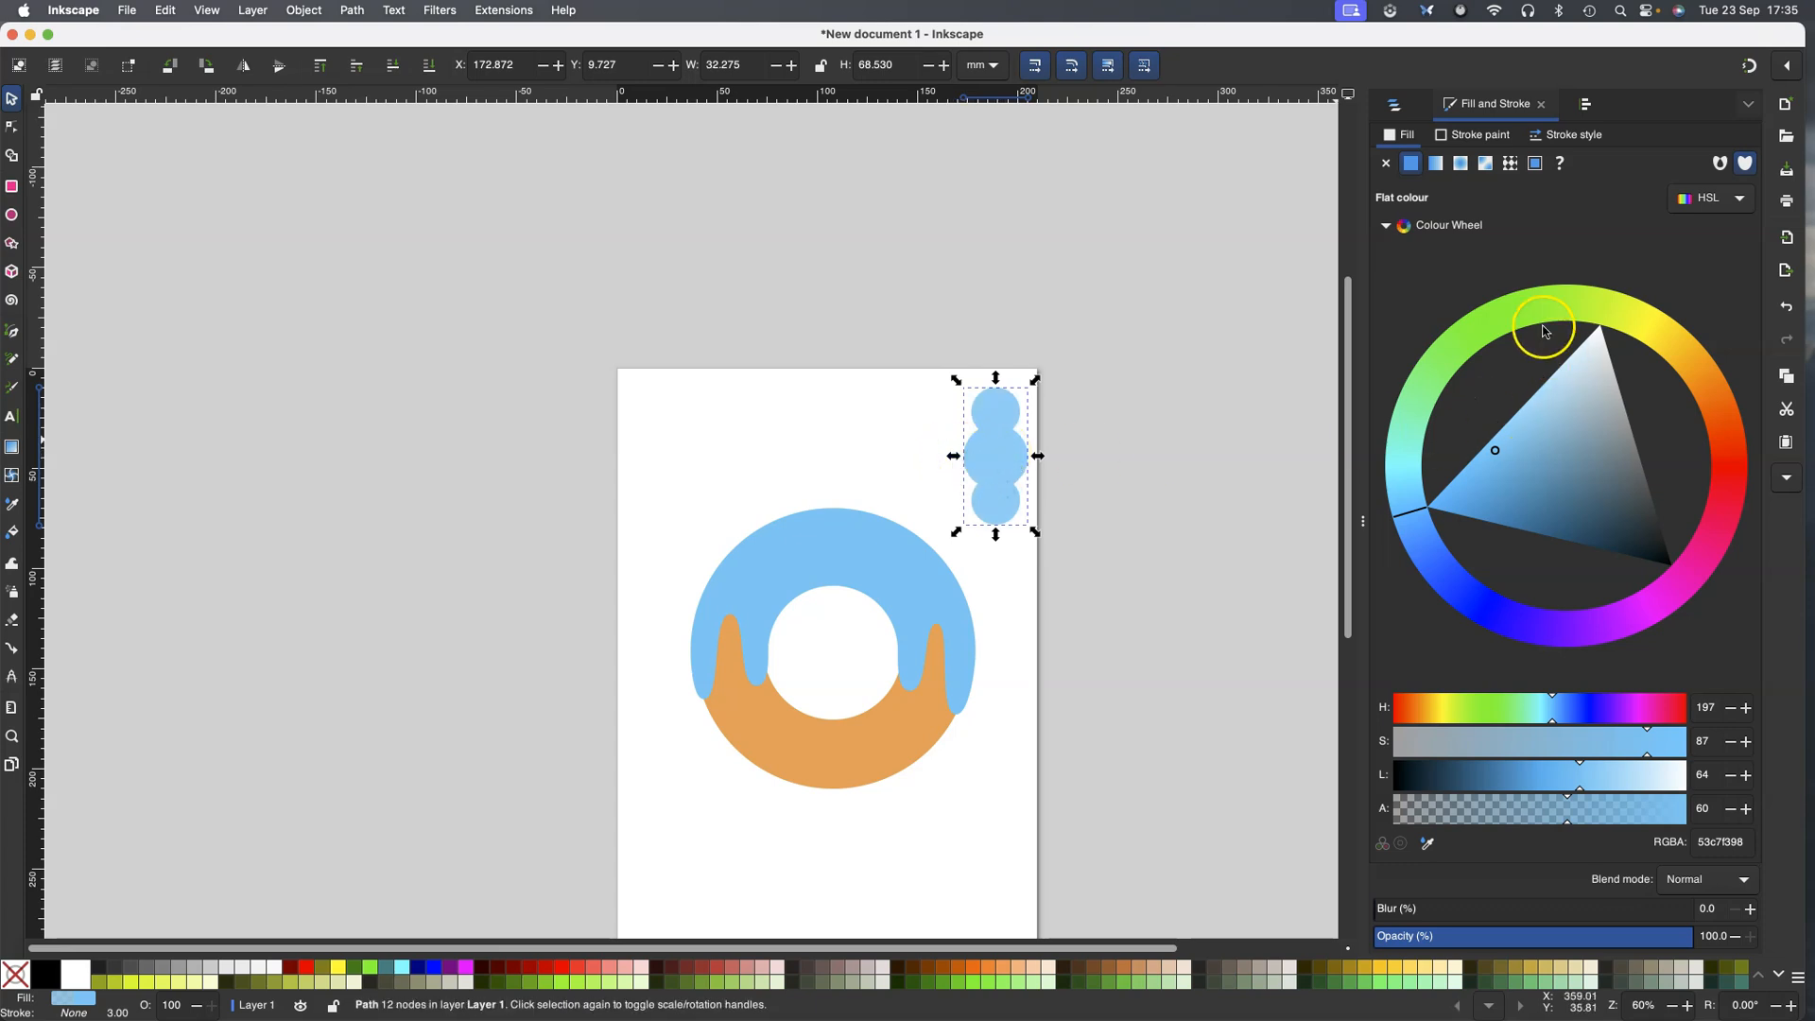
mouse_move(1702, 391)
mouse_down()
mouse_move(1114, 473)
mouse_move(984, 474)
mouse_move(1716, 406)
mouse_up()
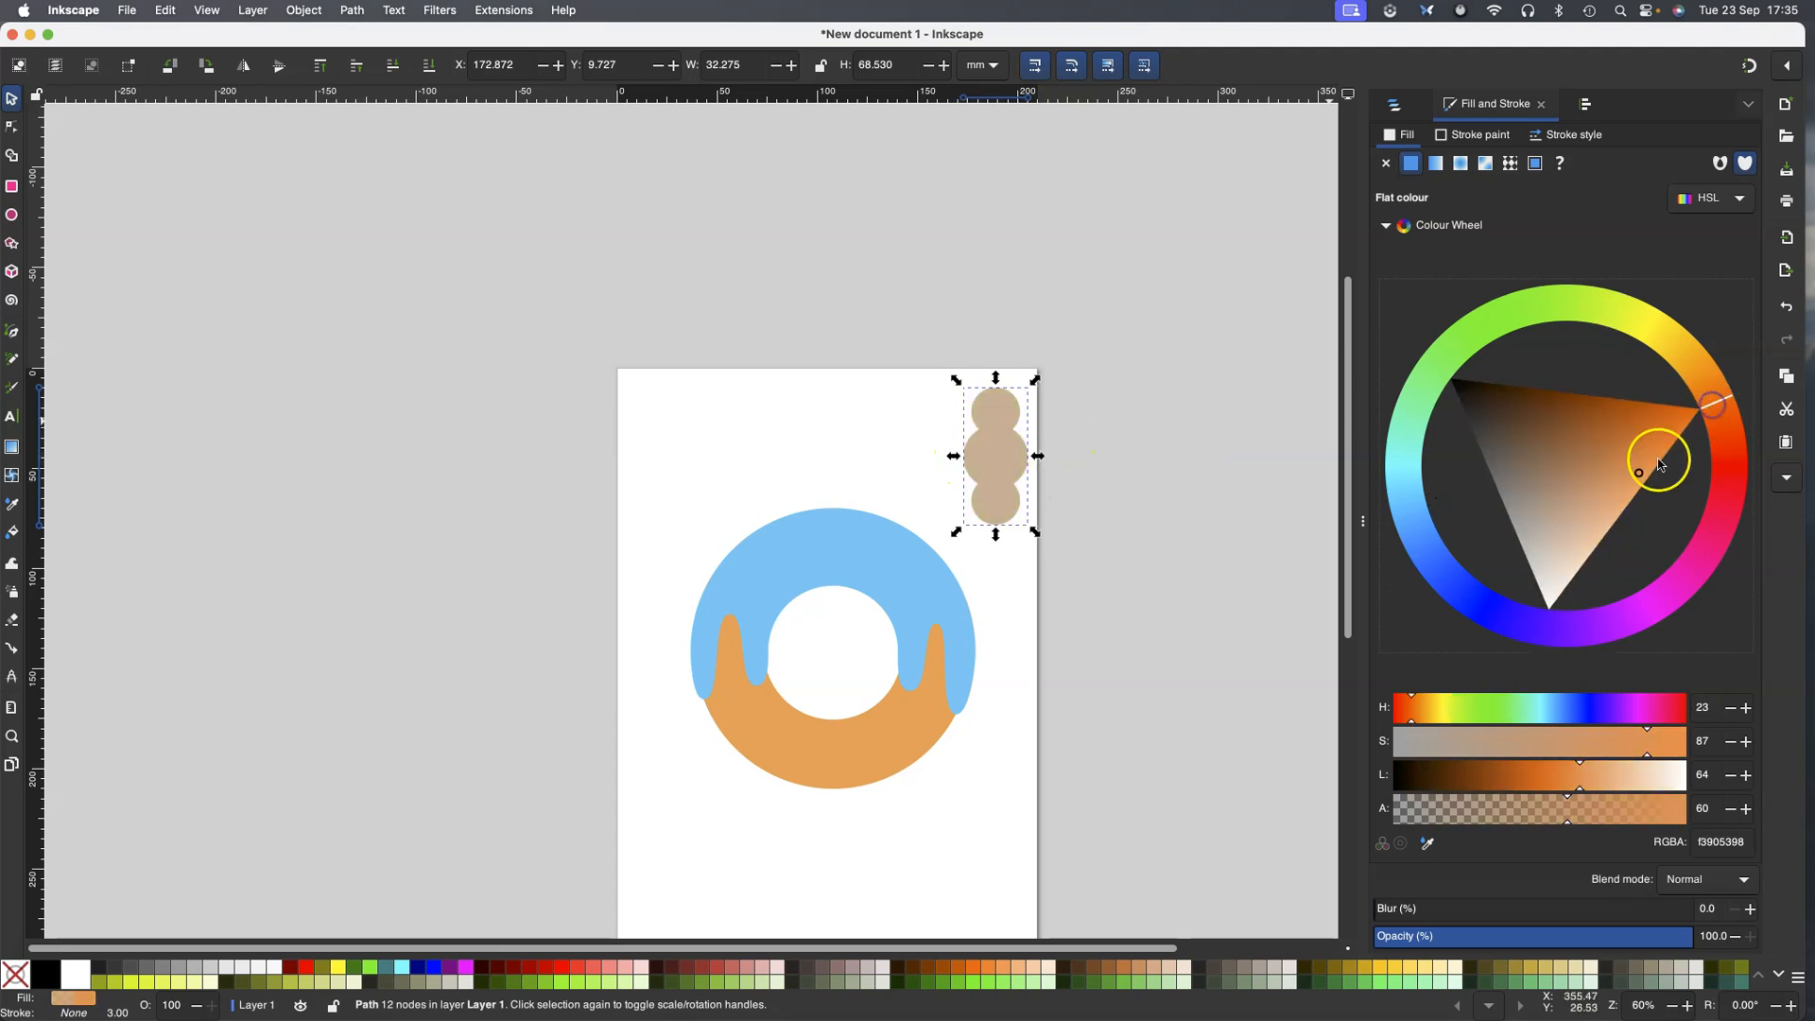
drag(951, 455, 943, 455)
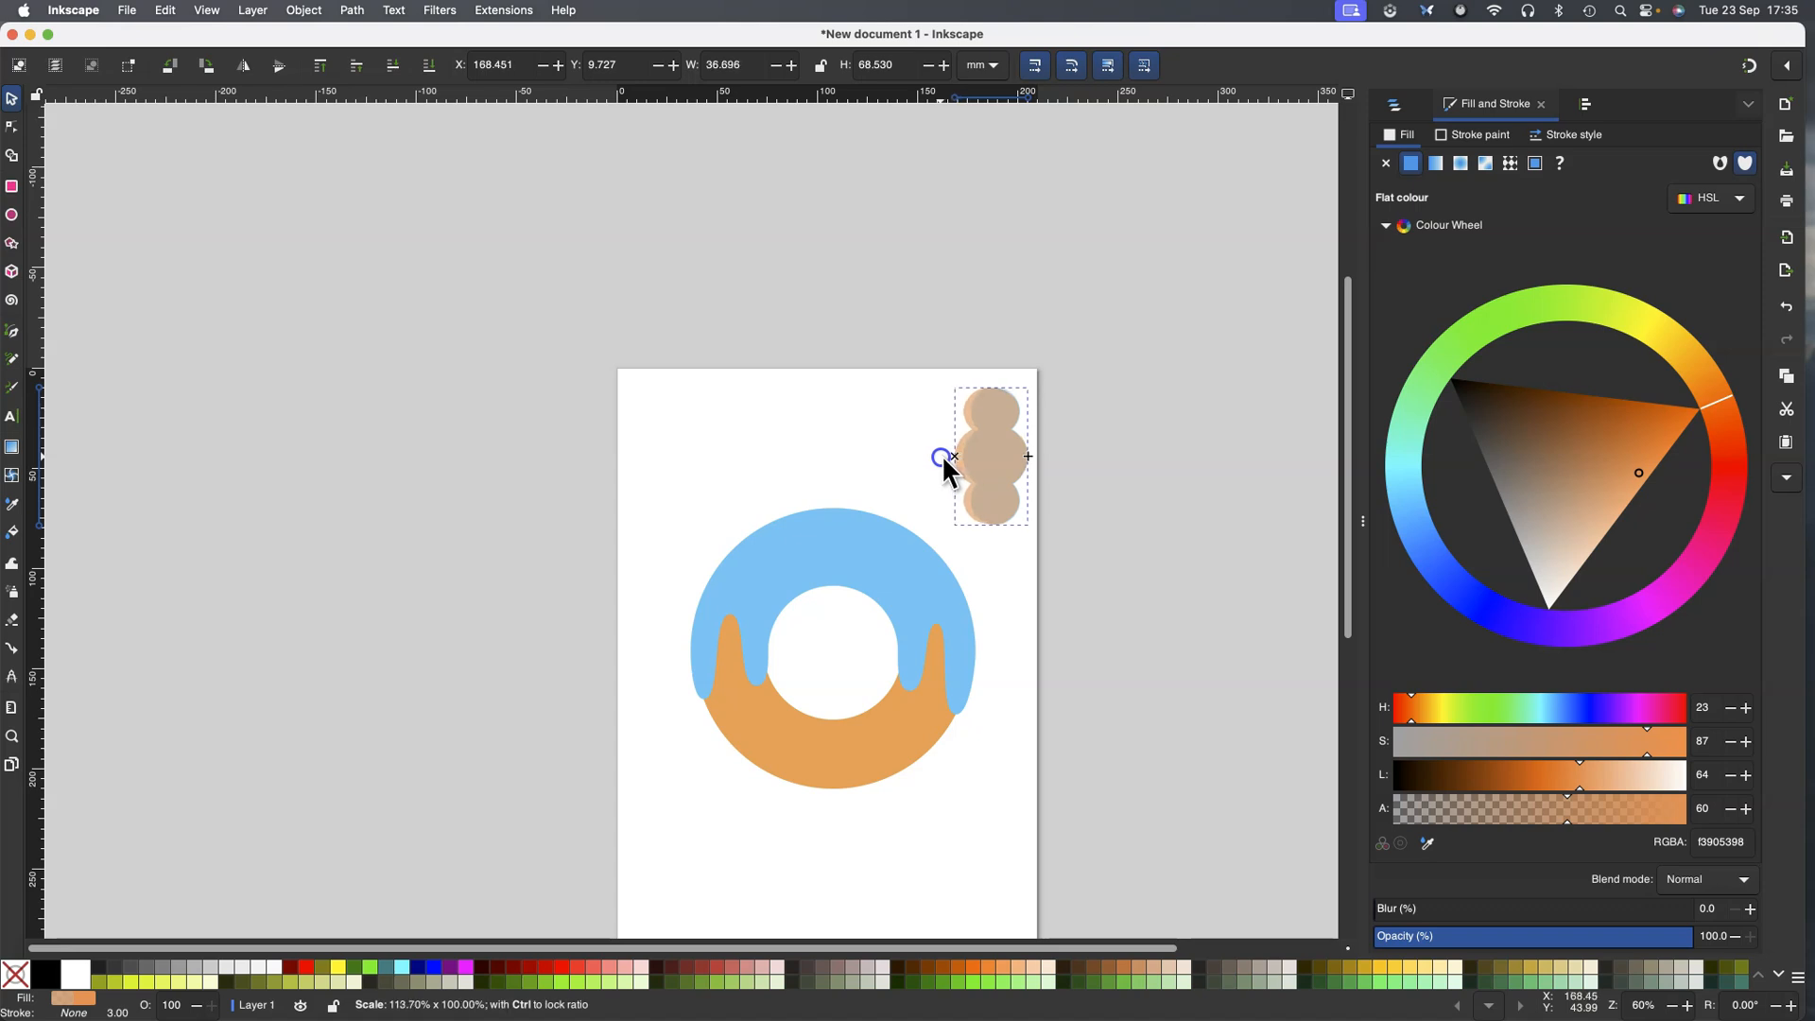
drag(941, 453, 941, 456)
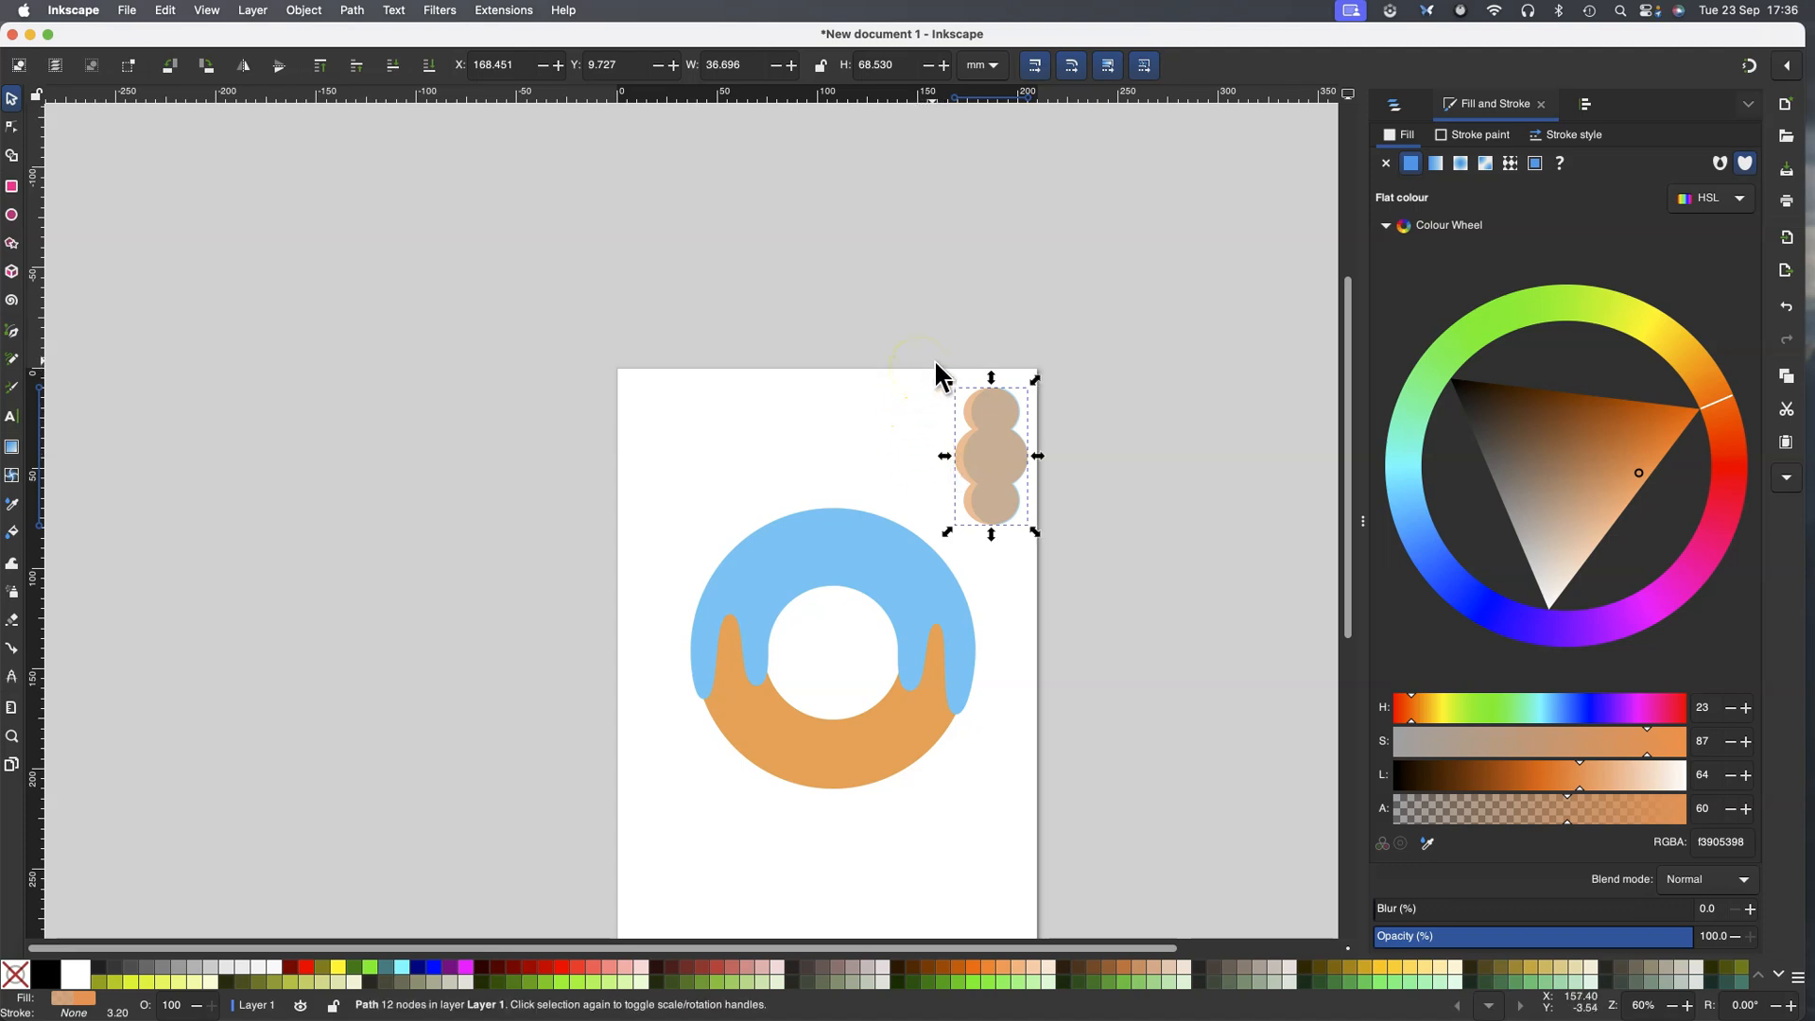
Group the two overlapping triple-circle shapes
drag(1053, 355, 937, 548)
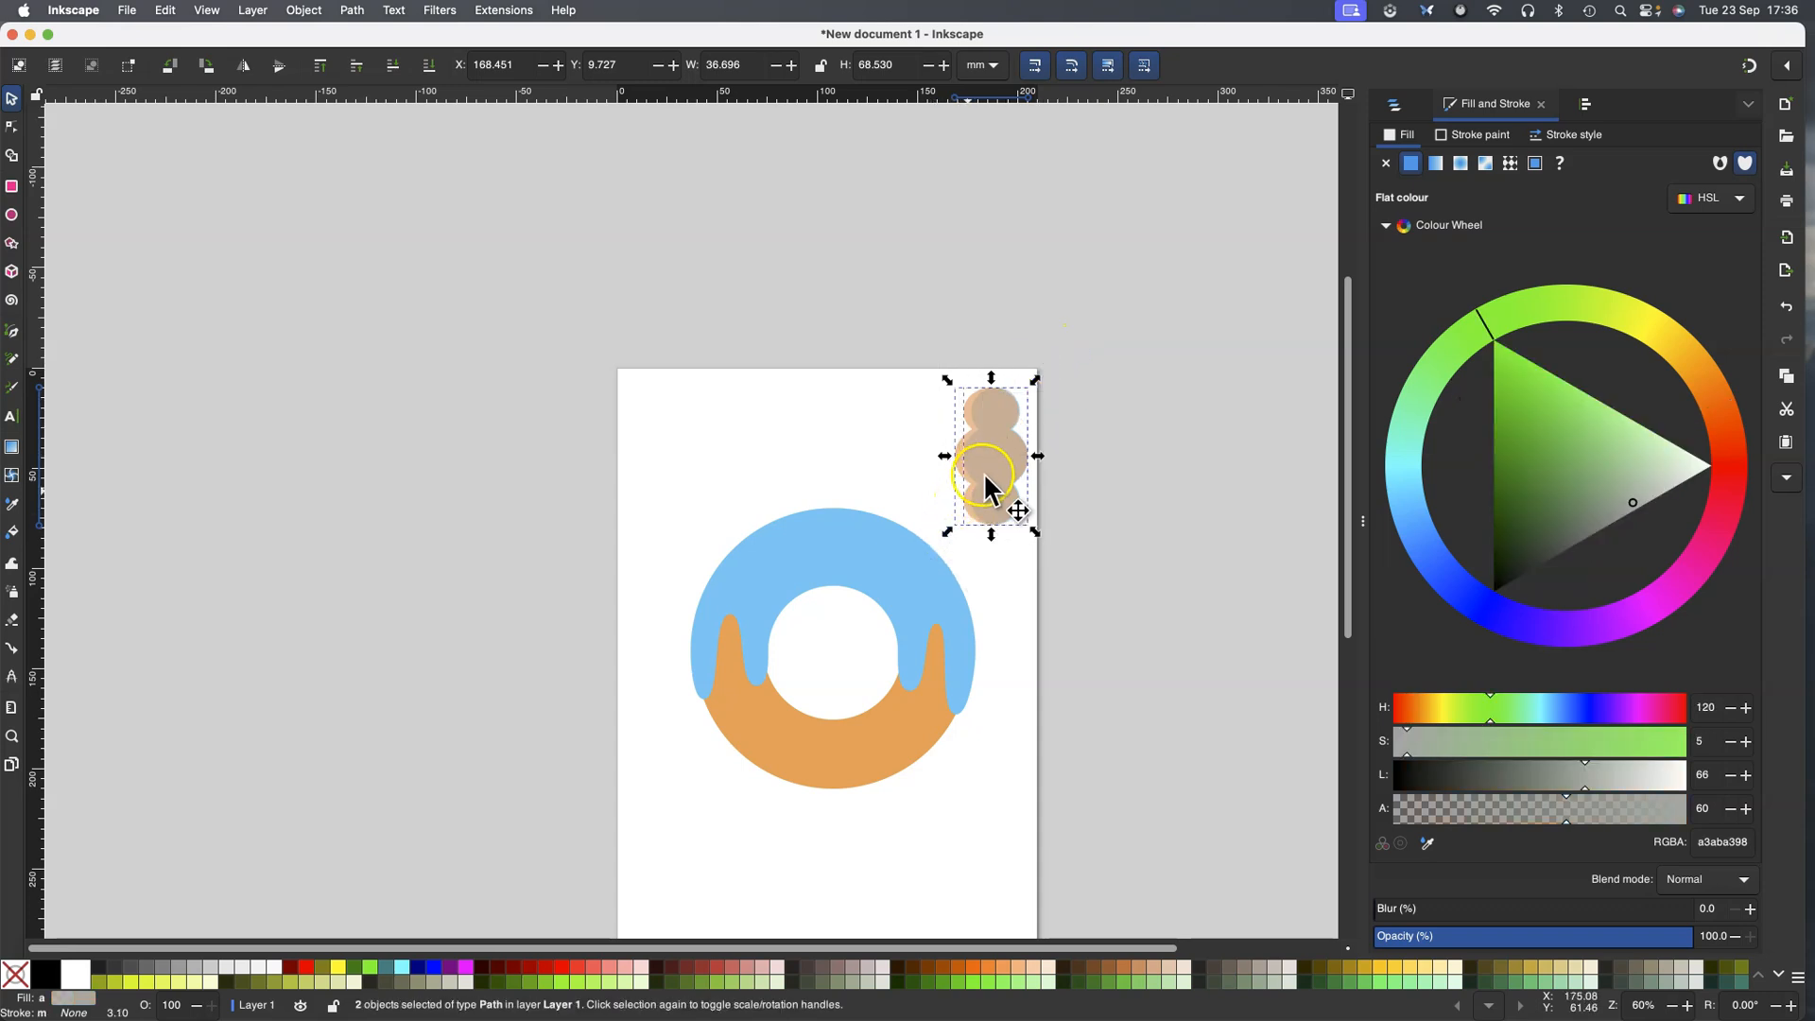
right_click(989, 463)
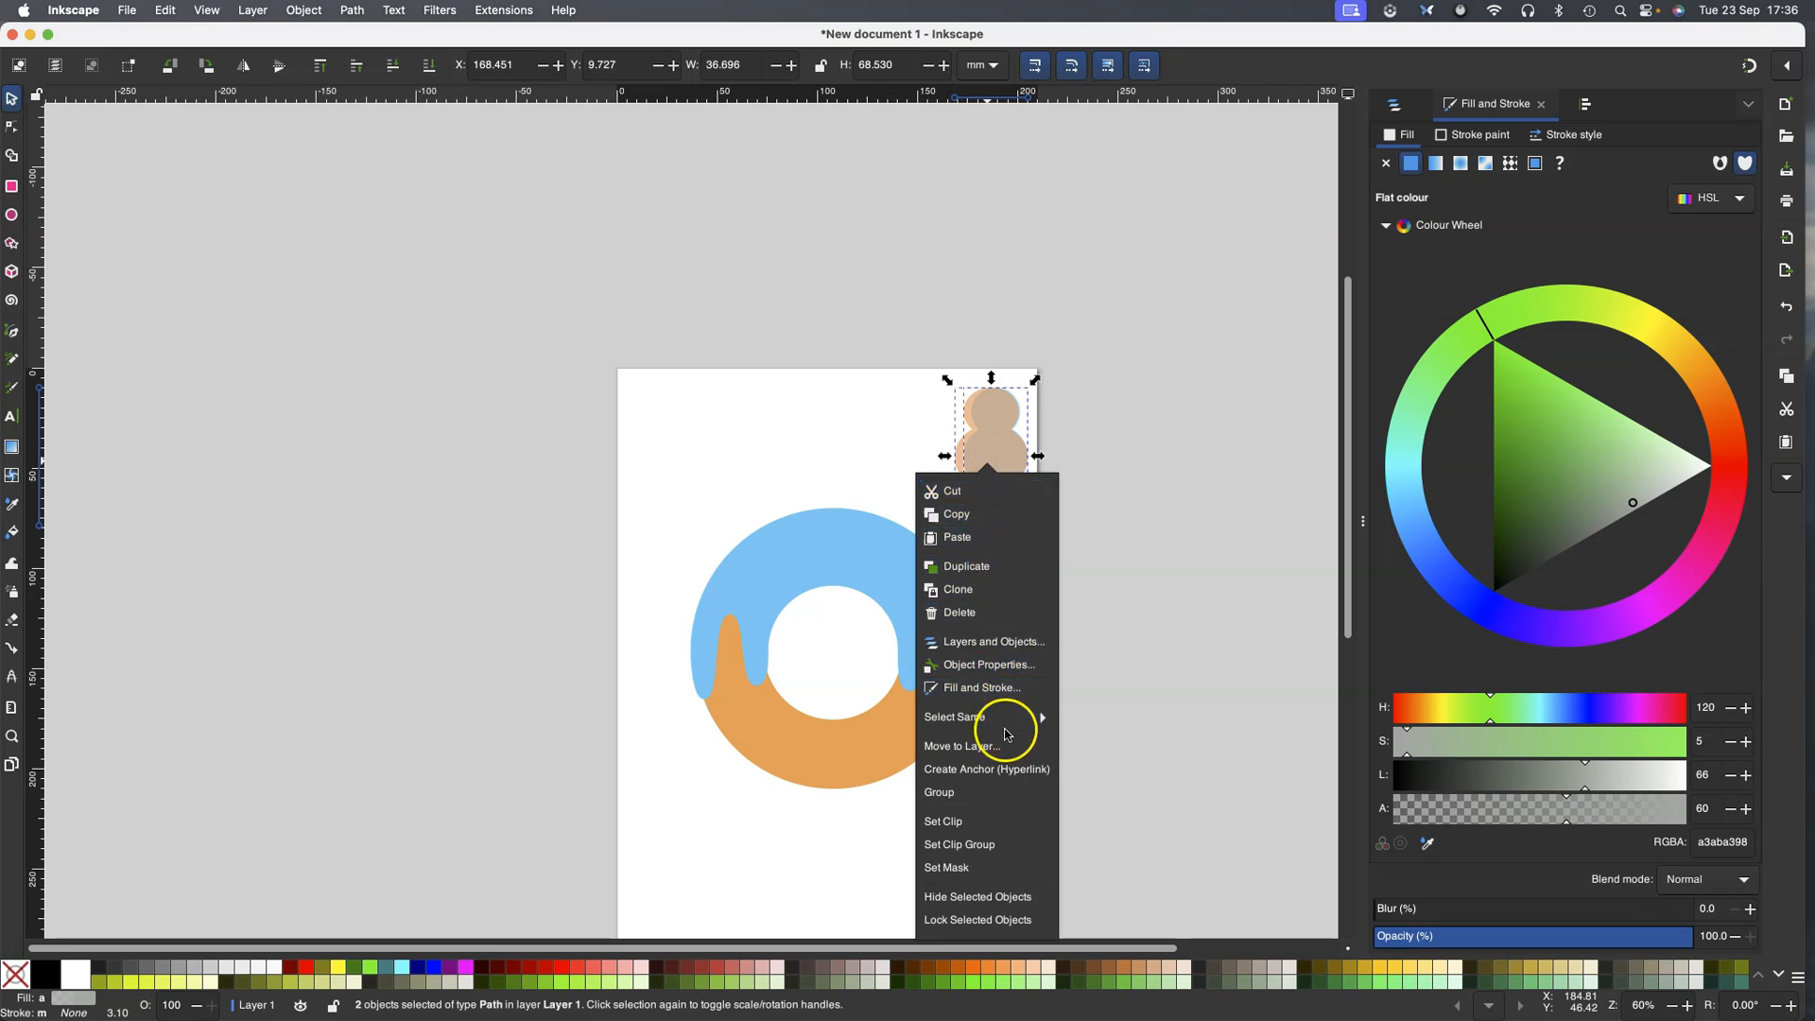
click(1005, 794)
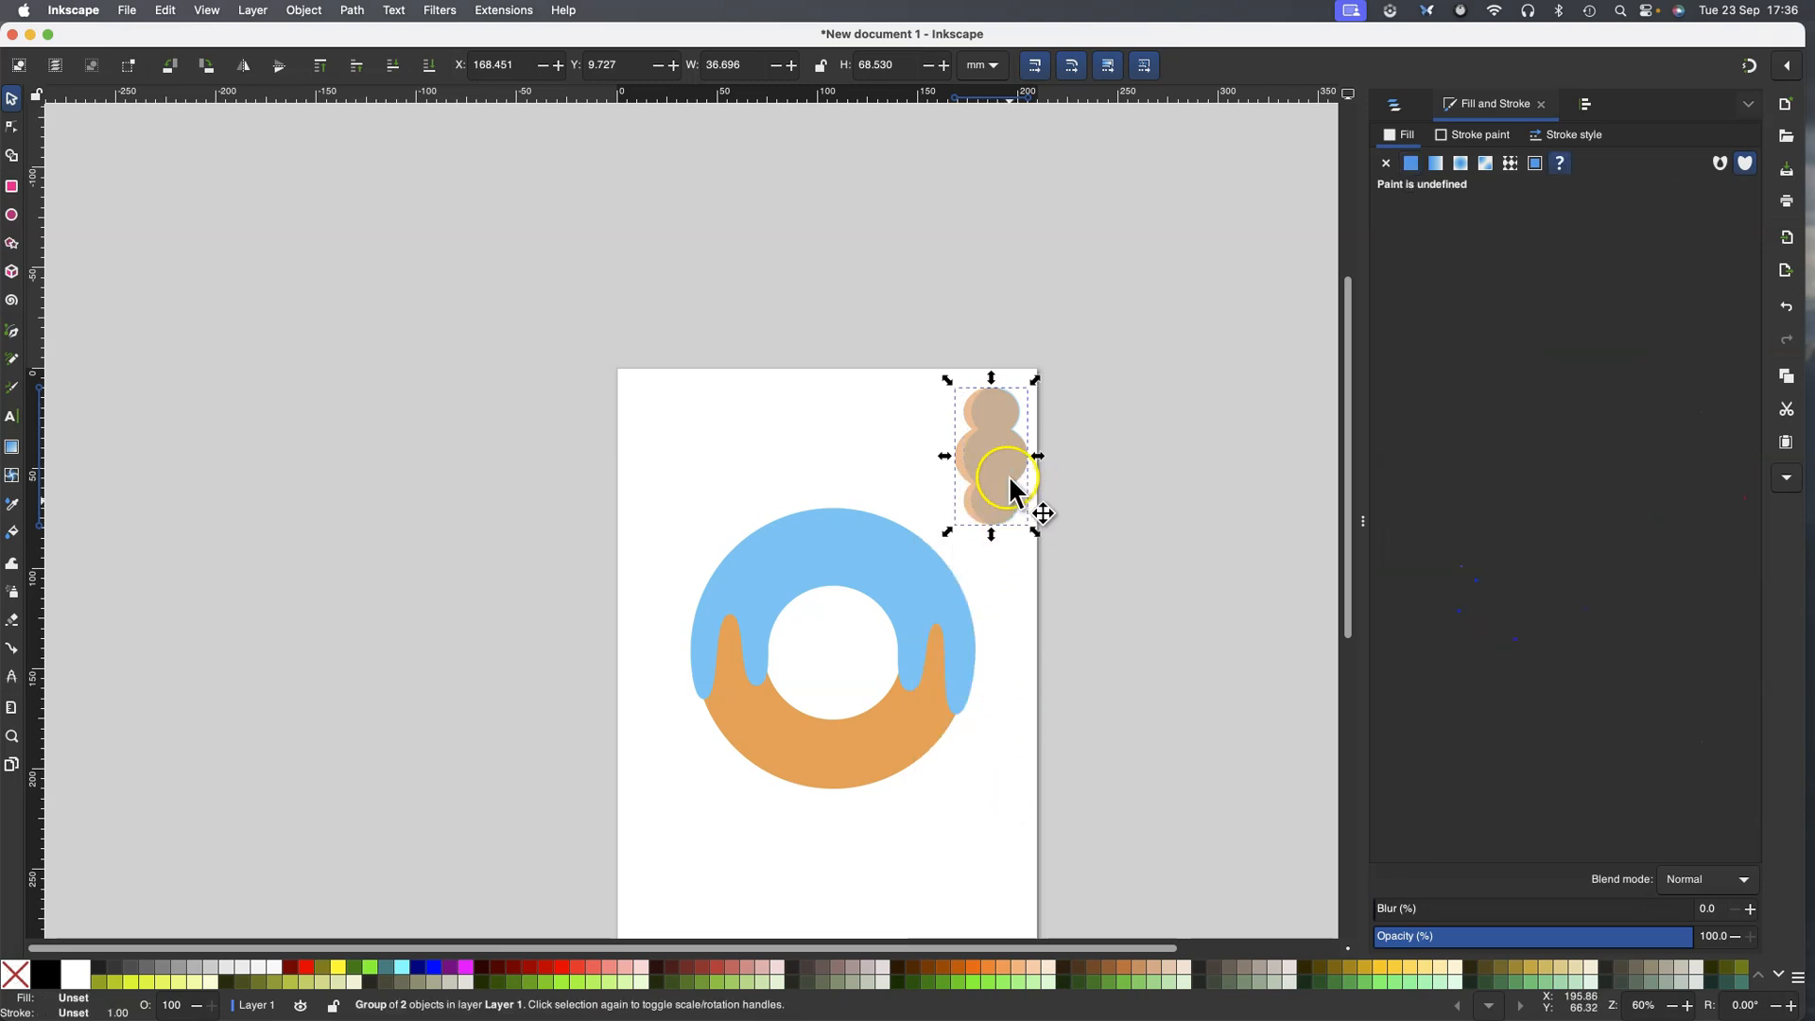
Rotate the group to a diagonal and place it over the donut's upper-right edge
drag(1001, 458, 945, 548)
click(945, 548)
drag(985, 474, 934, 471)
drag(961, 548, 948, 560)
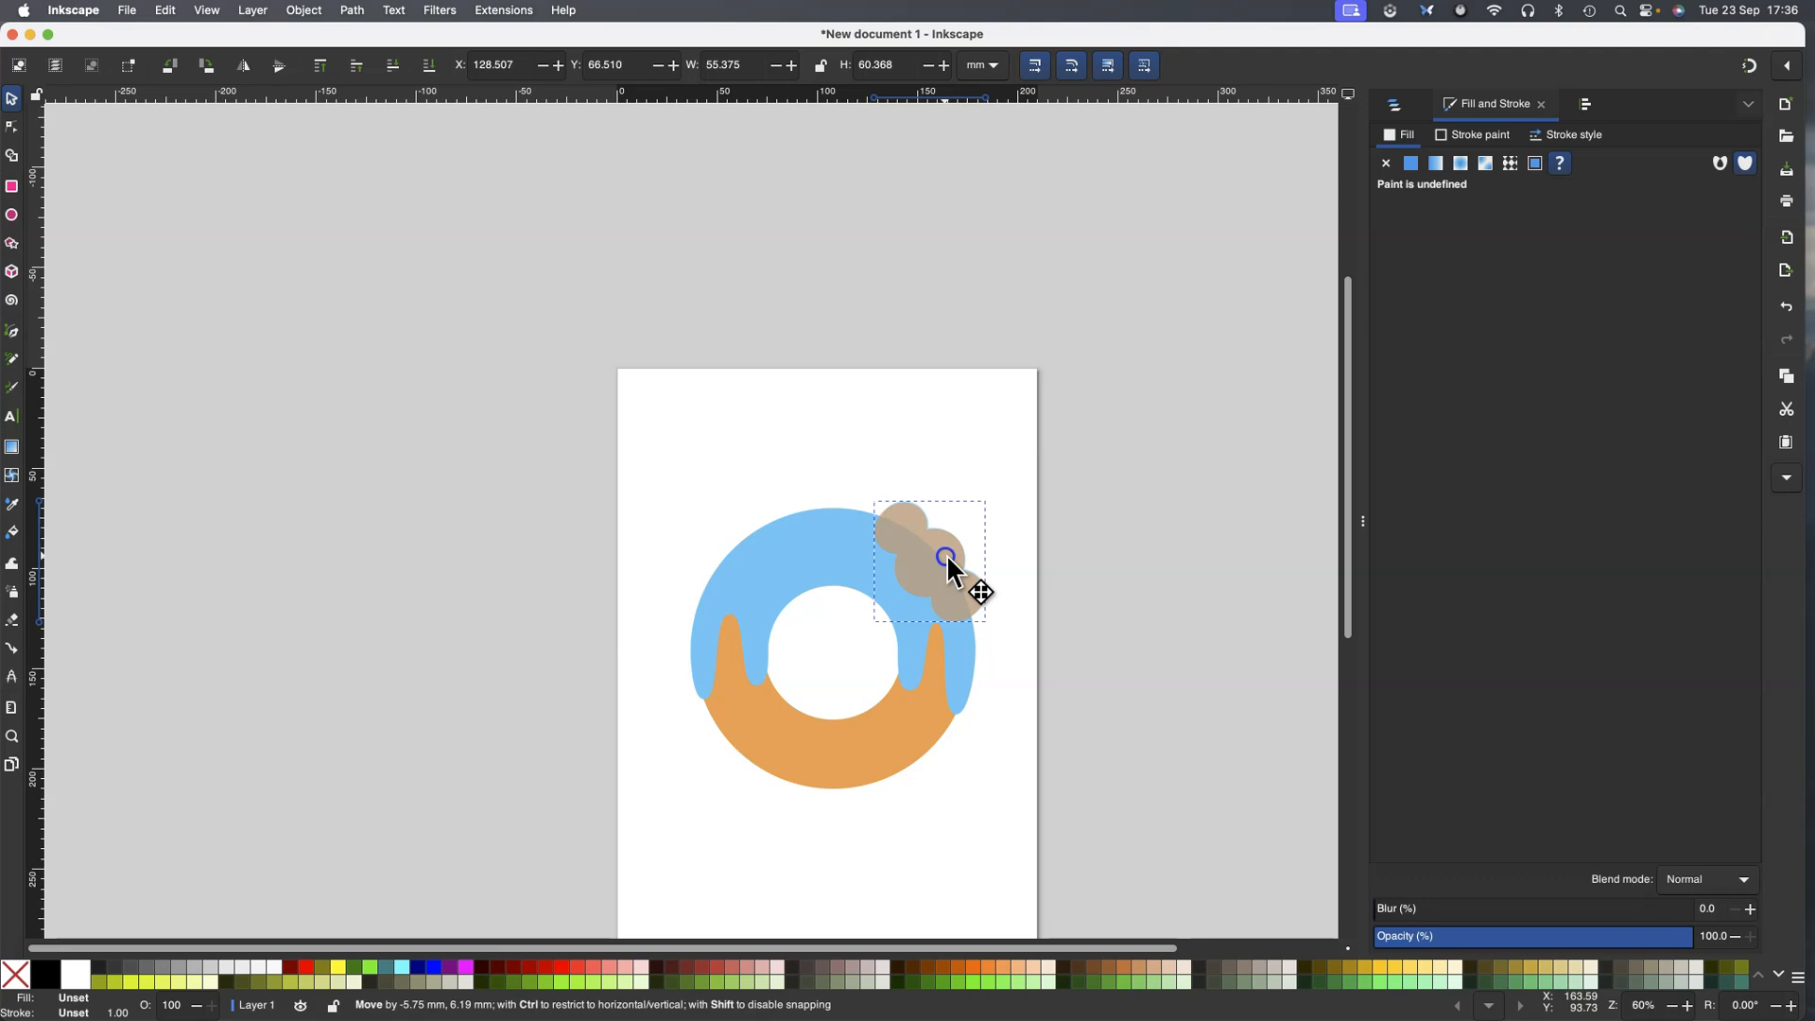
drag(948, 560, 948, 560)
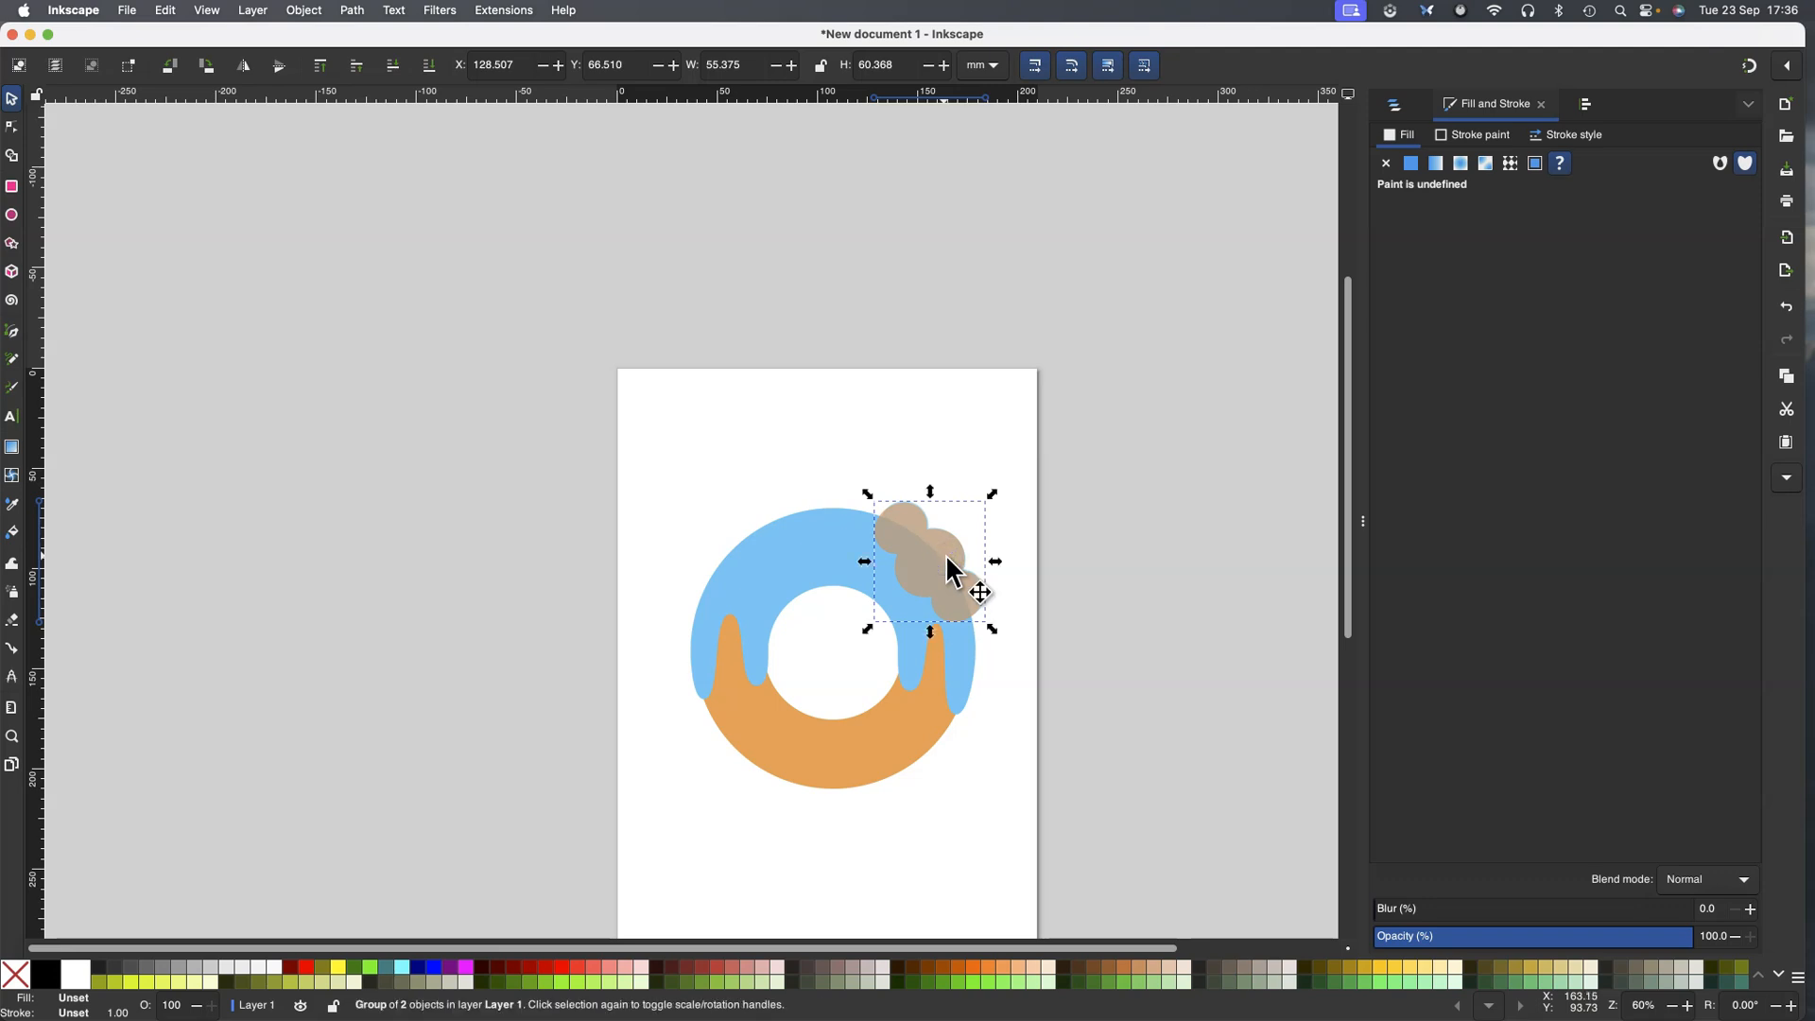
Ungroup the two circle shapes on the donut and clear the selection
right_click(948, 565)
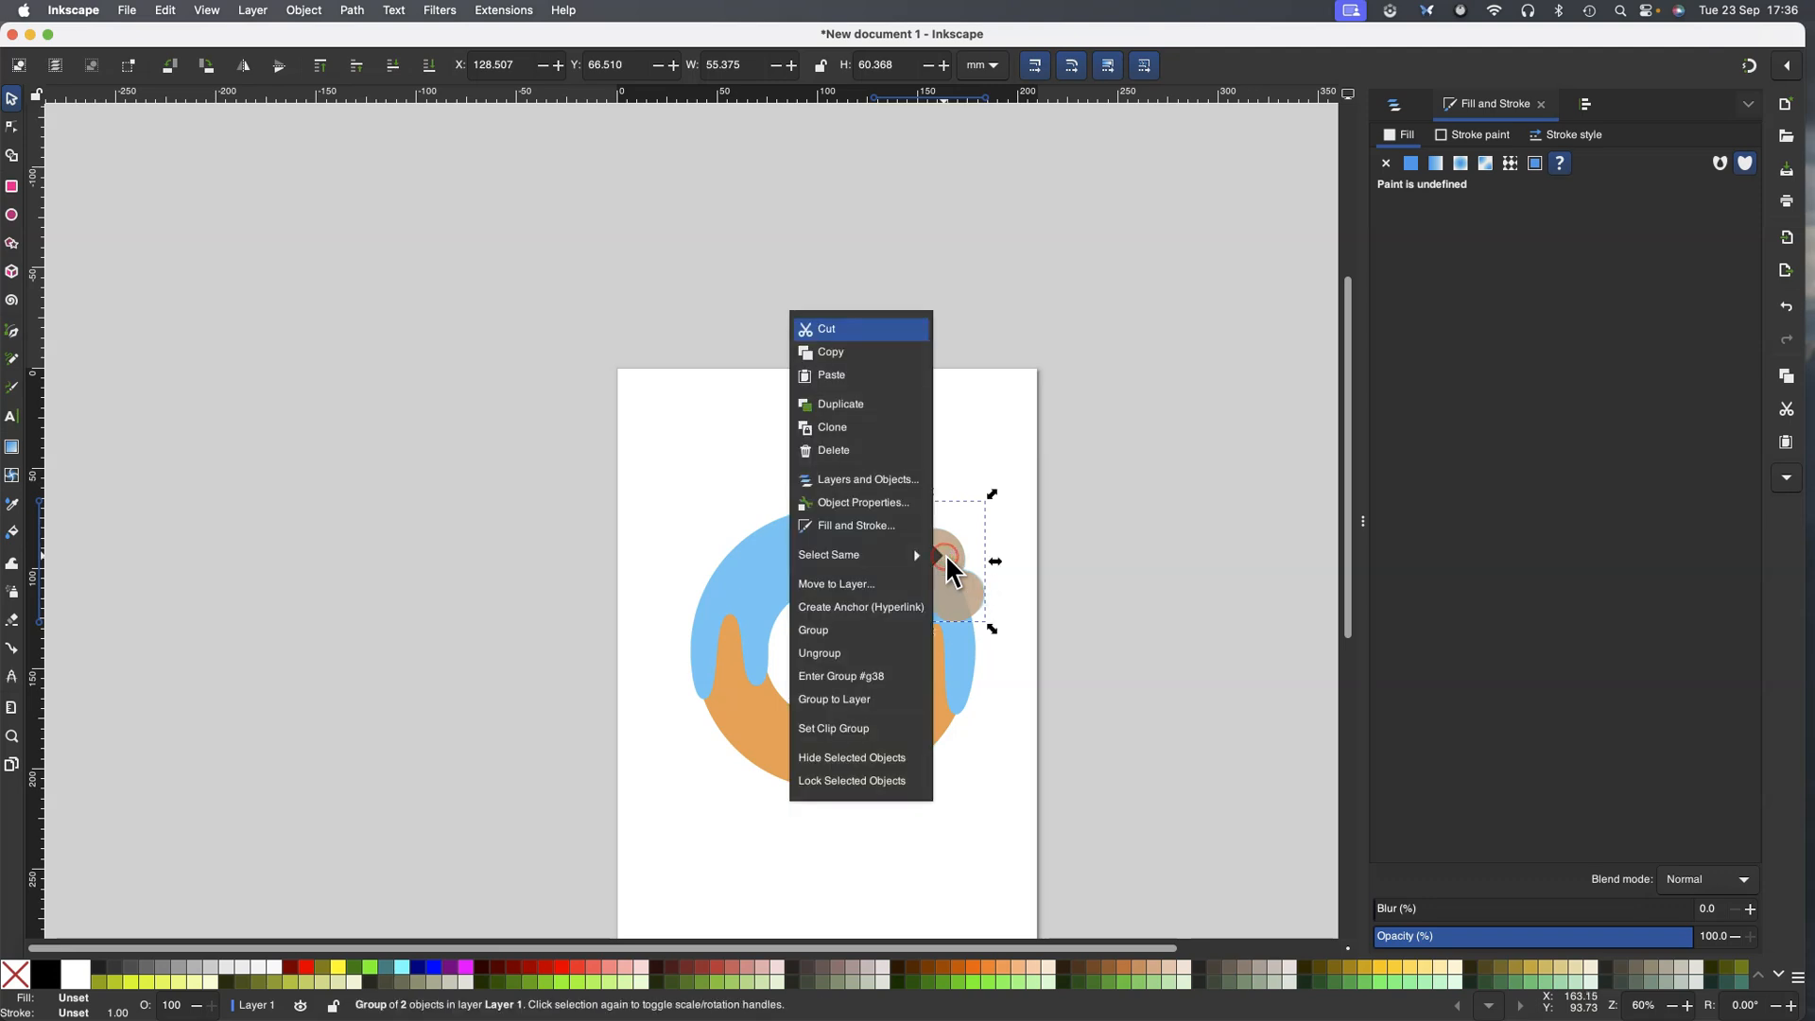
click(916, 655)
click(1195, 607)
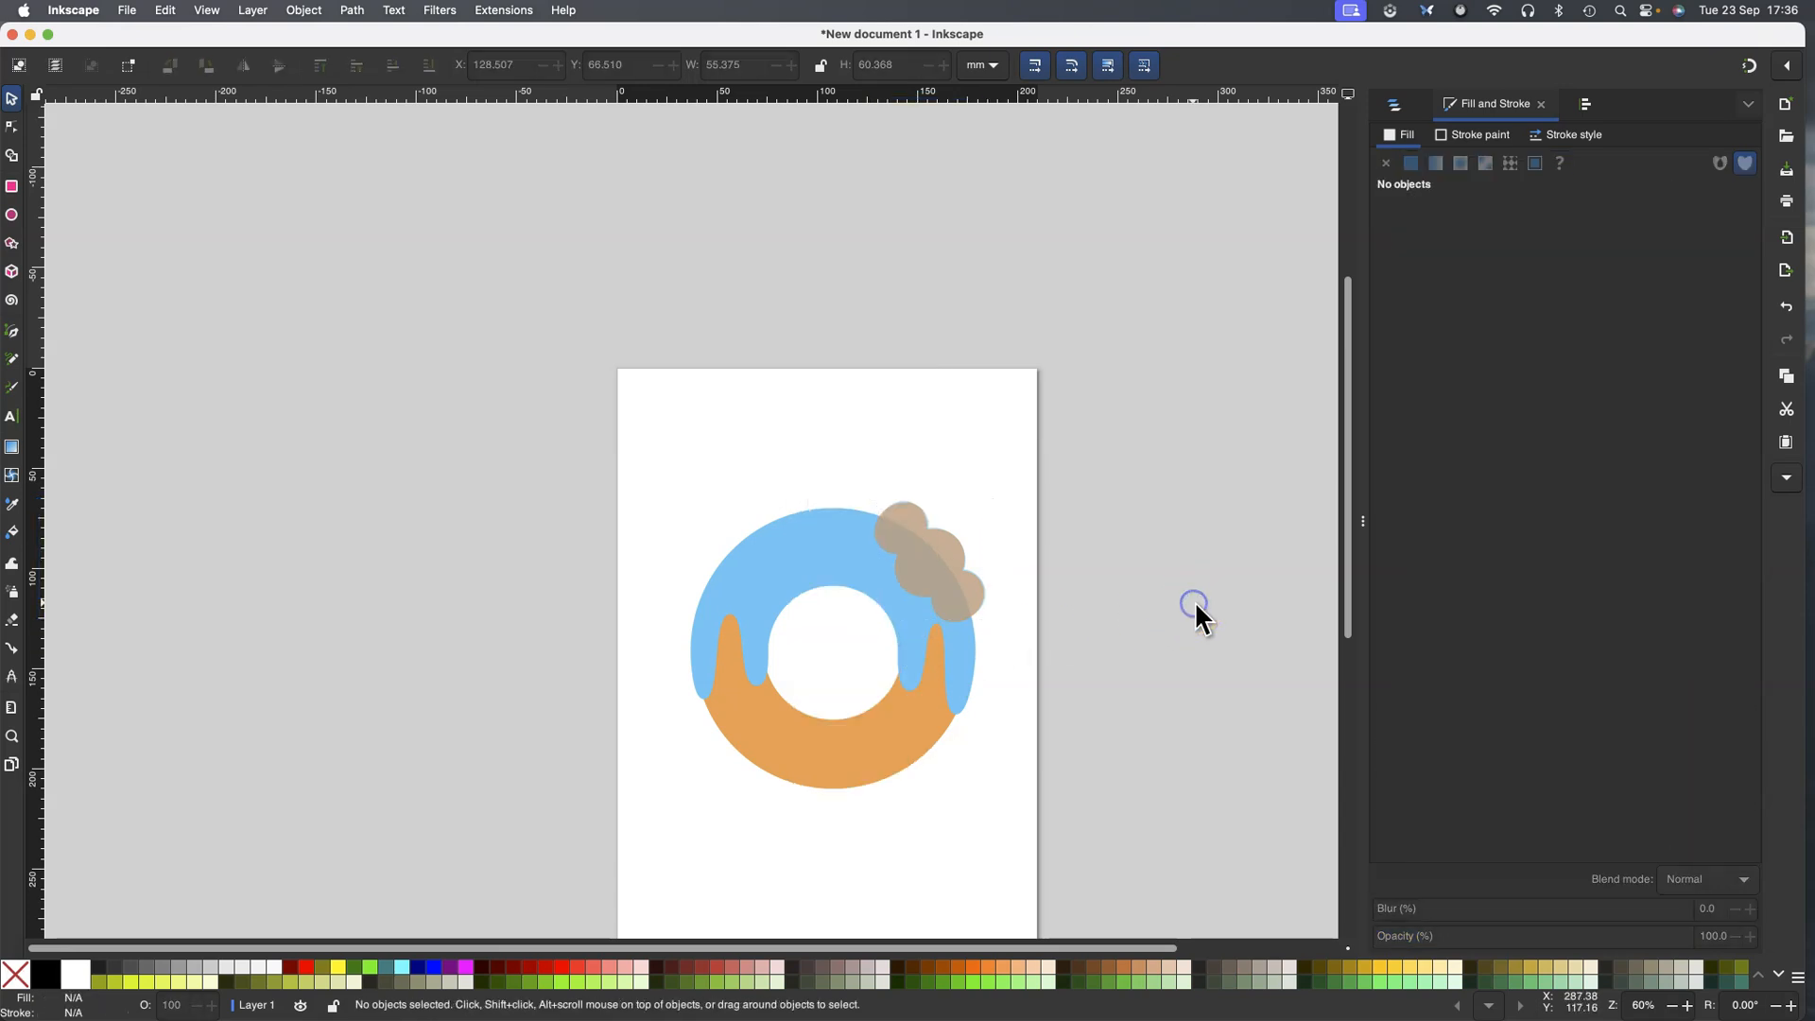
click(1056, 584)
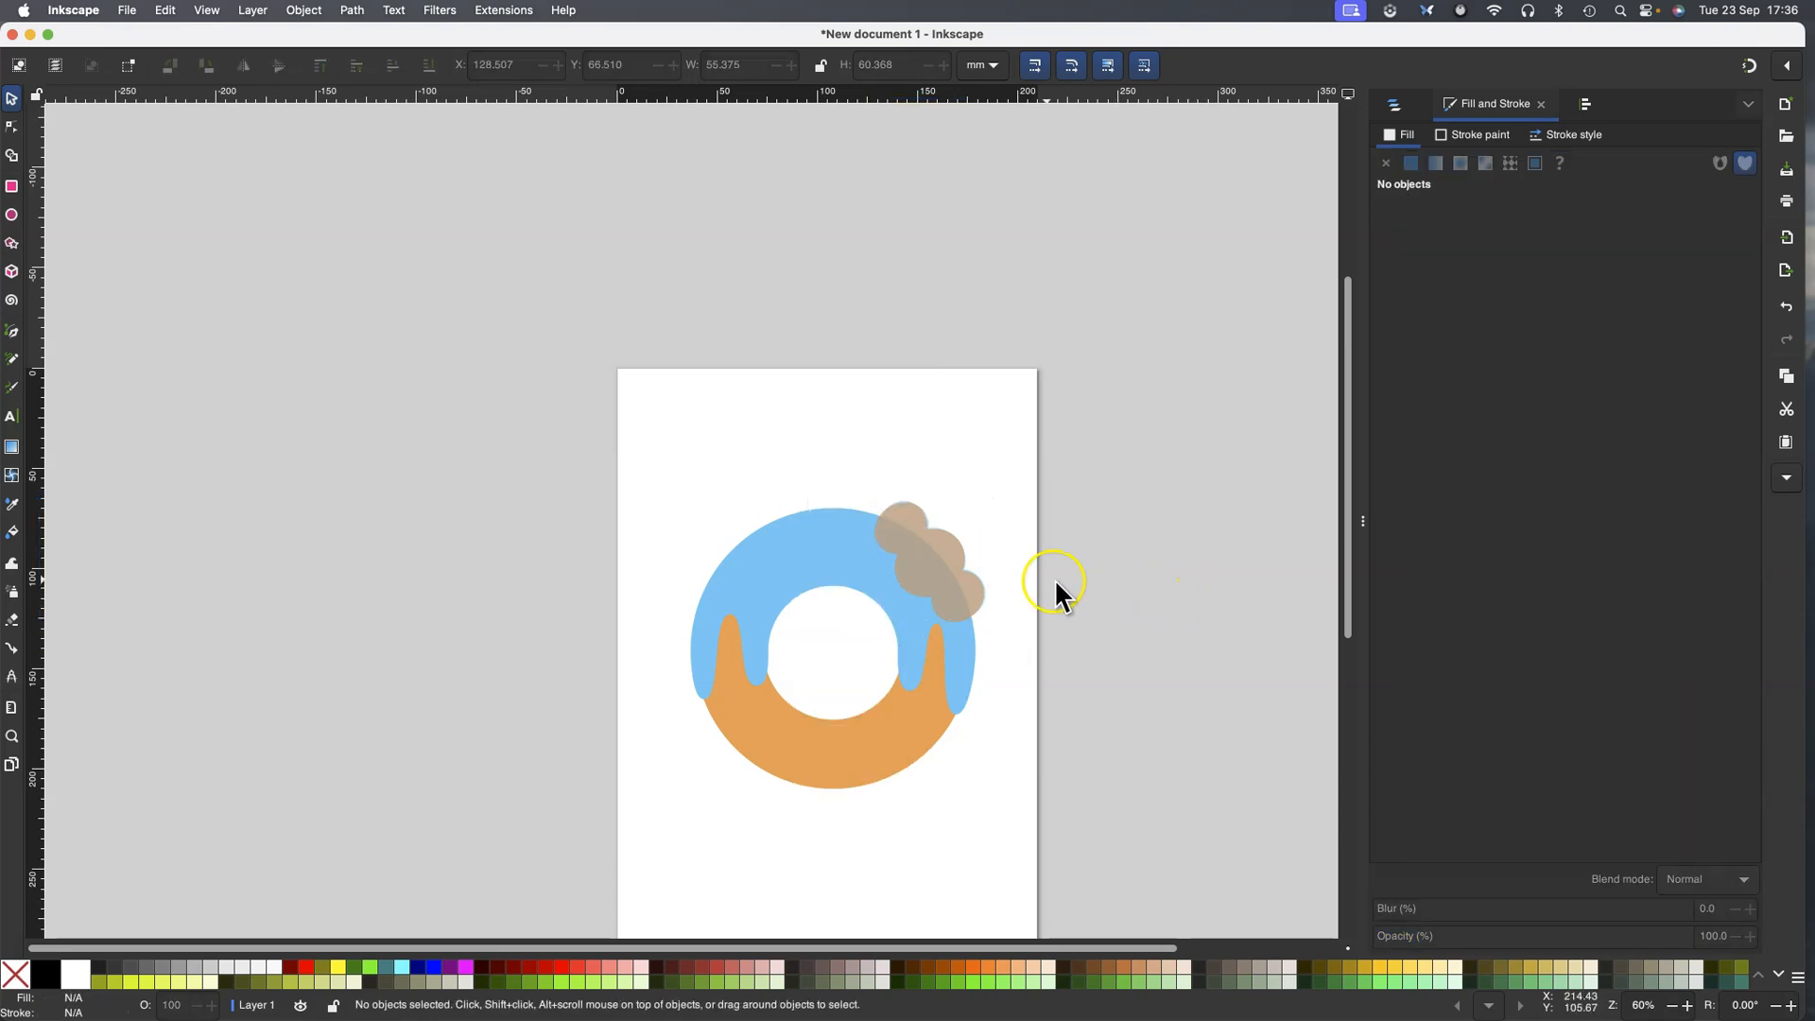
Subtract the orange triple-circle shape from the blue icing with Difference to cut the bite
click(942, 567)
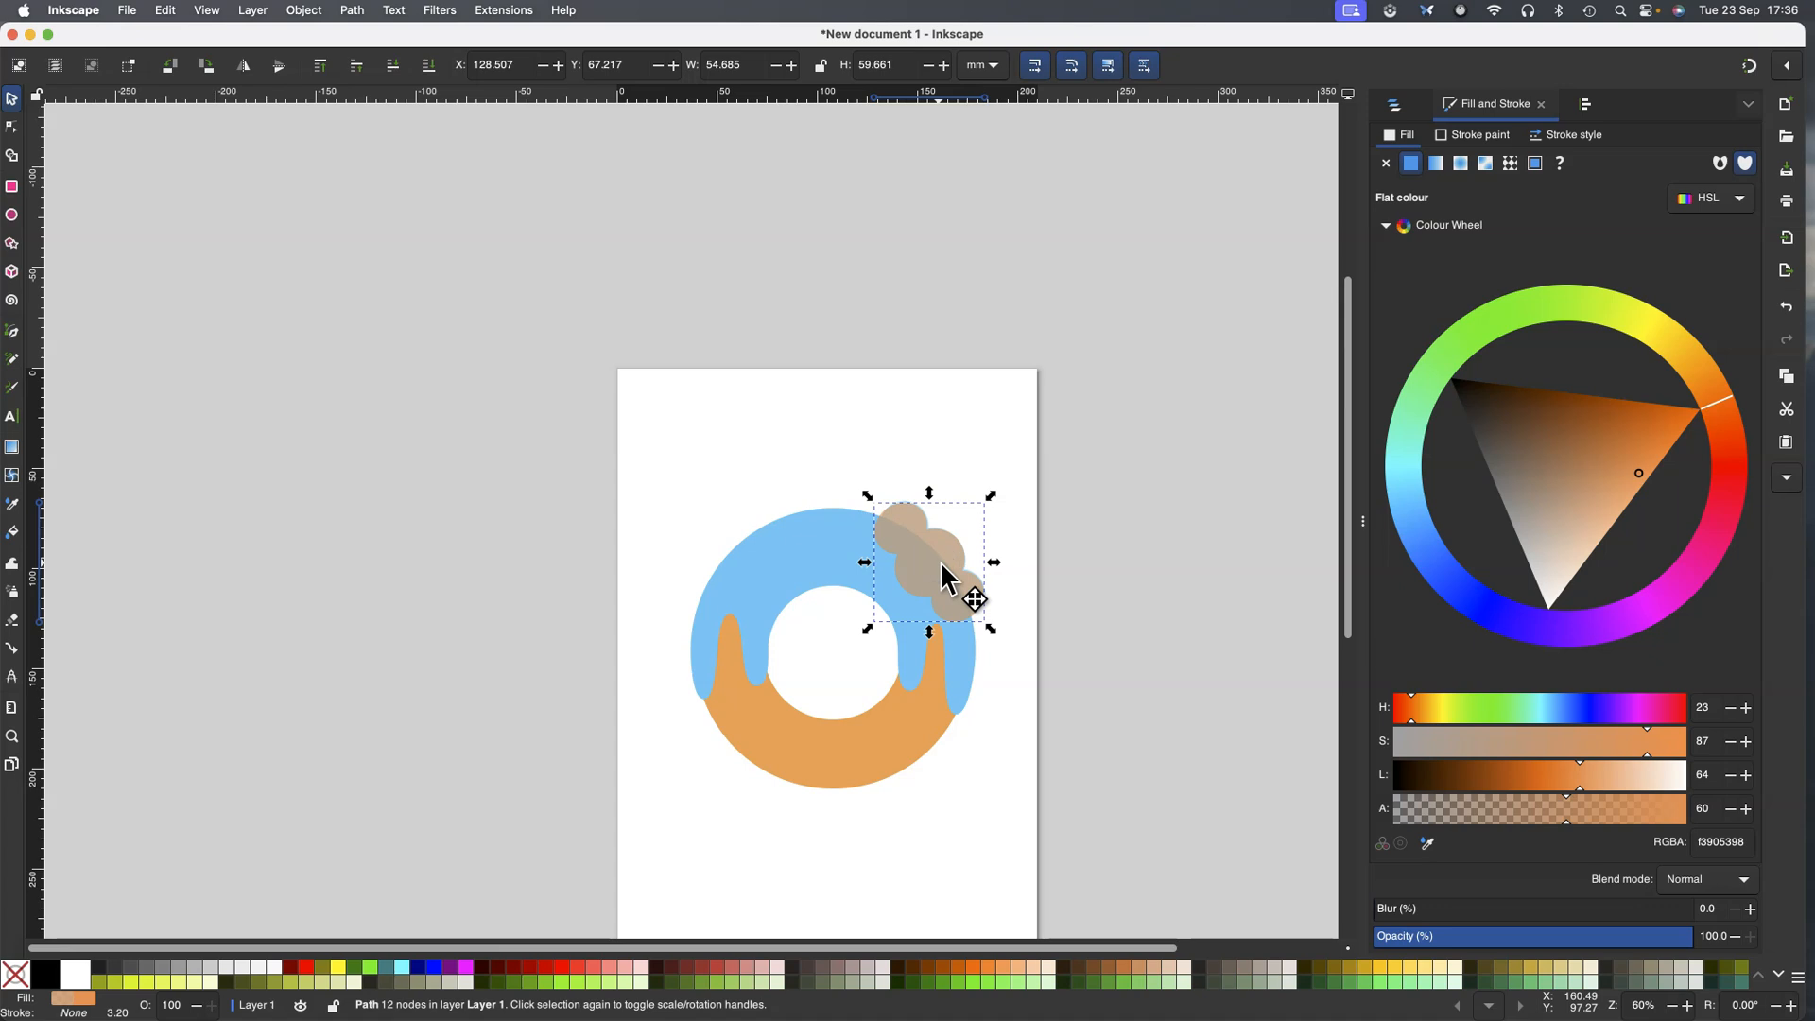
click(819, 550)
key(shift)
shift+click(818, 548)
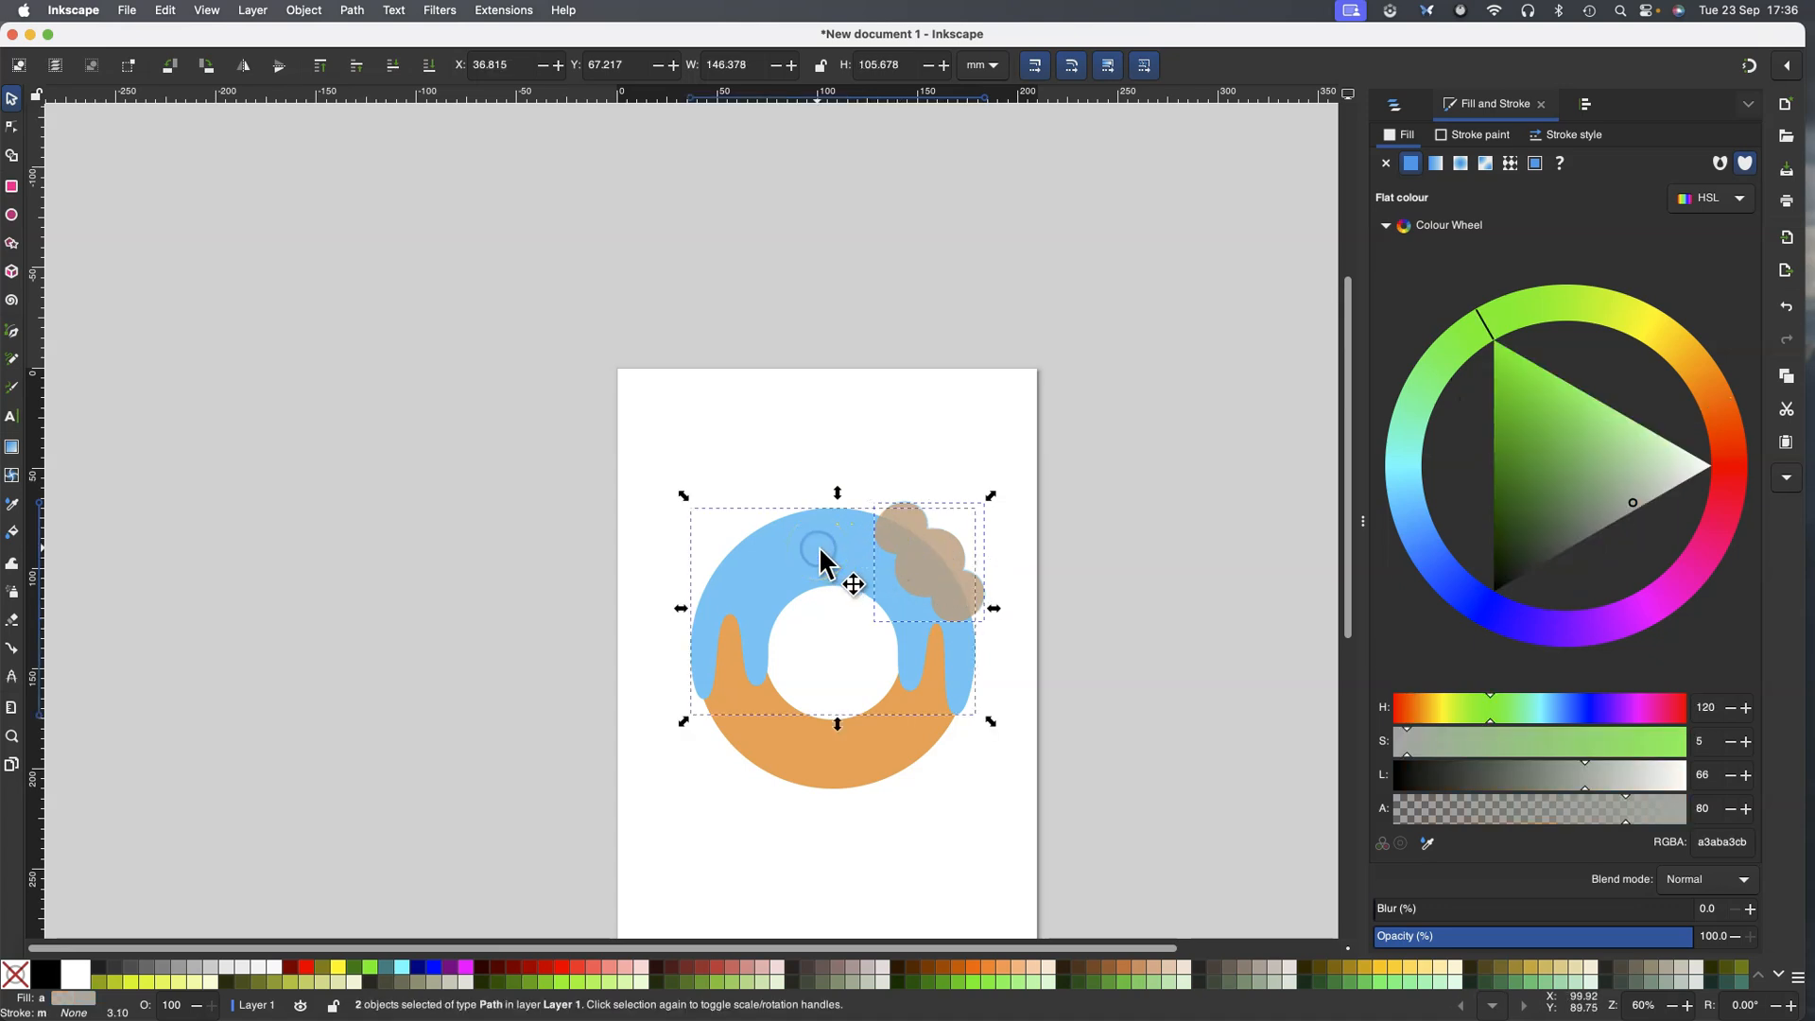
click(355, 10)
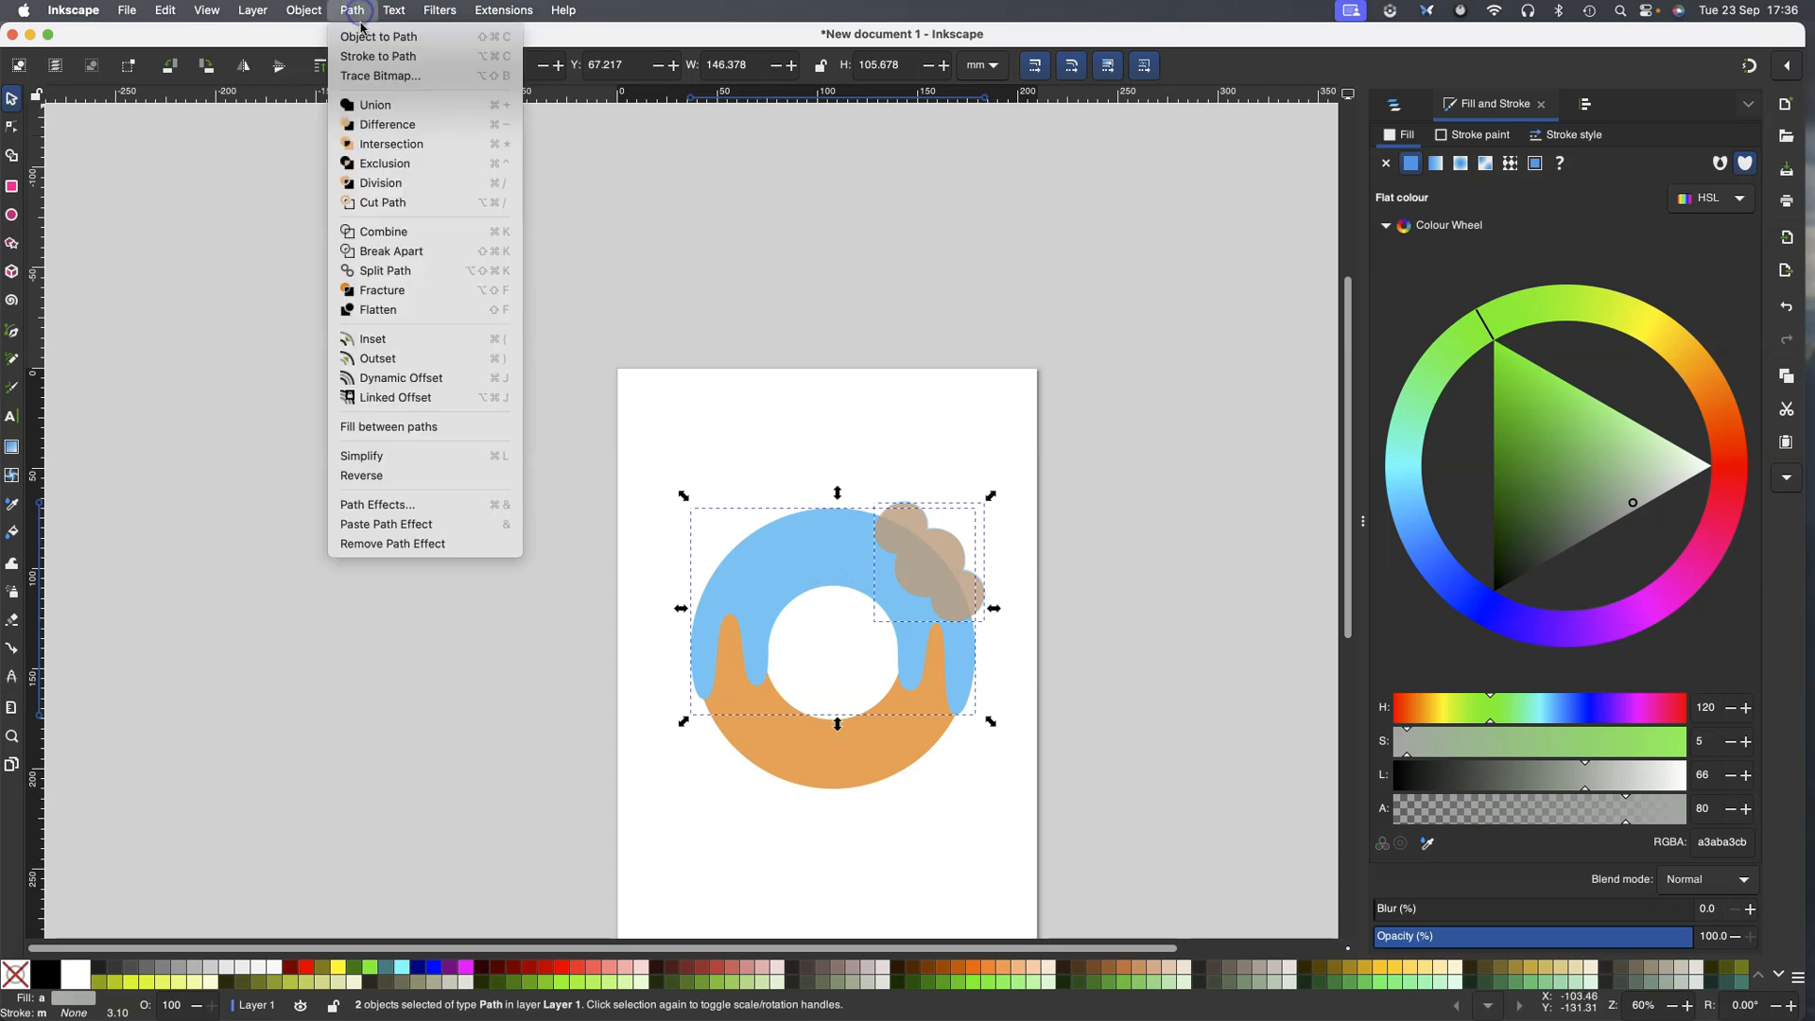
click(379, 127)
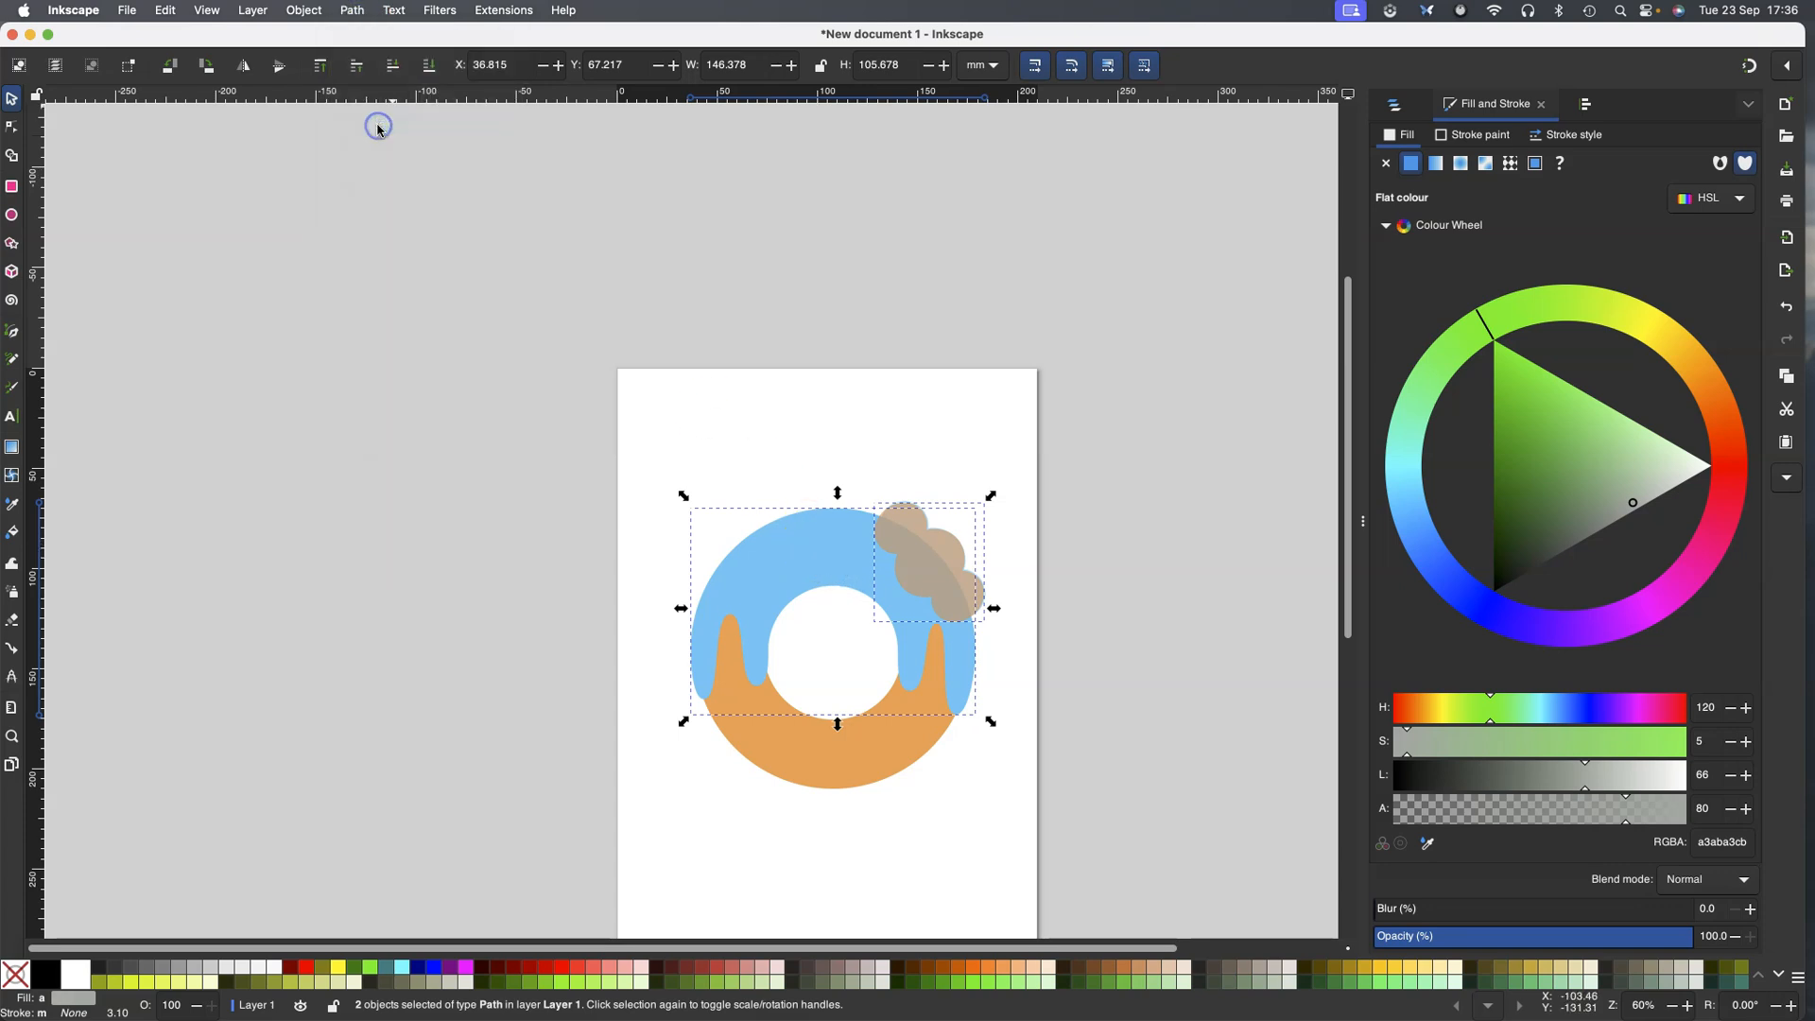
Subtract the remaining blue triple-circle shape from the orange donut base with Difference
click(950, 546)
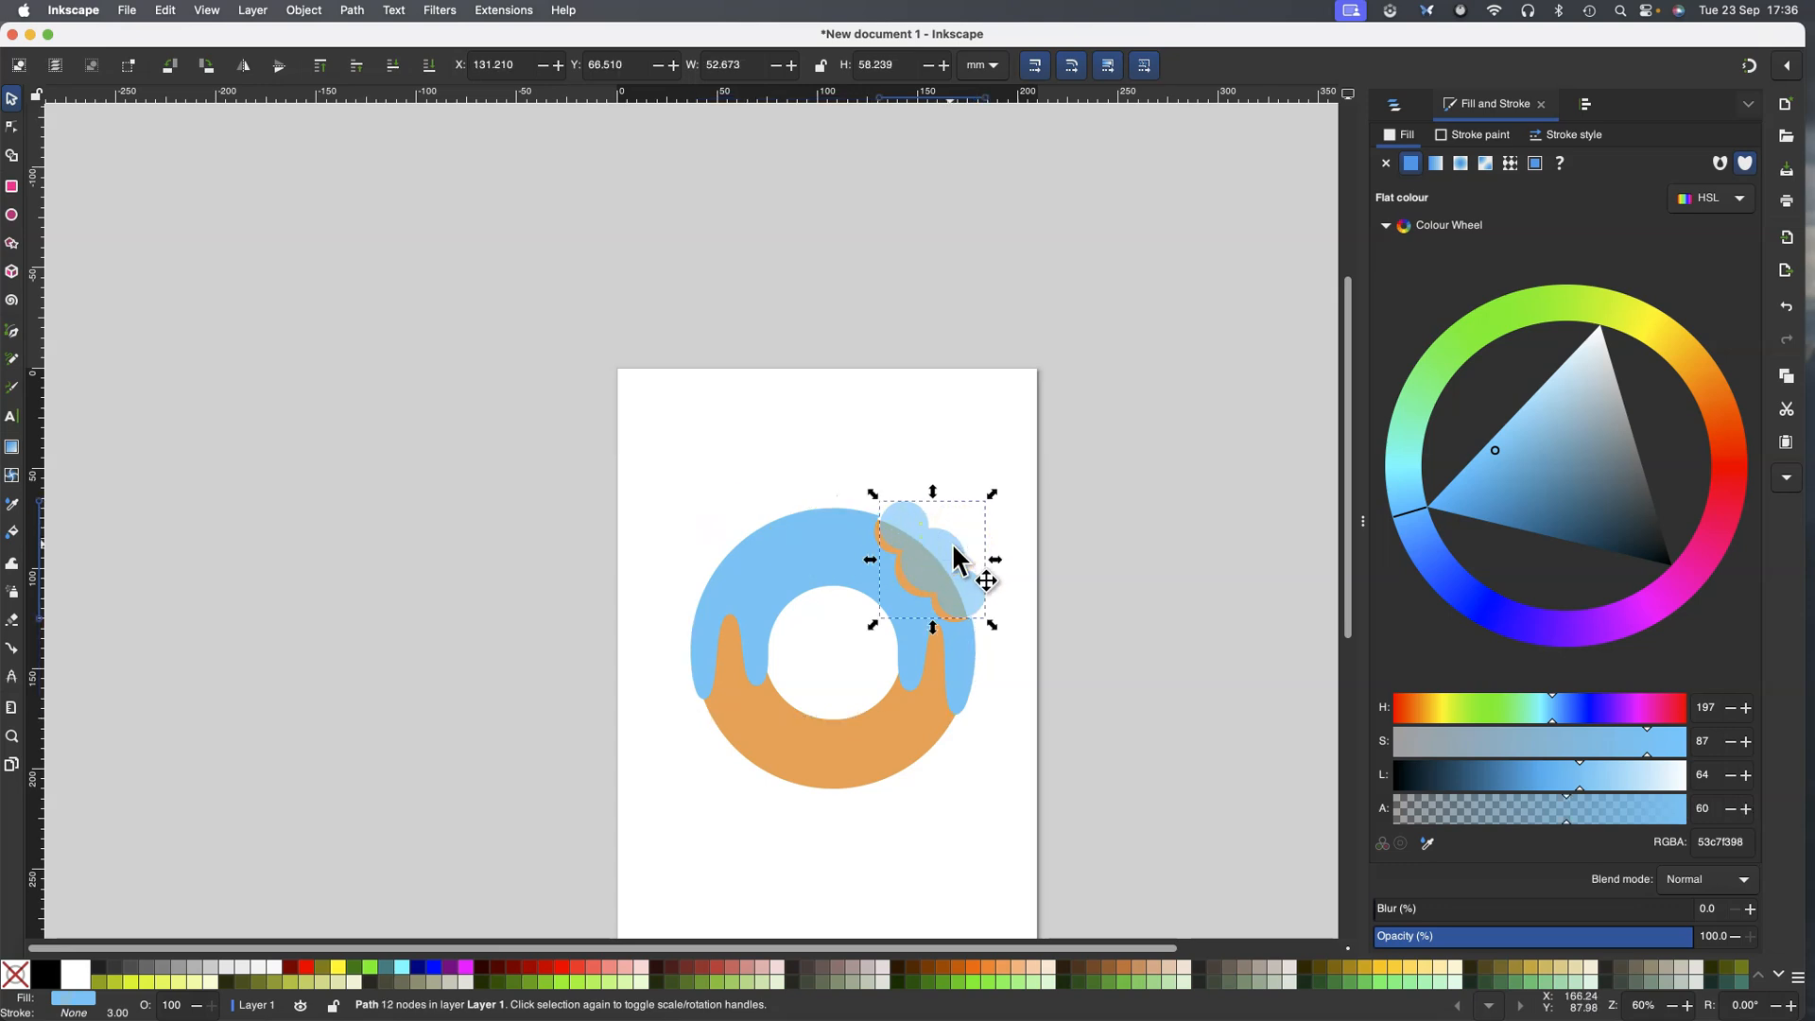
key(shift)
shift+click(910, 737)
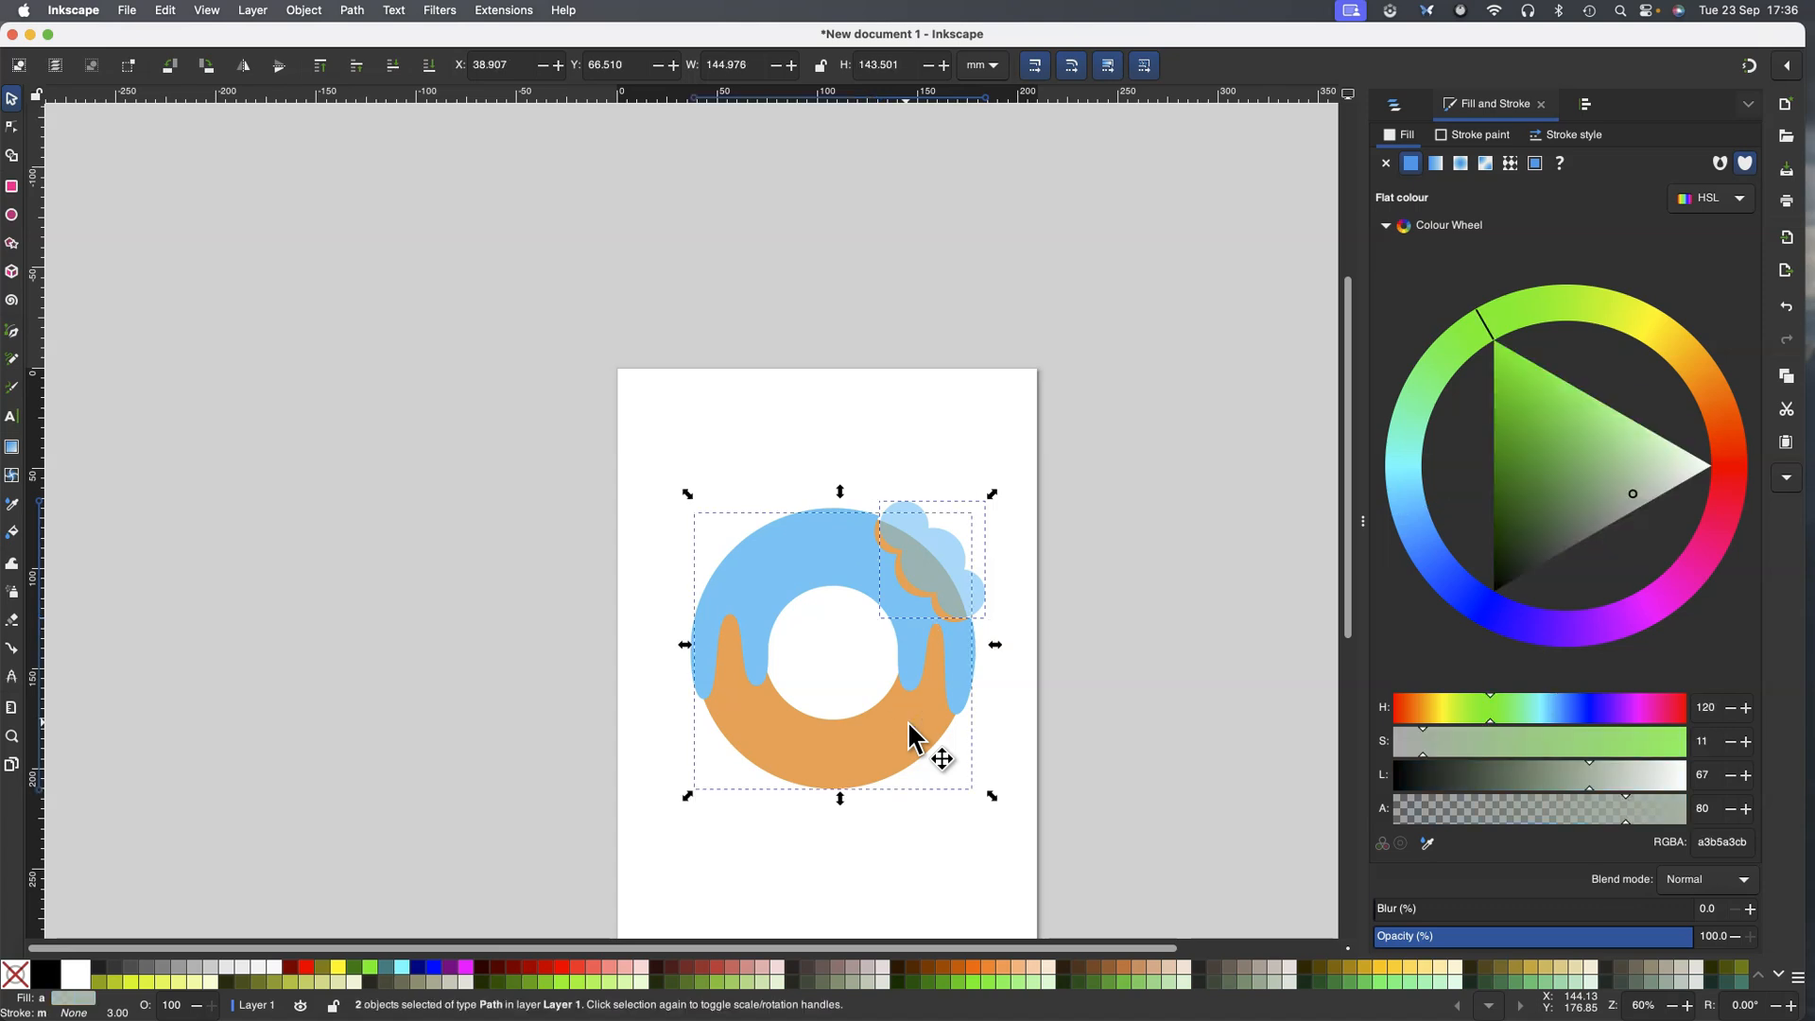
click(352, 9)
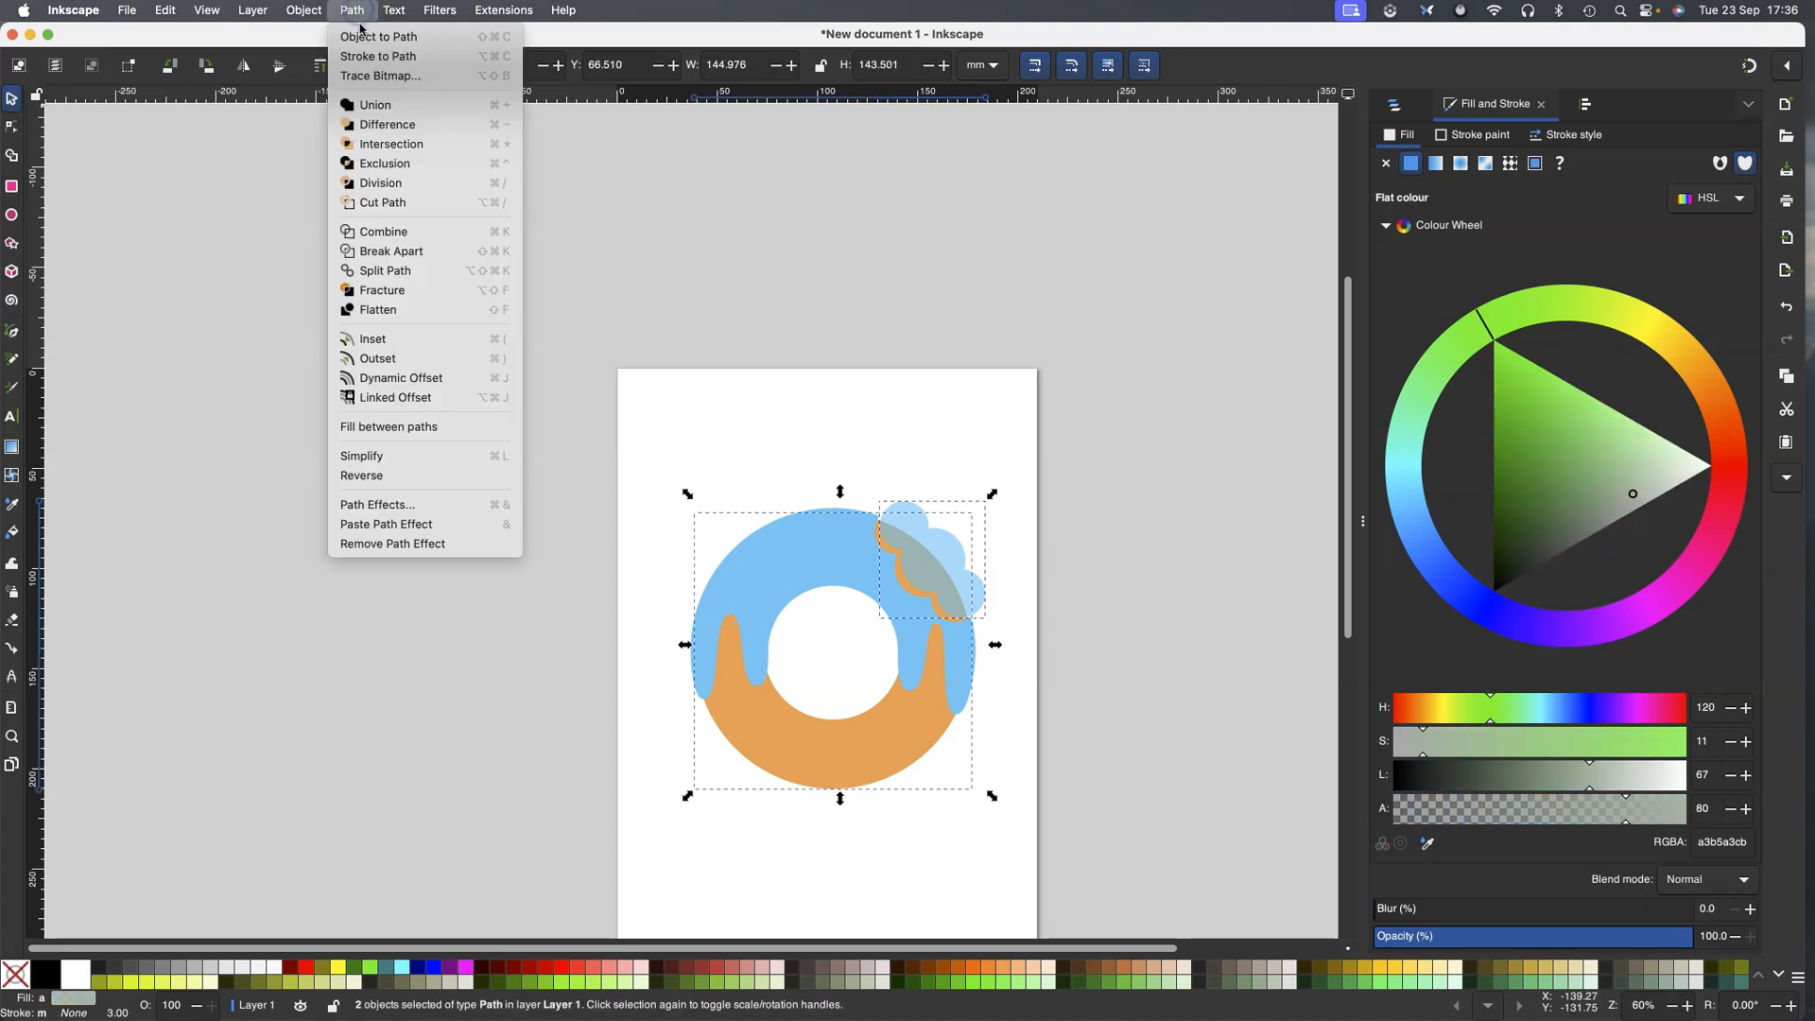
click(382, 126)
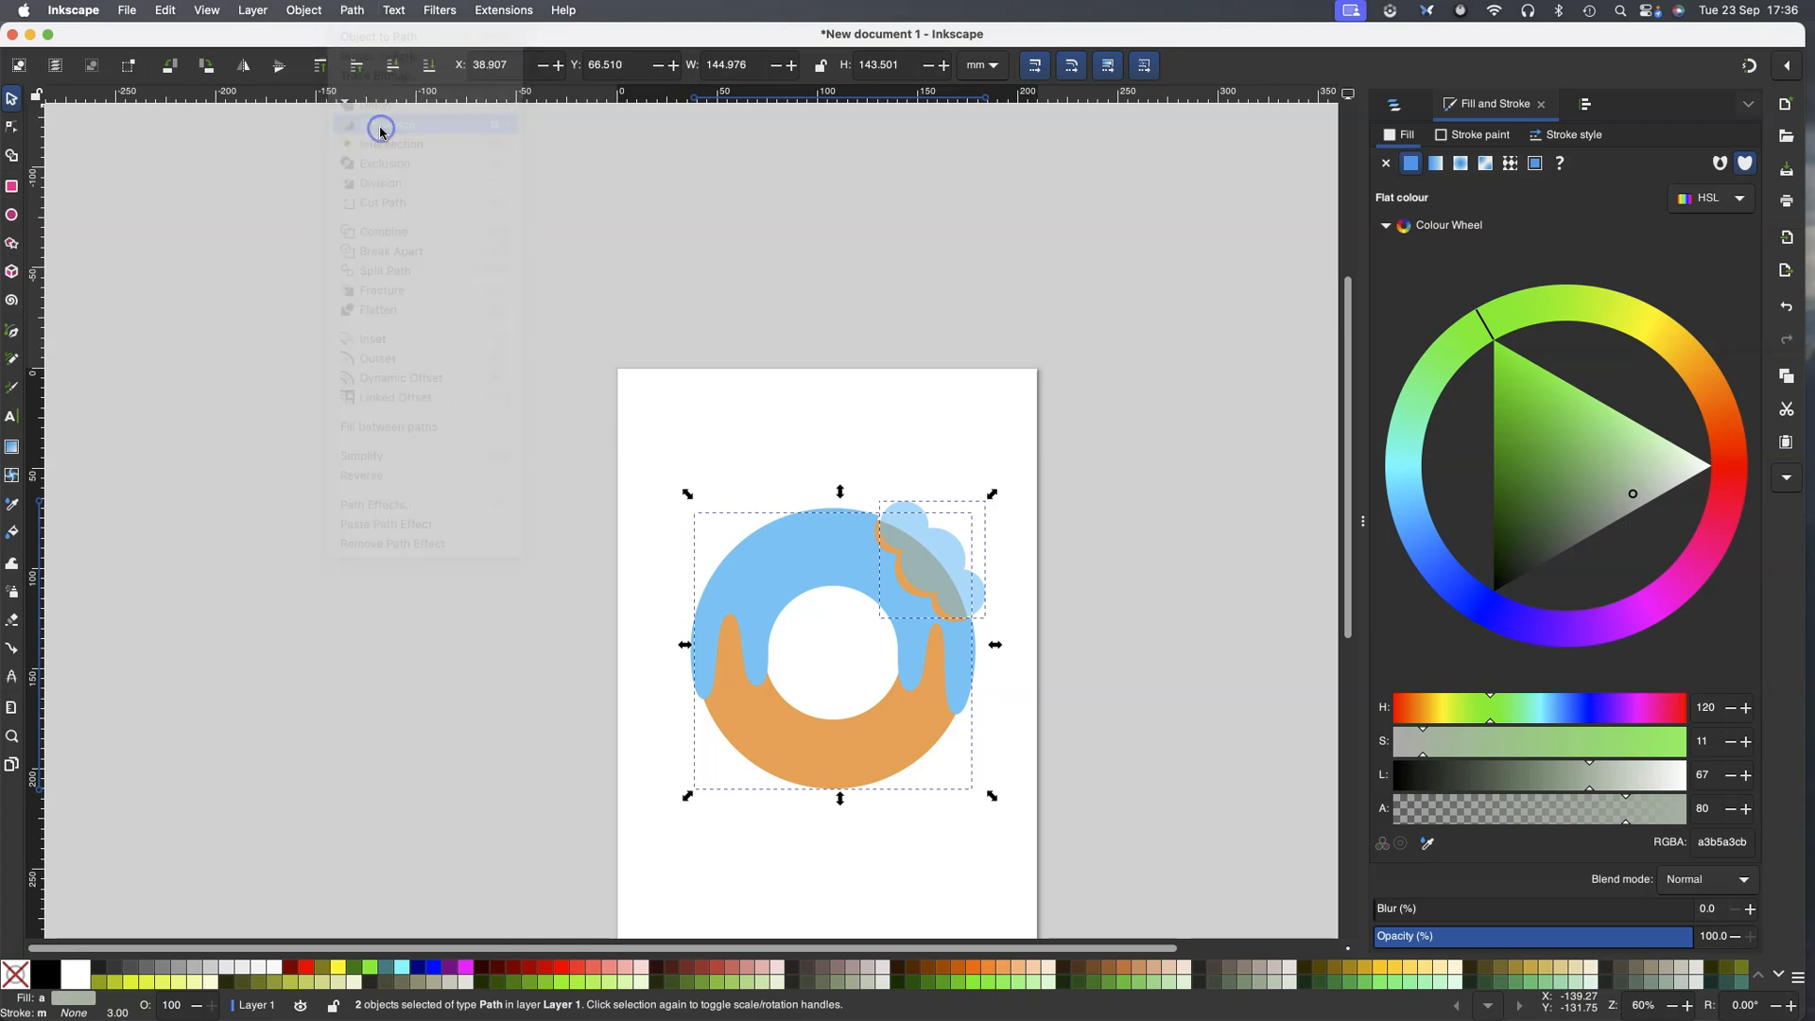
click(1120, 422)
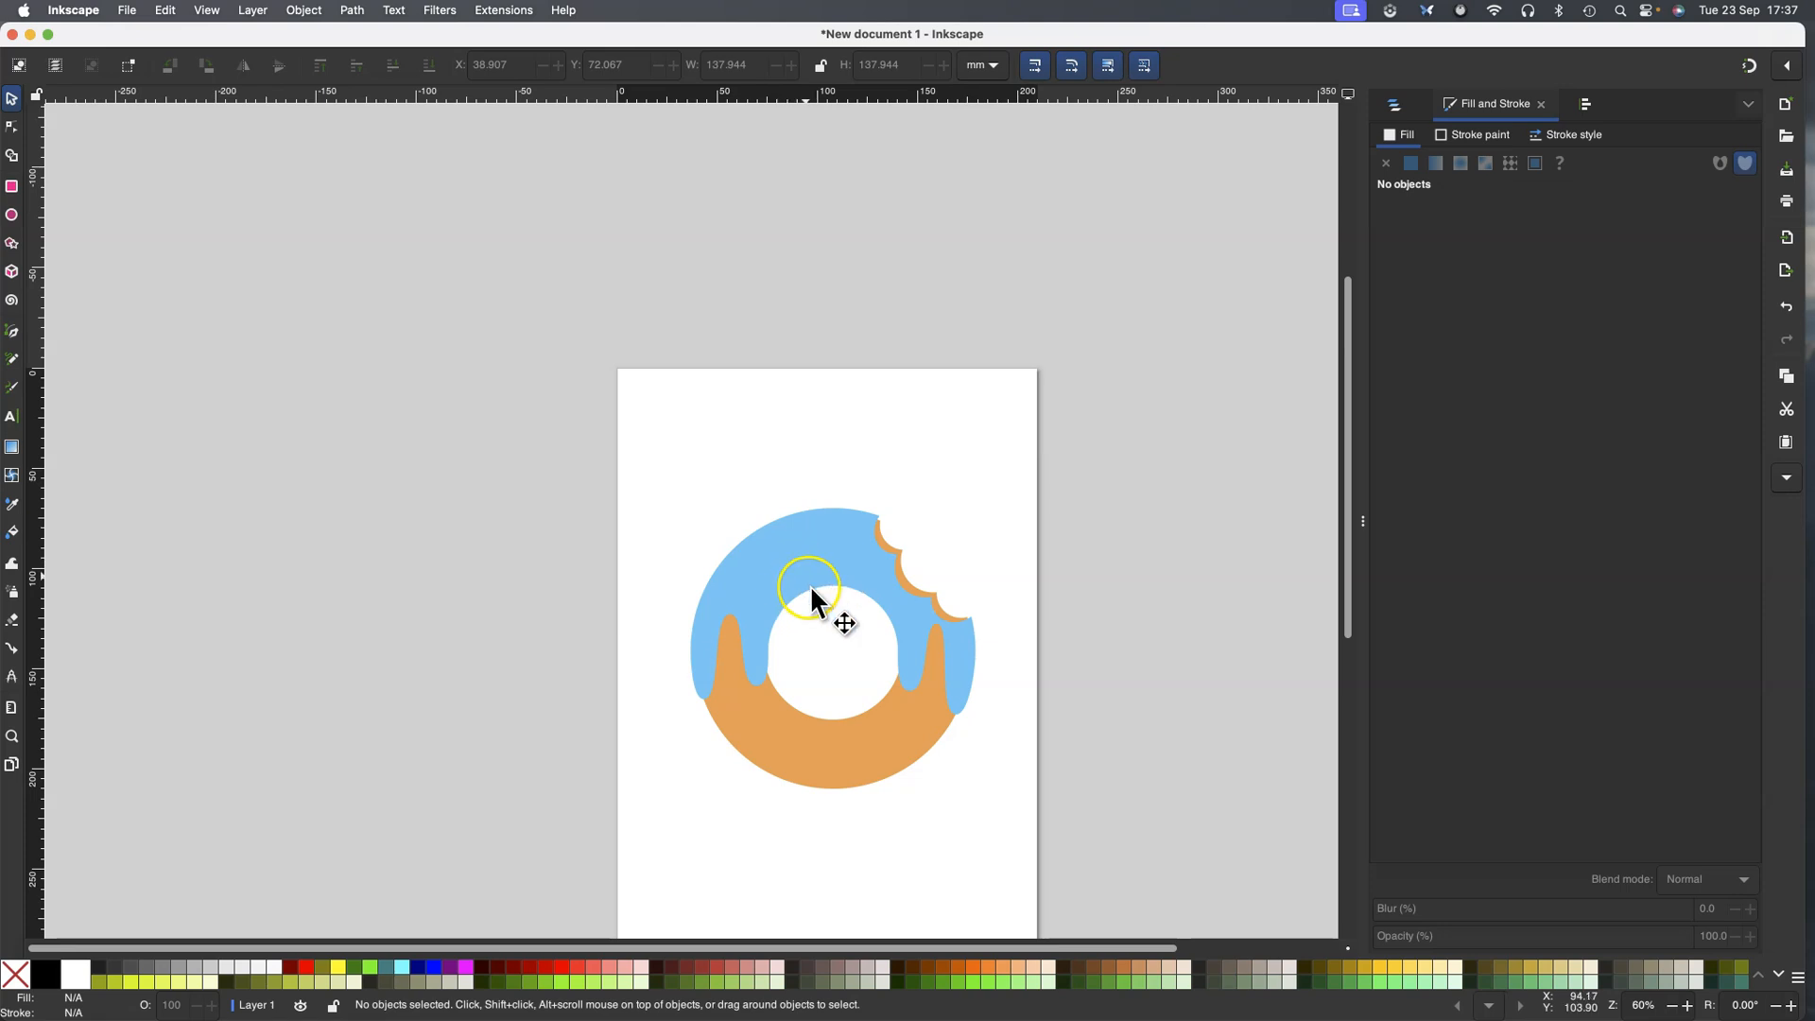
Draw a rectangle about 36 × 16.6 mm above the donut's upper left and round its ends fully to a capsule
scroll(848, 626, down, 2)
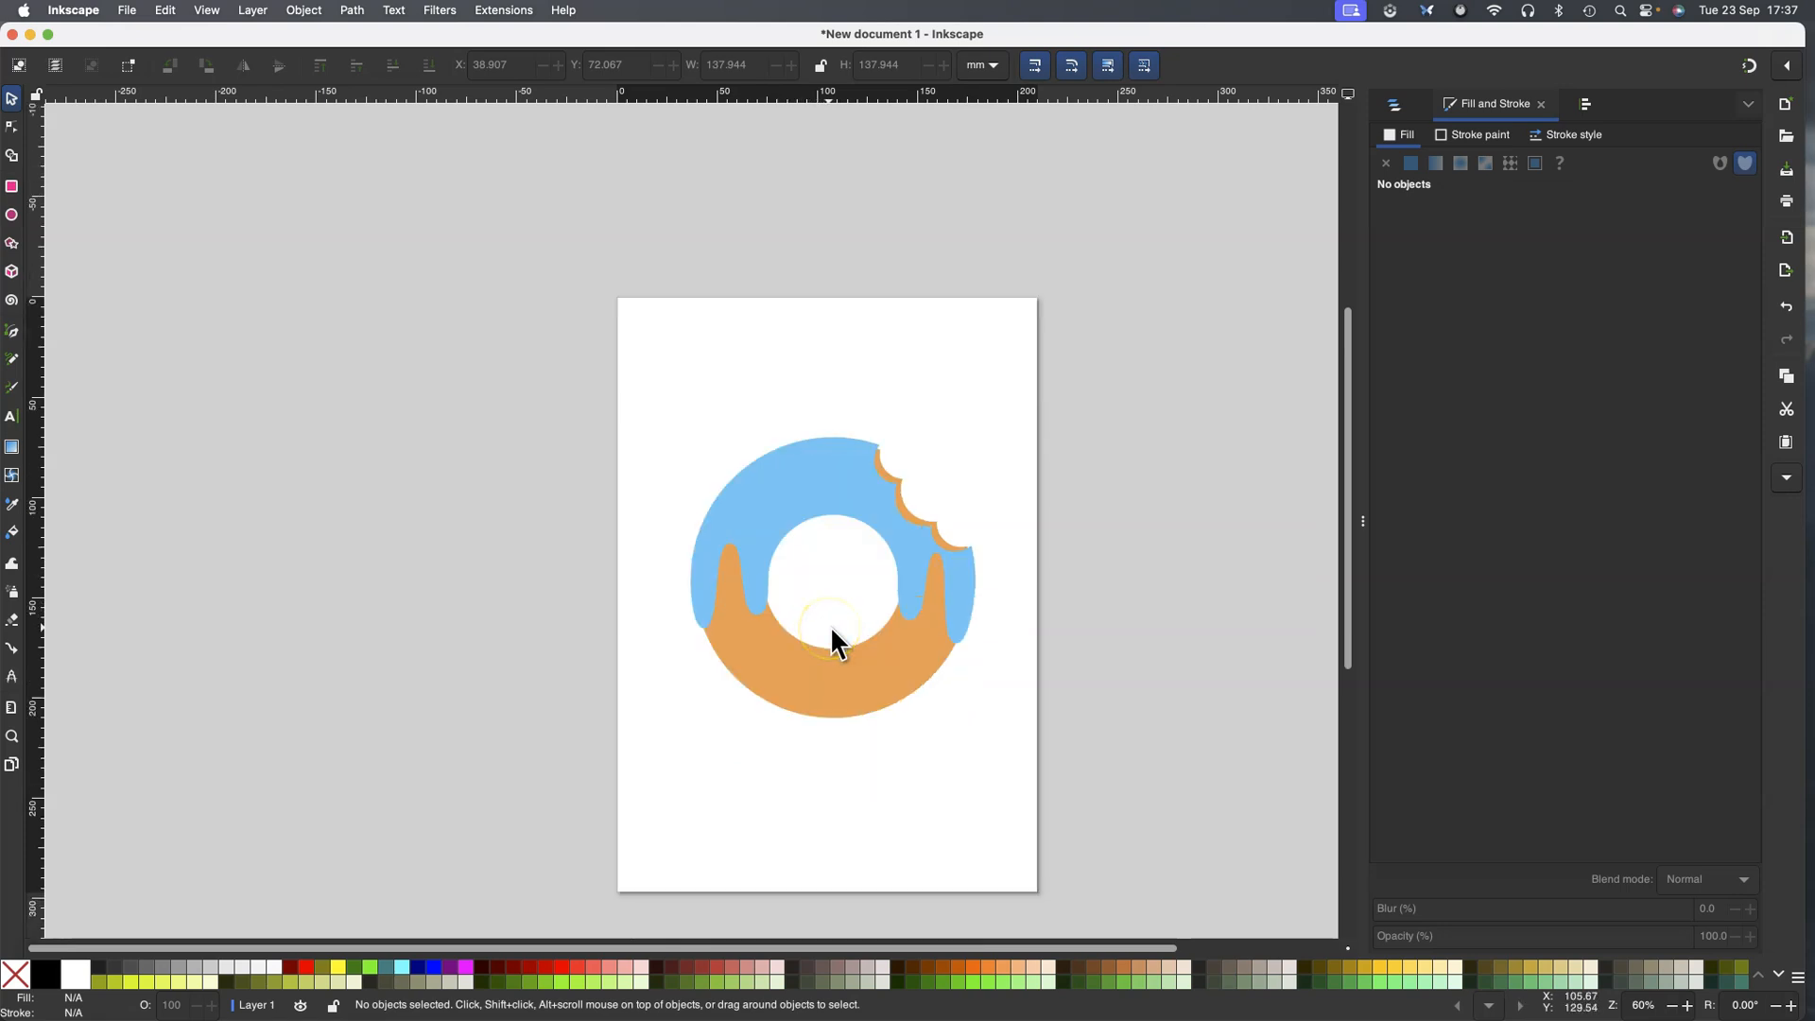
scroll(831, 627, up, 2)
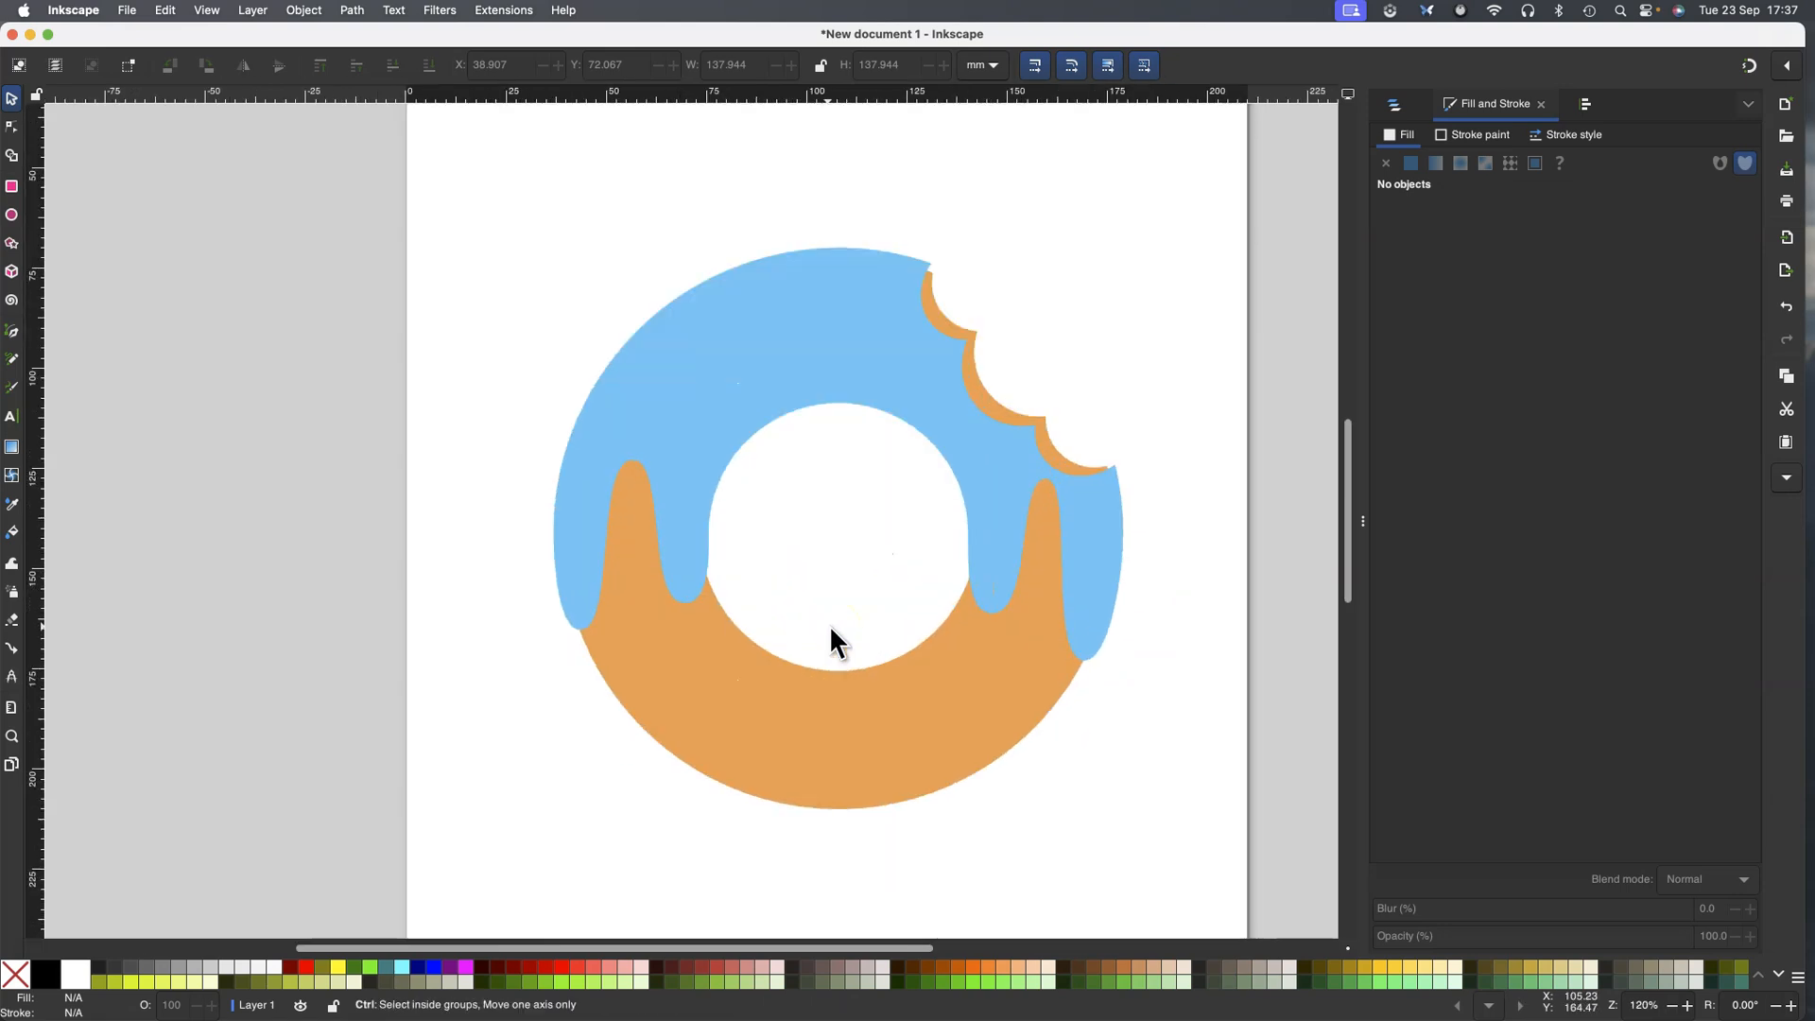
click(12, 187)
drag(474, 158, 619, 224)
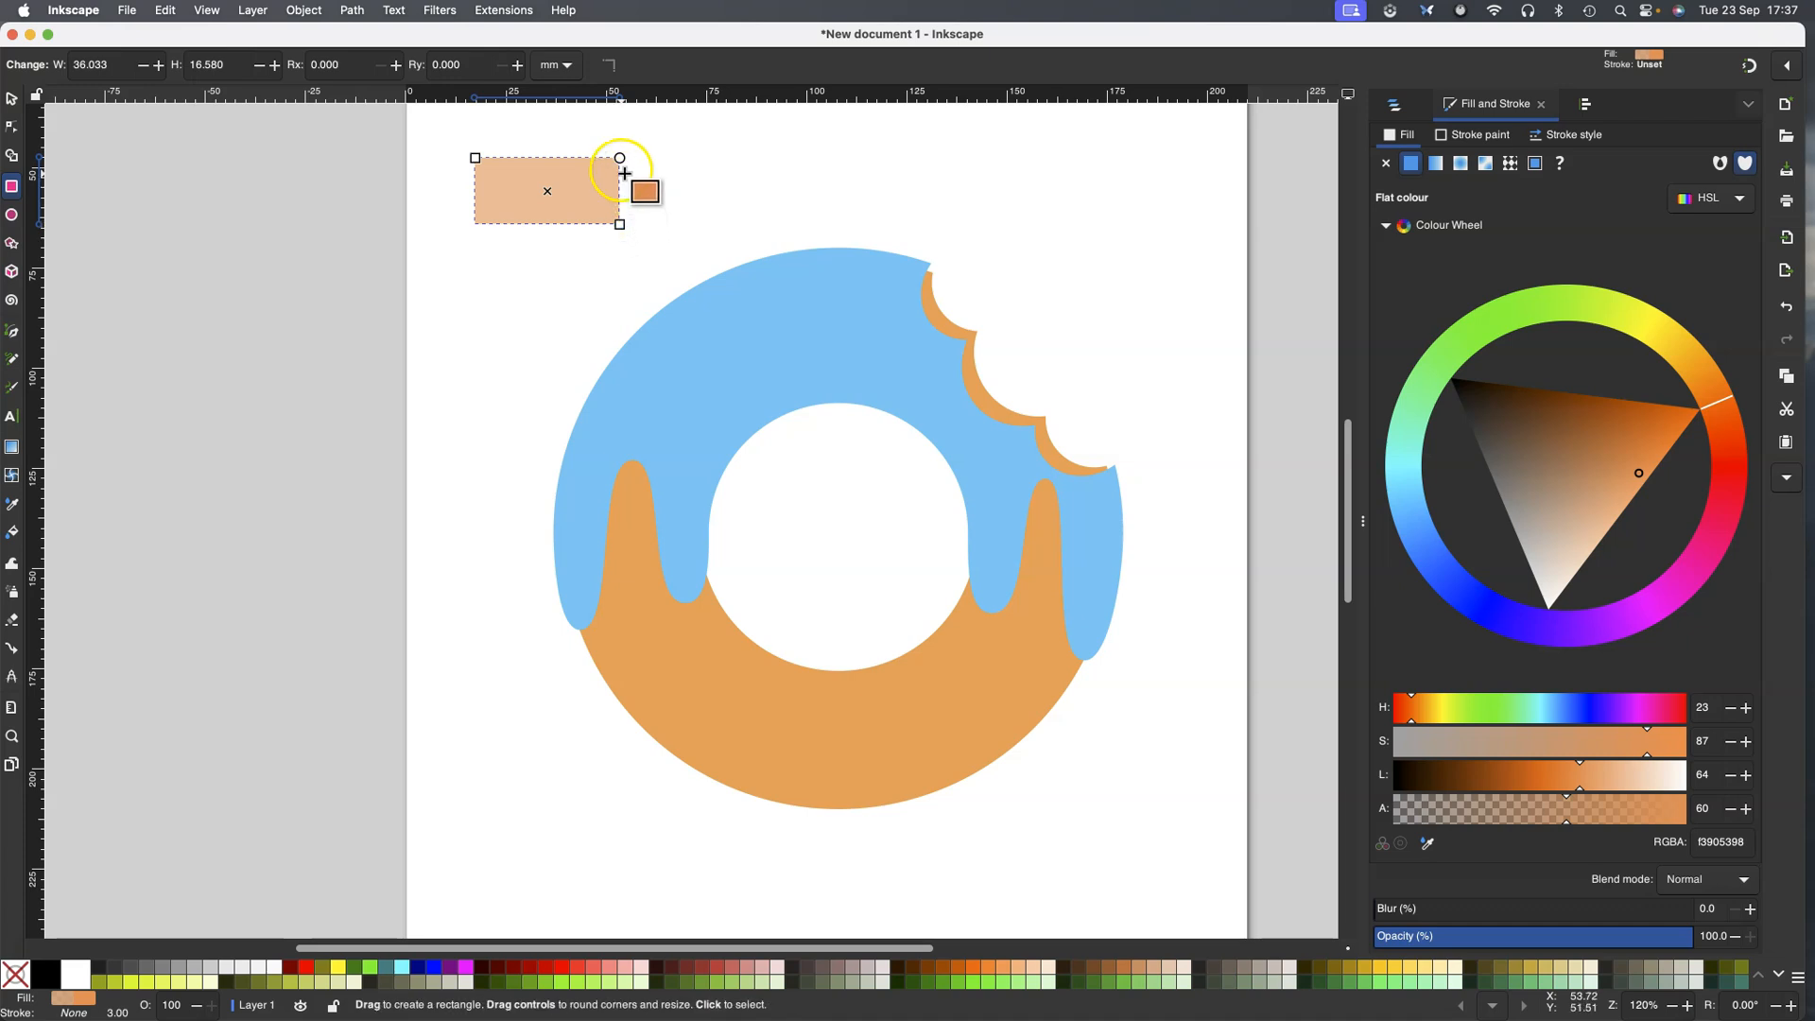
drag(621, 158, 610, 215)
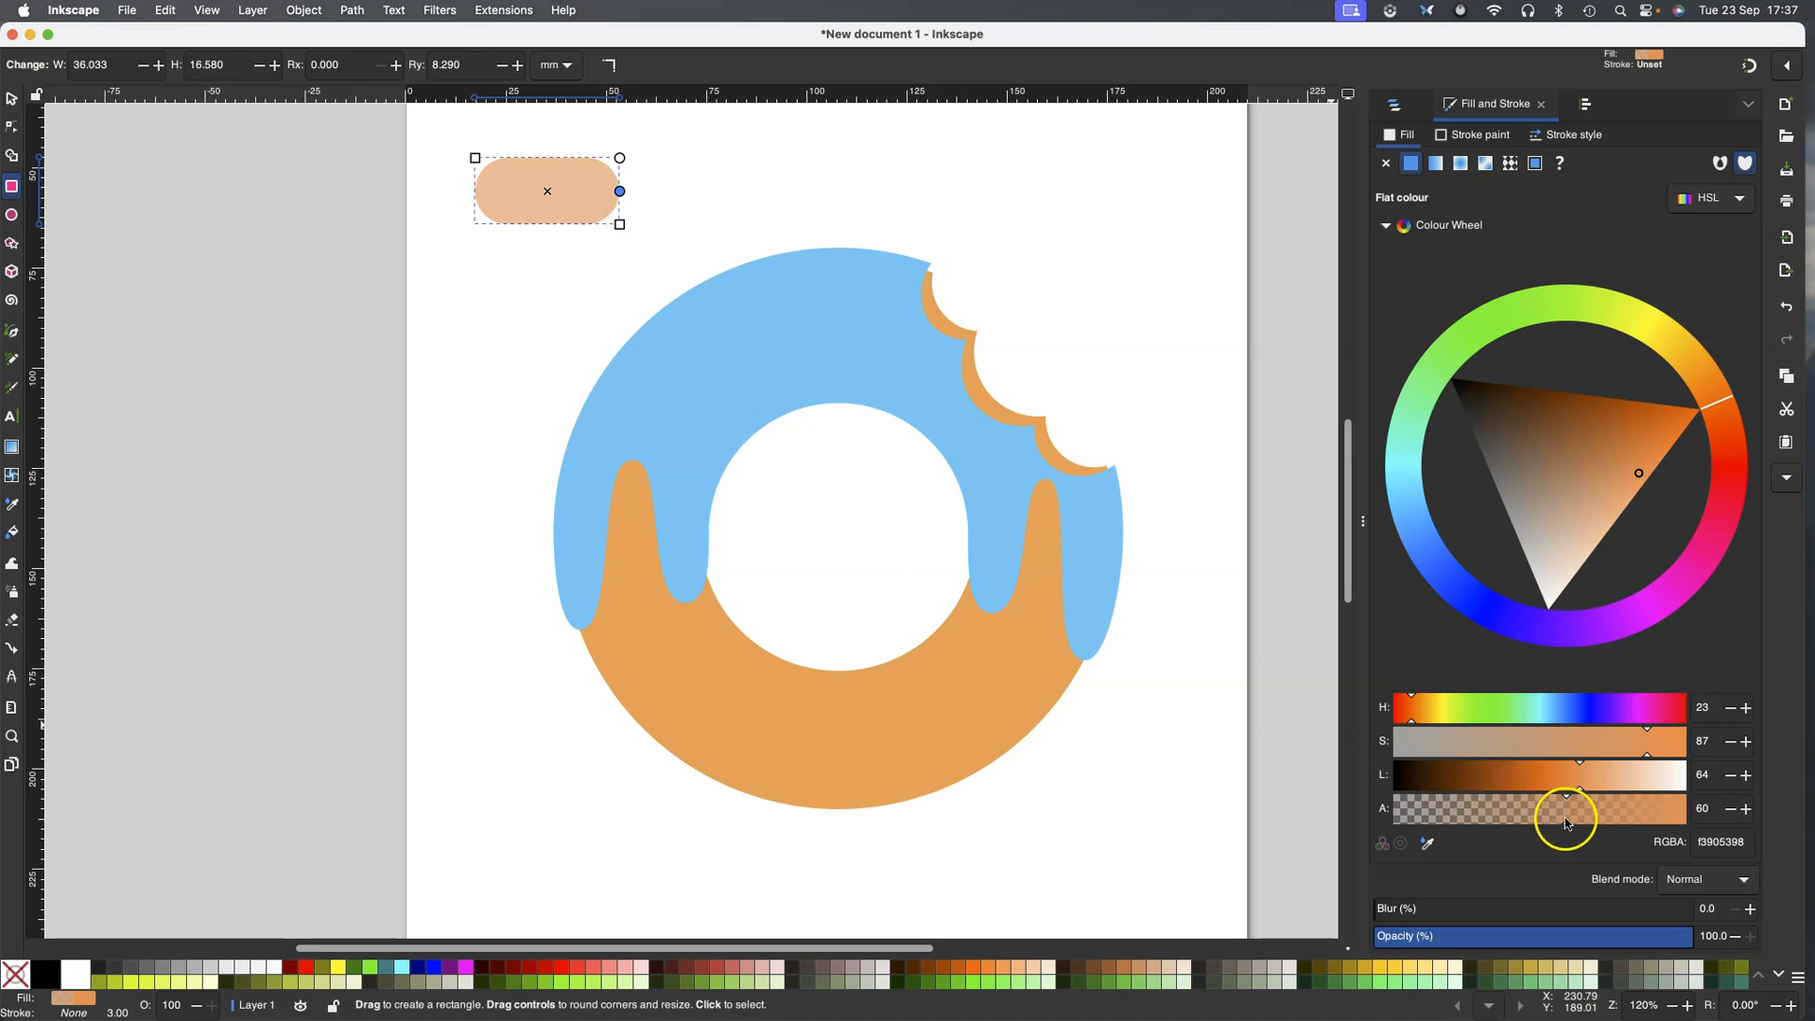
Make the capsule opaque yellow with hue 56 and alpha 100, and shrink it to about 6 × 2.7 mm
drag(1565, 823, 1697, 825)
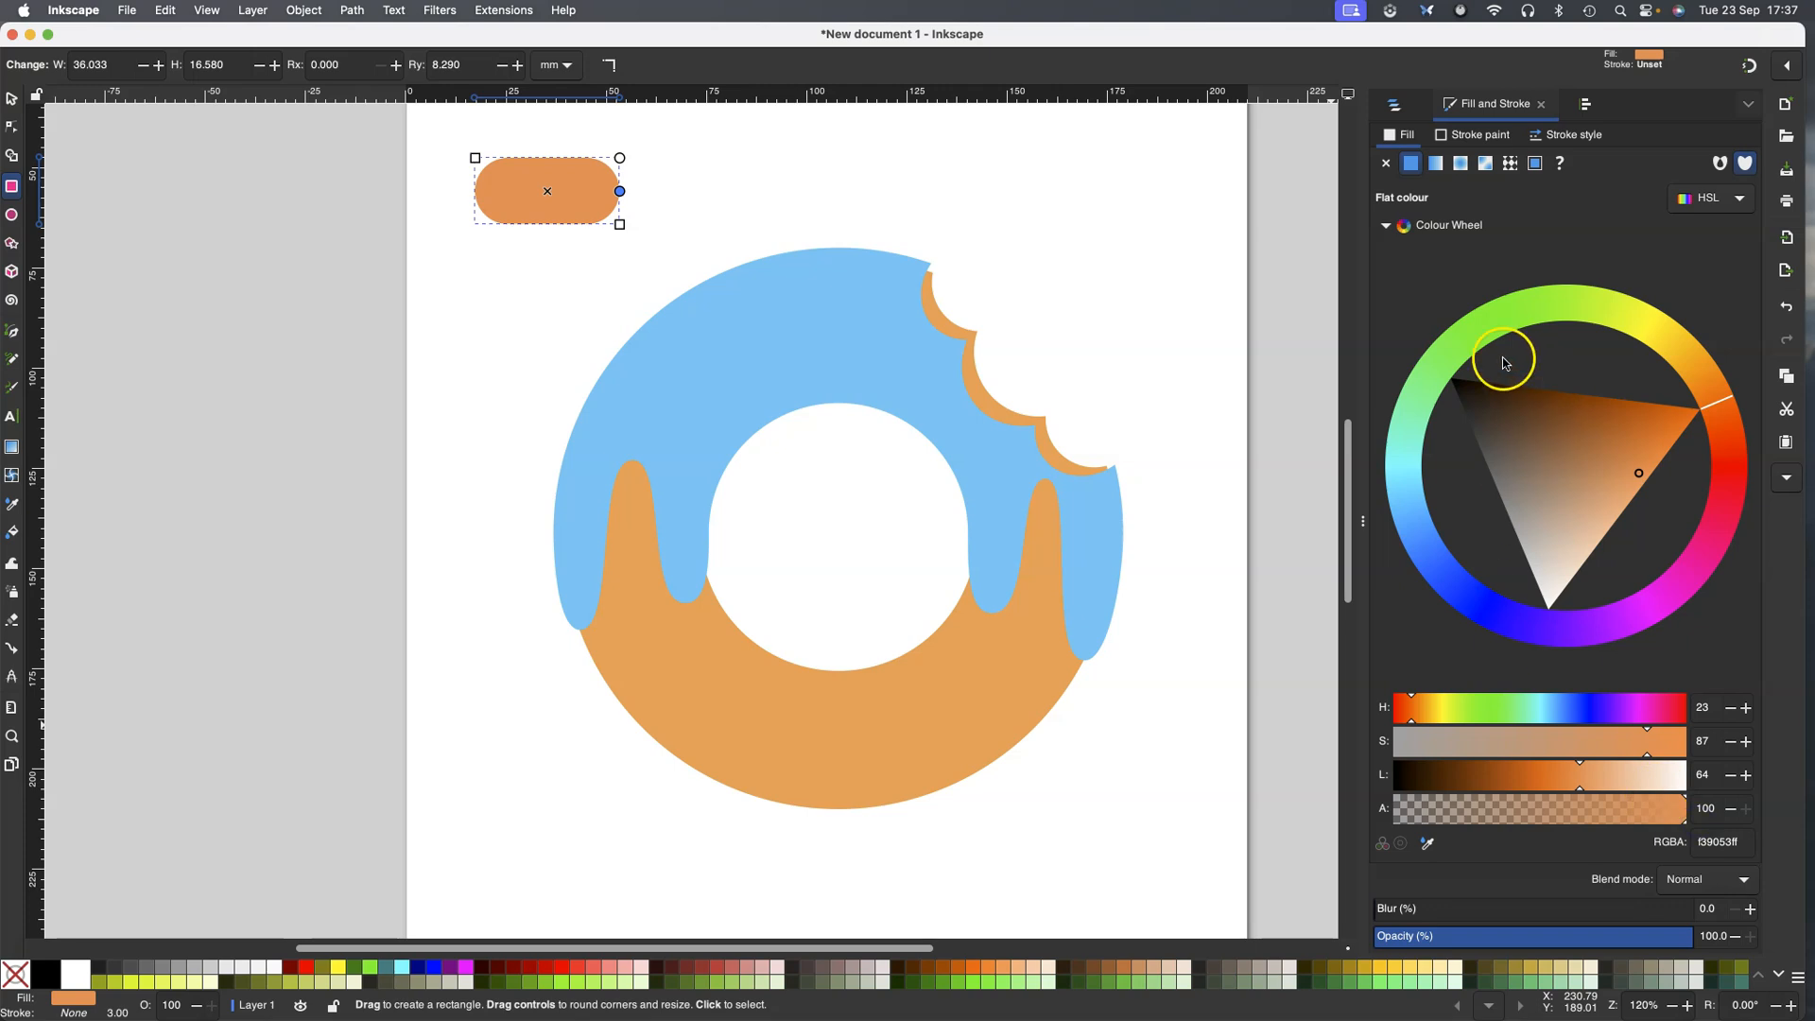
click(1654, 332)
drag(1654, 332, 1659, 335)
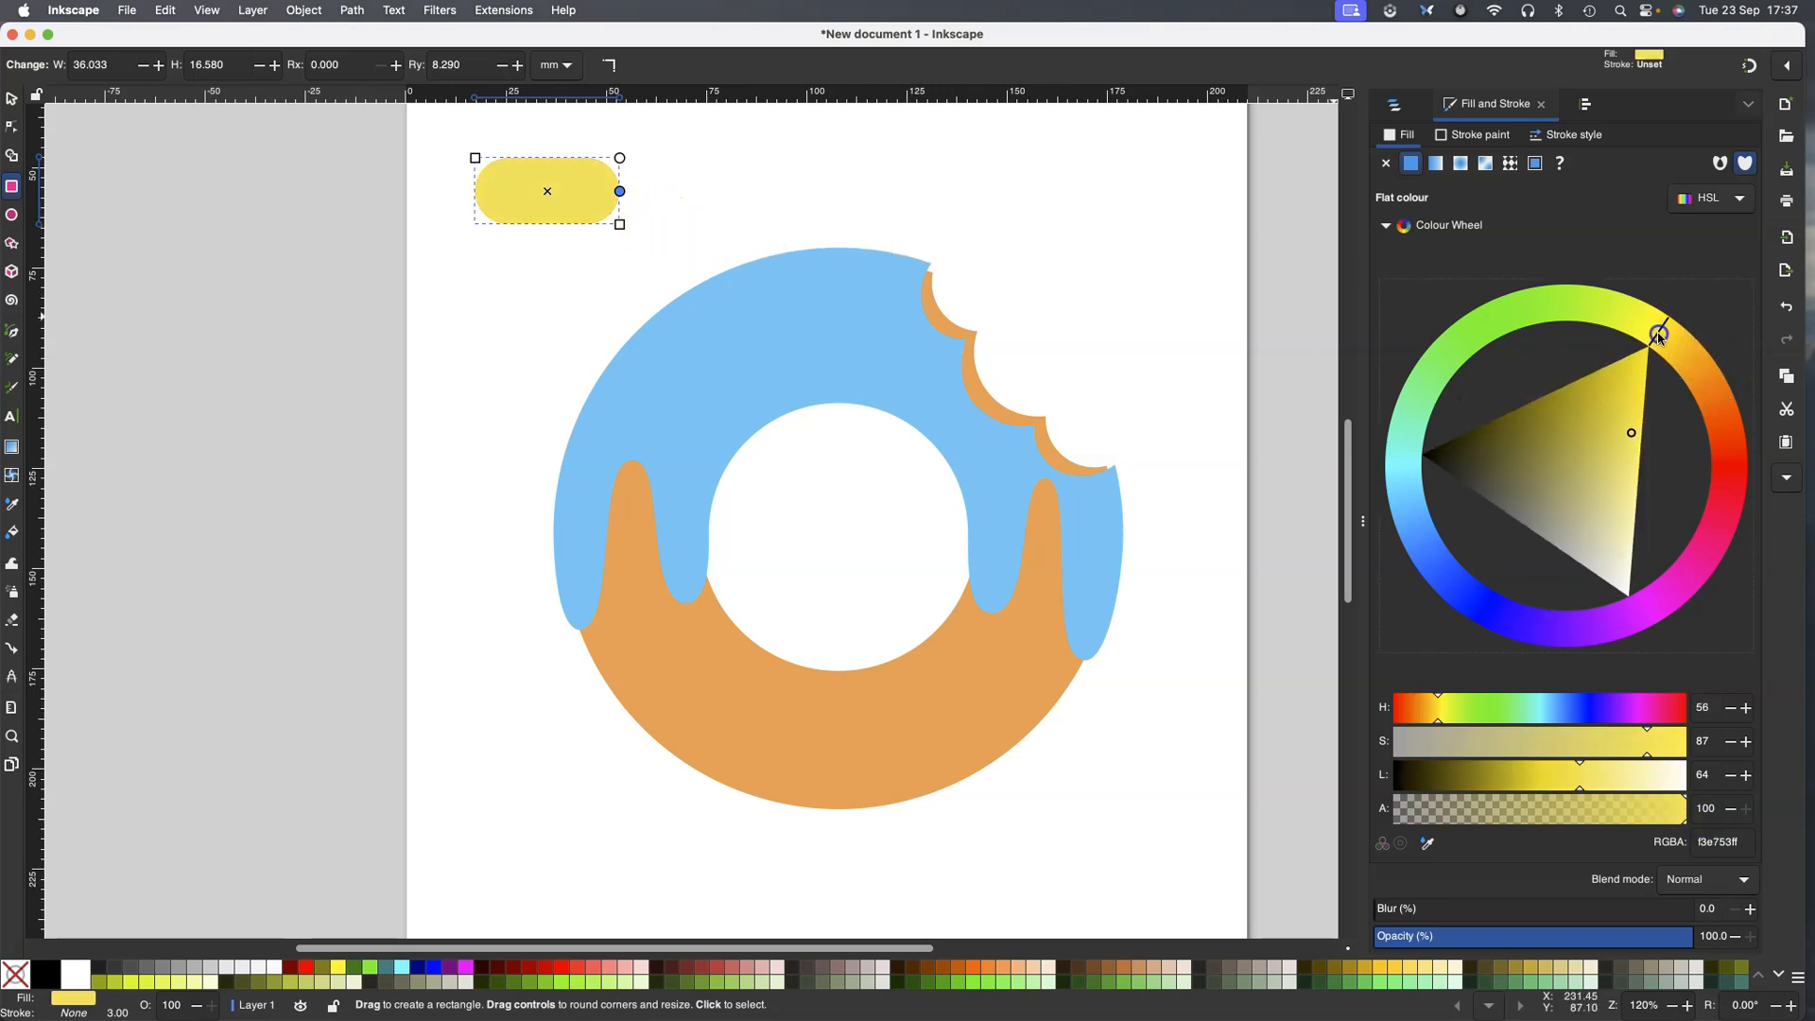
click(12, 98)
drag(629, 235, 508, 174)
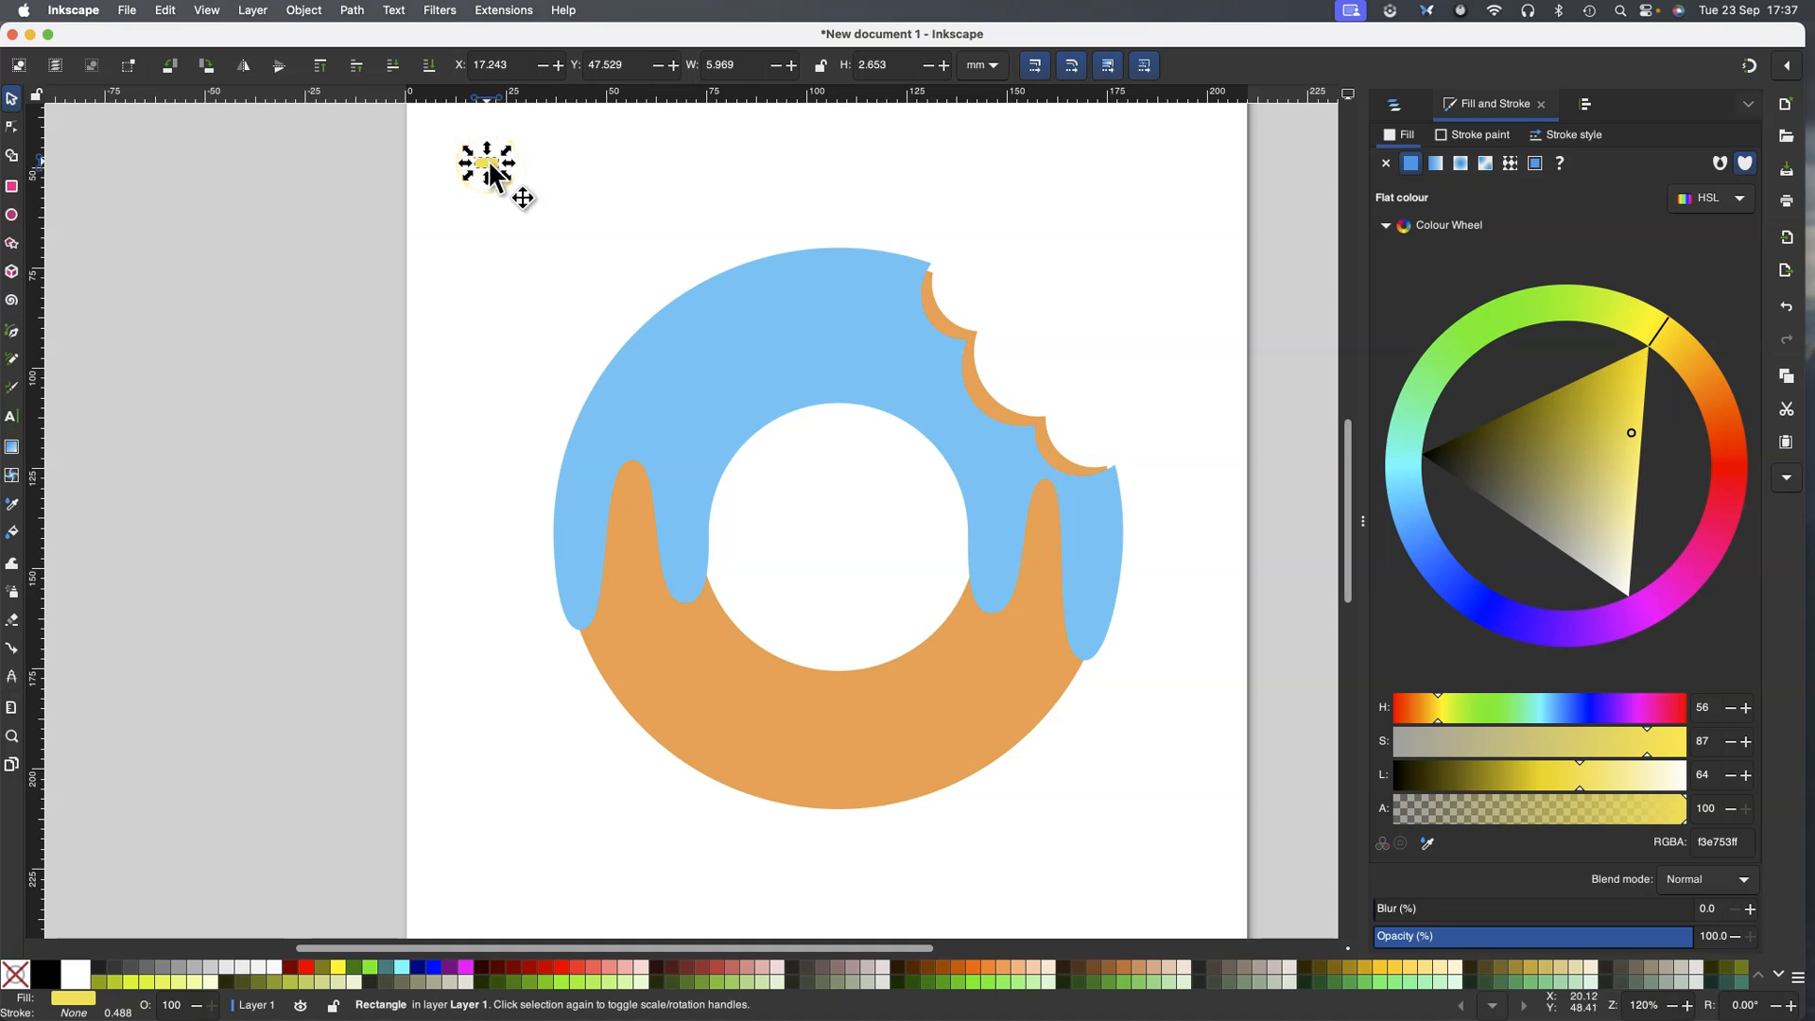
Stamp horizontal copies of the yellow sprinkle across the blue icing, leaving the original beside the donut's upper left
mouse_move(491, 170)
mouse_down()
mouse_move(693, 254)
mouse_move(882, 283)
mouse_move(814, 310)
mouse_move(749, 299)
mouse_move(750, 360)
mouse_move(808, 371)
mouse_move(818, 343)
mouse_move(864, 357)
mouse_move(891, 337)
mouse_move(1005, 487)
mouse_move(1092, 517)
mouse_move(890, 433)
mouse_move(836, 375)
mouse_move(738, 411)
mouse_up()
key(space)
key(space)
key(space)
key(space)
key(space)
key(space)
key(space)
key(space)
key(space)
key(space)
key(space)
mouse_move(739, 411)
mouse_down()
mouse_move(696, 396)
mouse_move(686, 344)
mouse_move(645, 416)
mouse_move(697, 462)
mouse_move(607, 474)
mouse_move(567, 305)
mouse_up()
key(space)
key(space)
key(space)
key(space)
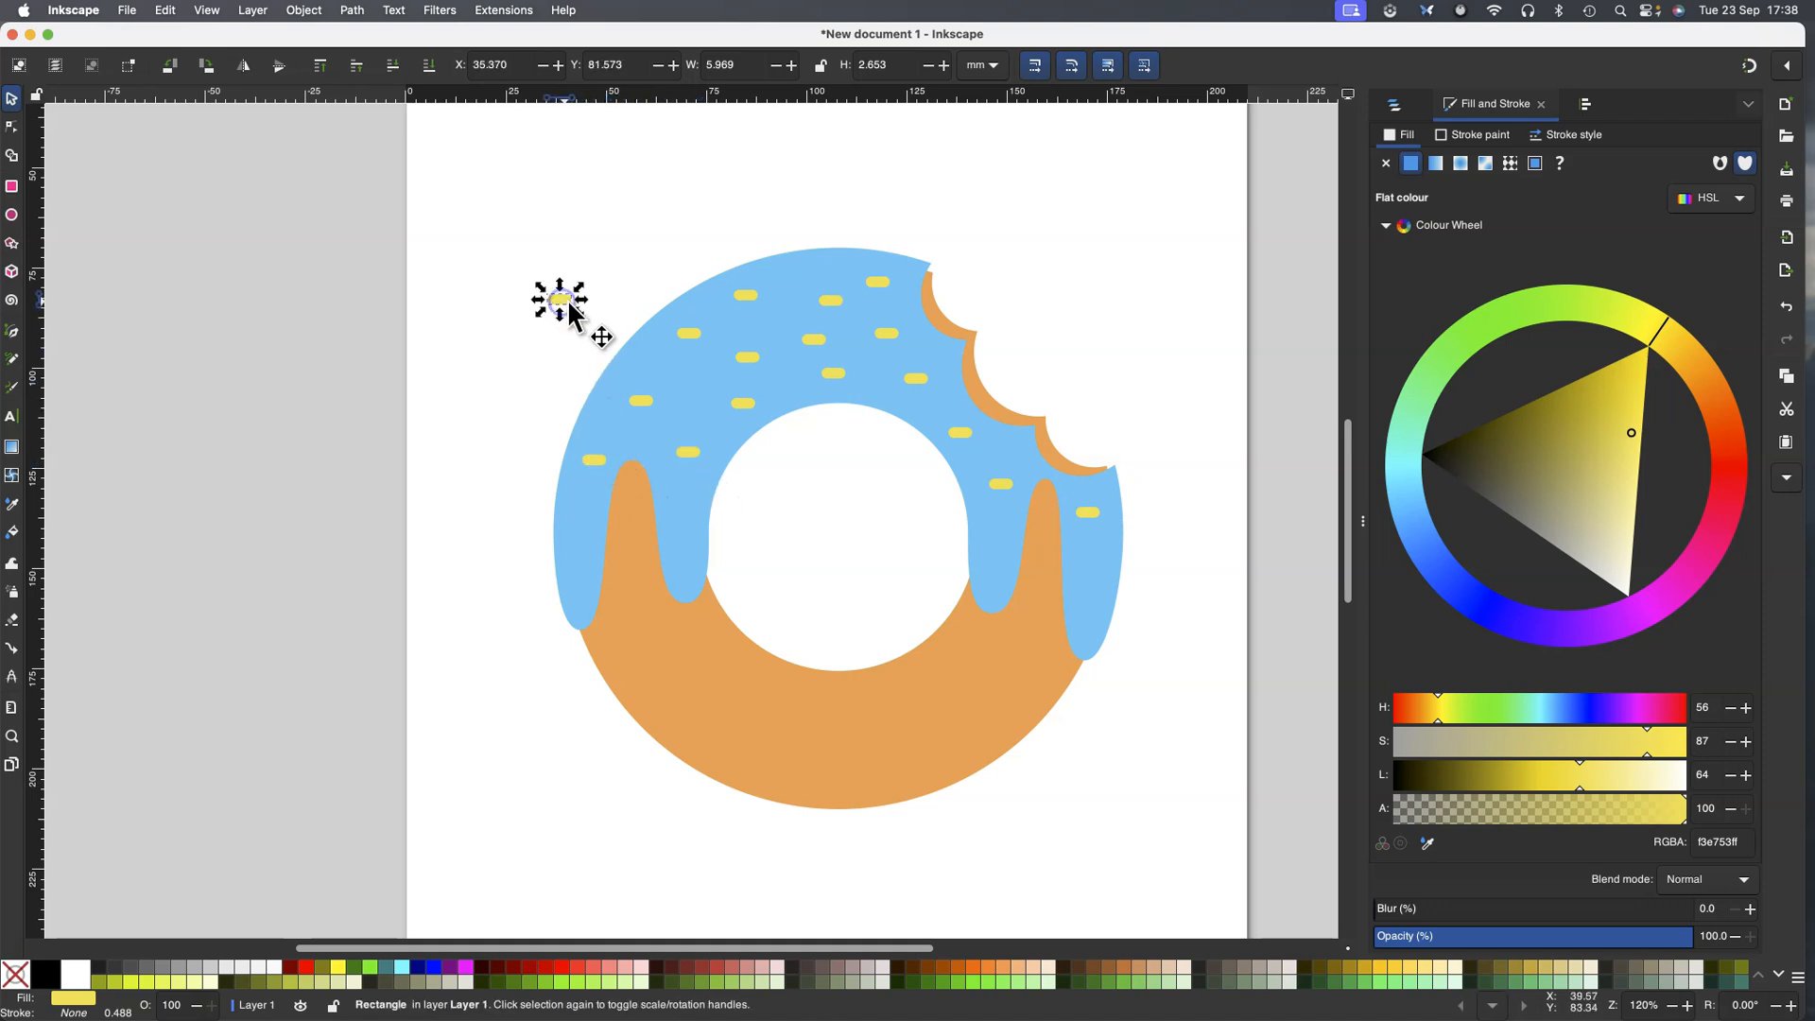
Rotate the spare sprinkle counterclockwise so its right end tilts upward
click(565, 303)
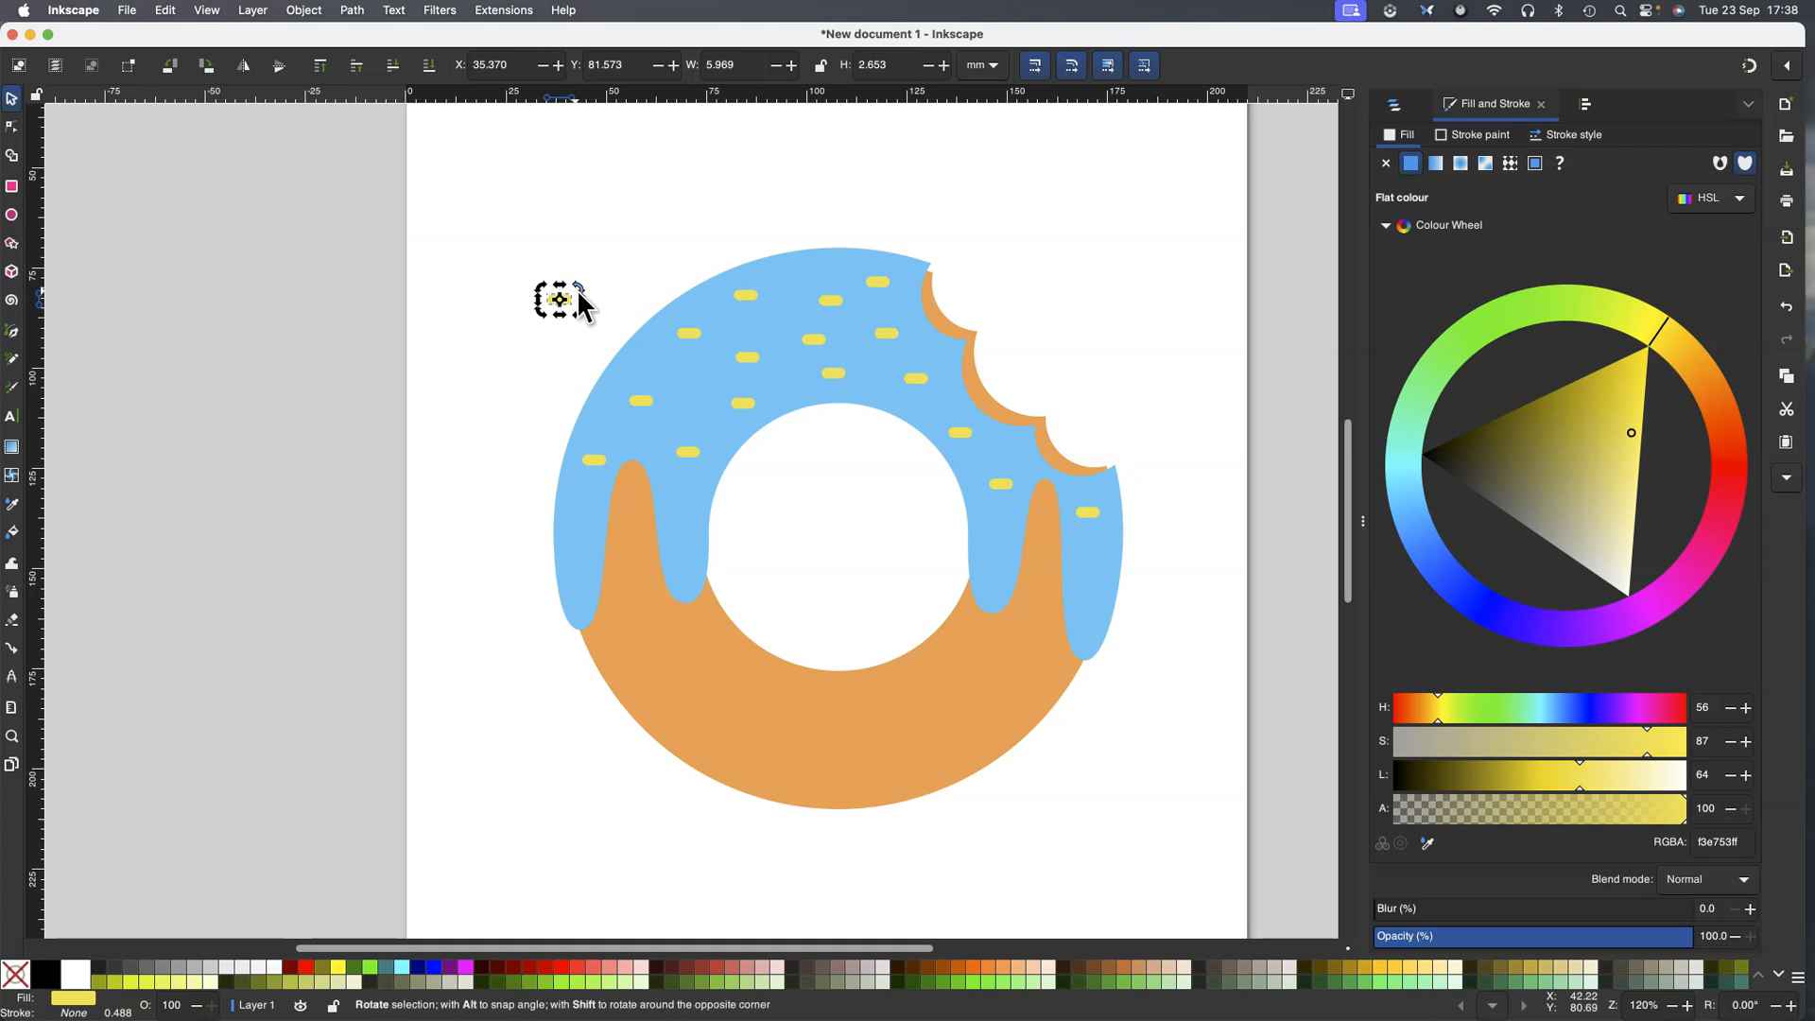
drag(579, 292, 571, 295)
click(568, 294)
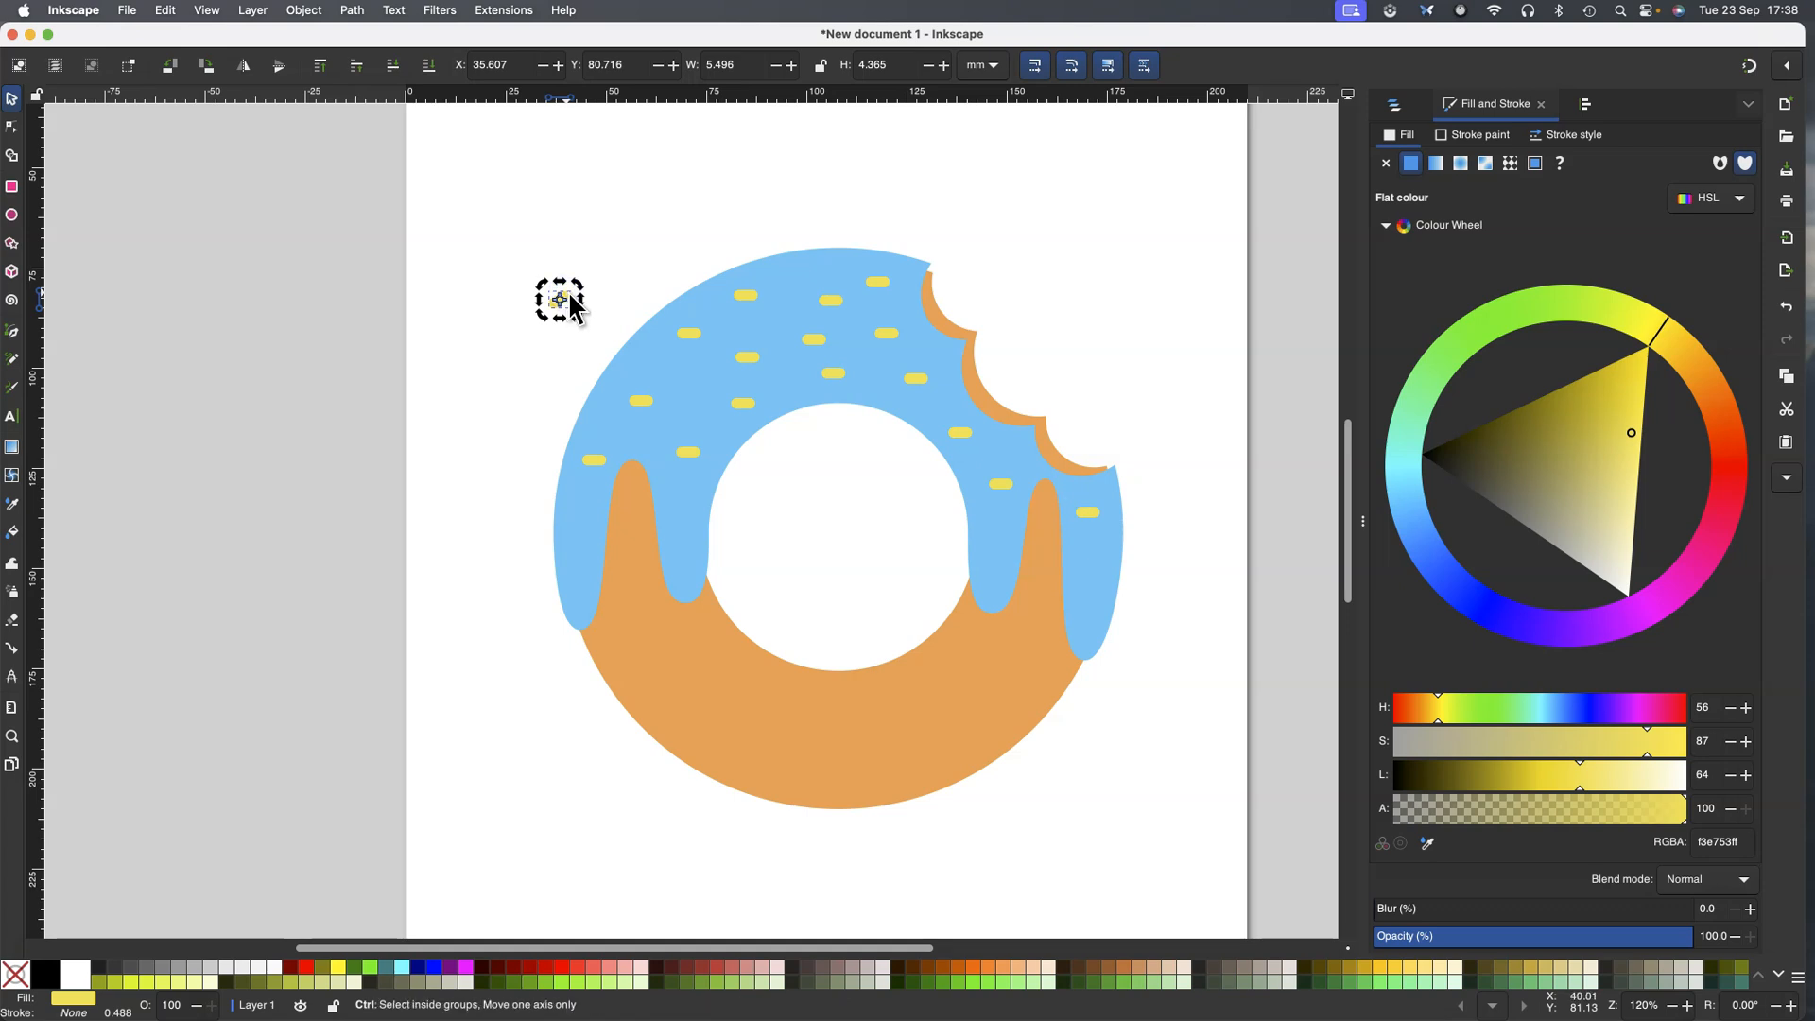
Stamp copies of the tilted sprinkle between the horizontal ones on the icing's left and upper areas
scroll(571, 305, up, 2)
click(567, 305)
click(555, 309)
mouse_move(557, 306)
mouse_down()
mouse_move(628, 419)
mouse_move(629, 653)
mouse_move(609, 727)
mouse_move(794, 674)
mouse_move(749, 470)
mouse_move(777, 434)
mouse_move(1003, 467)
mouse_move(1008, 384)
mouse_move(1051, 263)
mouse_move(1178, 342)
mouse_move(1189, 447)
mouse_up()
key(space)
key(space)
key(space)
key(space)
key(space)
key(space)
key(space)
key(space)
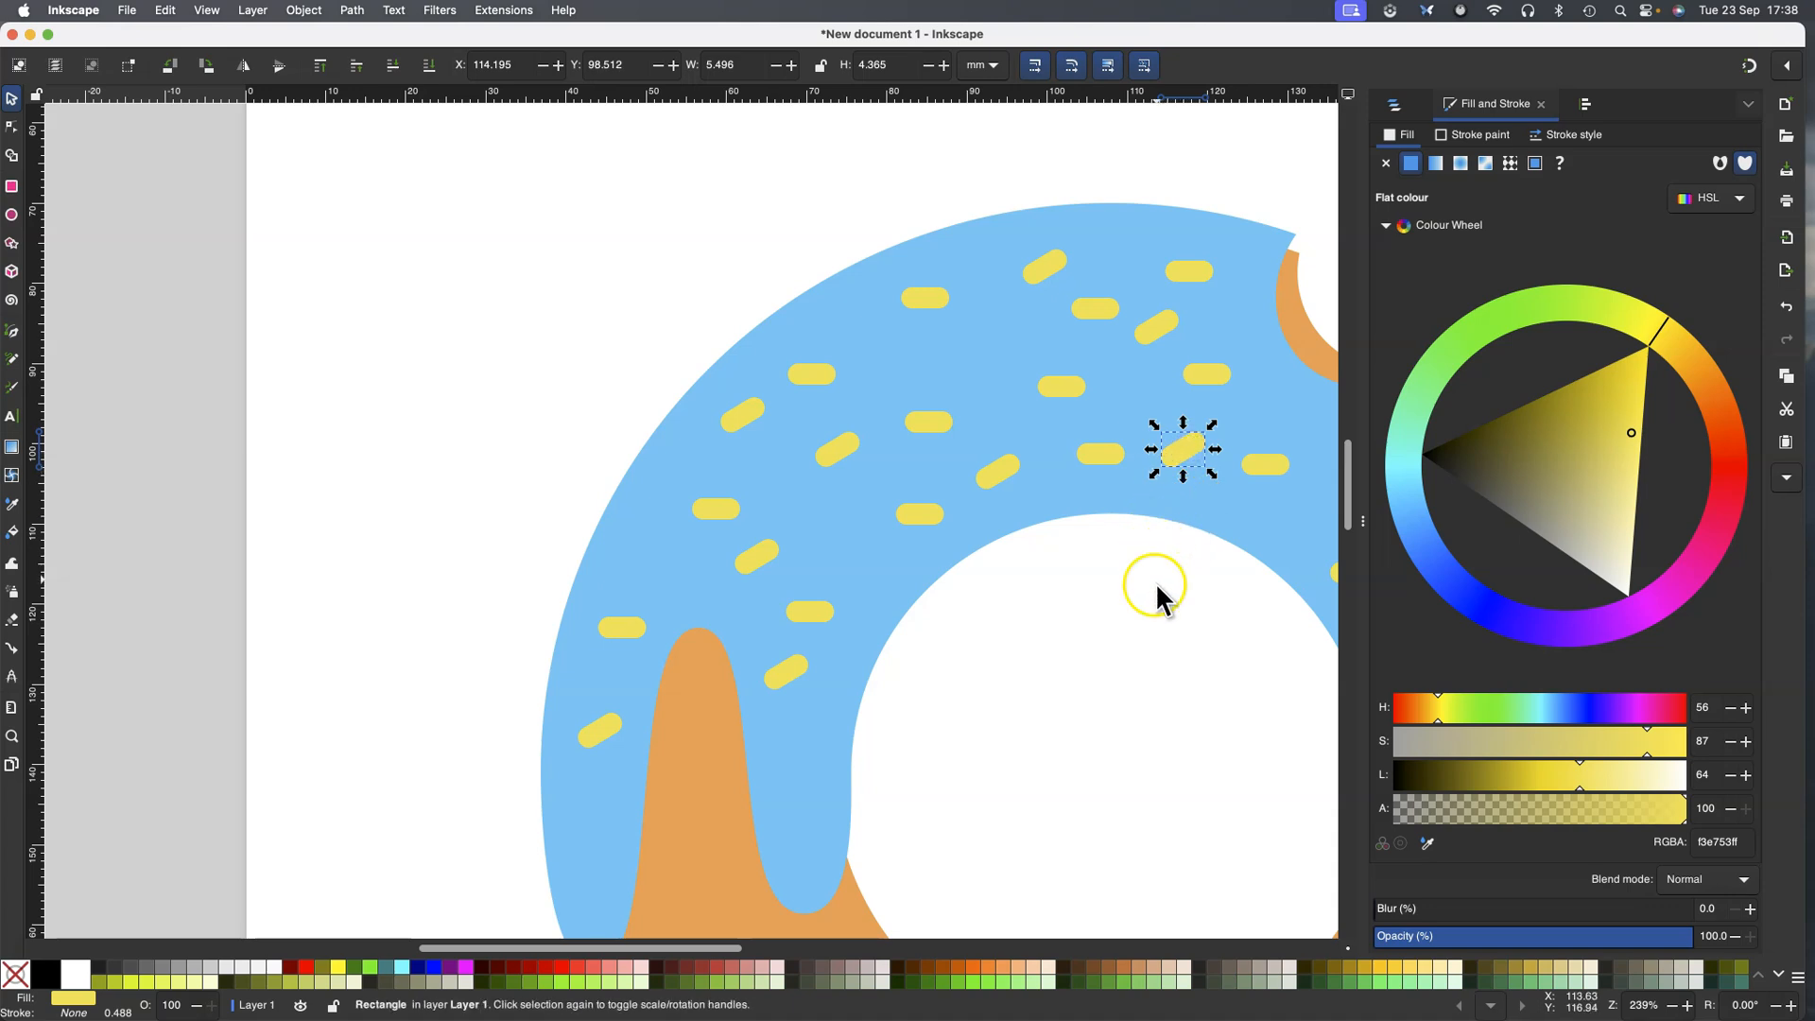
Add tilted sprinkles to the icing's right side and fill remaining gaps with copies rotated to the opposite tilt
drag(670, 948, 756, 953)
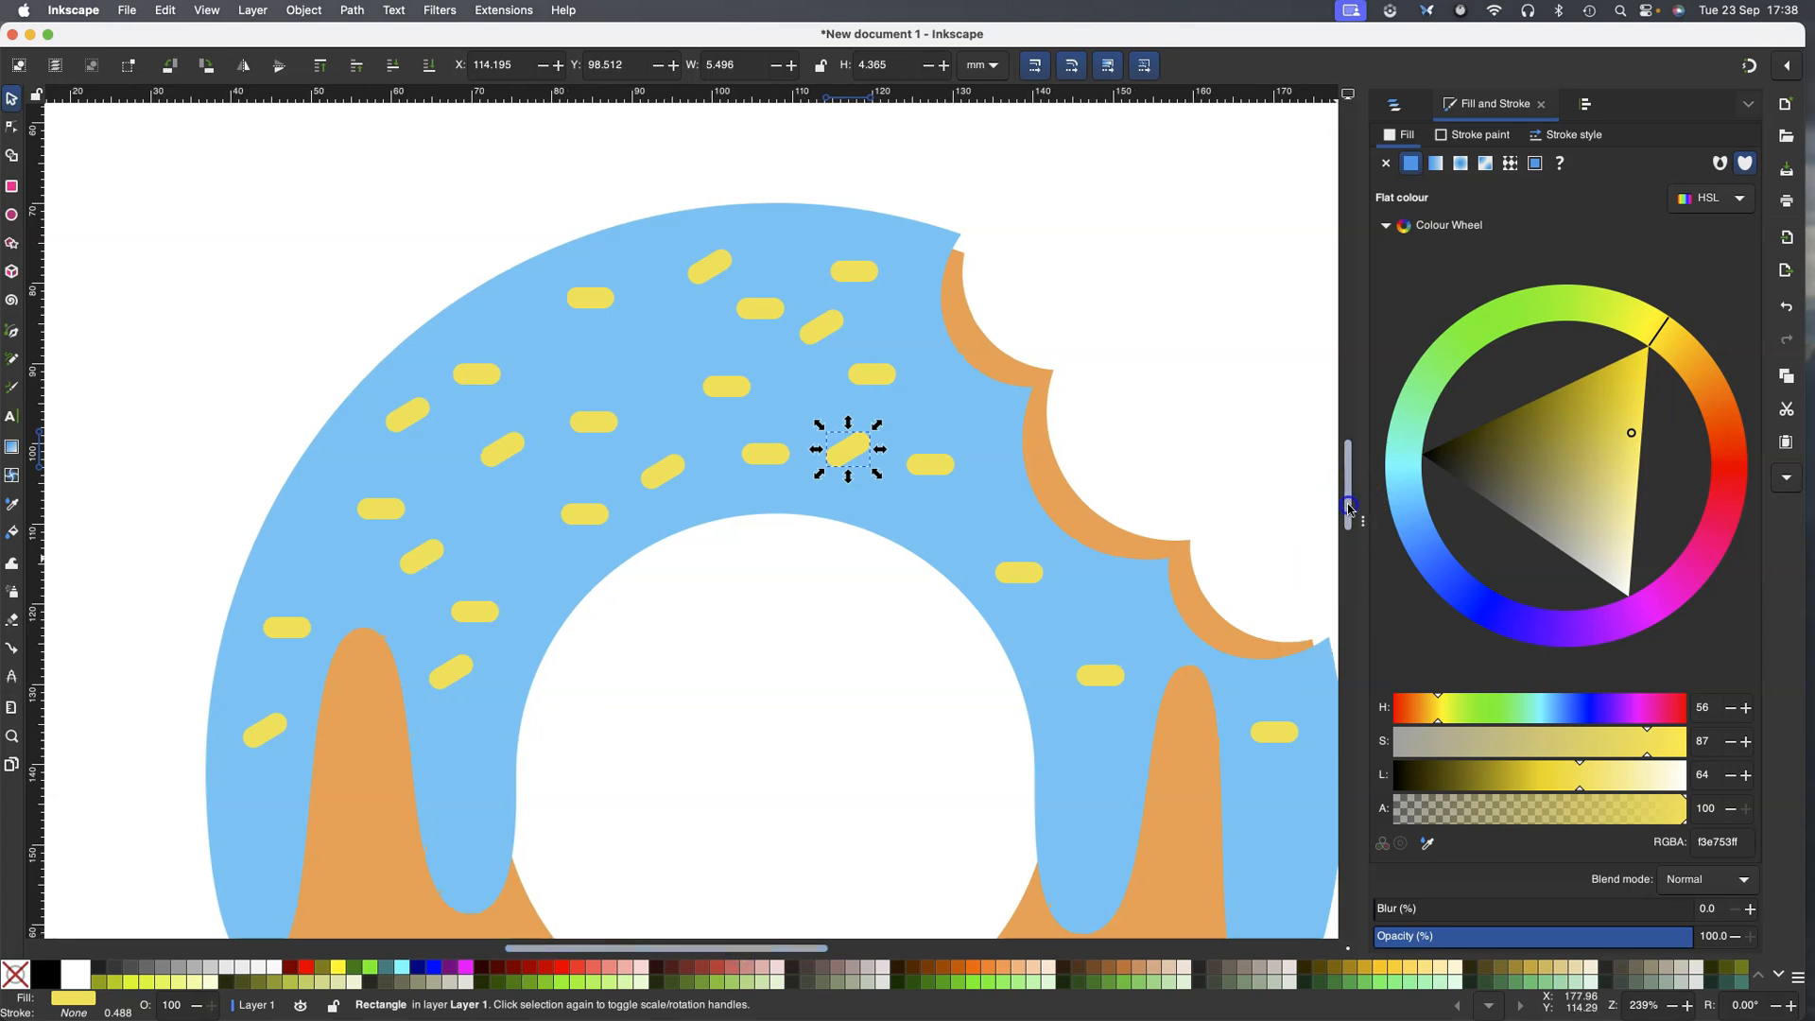
drag(1349, 508, 1348, 517)
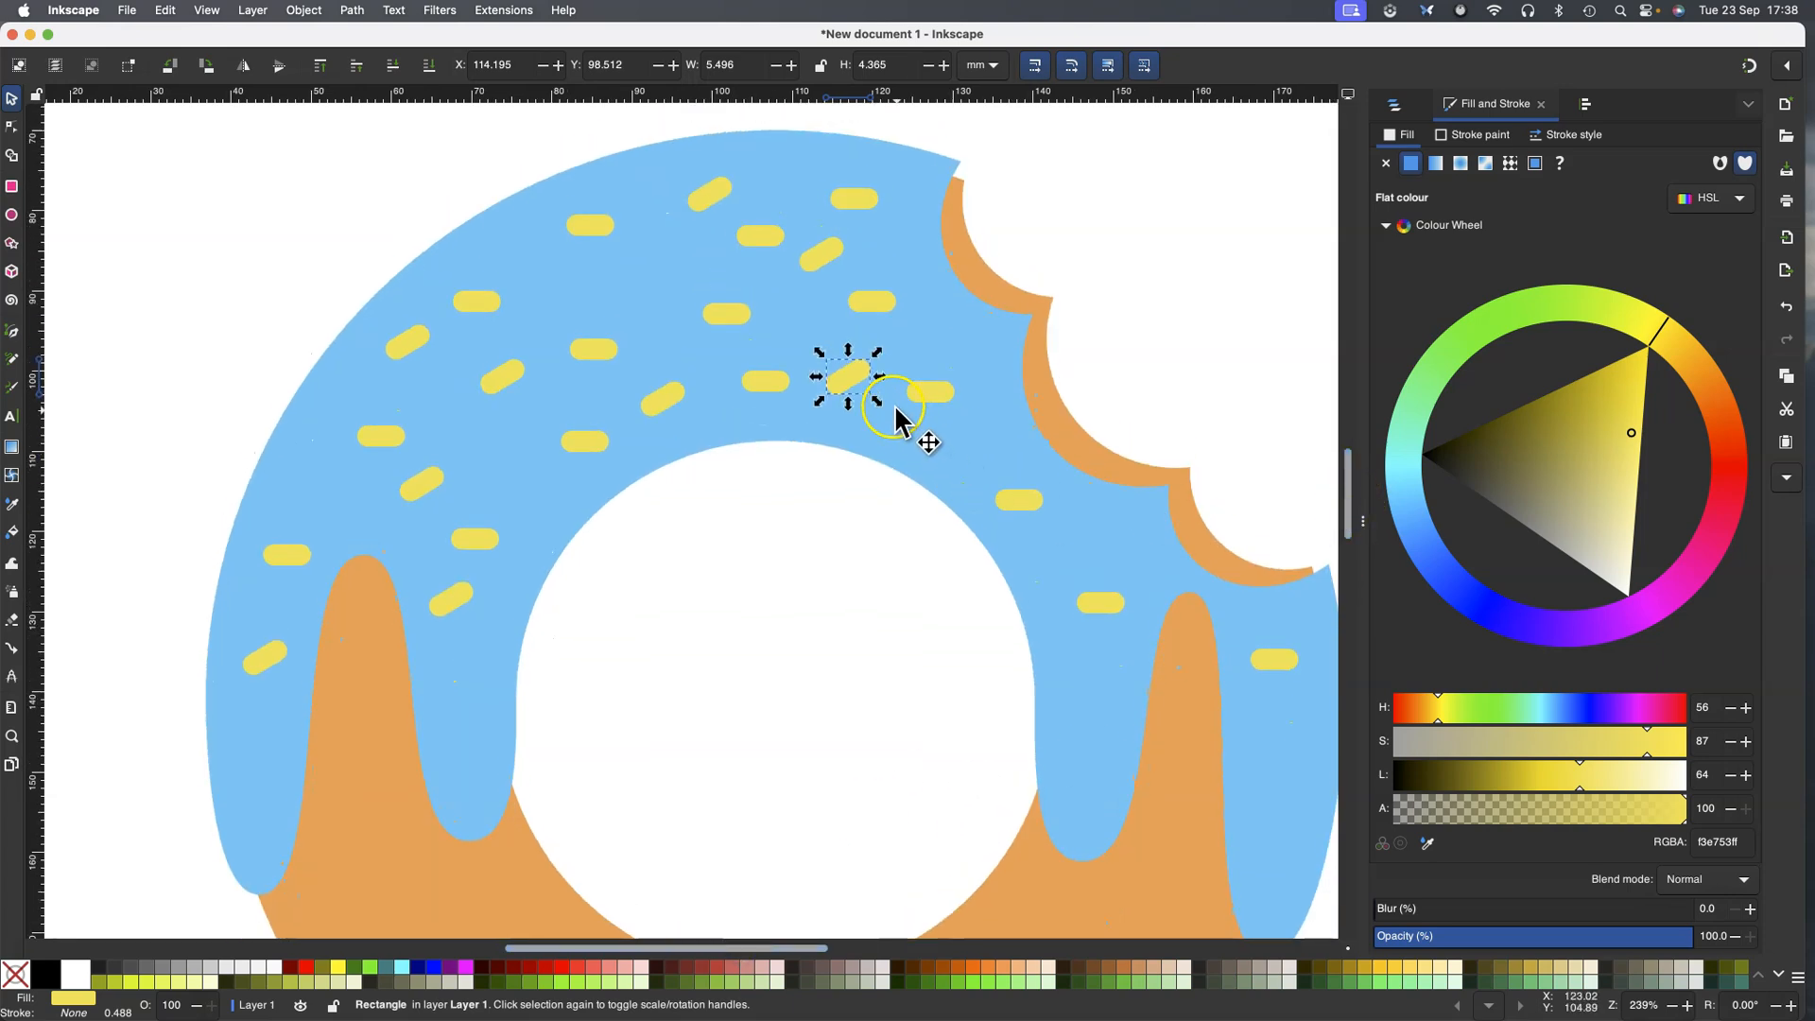
mouse_move(860, 377)
mouse_down()
mouse_move(973, 456)
mouse_move(979, 358)
mouse_move(1285, 769)
mouse_move(1094, 759)
mouse_move(842, 612)
mouse_move(875, 631)
mouse_move(939, 378)
mouse_move(970, 350)
mouse_move(769, 292)
mouse_move(589, 296)
mouse_move(404, 382)
mouse_move(534, 491)
mouse_move(340, 491)
mouse_move(482, 695)
mouse_move(607, 709)
mouse_move(1091, 669)
mouse_move(1043, 601)
mouse_move(1053, 571)
mouse_move(1027, 613)
mouse_up()
click(841, 613)
key(space)
key(space)
key(space)
key(space)
key(space)
drag(1266, 720, 275, 757)
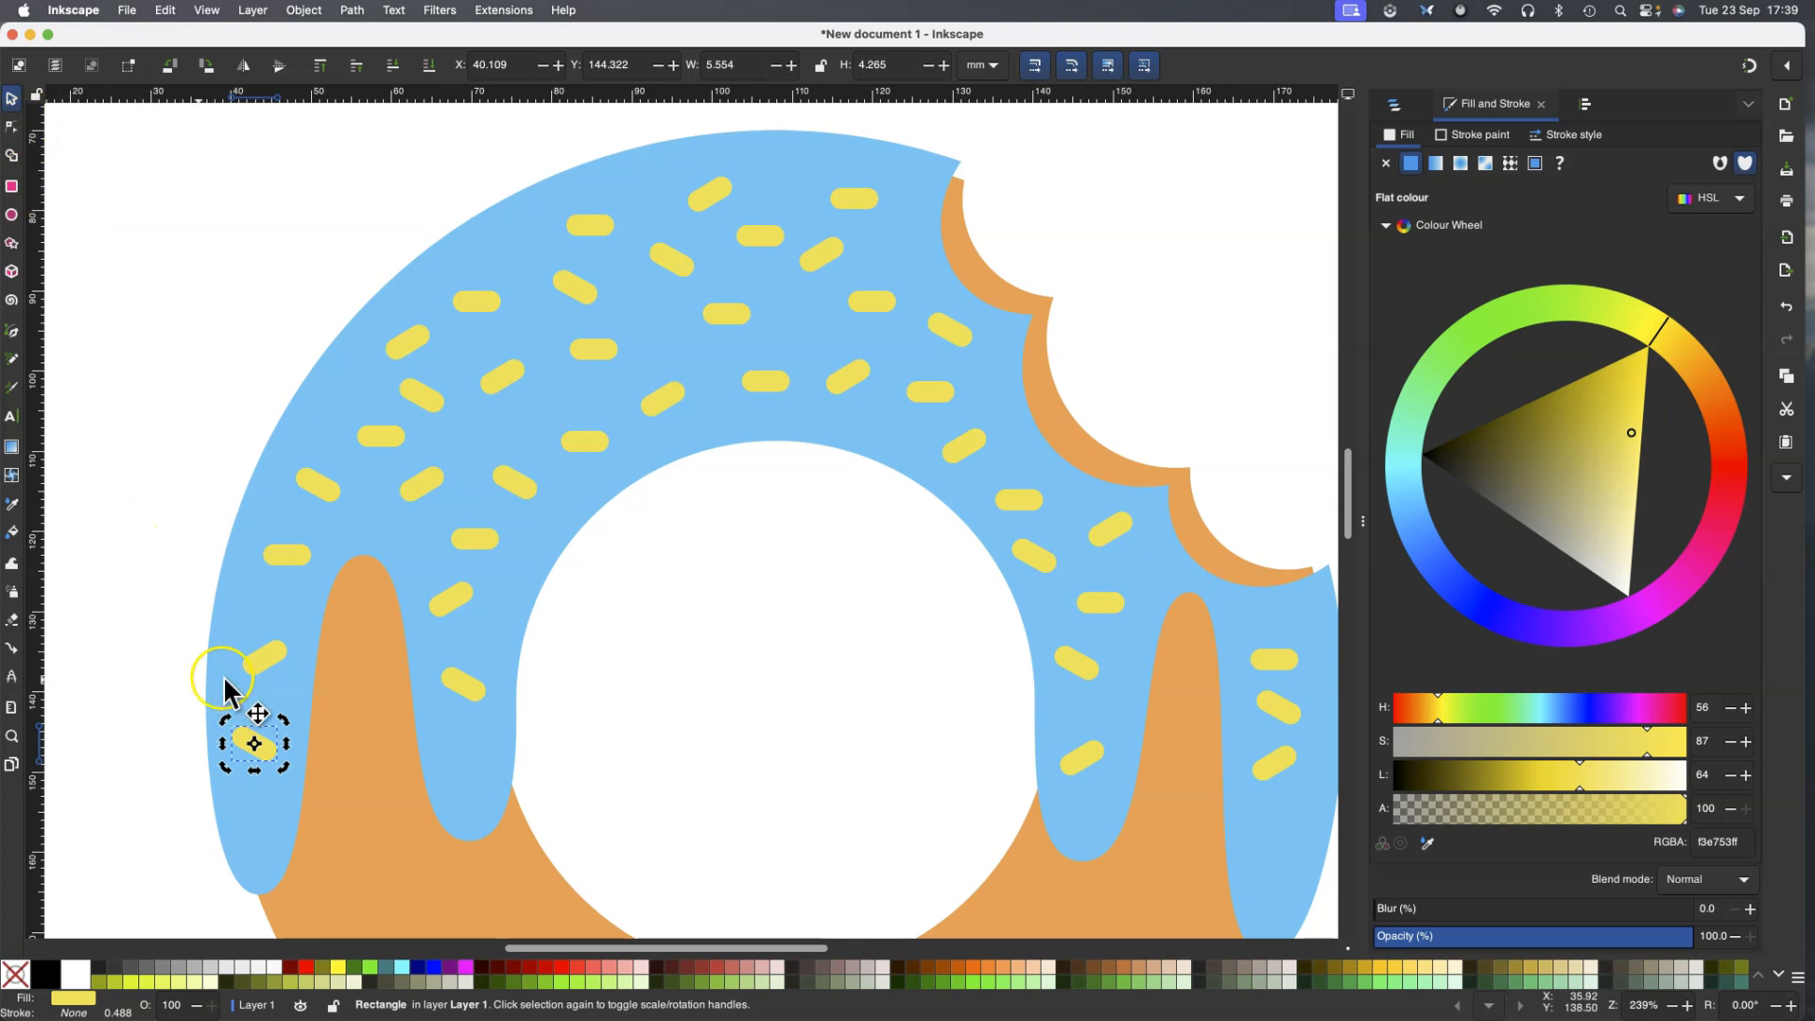
Select thirteen scattered yellow sprinkles across the whole icing and recolour them light green with hue 136
shift+click(323, 494)
shift+click(498, 378)
shift+click(590, 227)
shift+click(714, 313)
shift+click(850, 388)
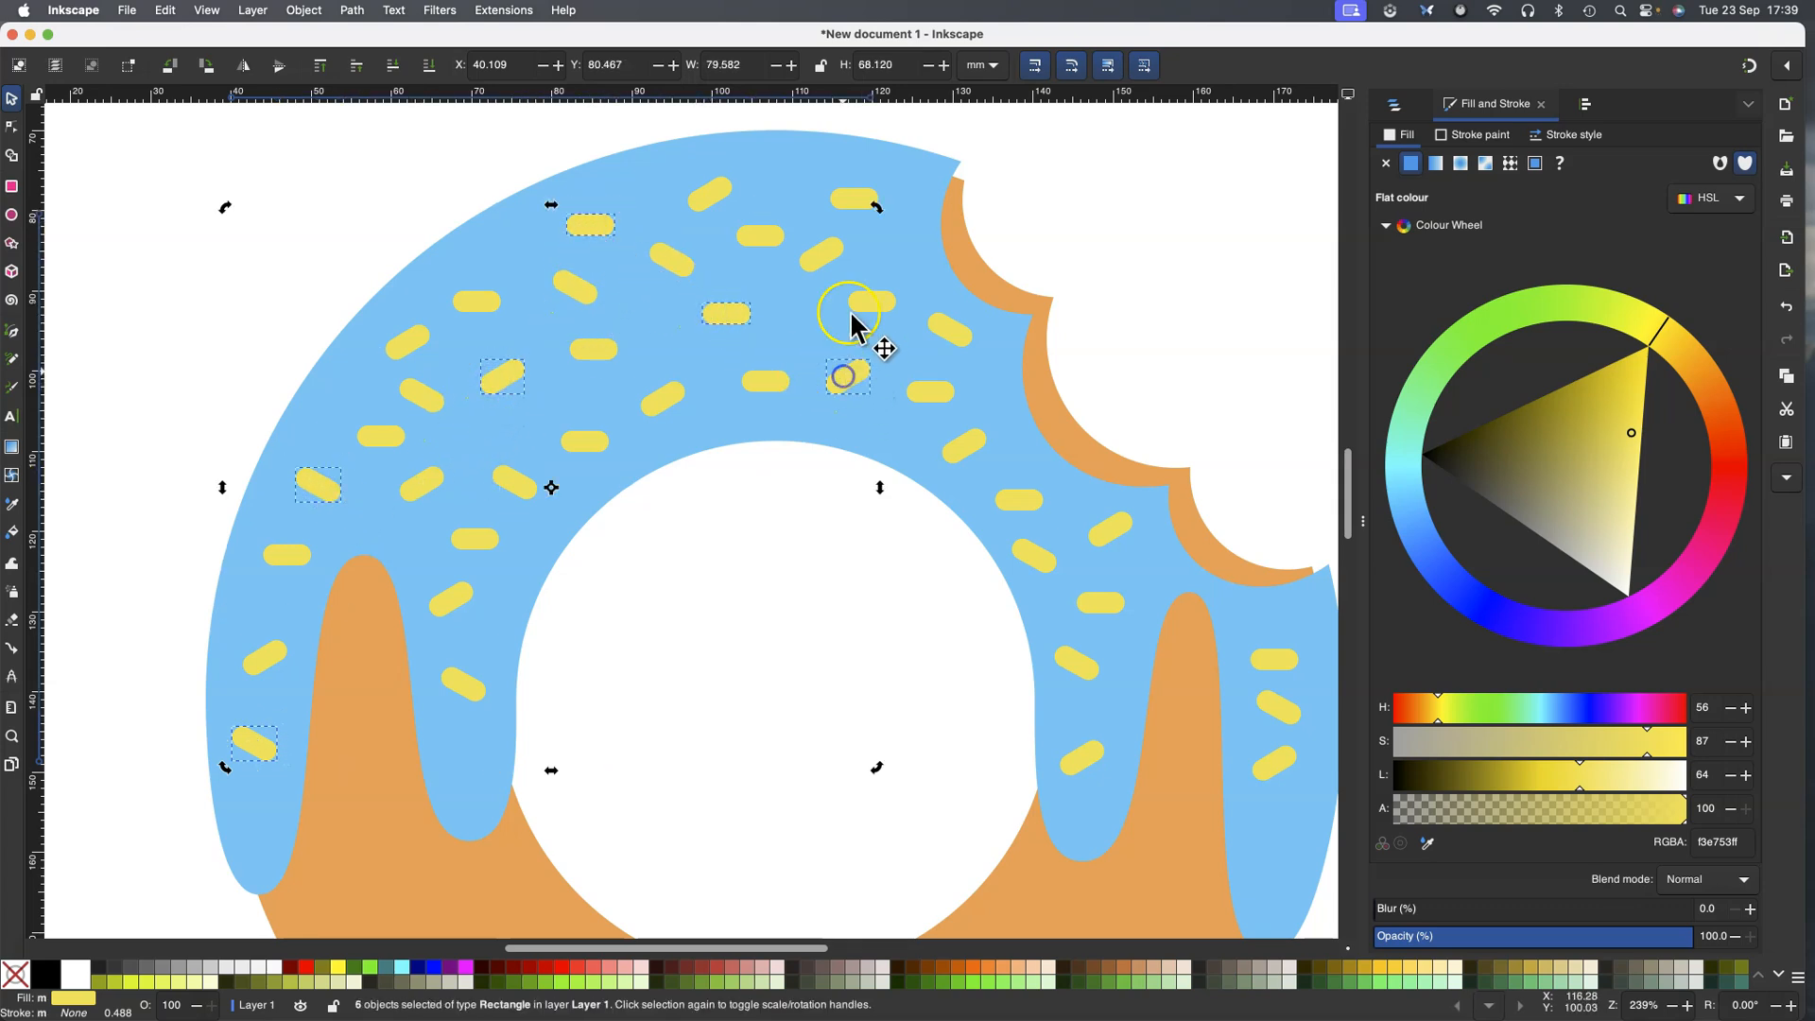
shift+click(839, 198)
shift+click(960, 450)
shift+click(1106, 522)
shift+click(1078, 669)
shift+click(1274, 671)
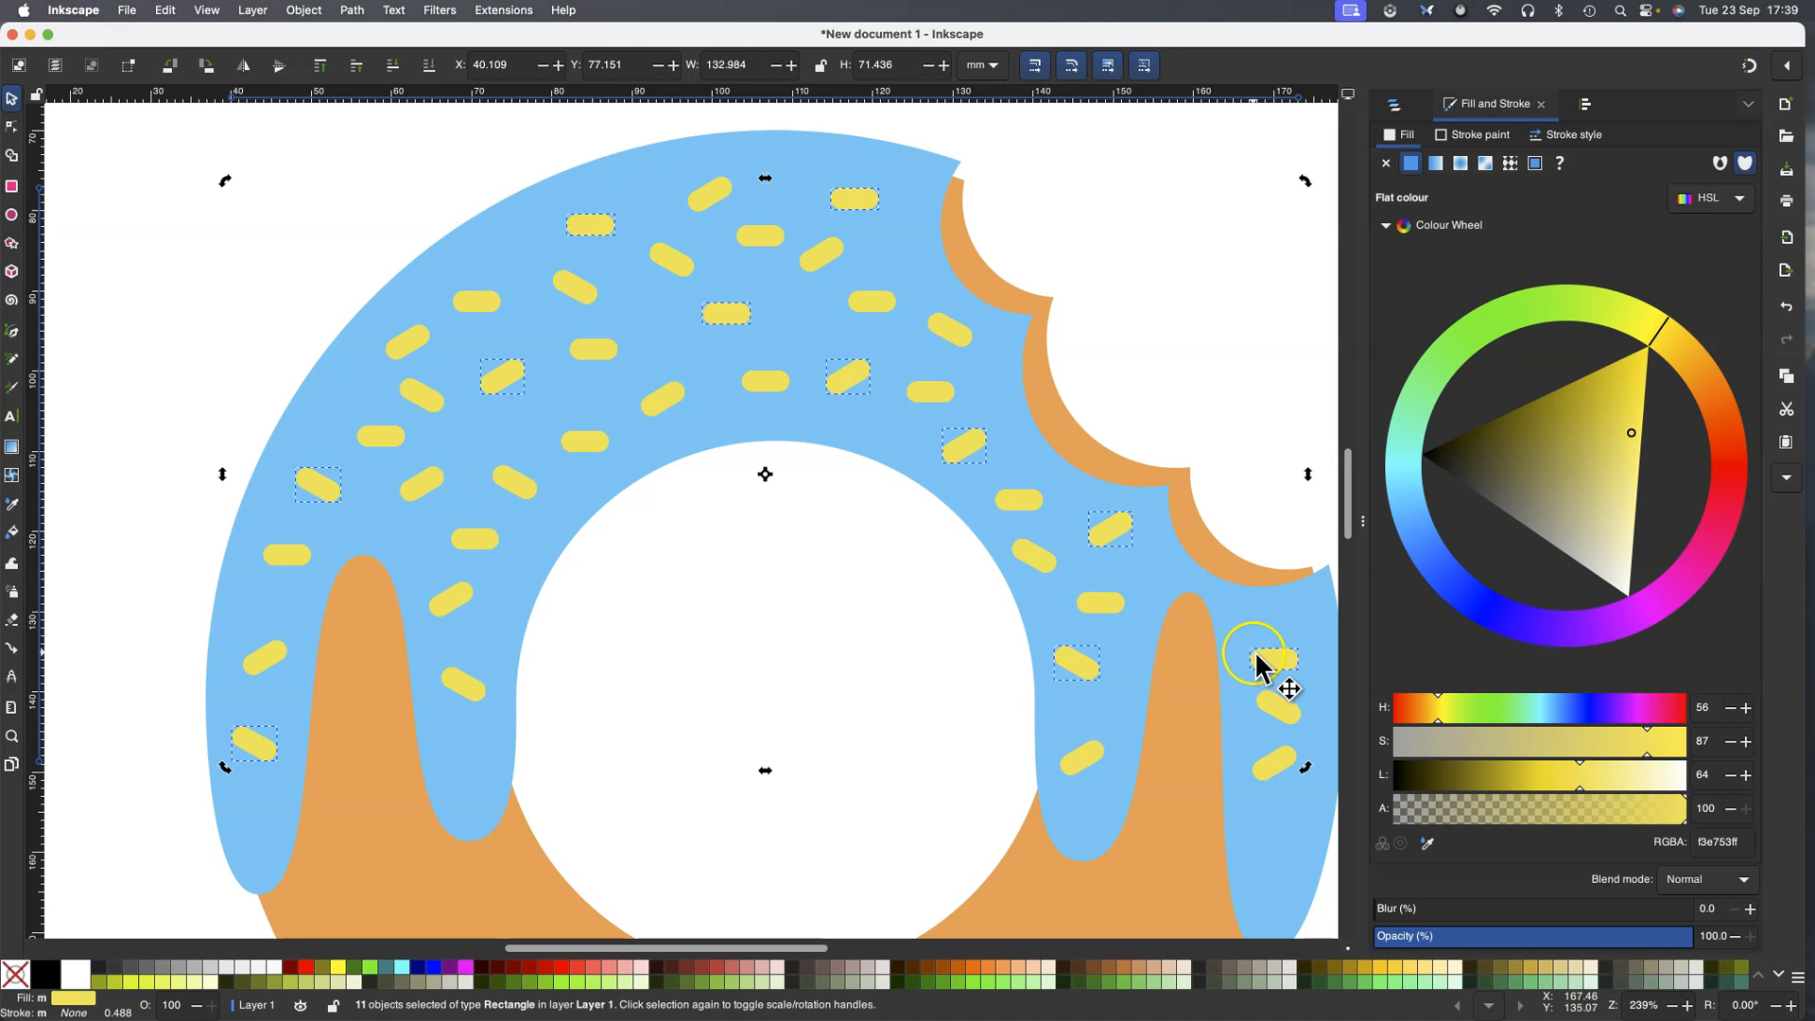
shift+click(479, 538)
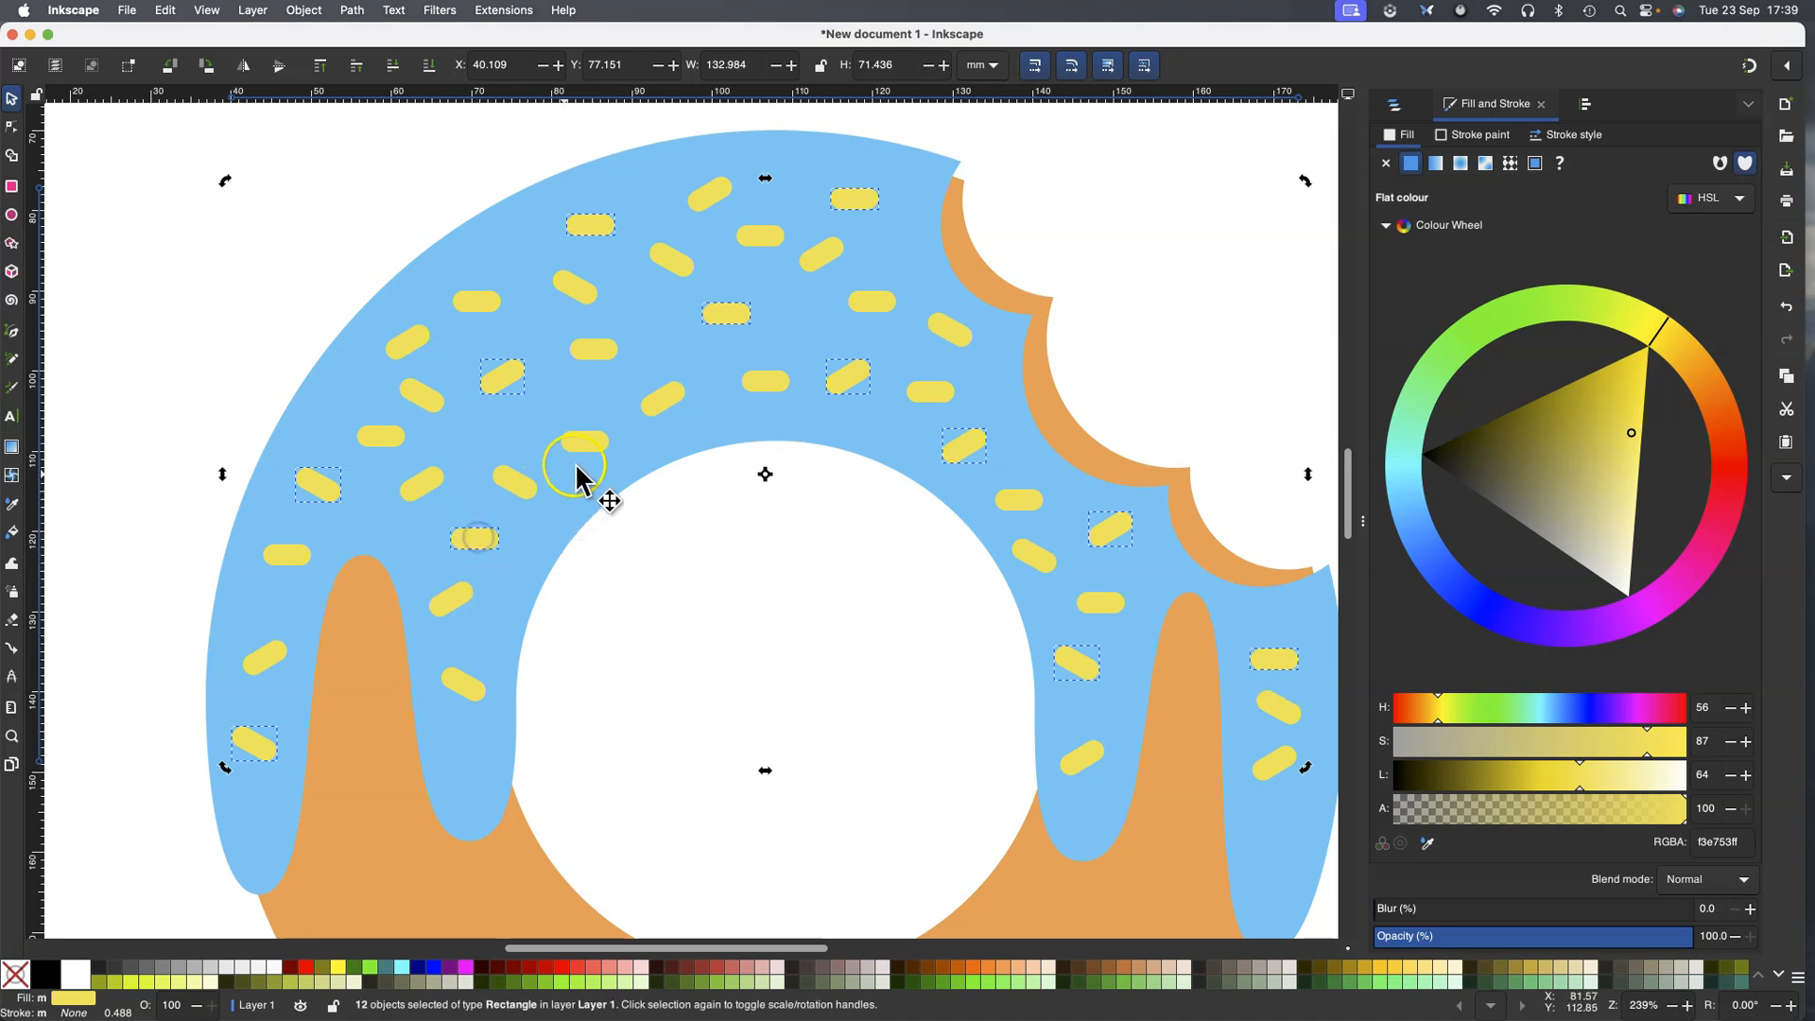
shift+click(651, 400)
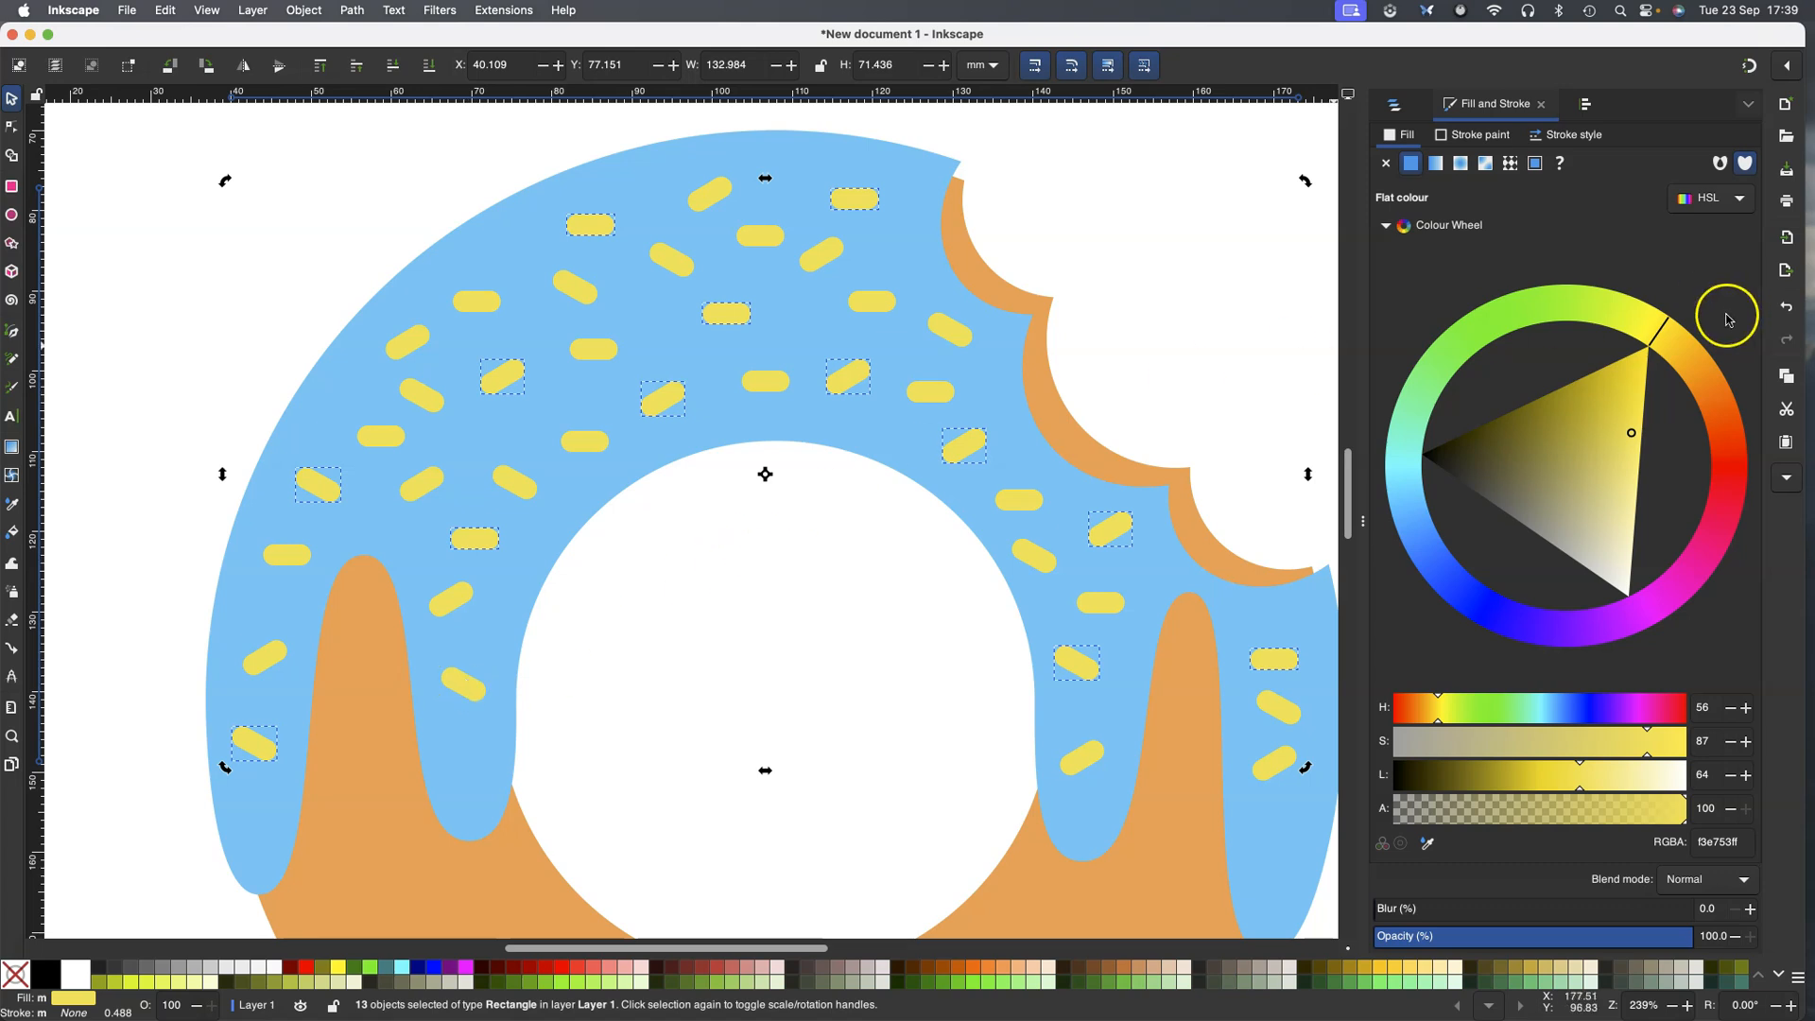
mouse_move(1657, 336)
mouse_down()
mouse_move(1510, 339)
mouse_move(1455, 361)
mouse_up()
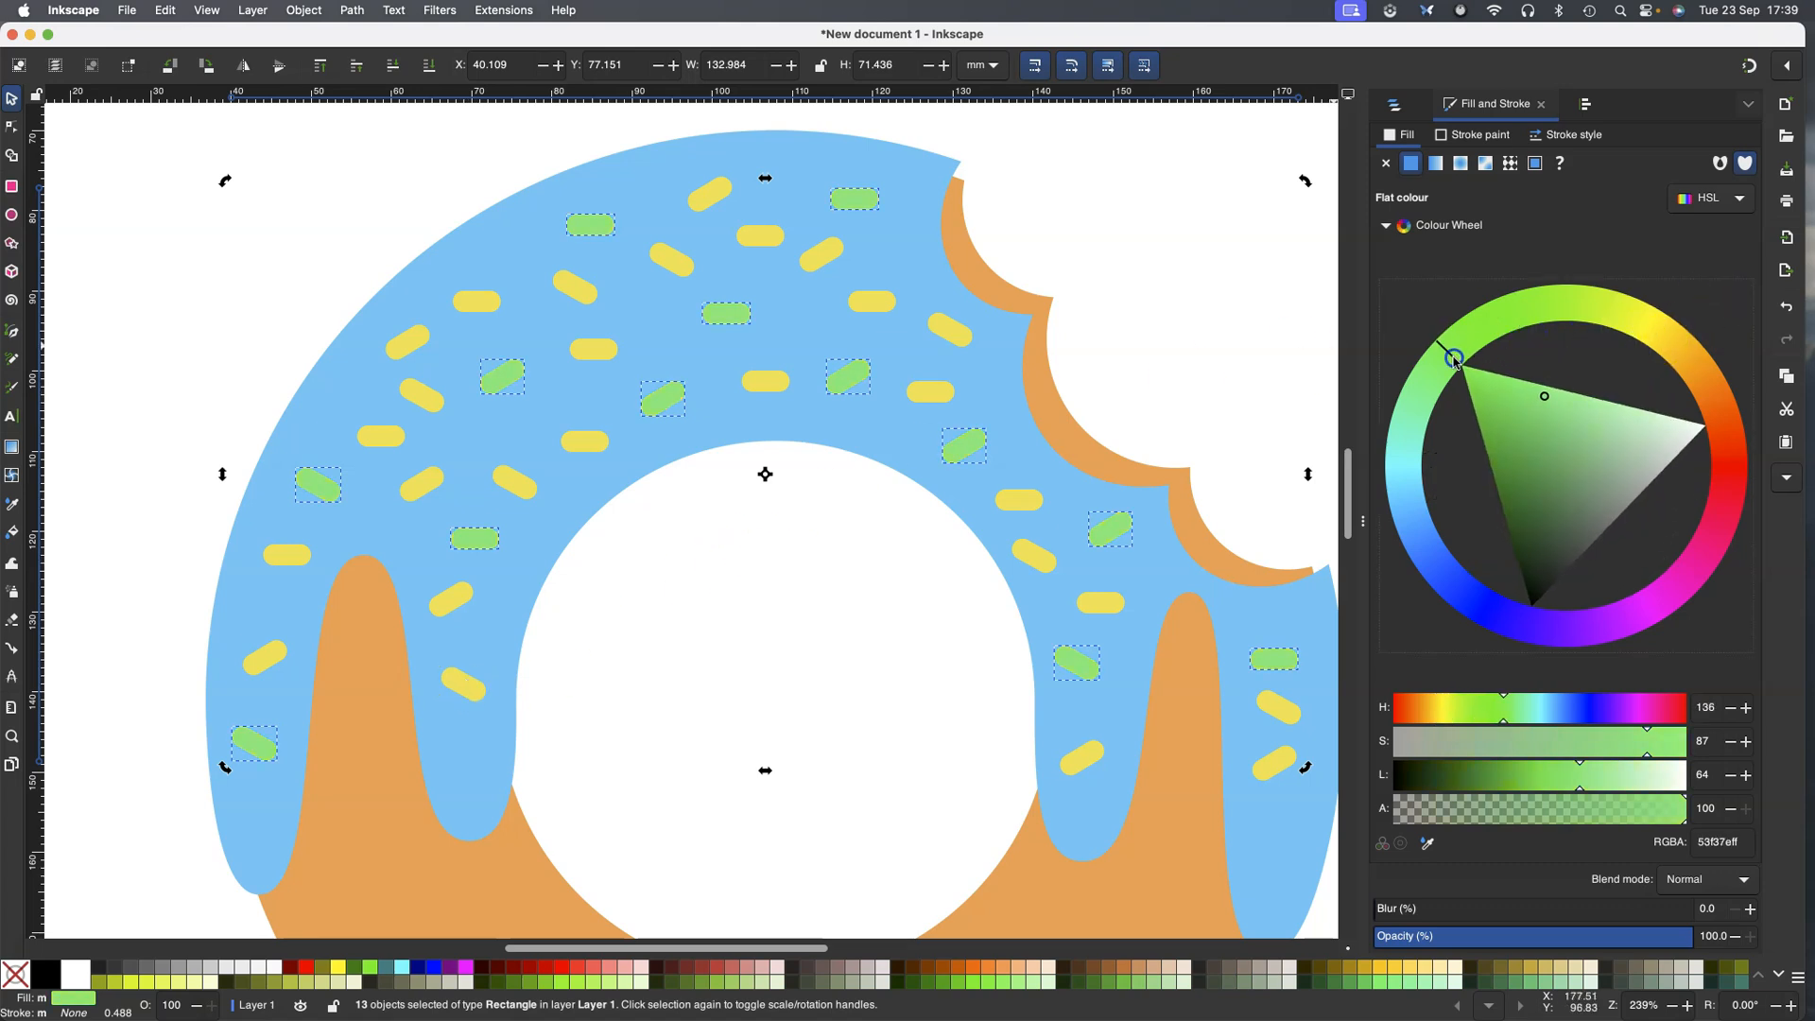
Select ten of the remaining yellow sprinkles spread around the icing and recolour them pink with hue 327
click(294, 554)
shift+click(423, 396)
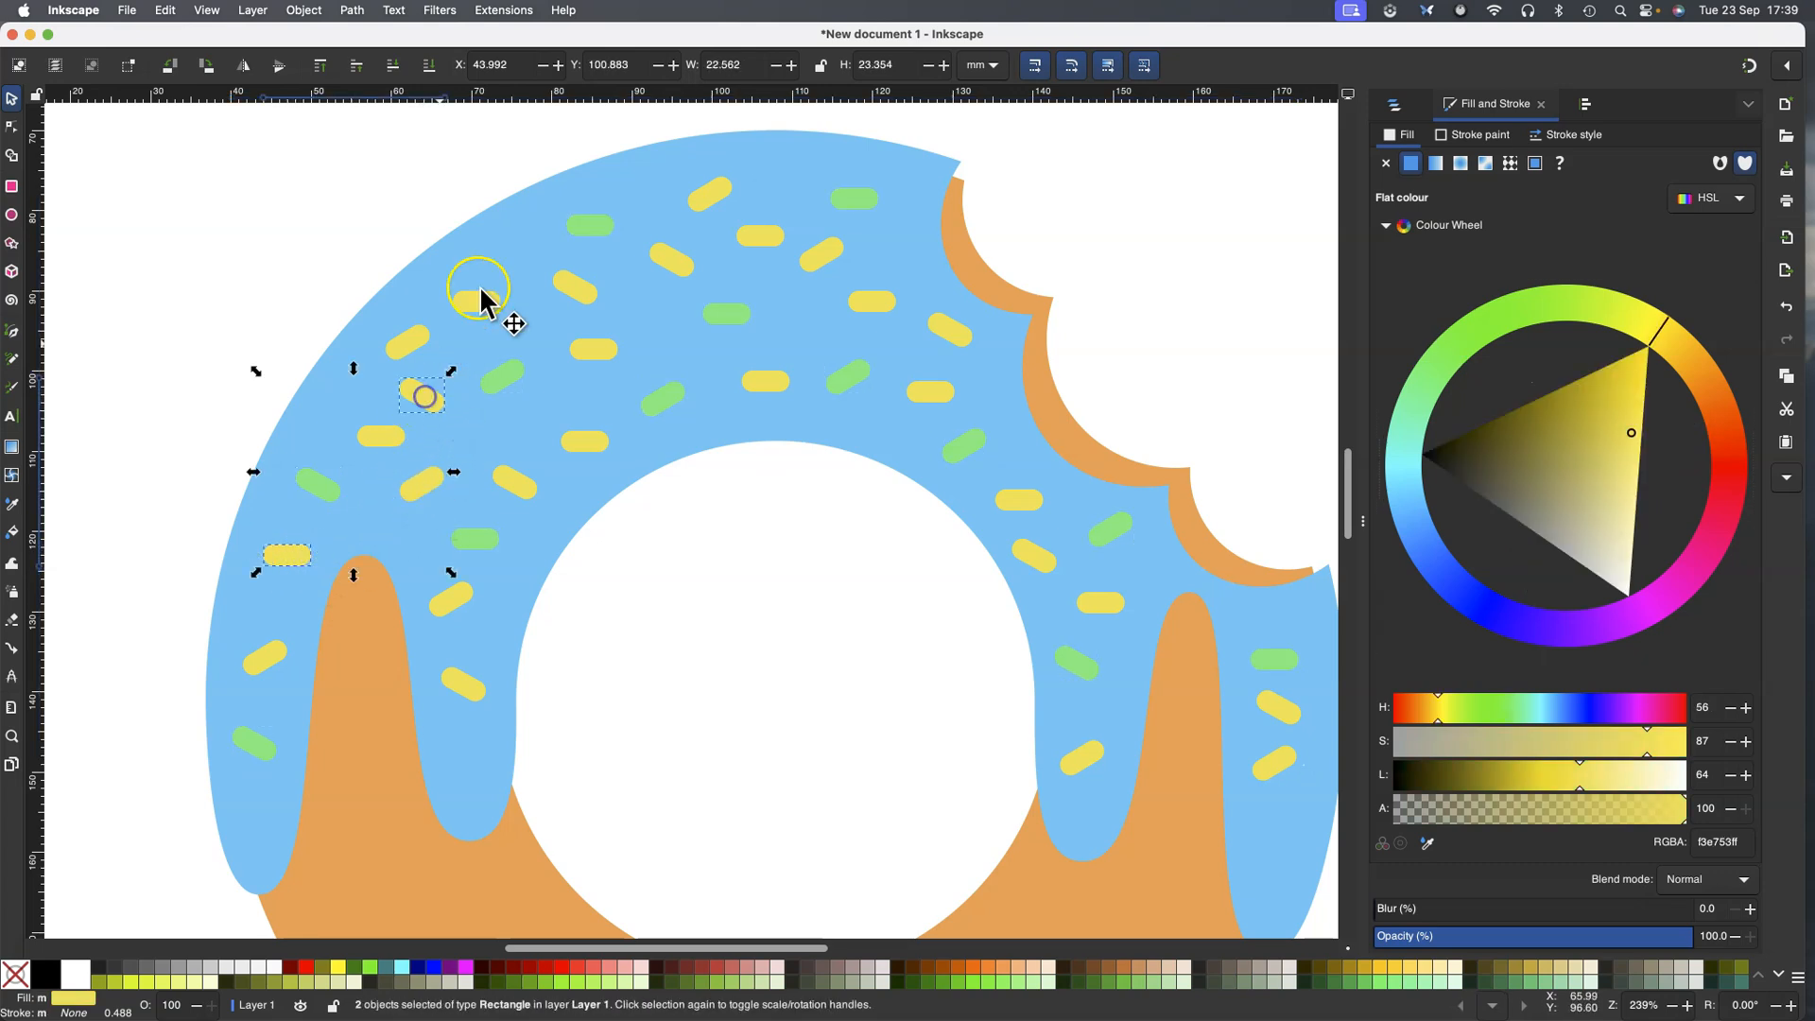
shift+click(475, 298)
shift+click(581, 348)
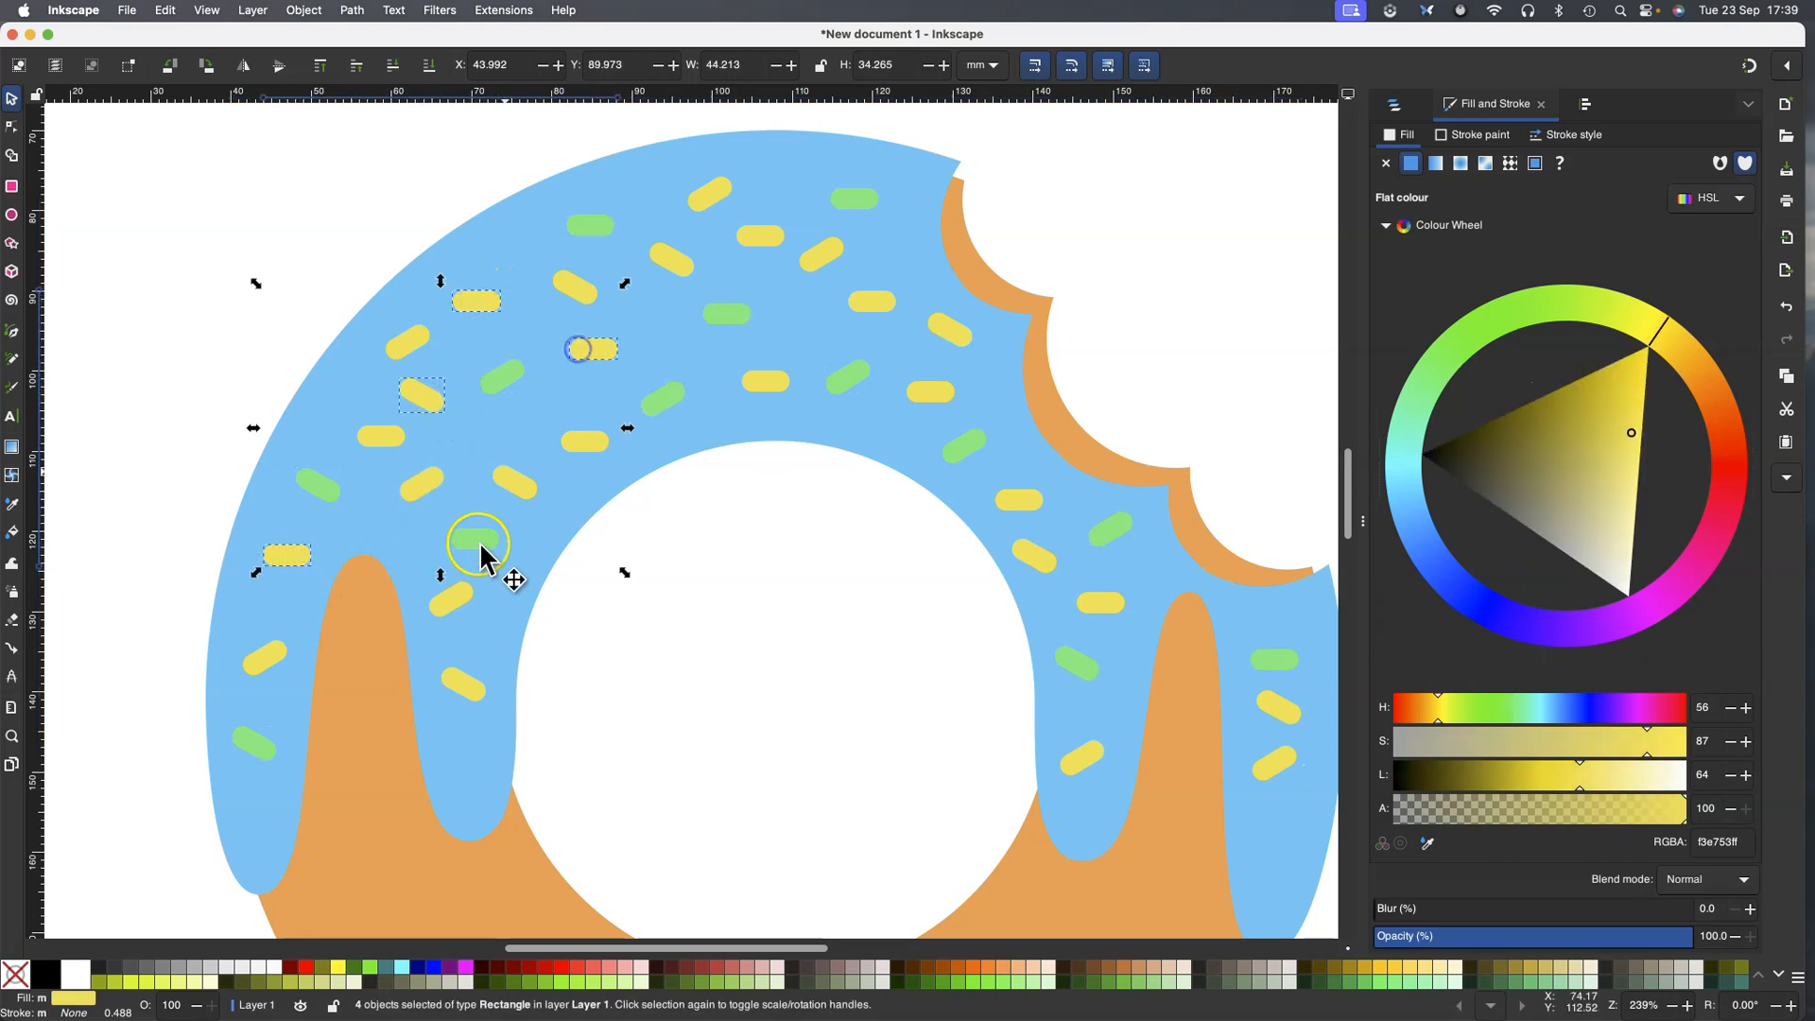
shift+click(466, 688)
shift+click(820, 254)
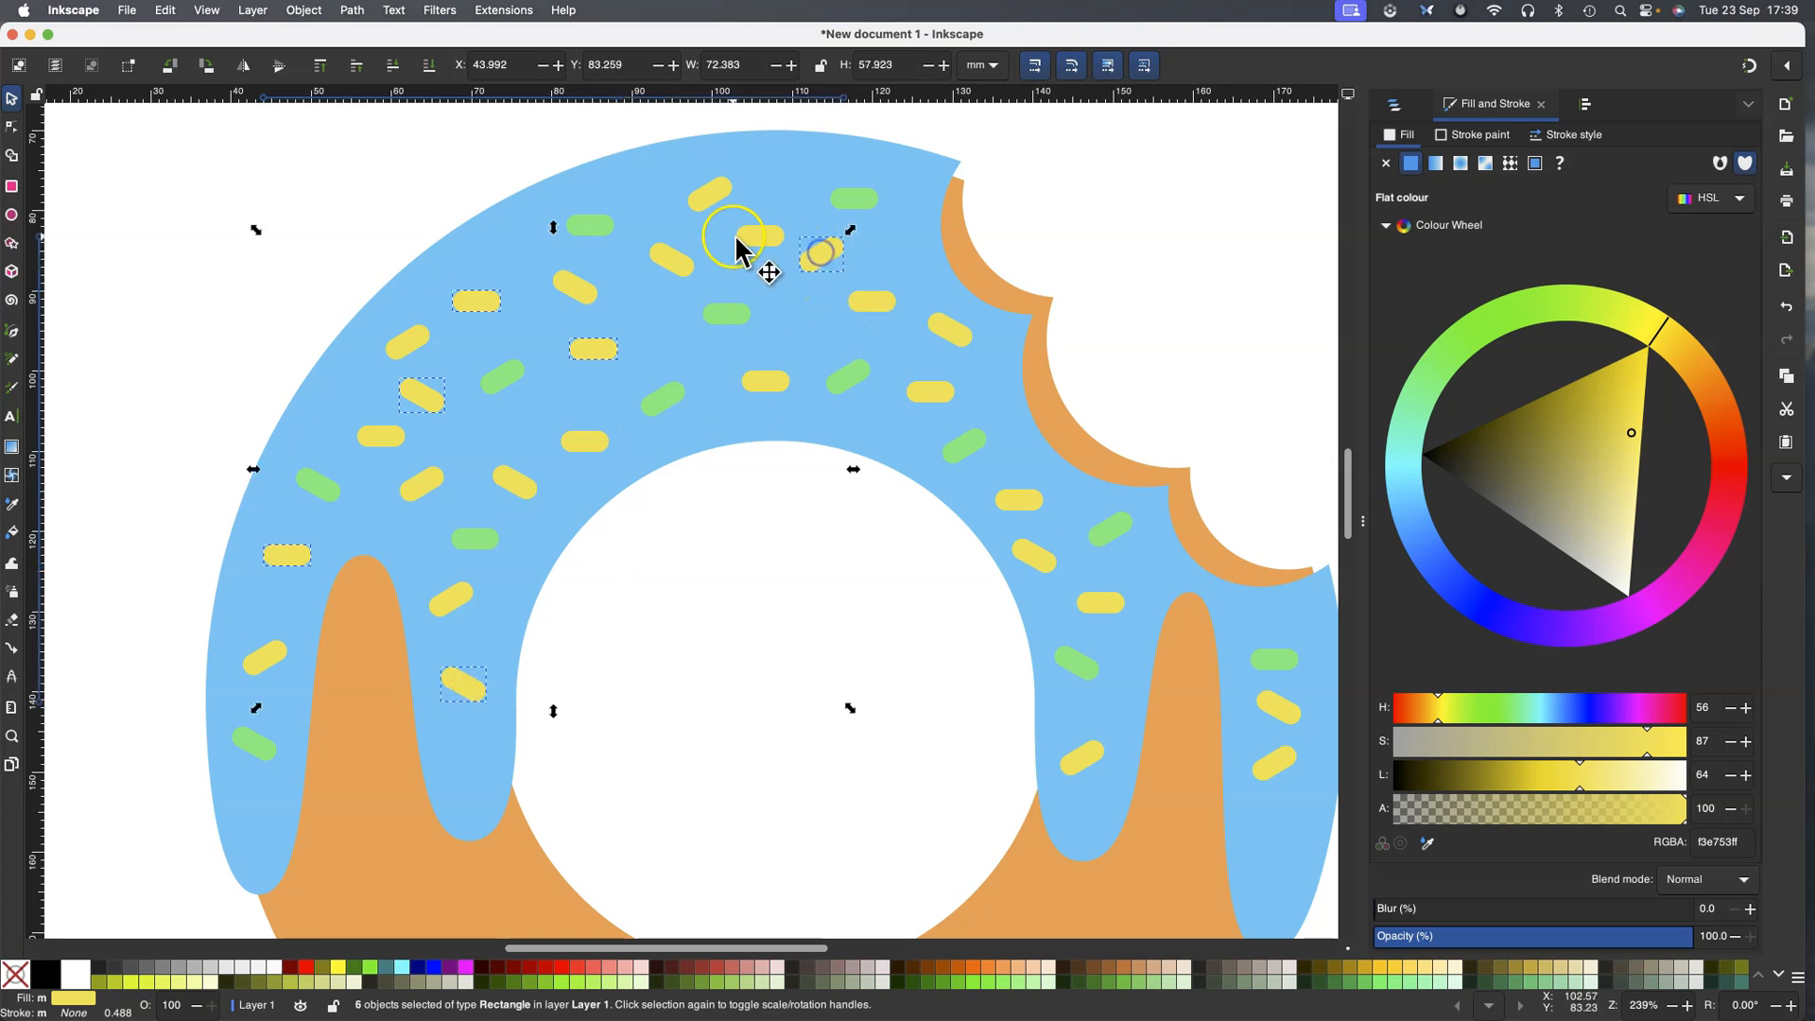
shift+click(706, 192)
shift+click(928, 391)
shift+click(1096, 602)
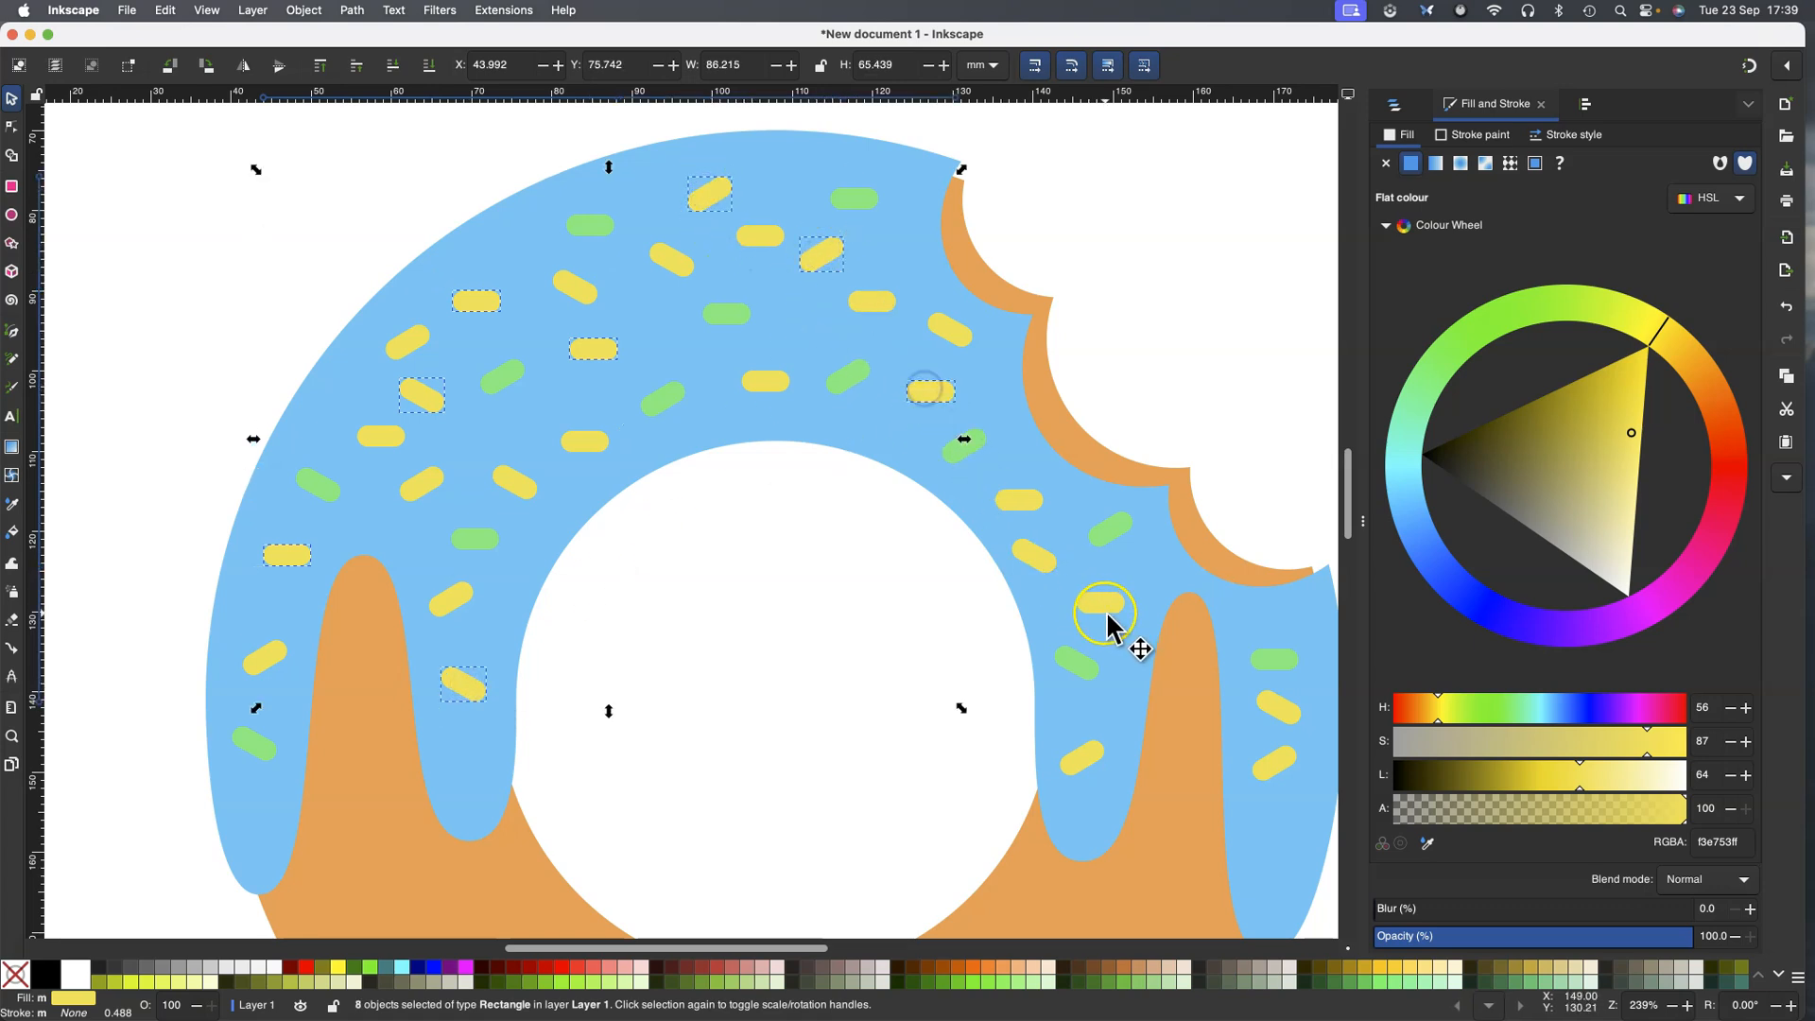
shift+click(1278, 710)
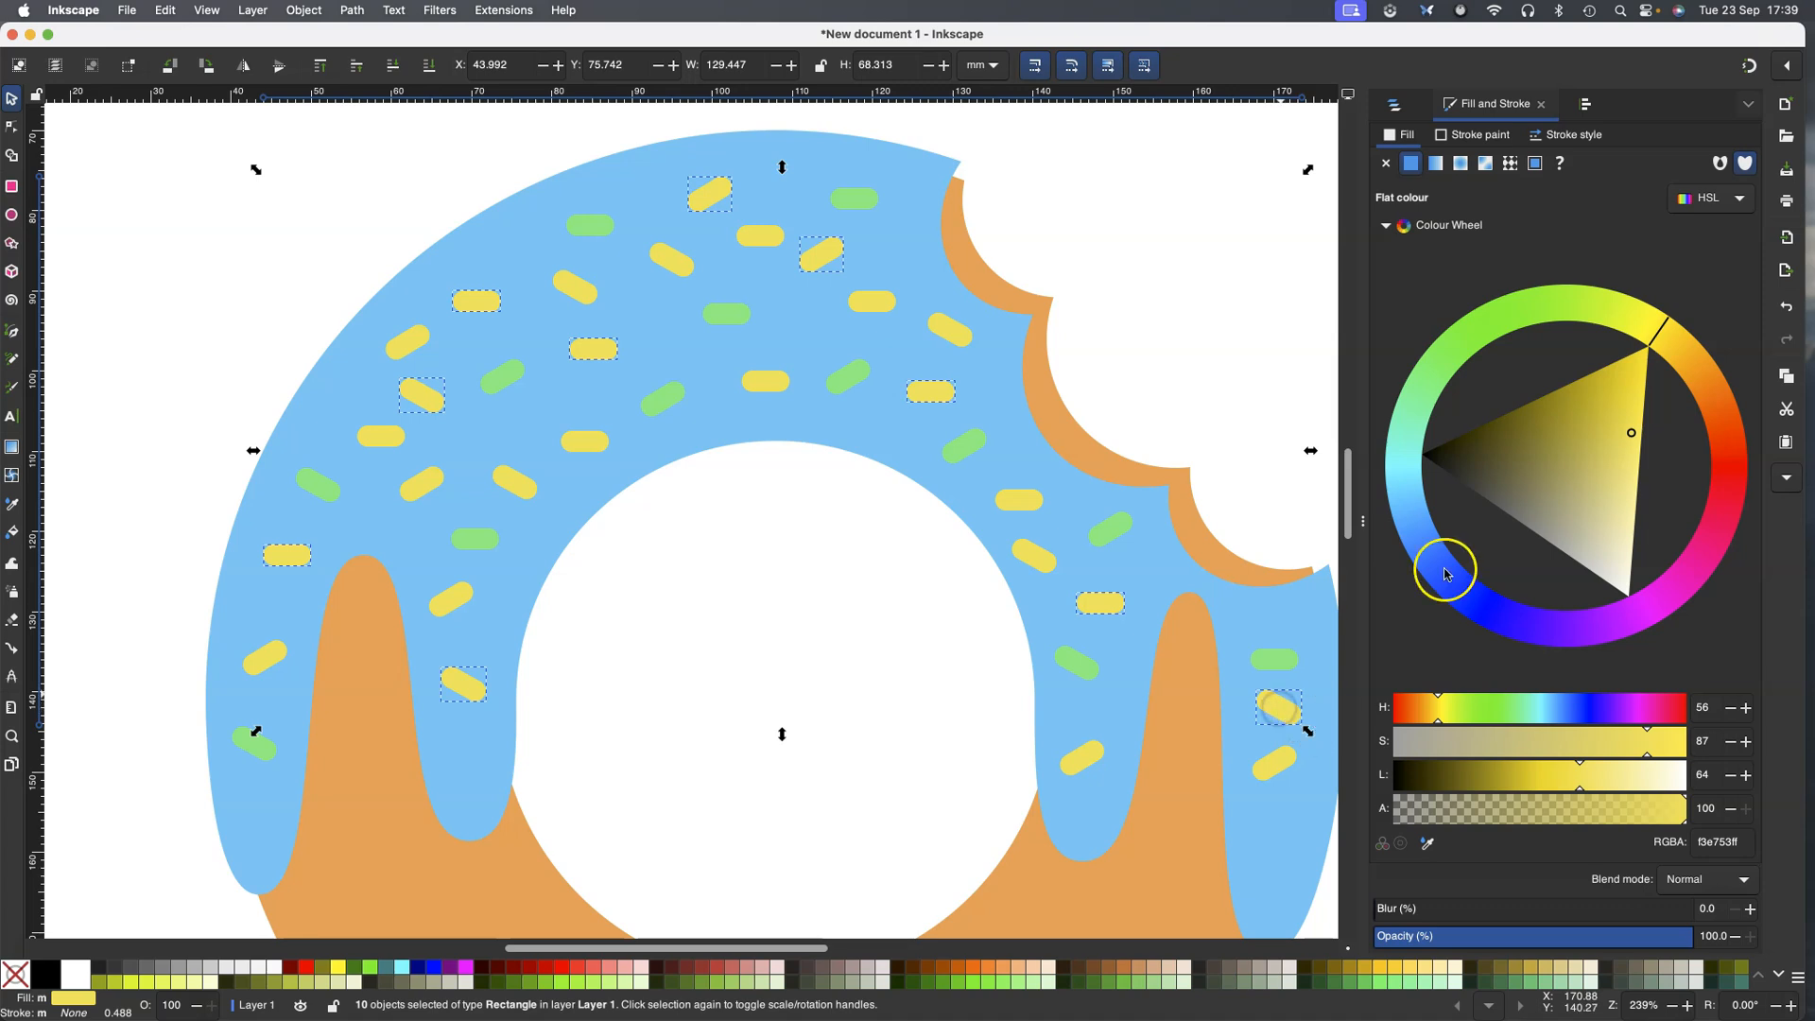
drag(1667, 354, 1707, 558)
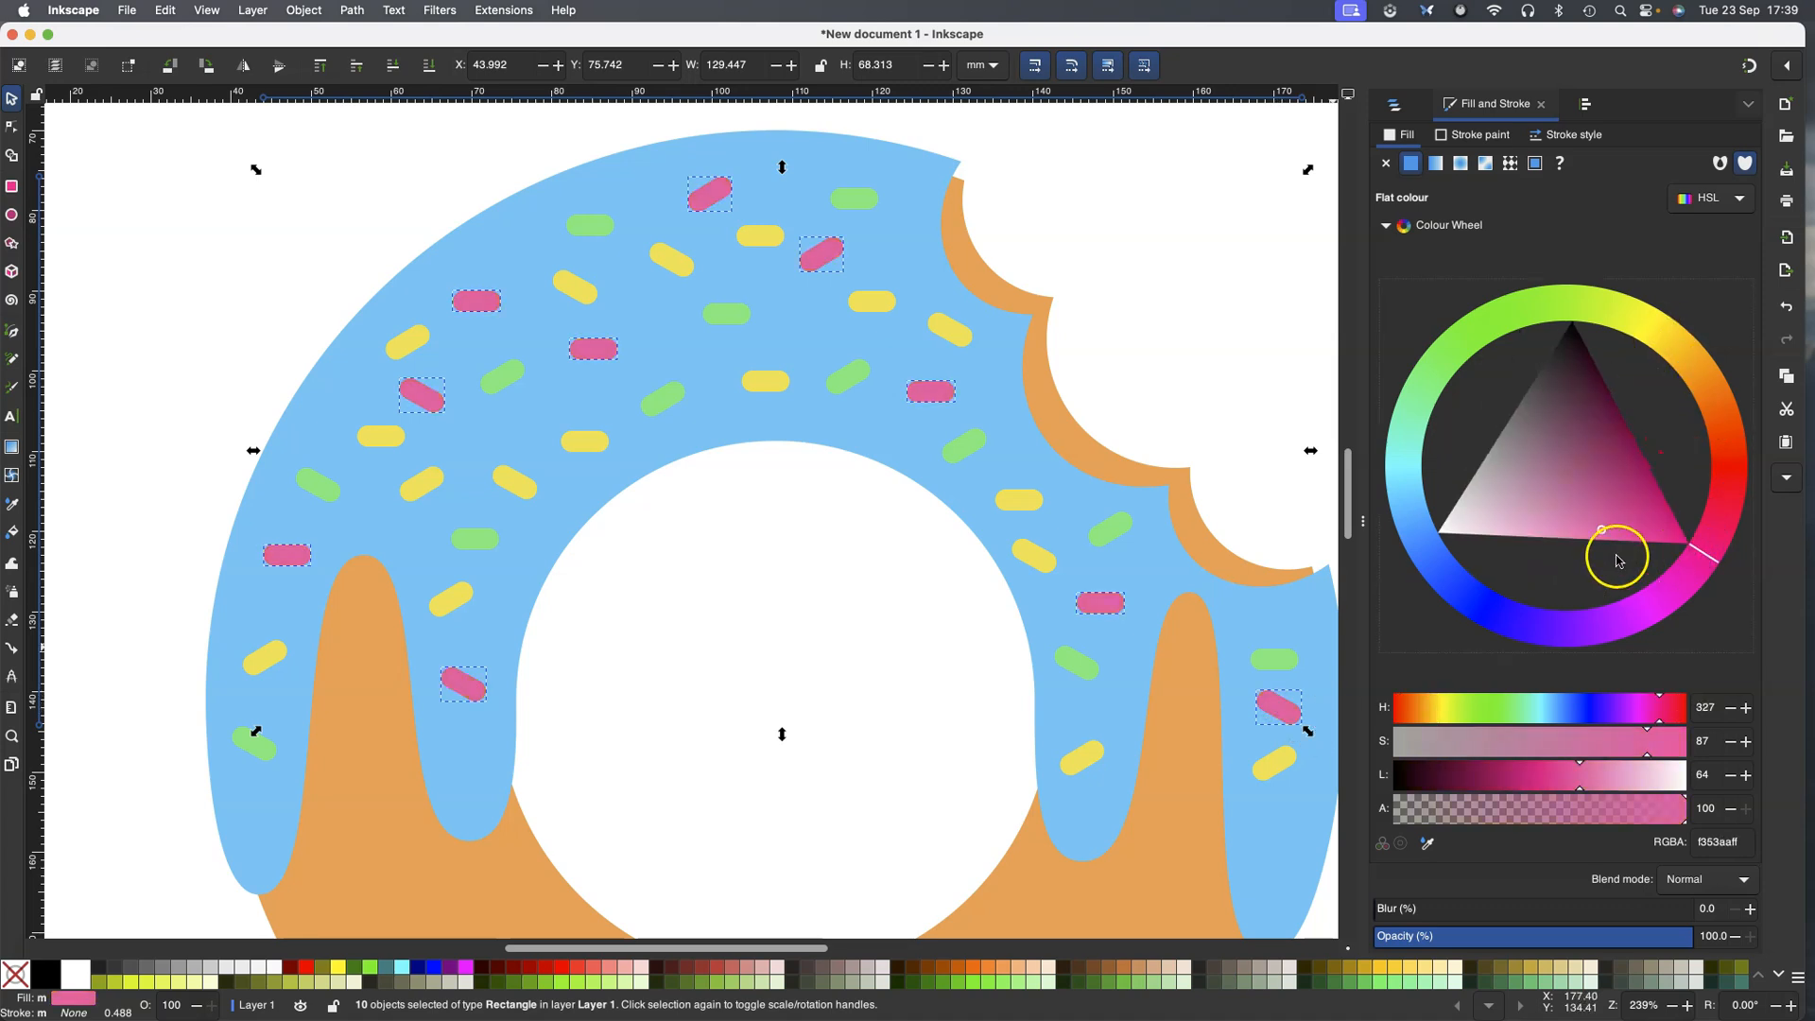
Recolour five more scattered yellow sprinkles dark blue with hue 232 and clear the selection
click(1037, 555)
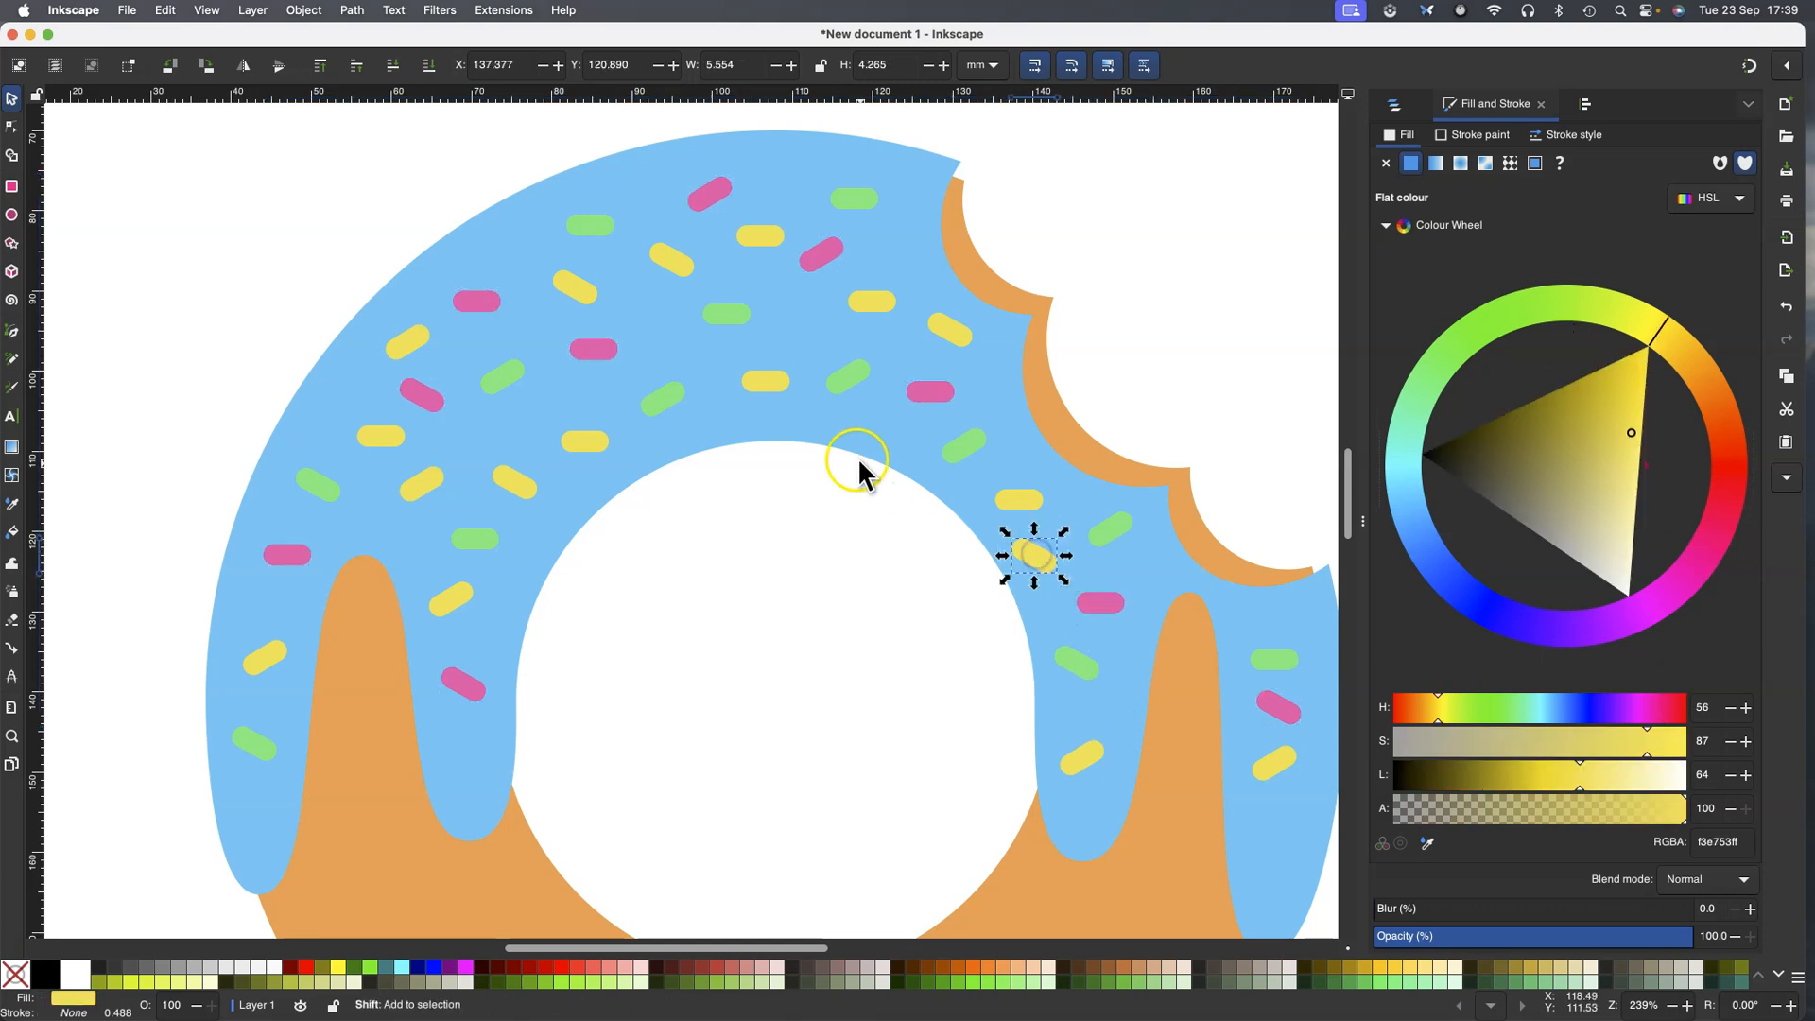
shift+click(673, 261)
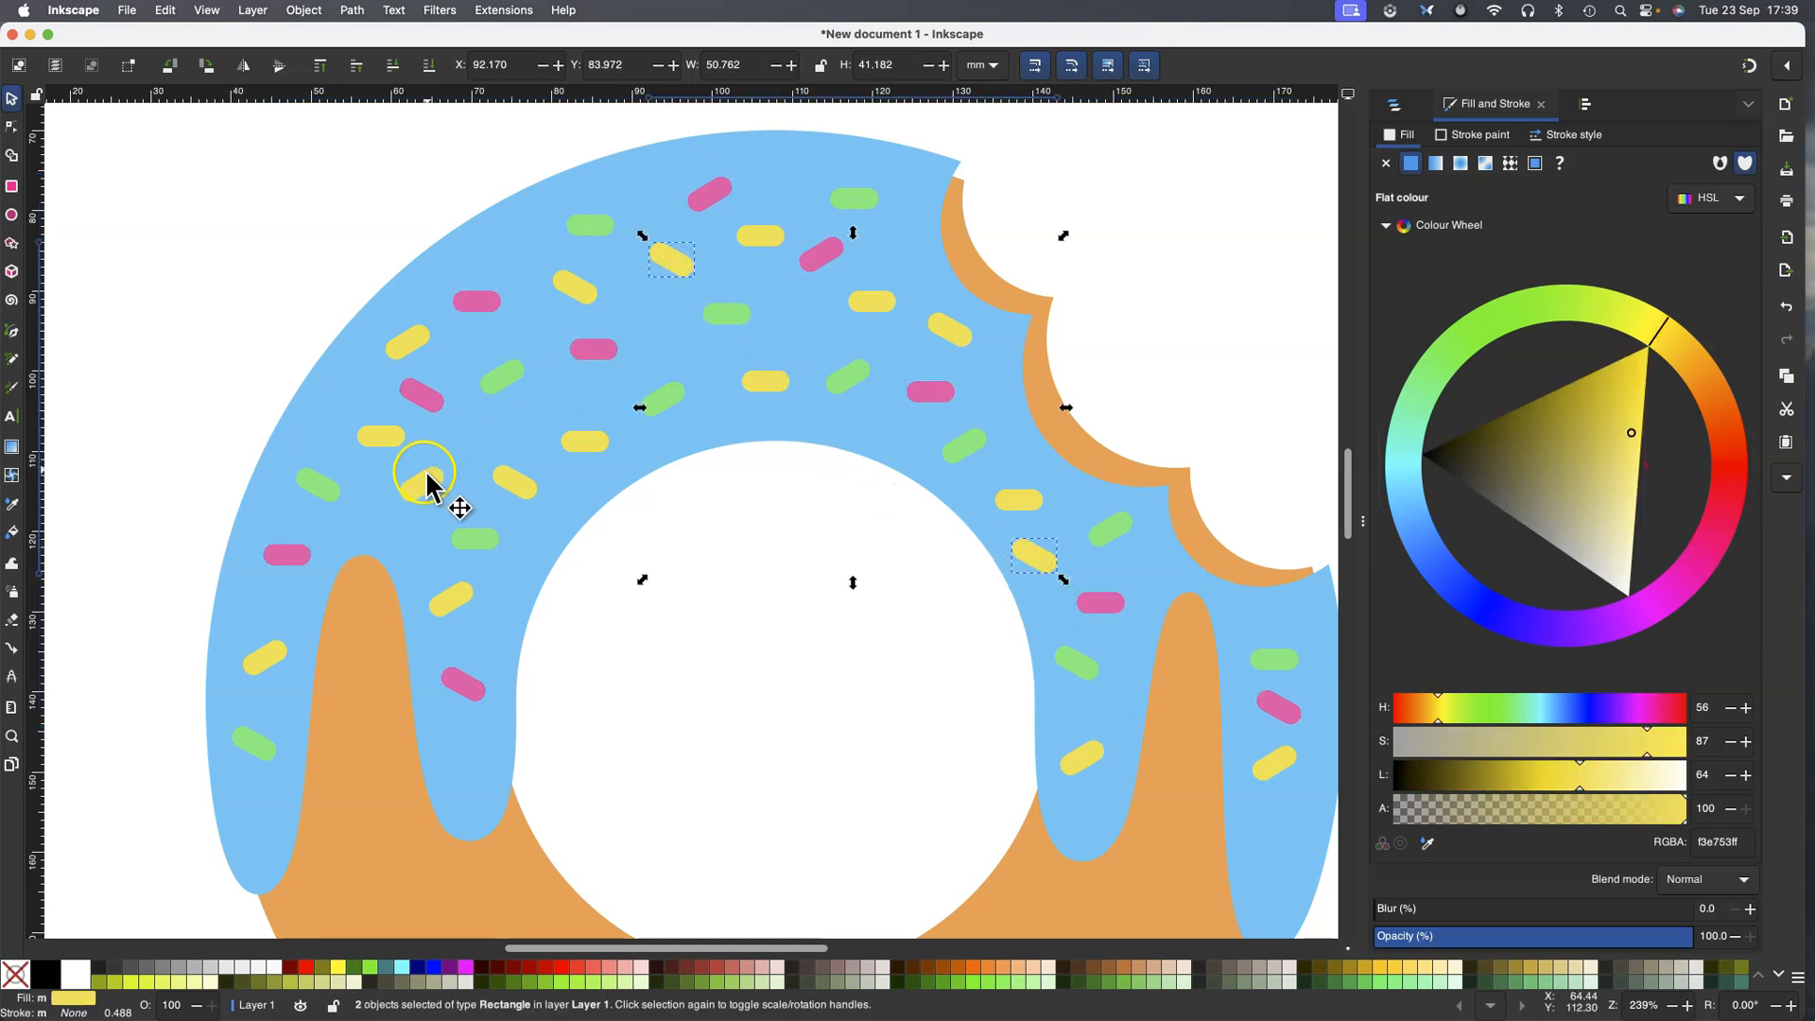
shift+click(385, 438)
shift+click(497, 485)
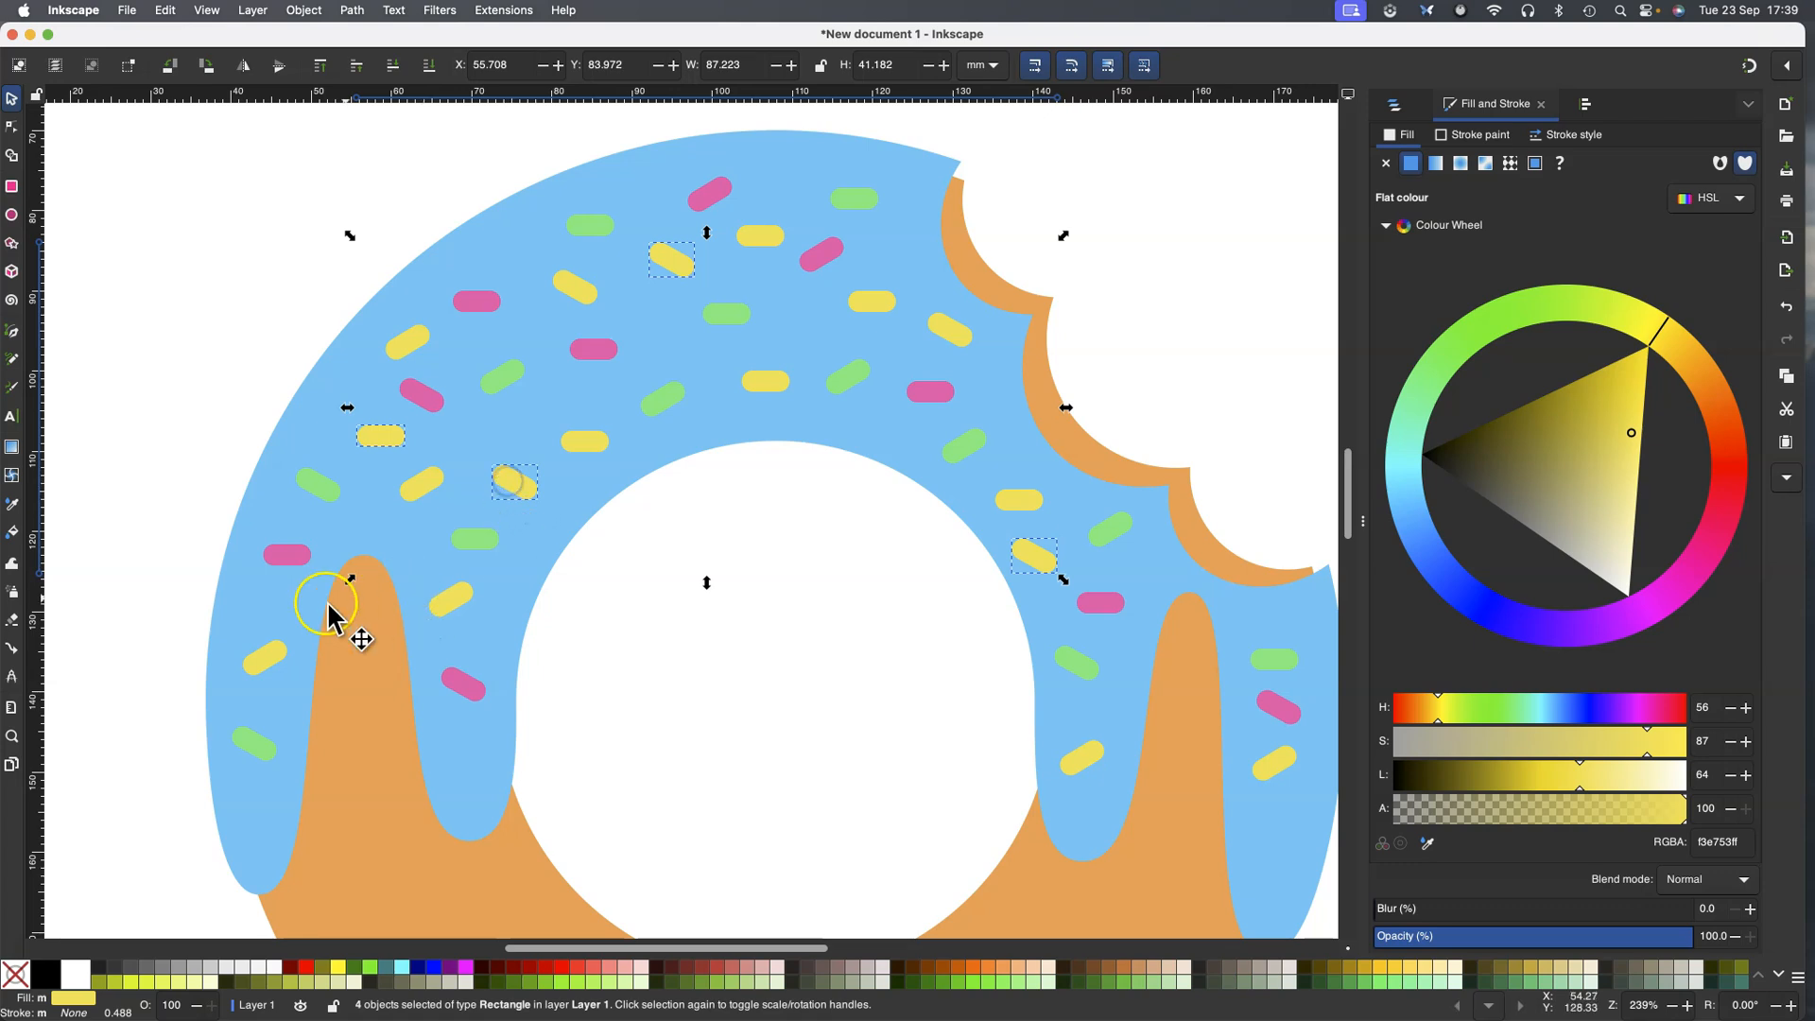
shift+click(275, 662)
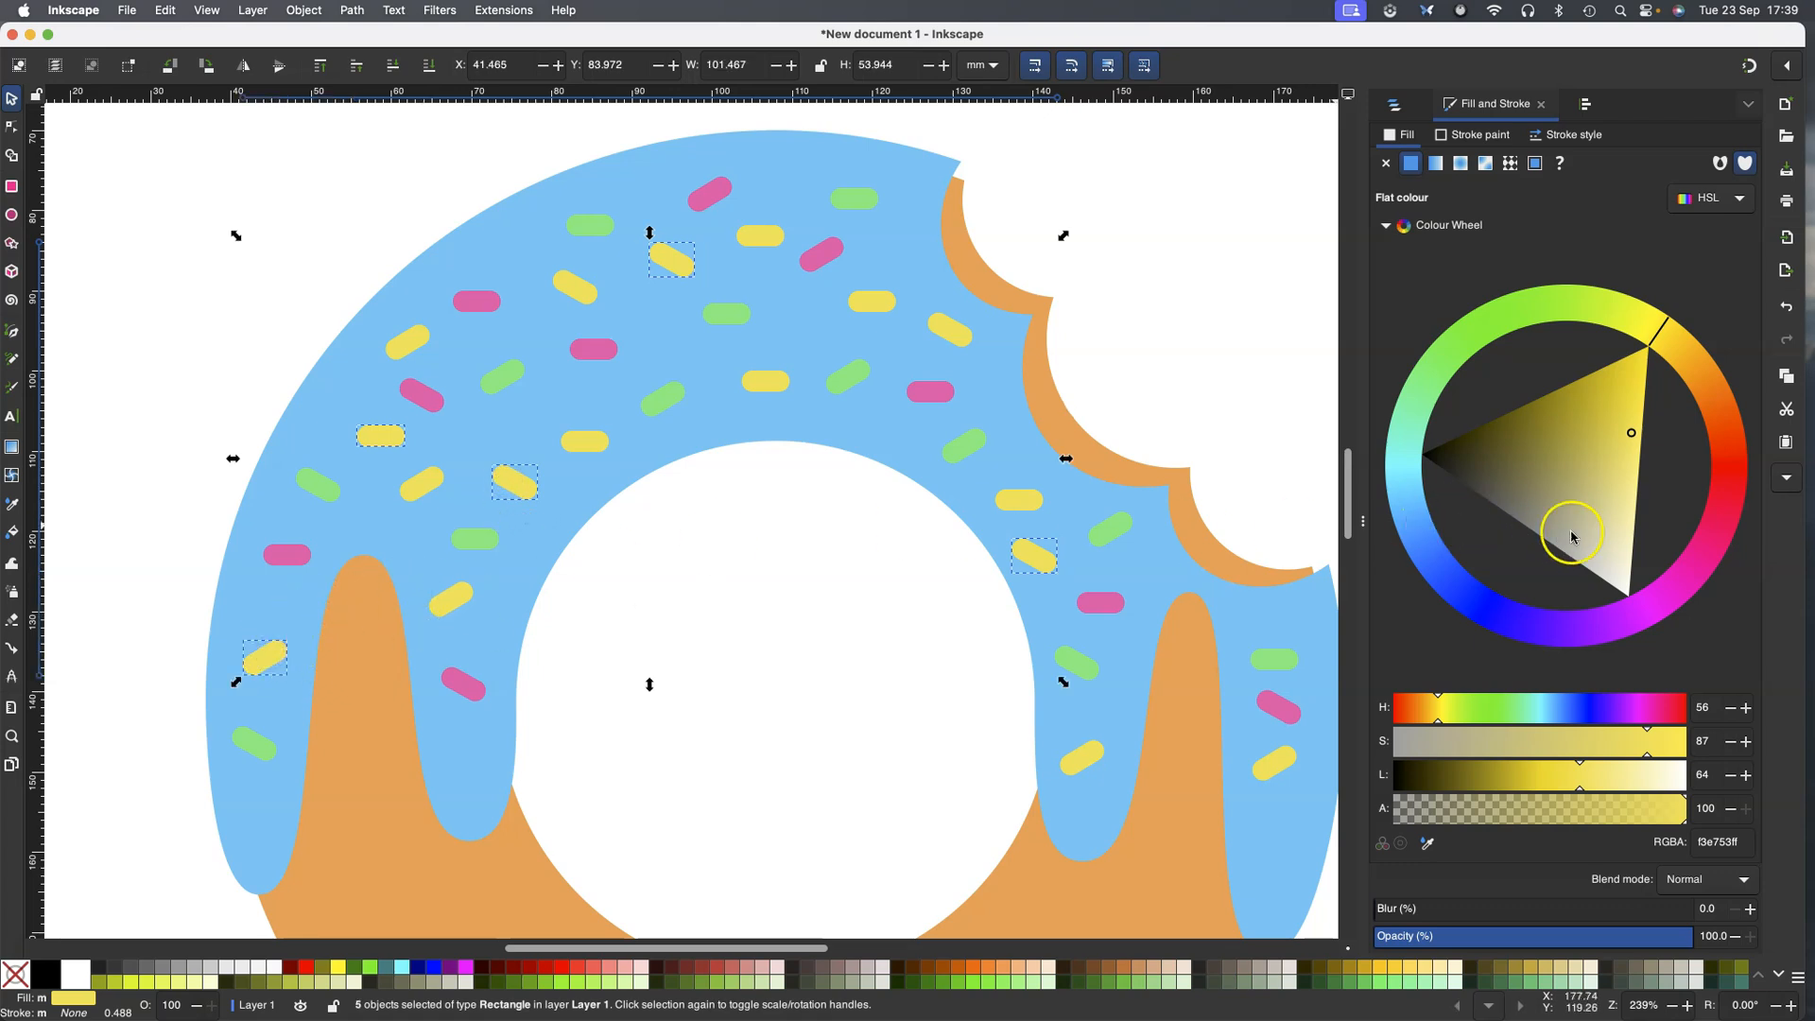
drag(1642, 610, 1478, 588)
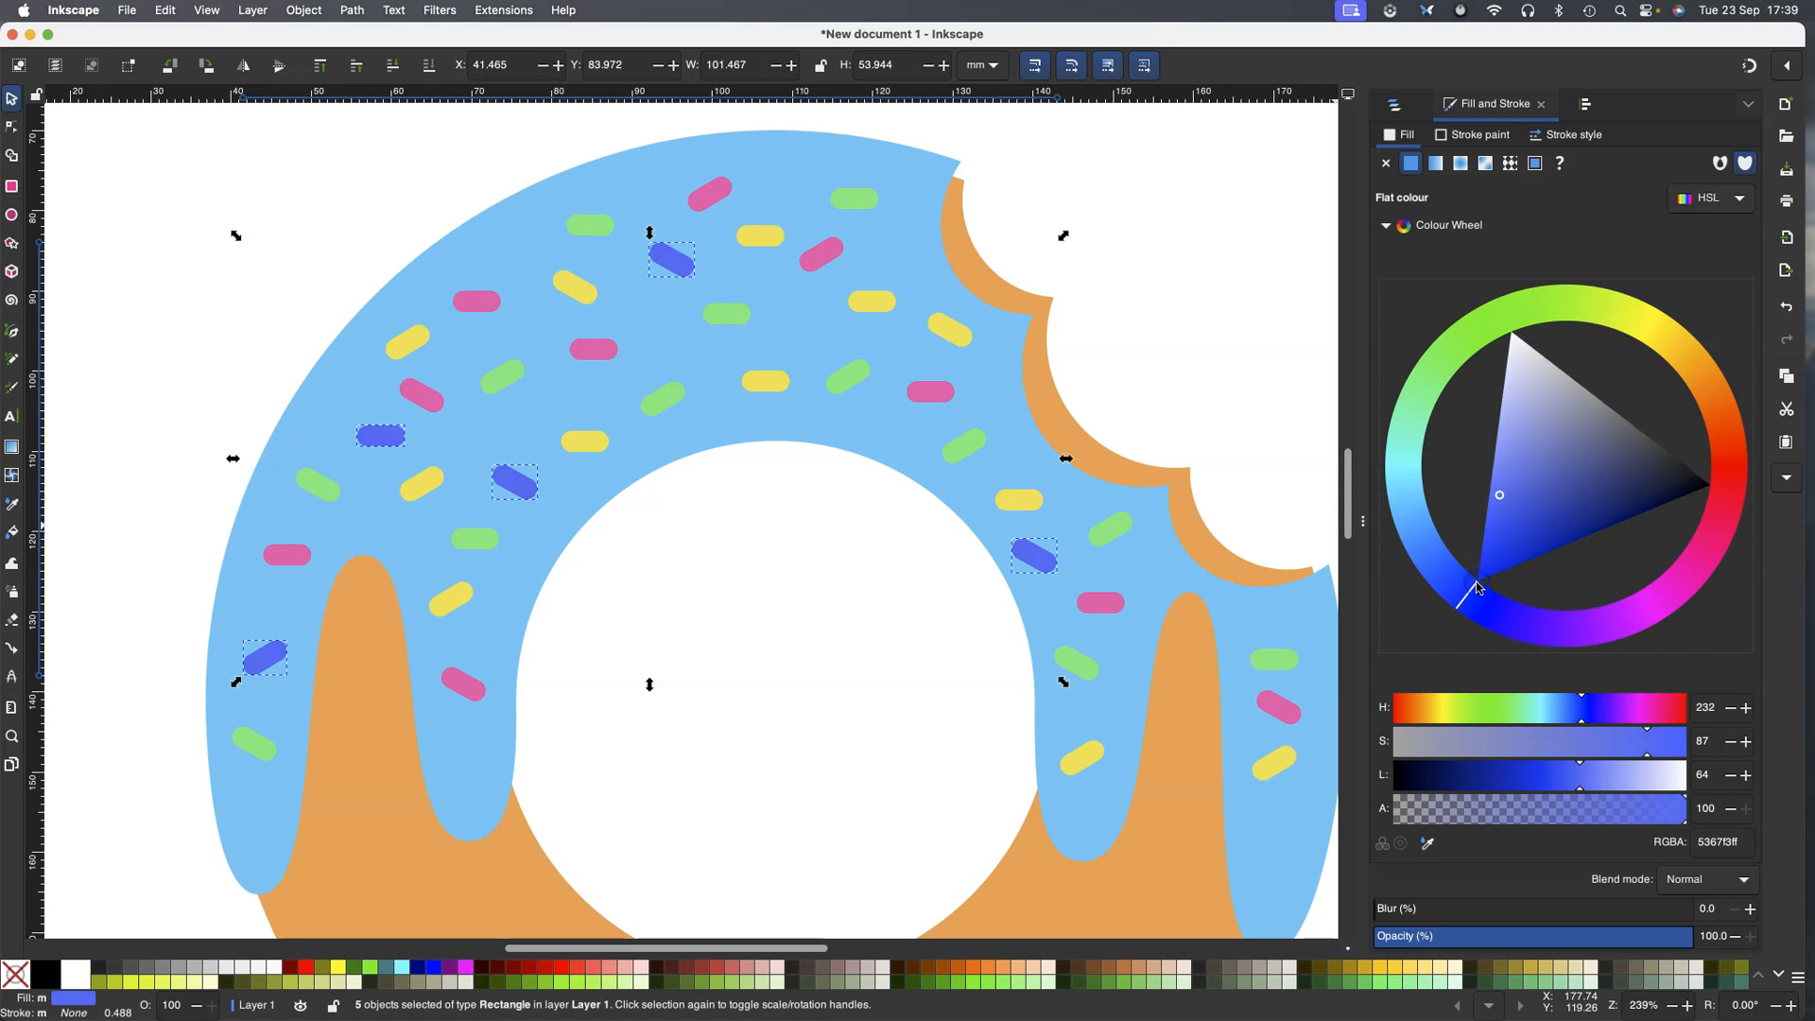
click(1205, 318)
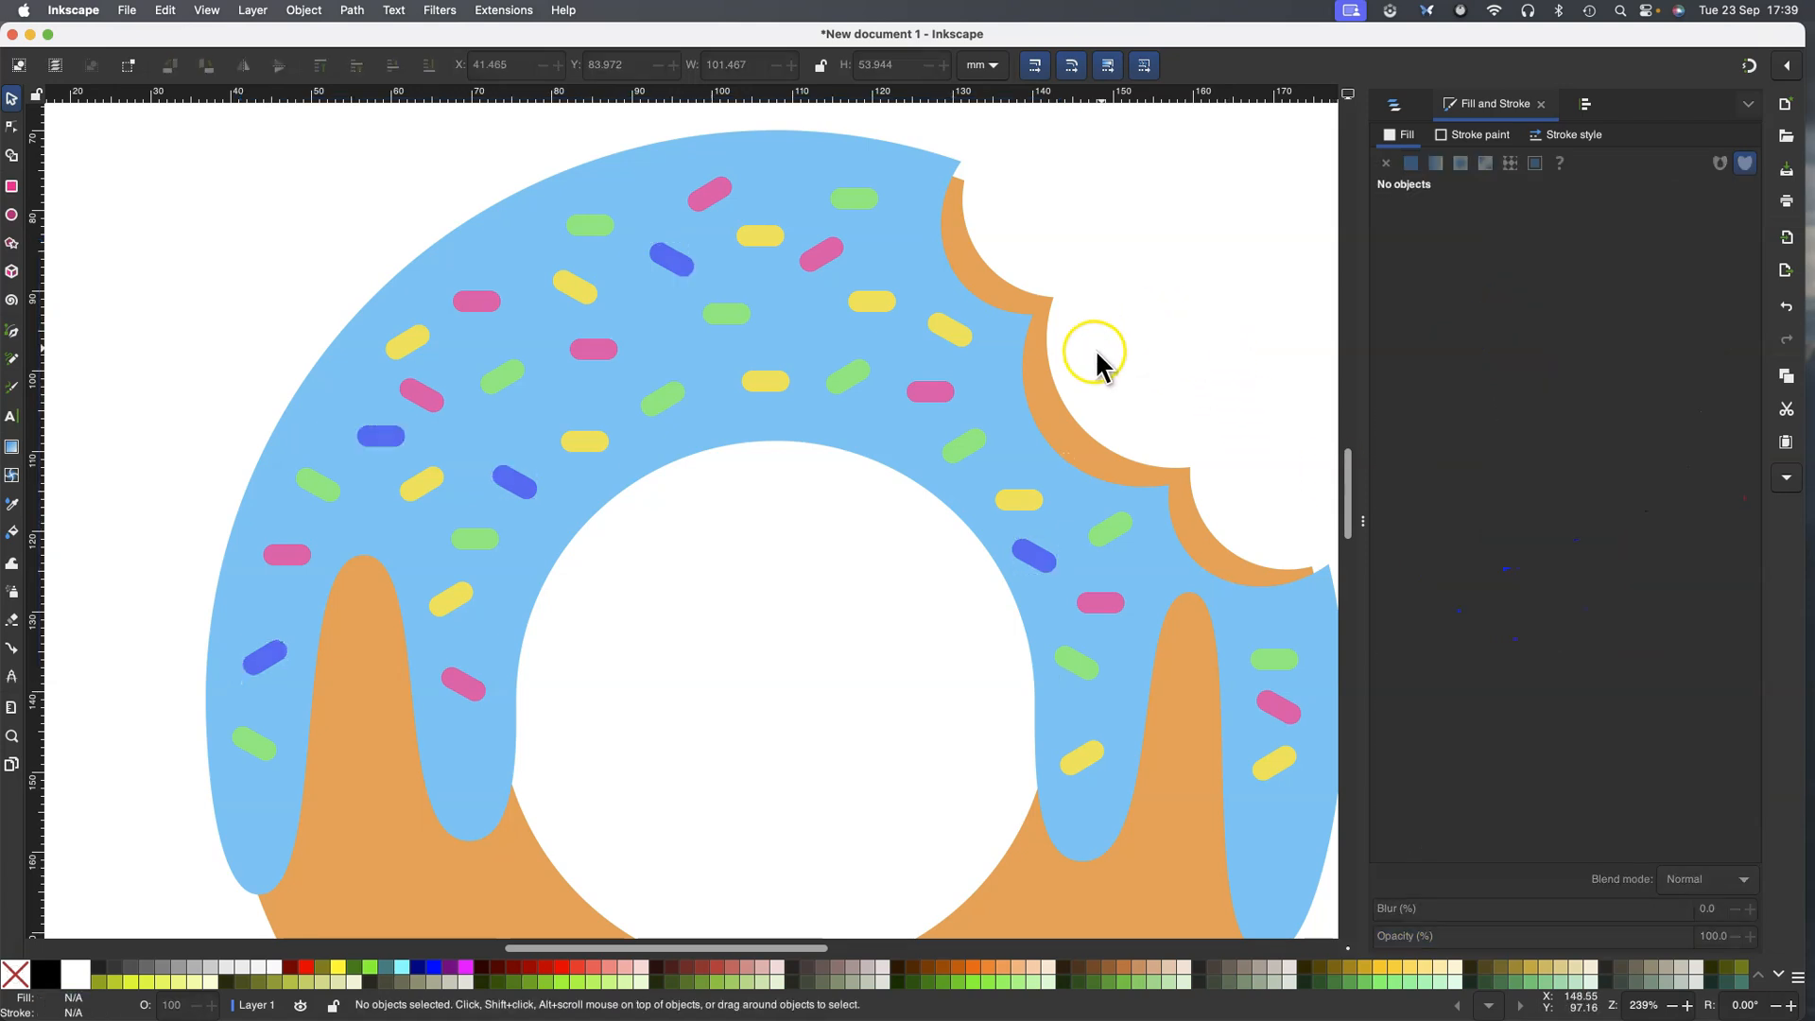
Group all parts of the donut and shift the group slightly down and to the left on the page
ctrl+scroll(770, 571, up, 1)
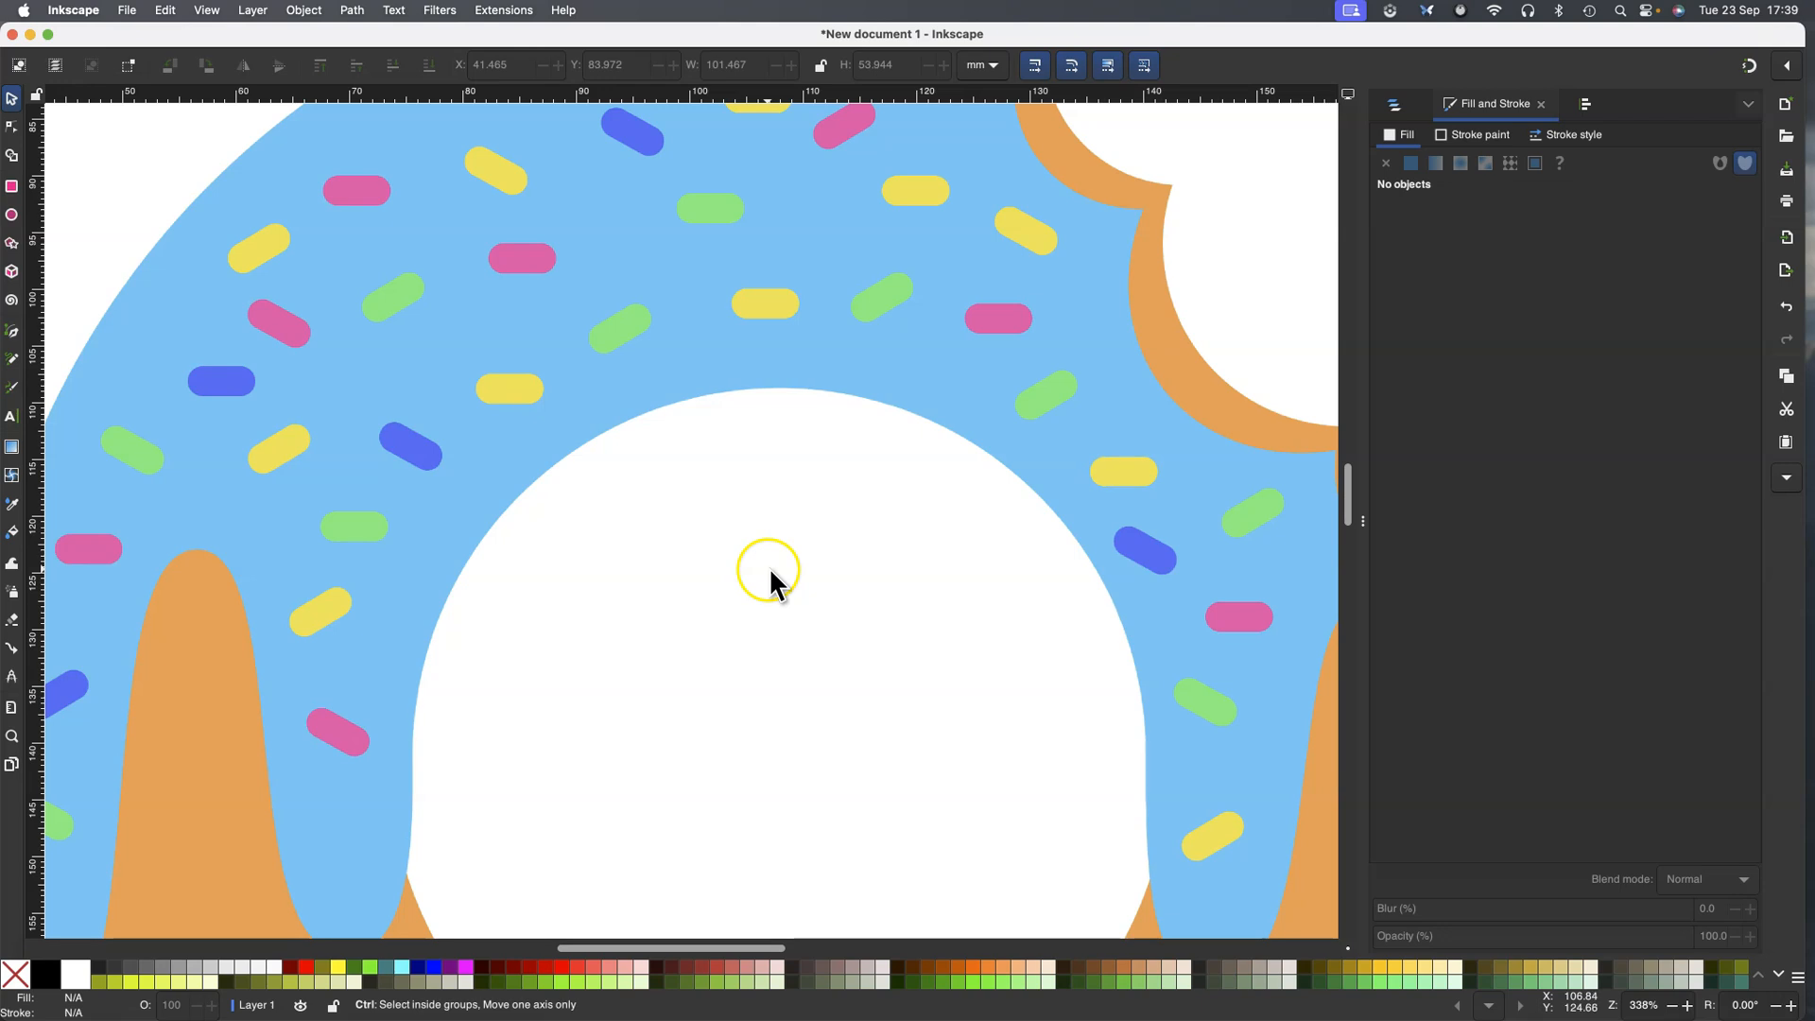
ctrl+scroll(771, 570, down, 5)
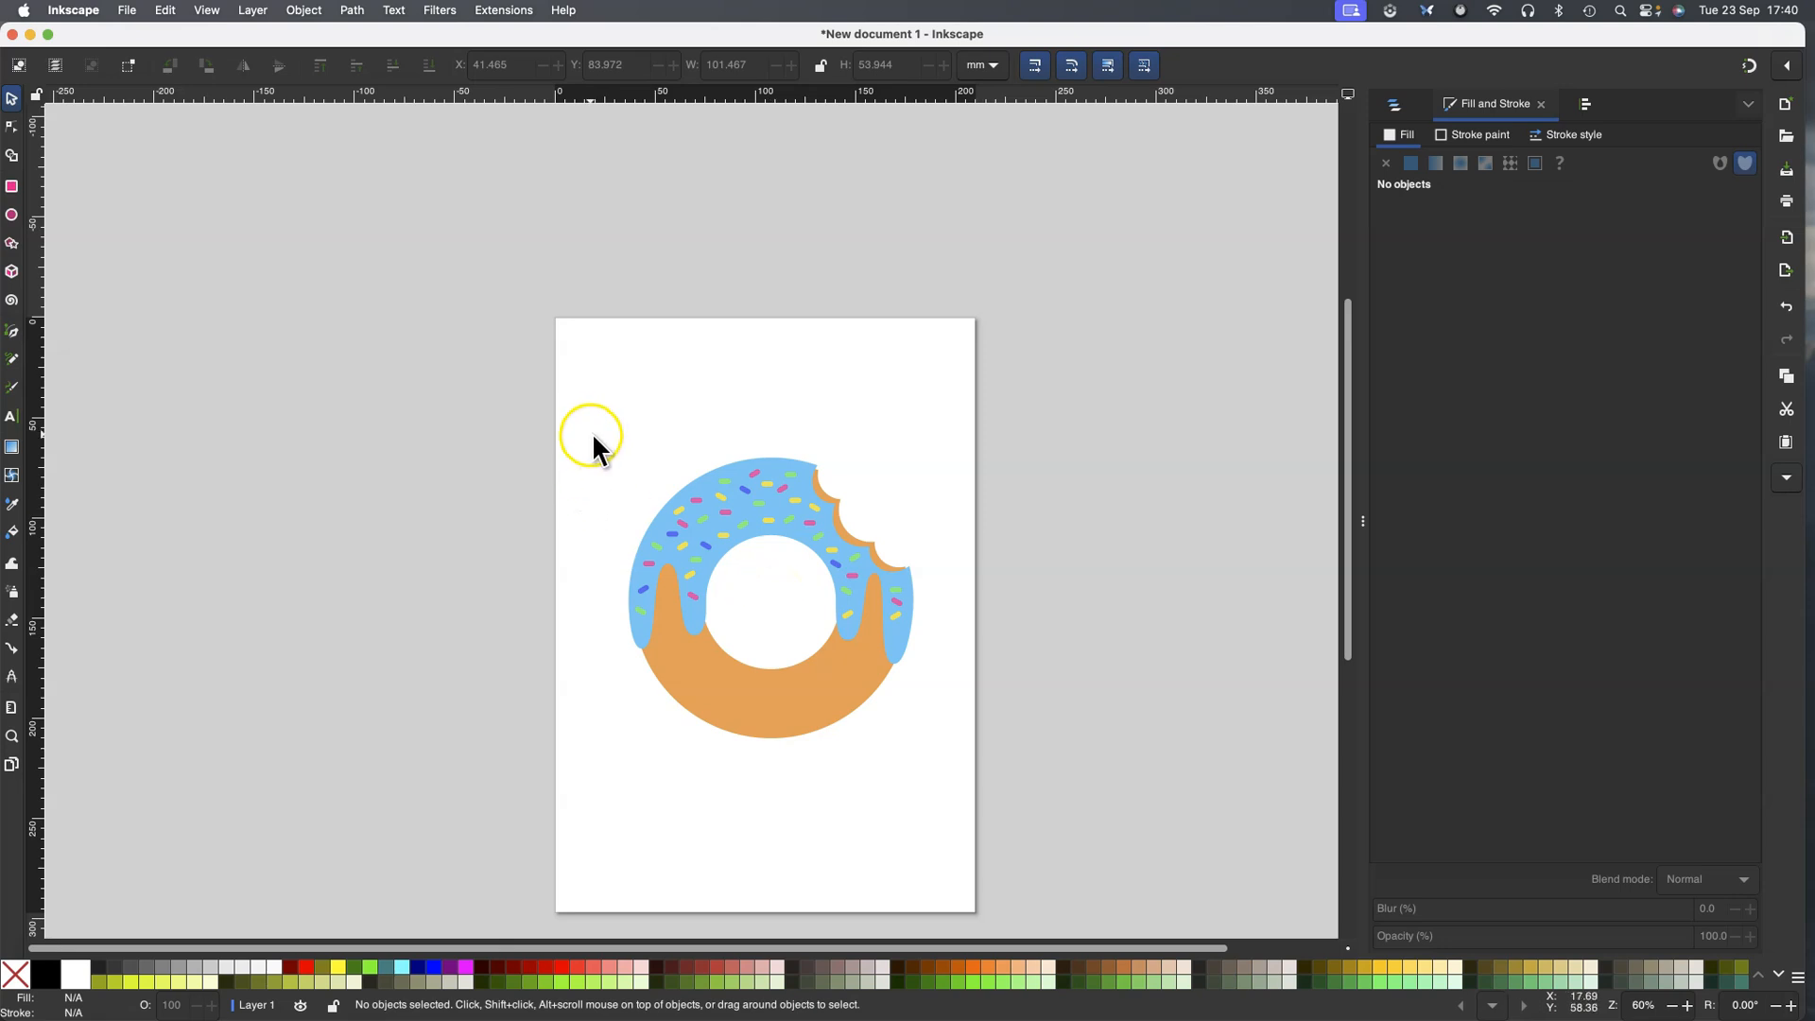
drag(595, 431, 955, 771)
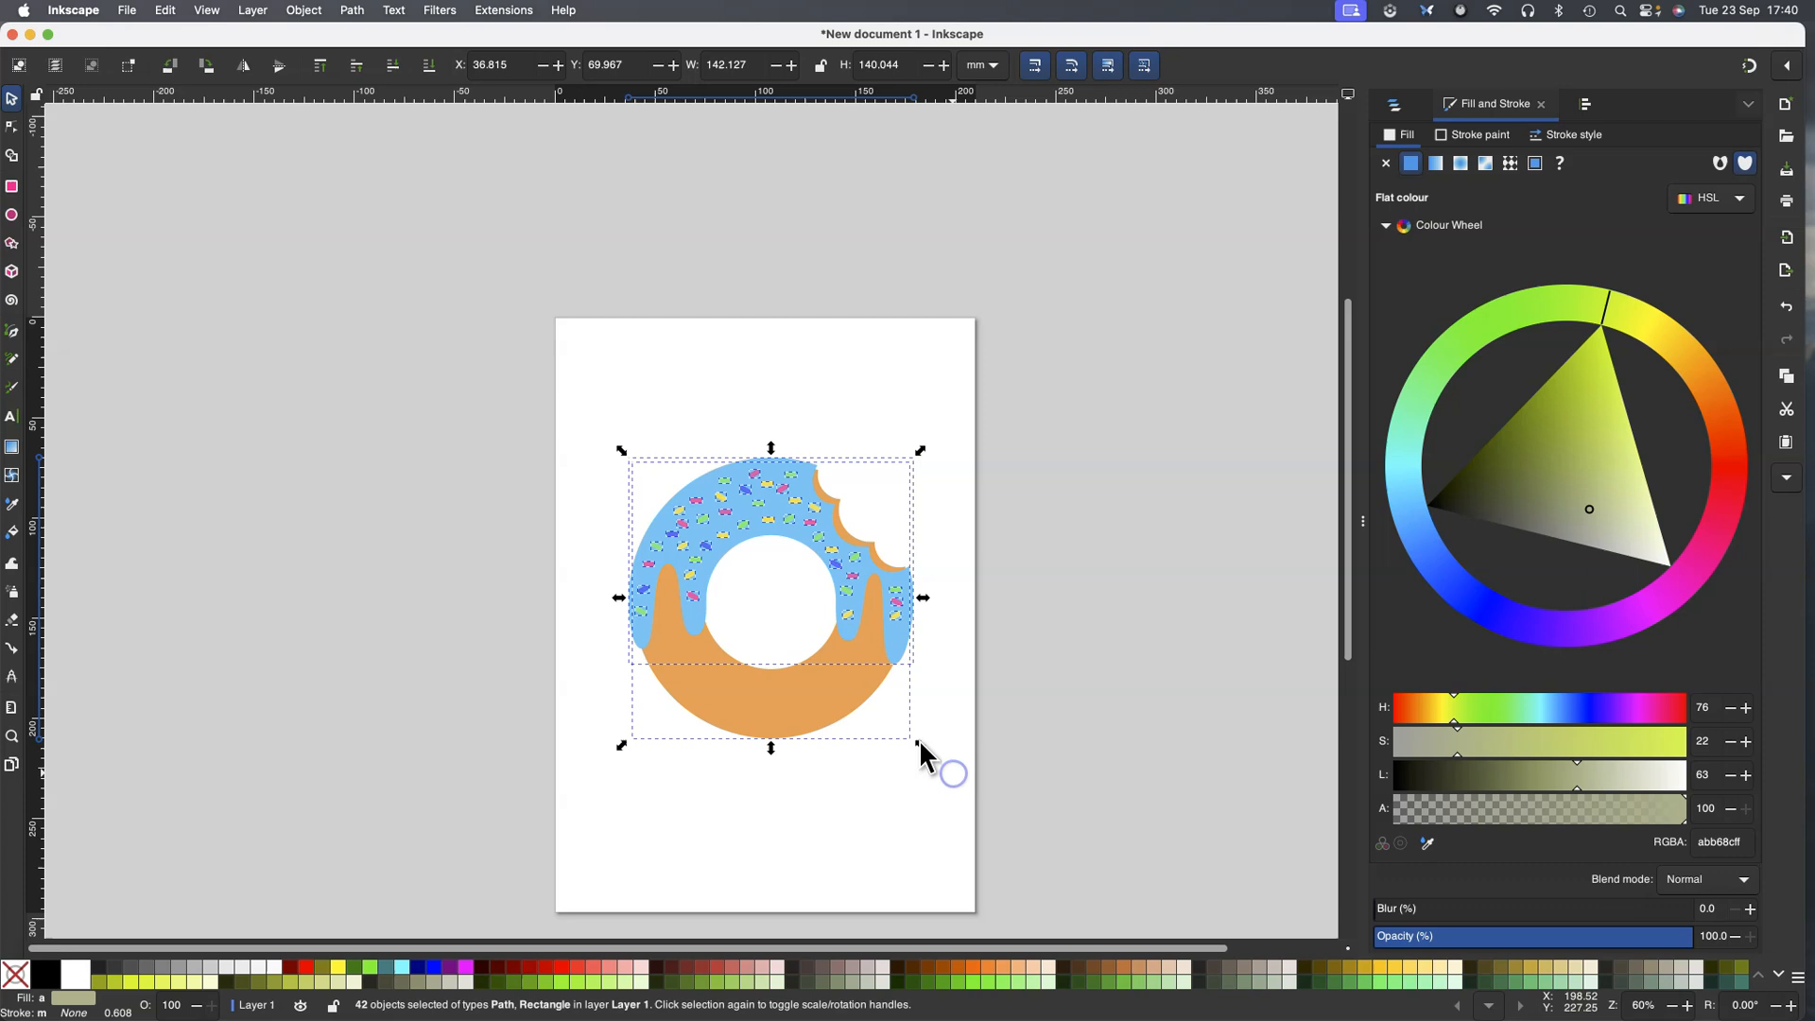
right_click(715, 508)
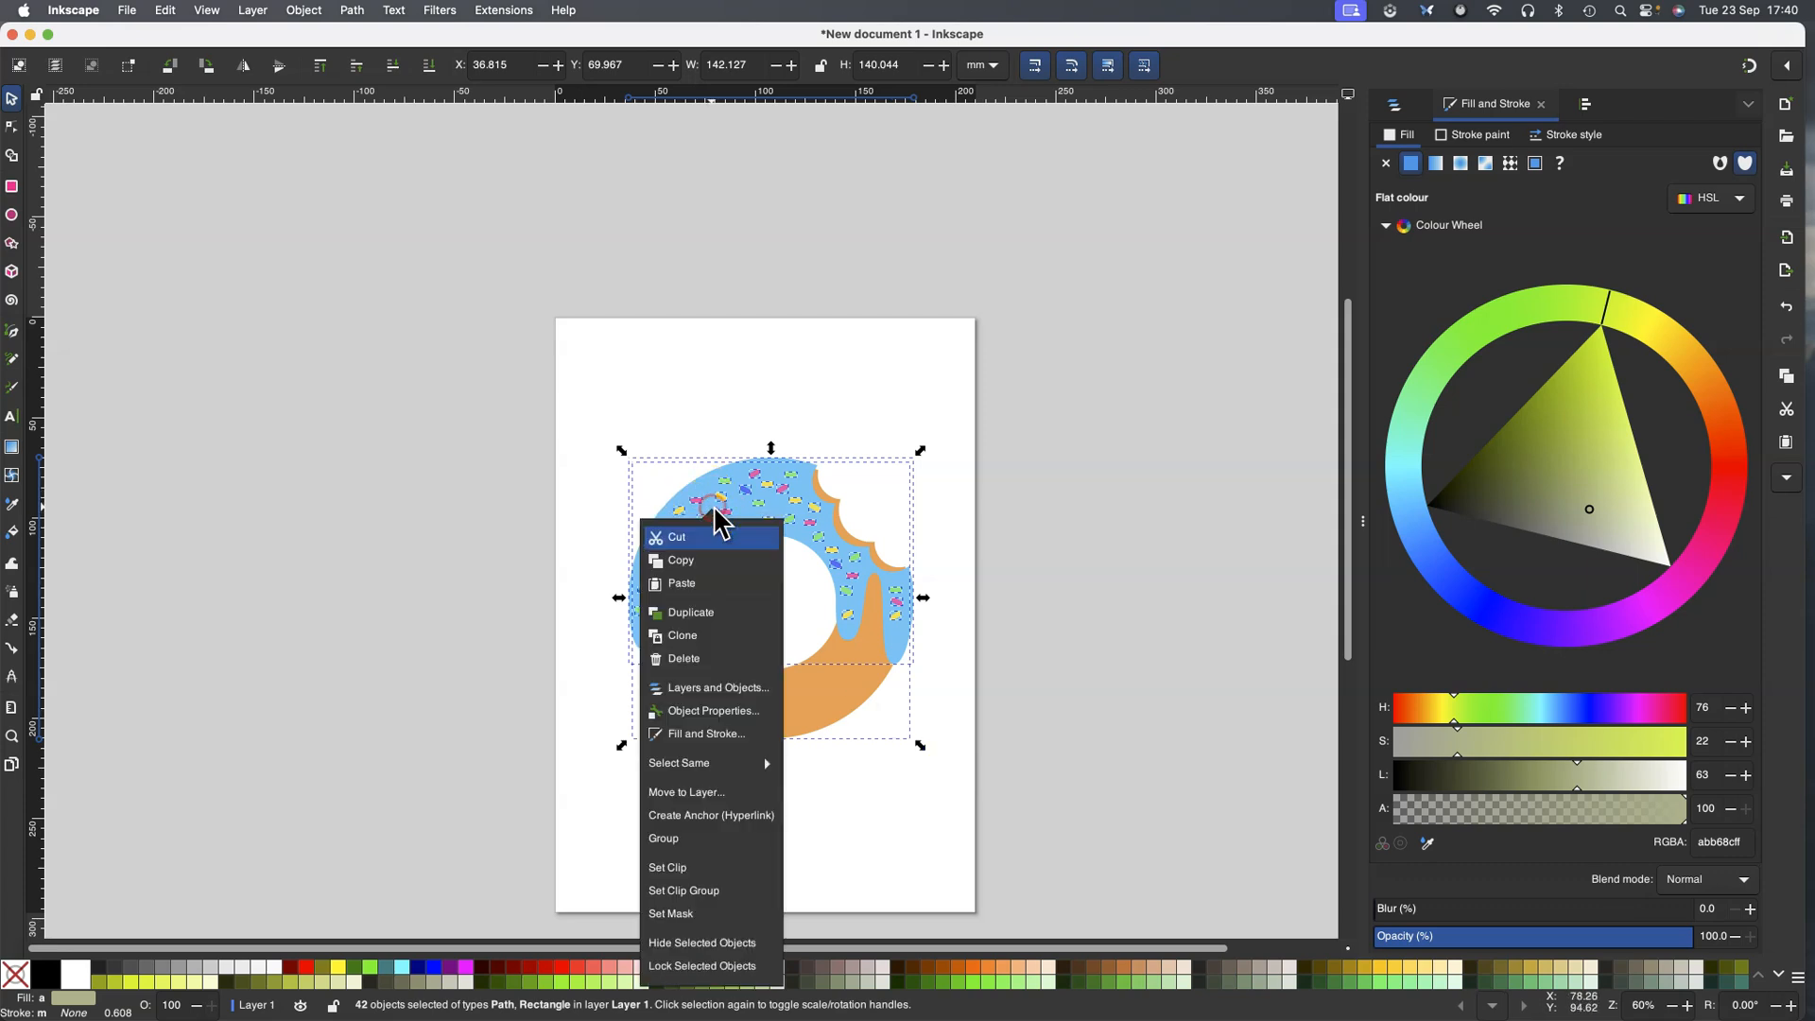
click(693, 842)
click(770, 853)
mouse_move(771, 711)
mouse_down()
mouse_move(811, 690)
mouse_move(769, 716)
mouse_up()
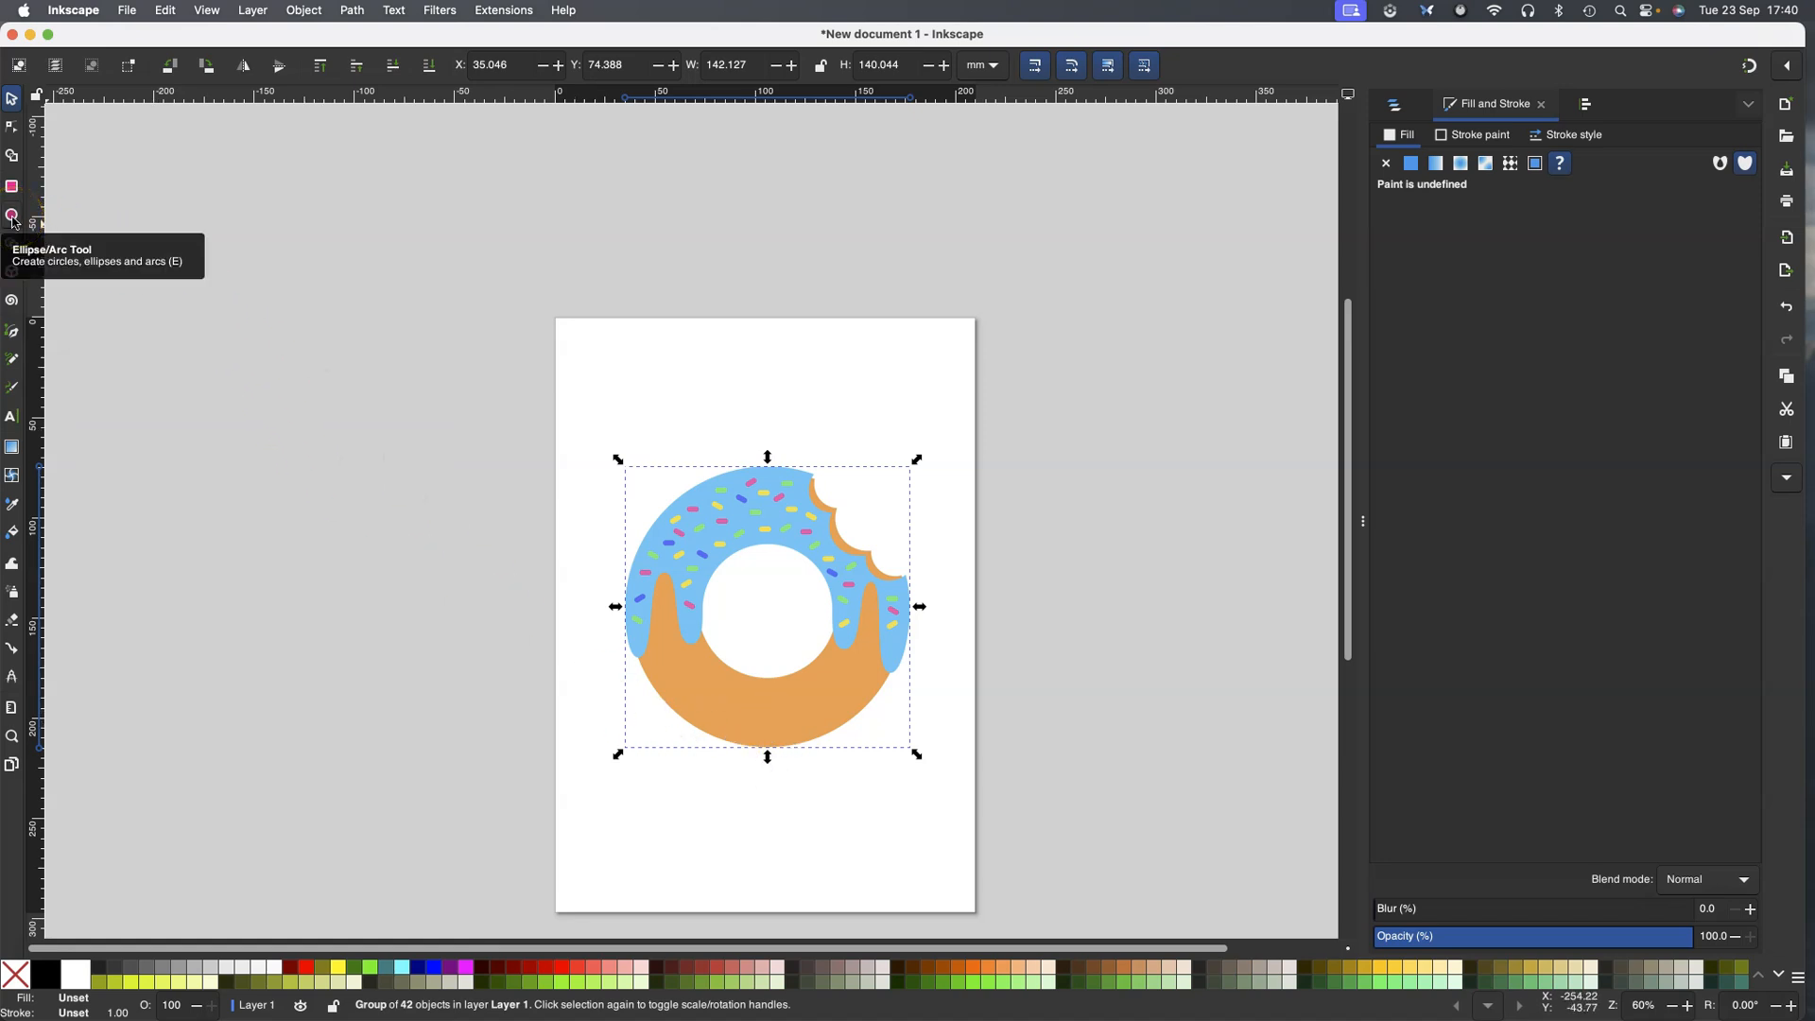
Add the text "Our Awesome Donut Sale is on Now!" in Arial Black 64 pt and place it roughly centred above the donut
click(12, 420)
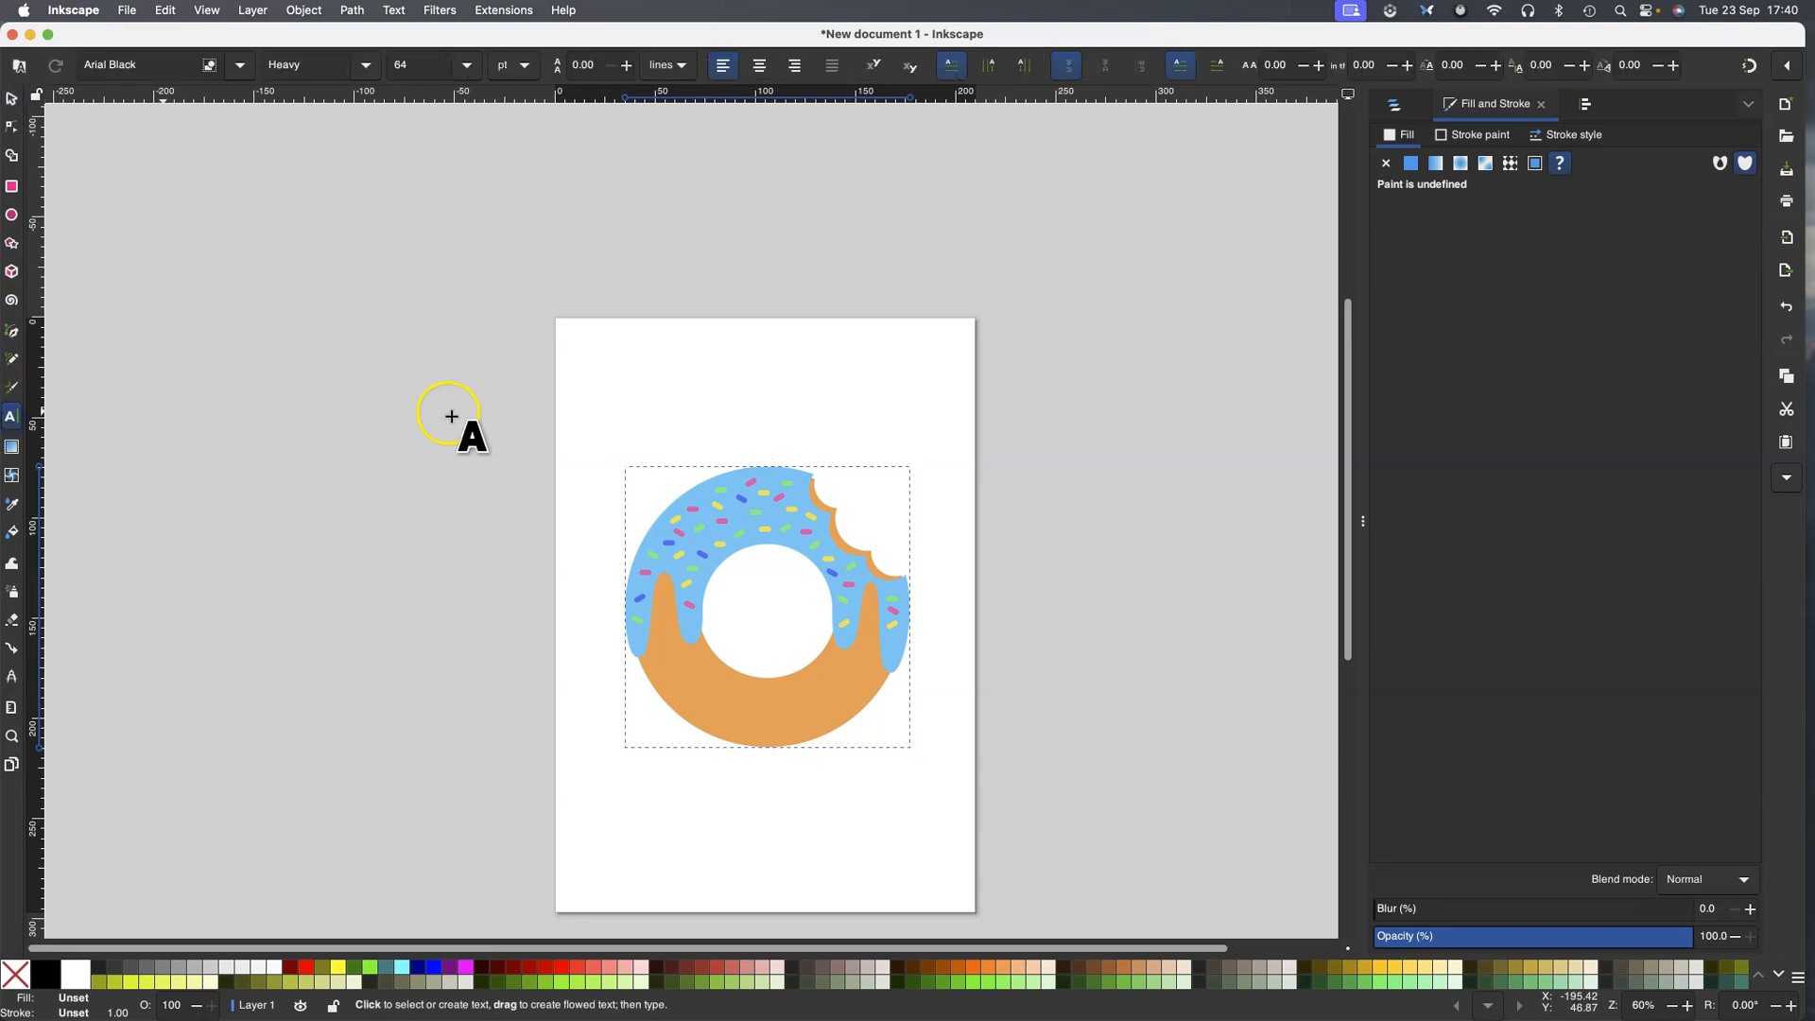
click(580, 352)
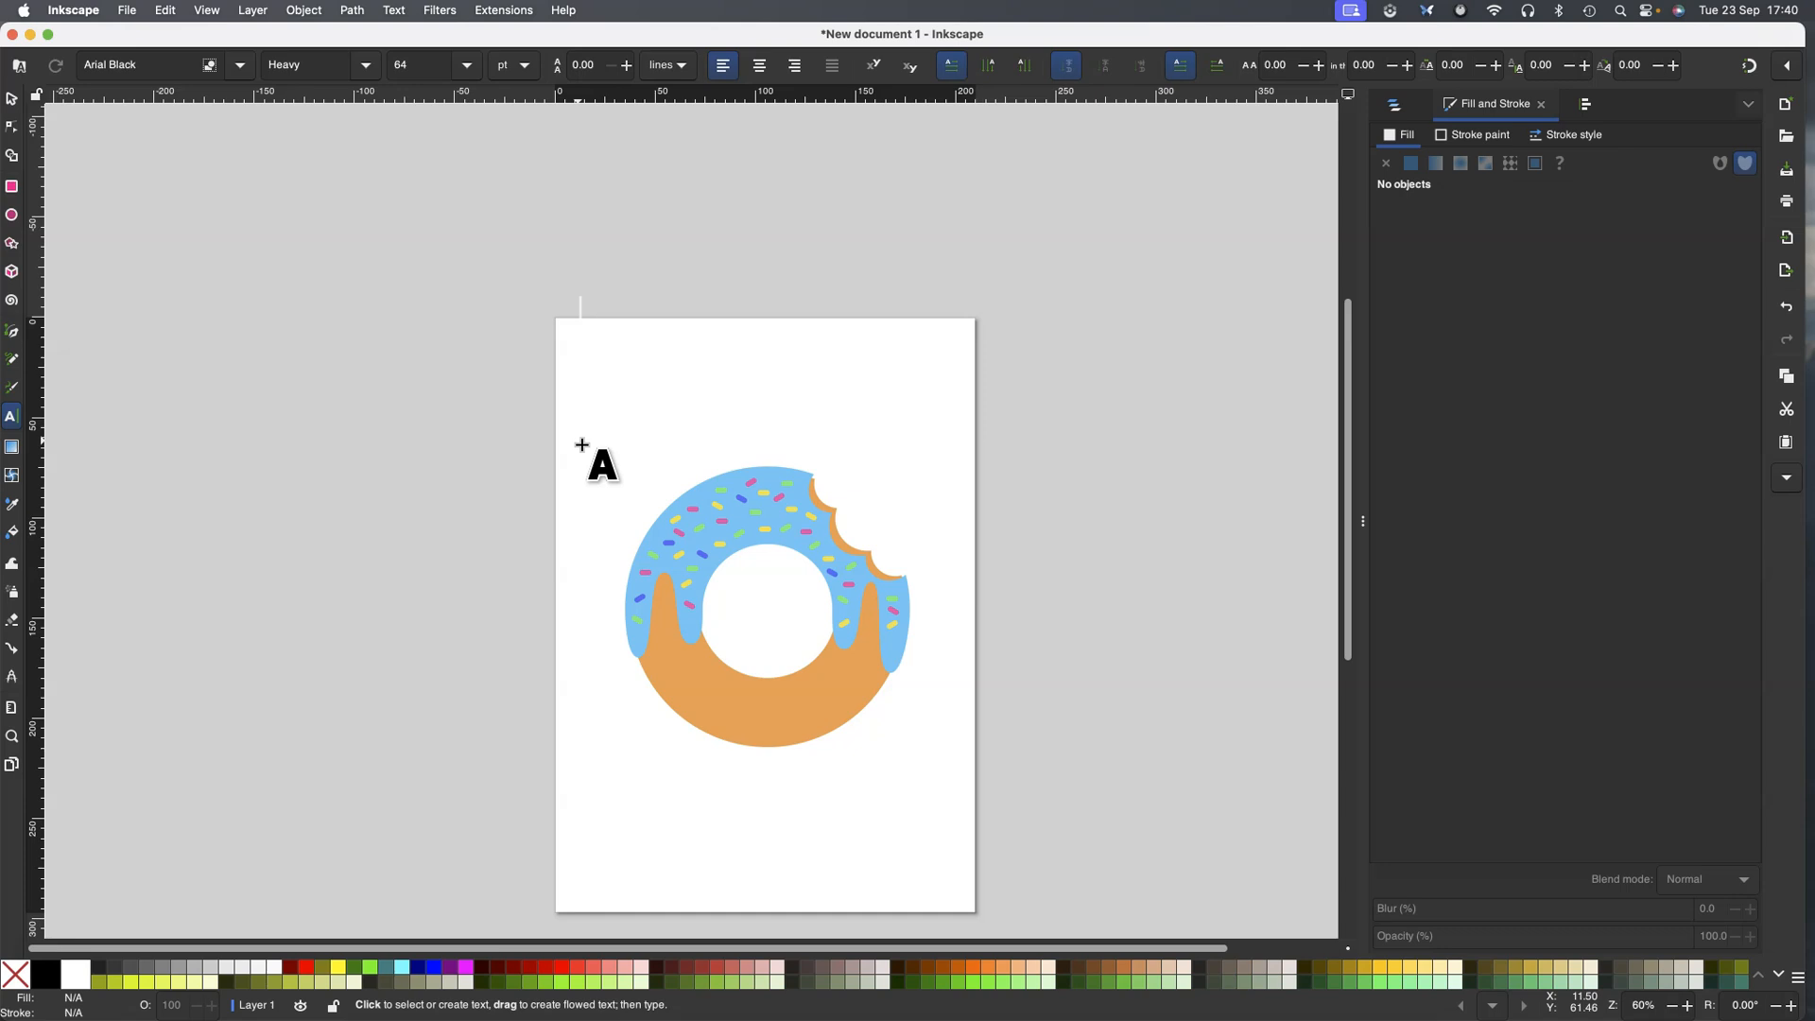
text(Our A)
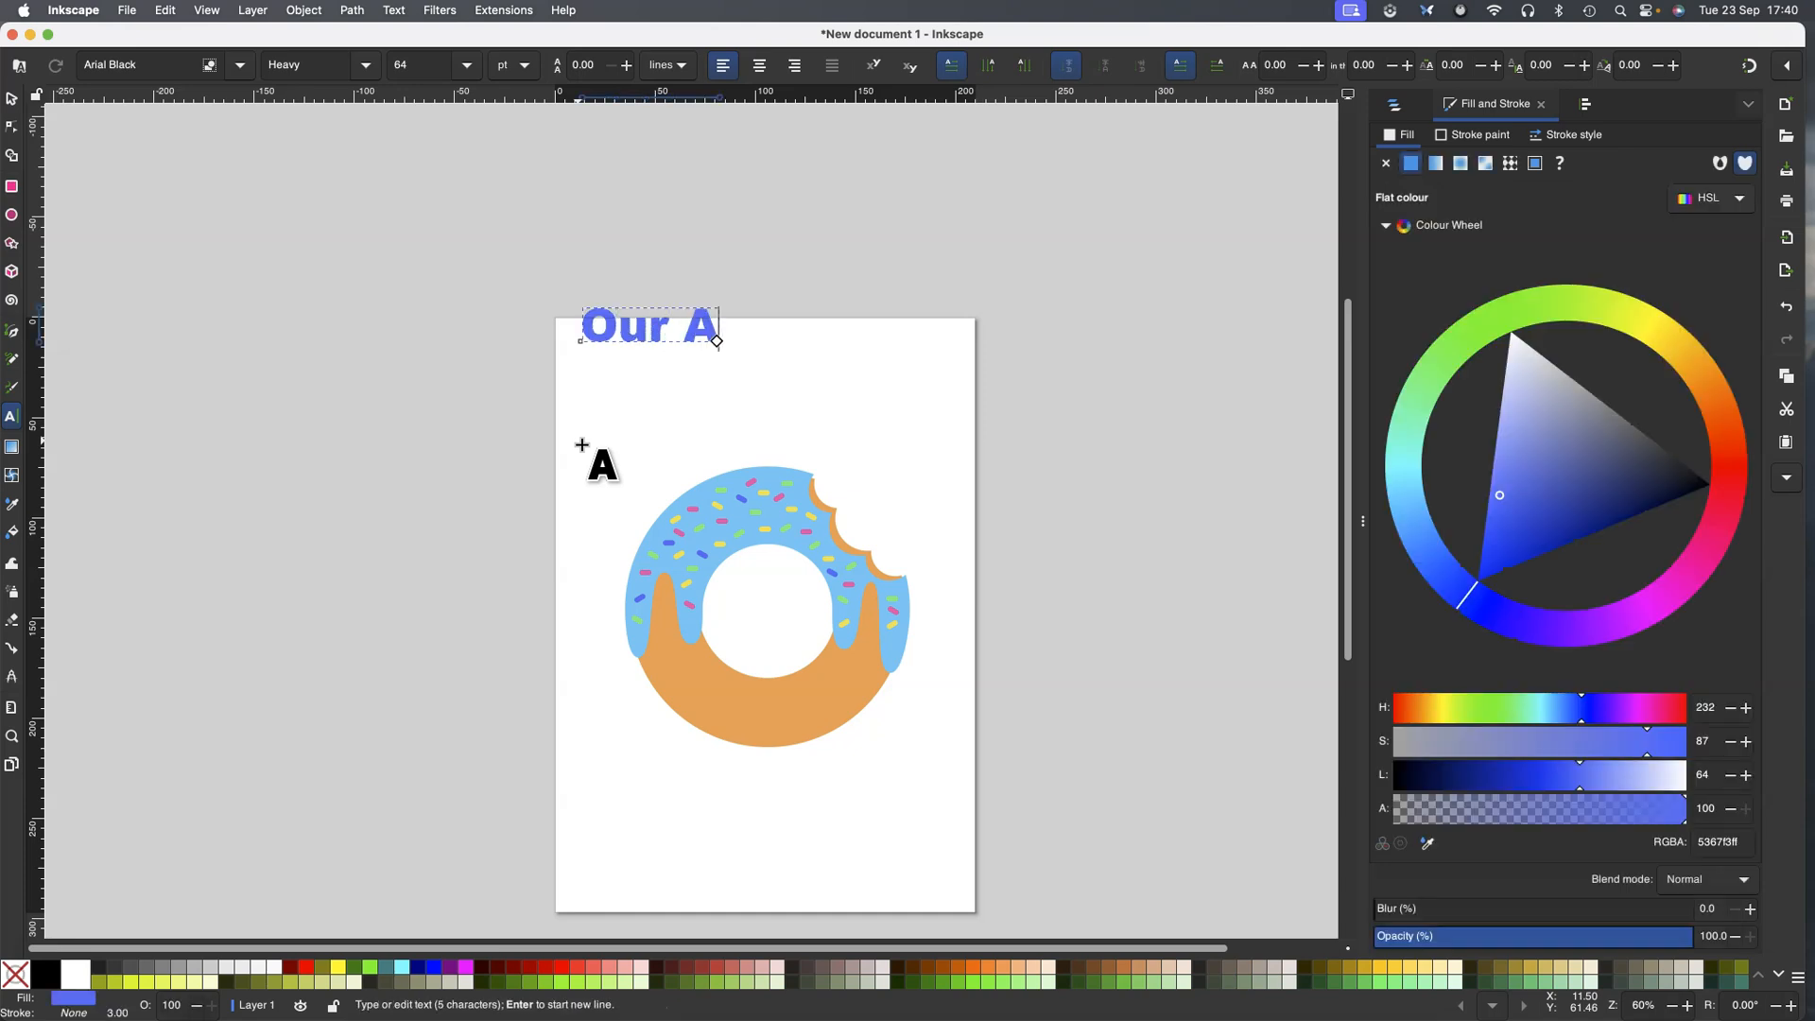
text(wesome Donut Sale is on No)
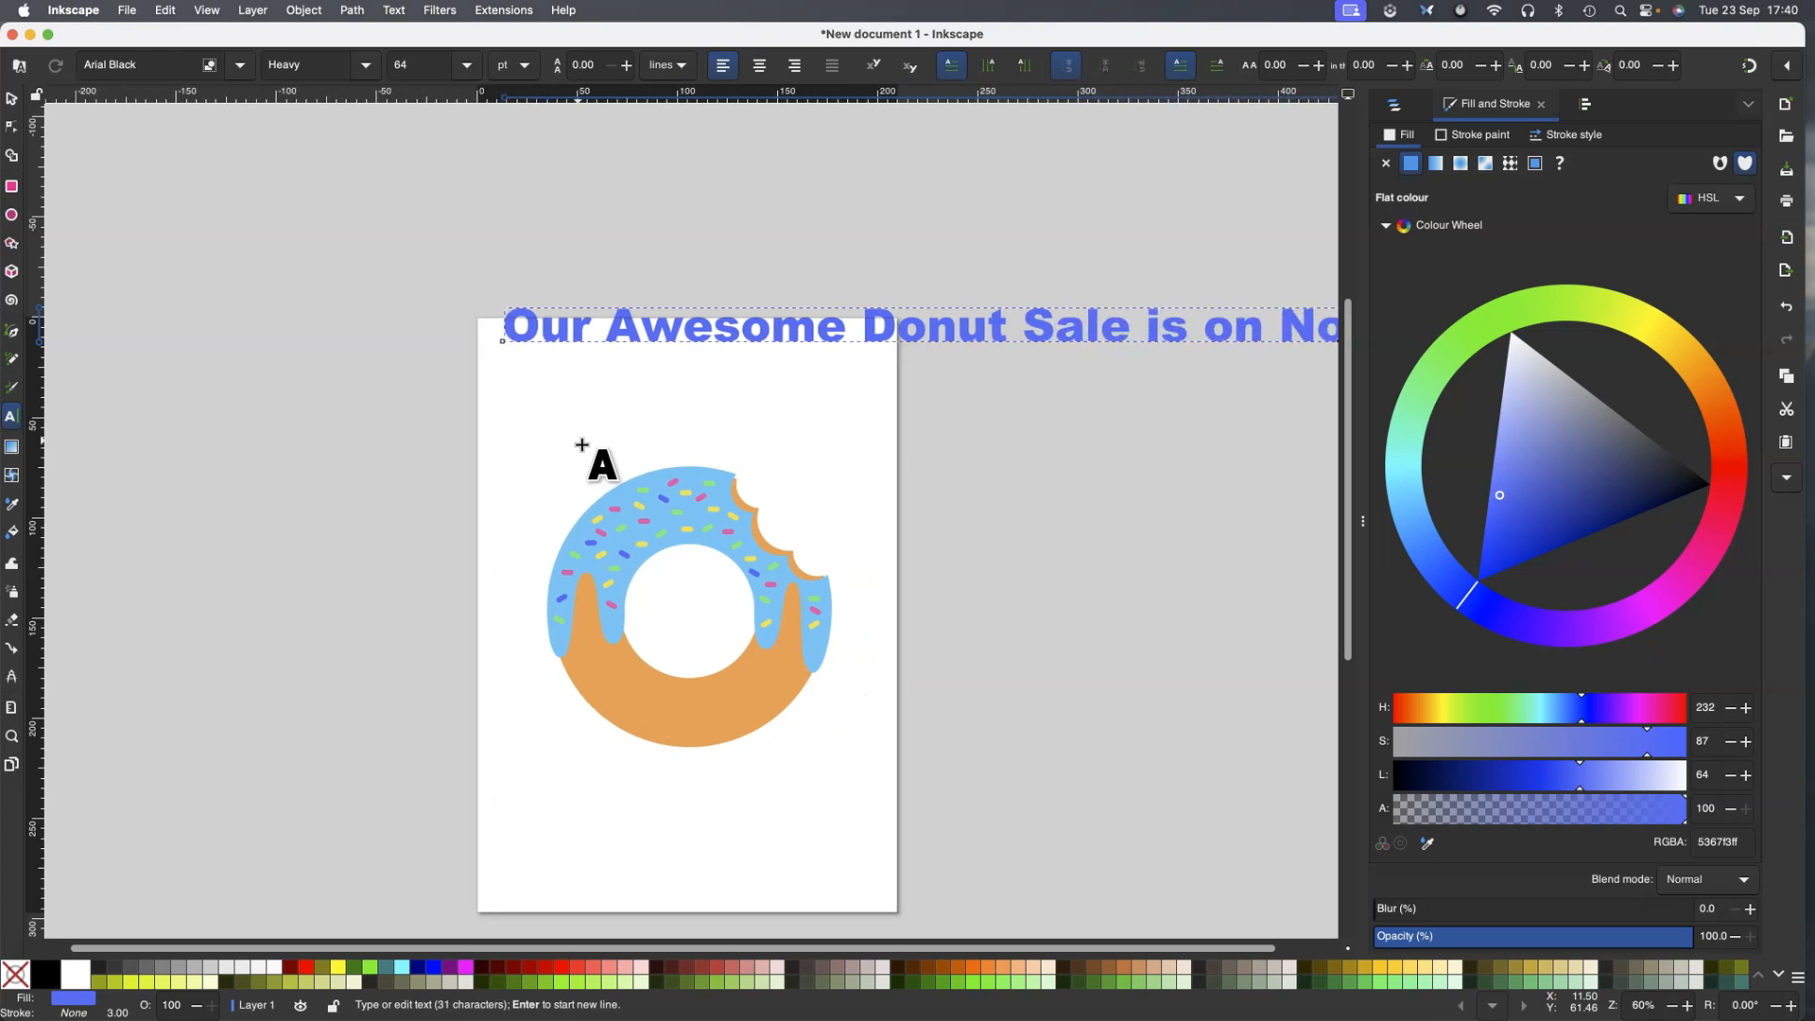
text(w!)
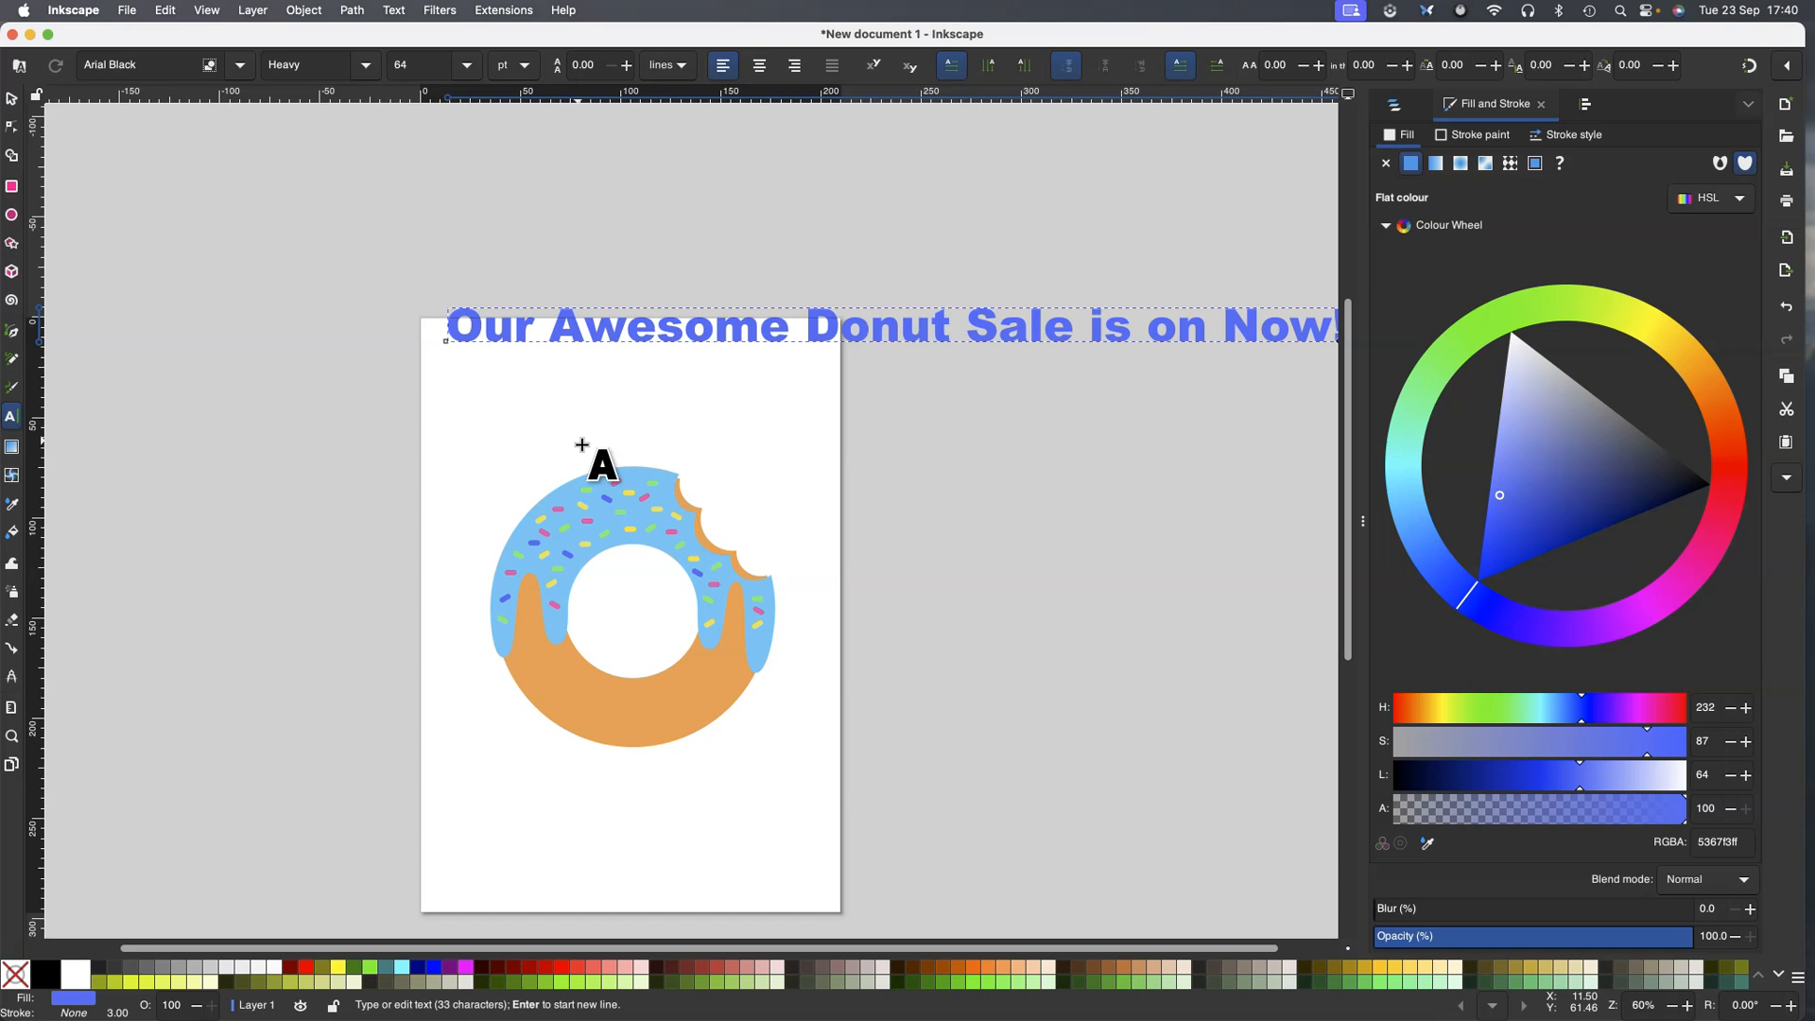
click(11, 98)
drag(601, 331, 400, 356)
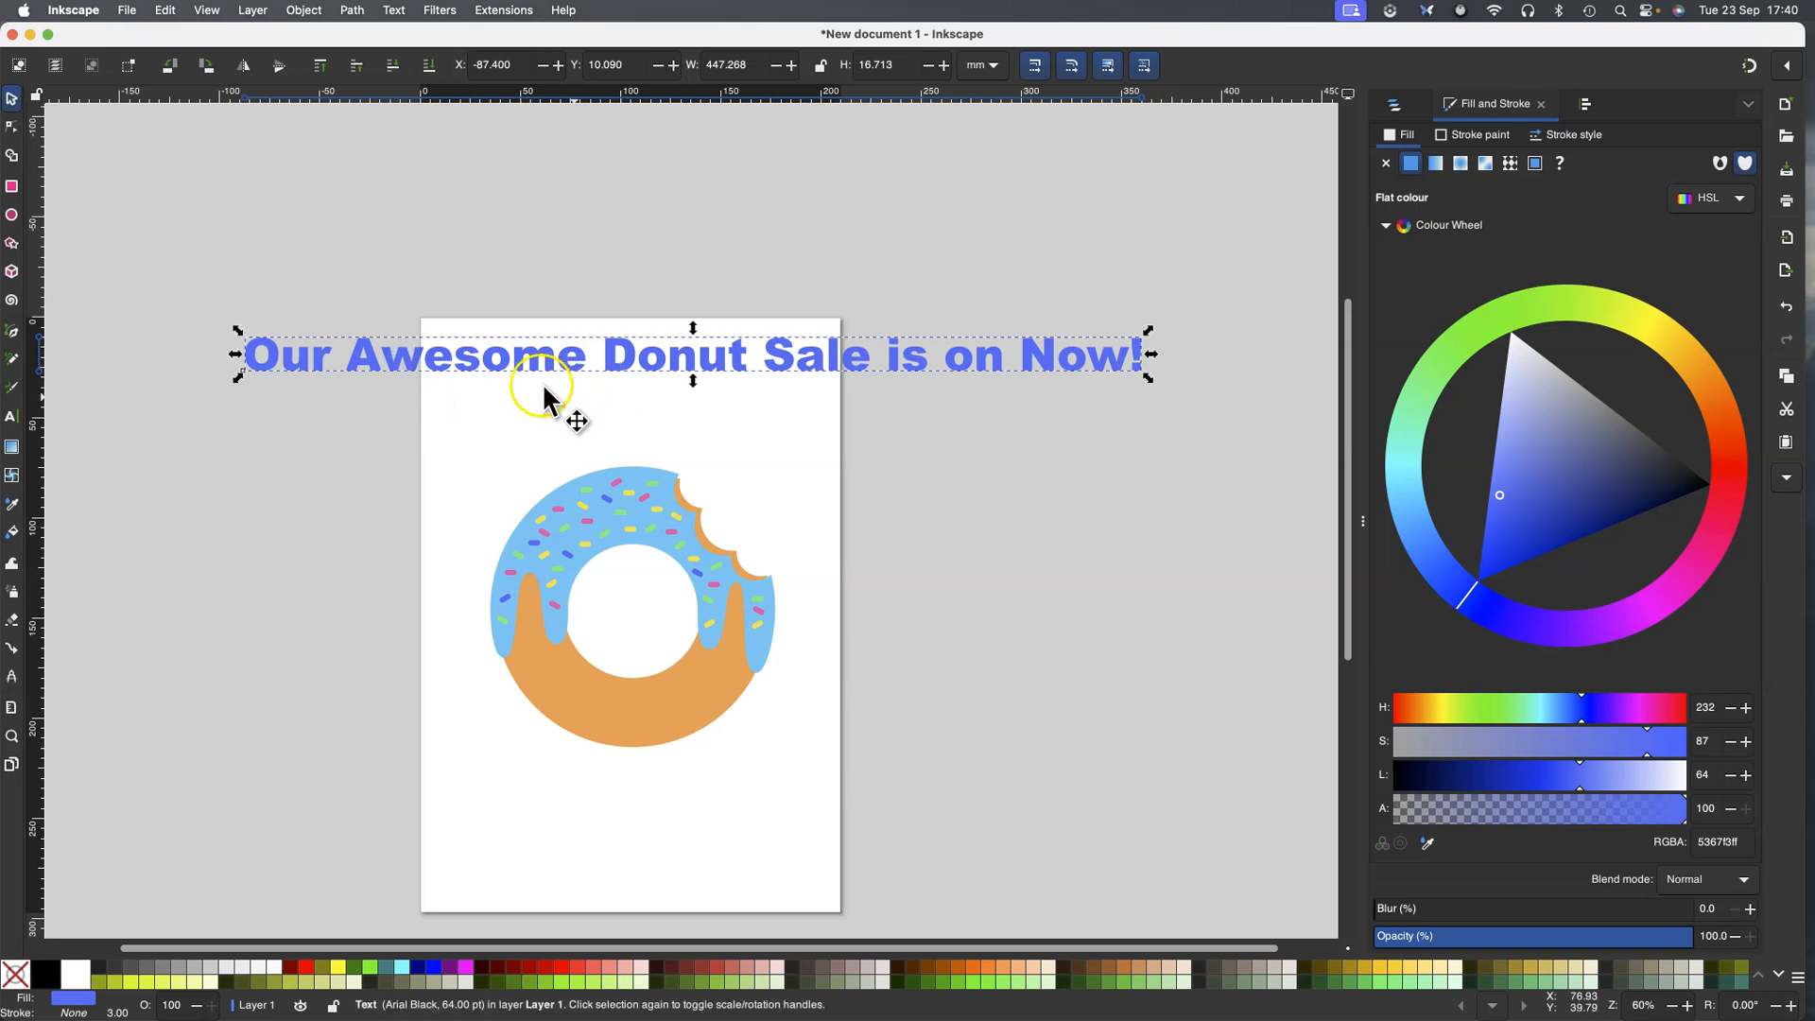
Draw a circle about 82 mm in radius around the donut, with no fill and a flat black stroke
click(13, 216)
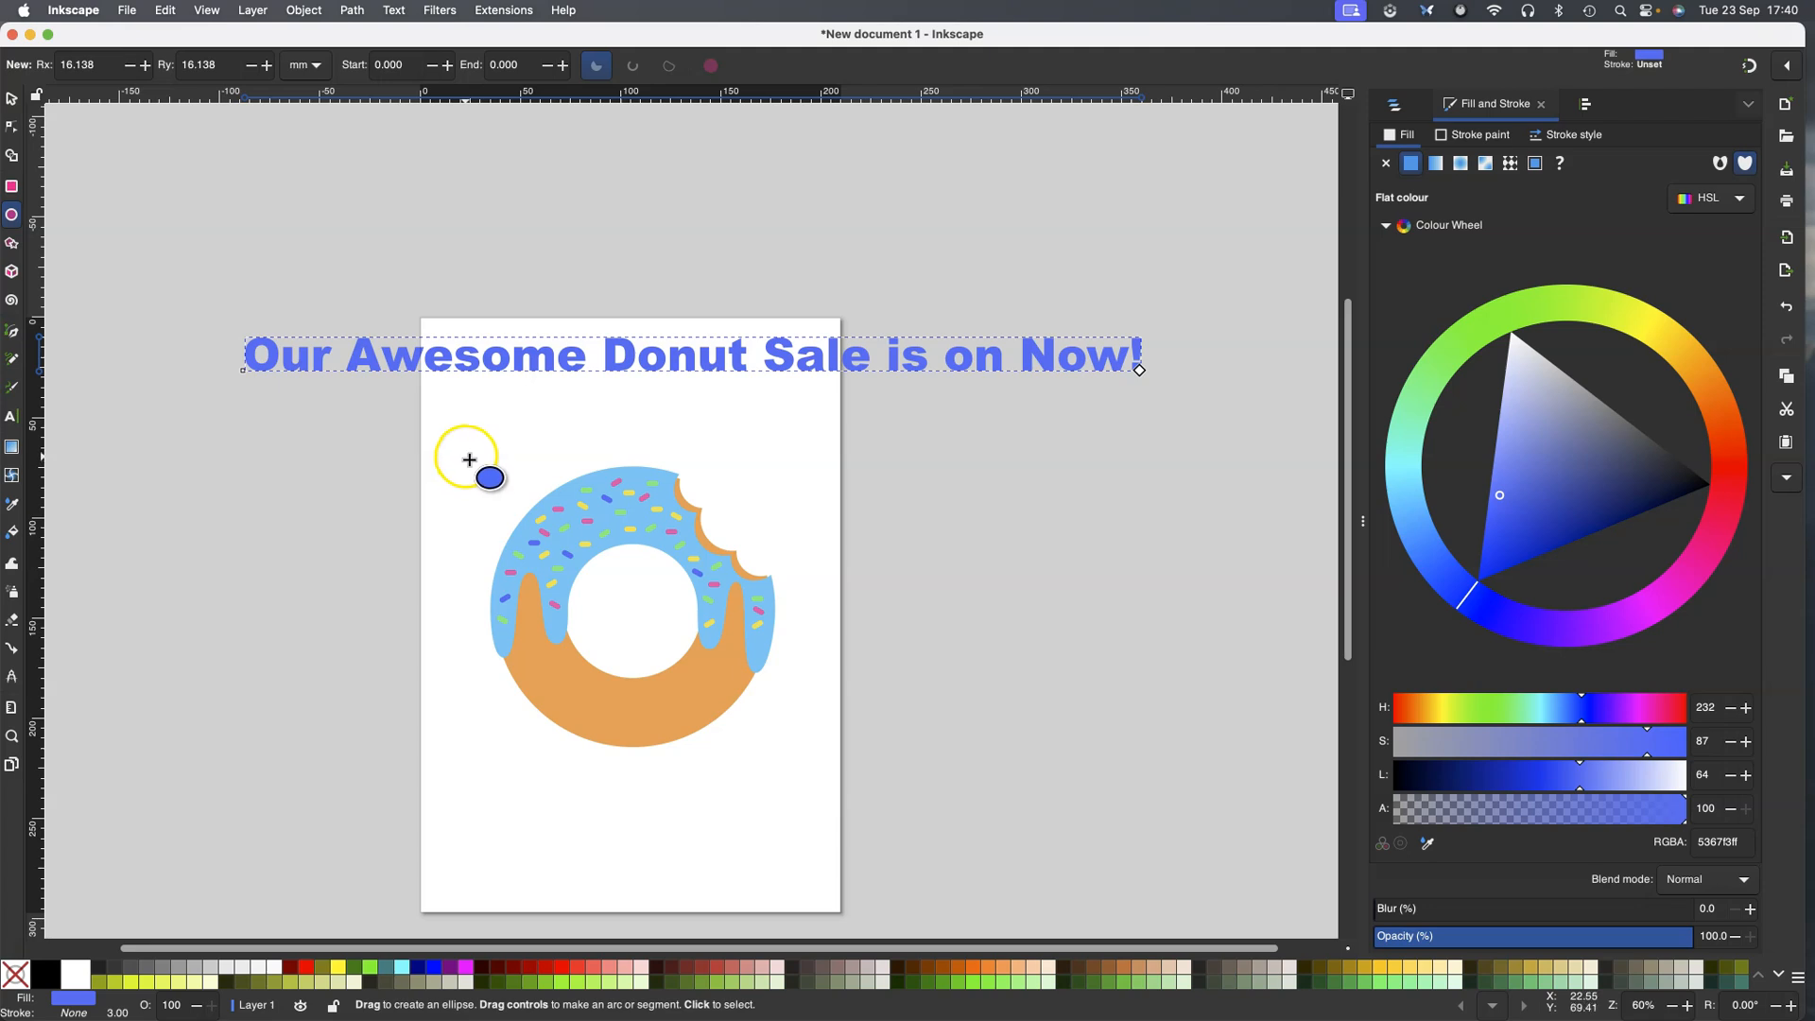
drag(470, 459, 837, 784)
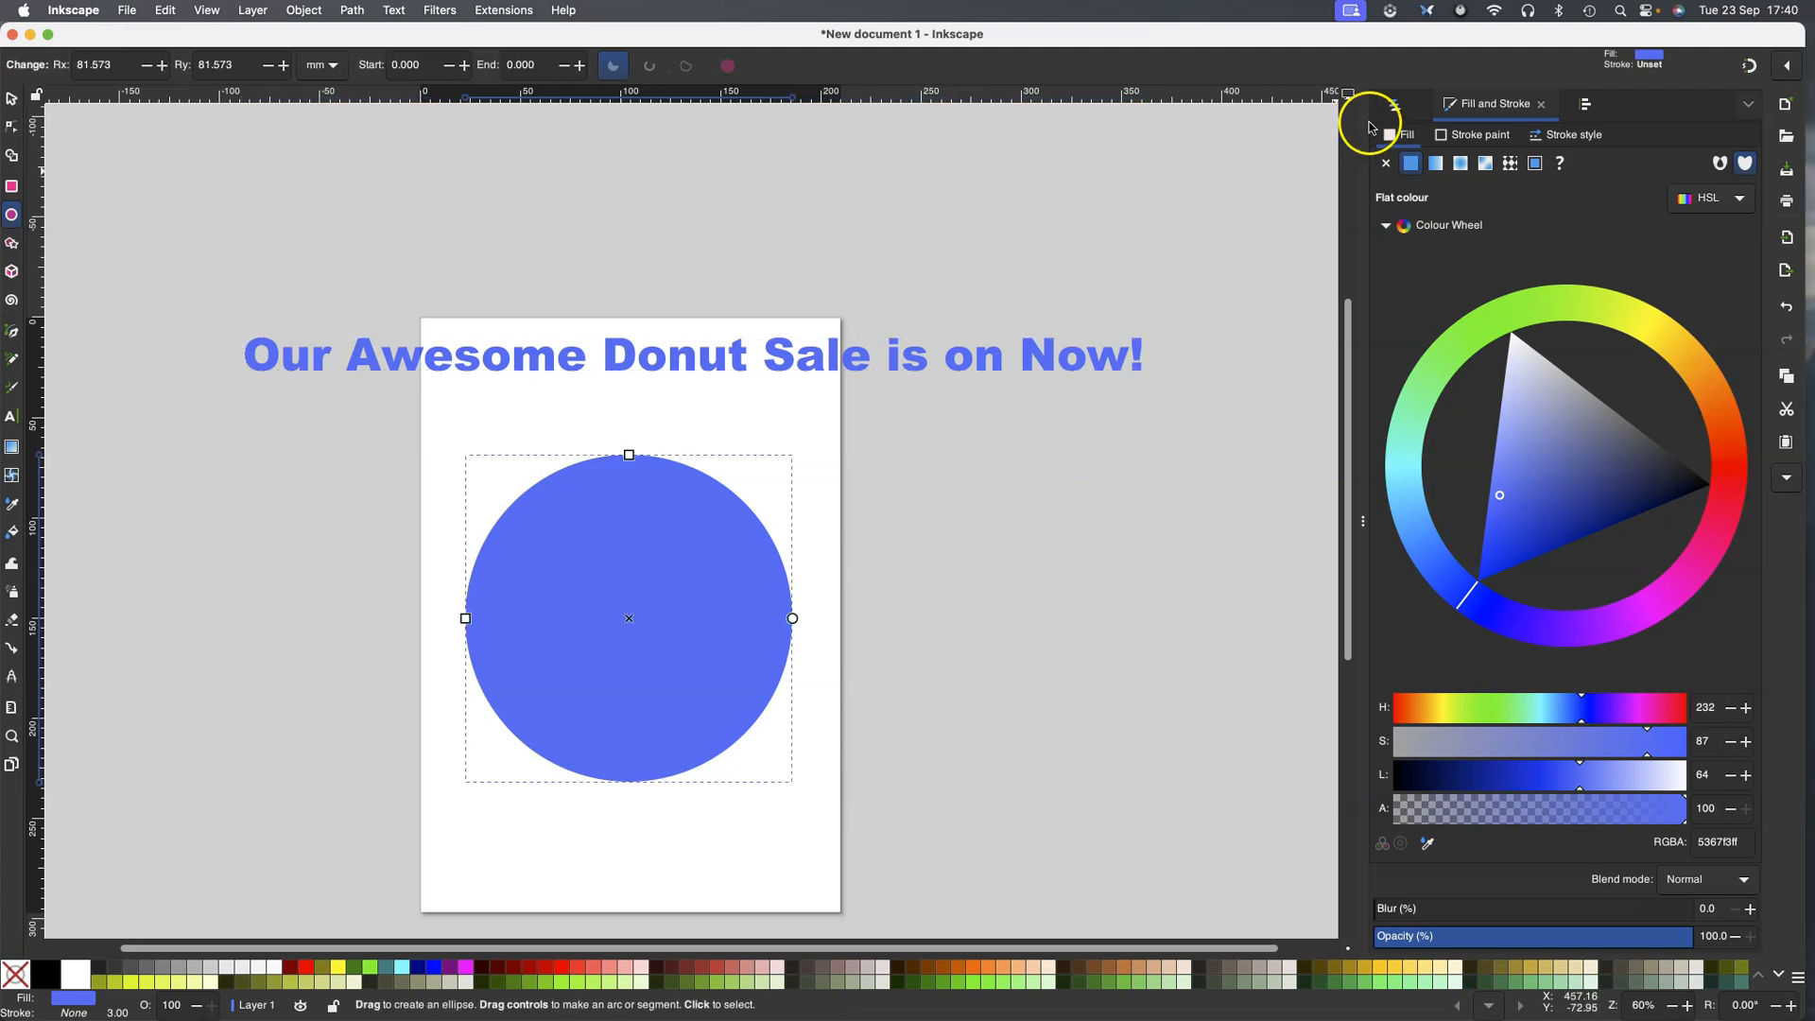
click(1384, 164)
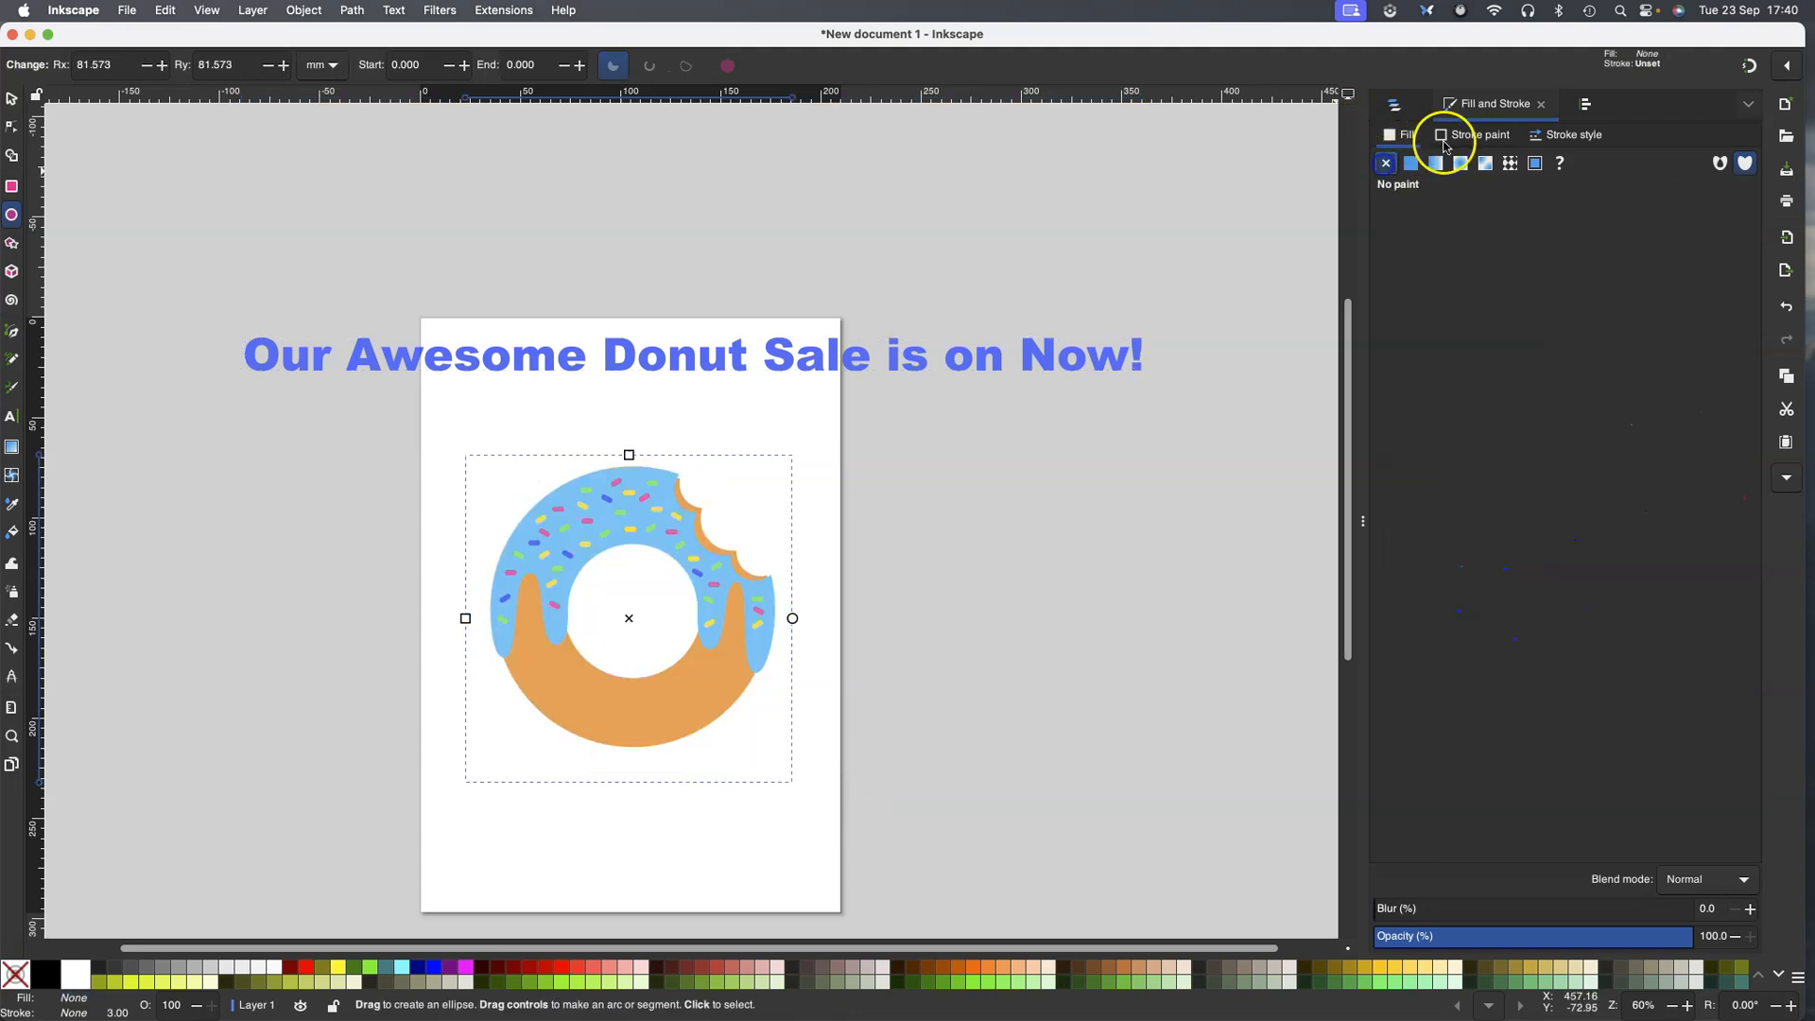
click(1453, 138)
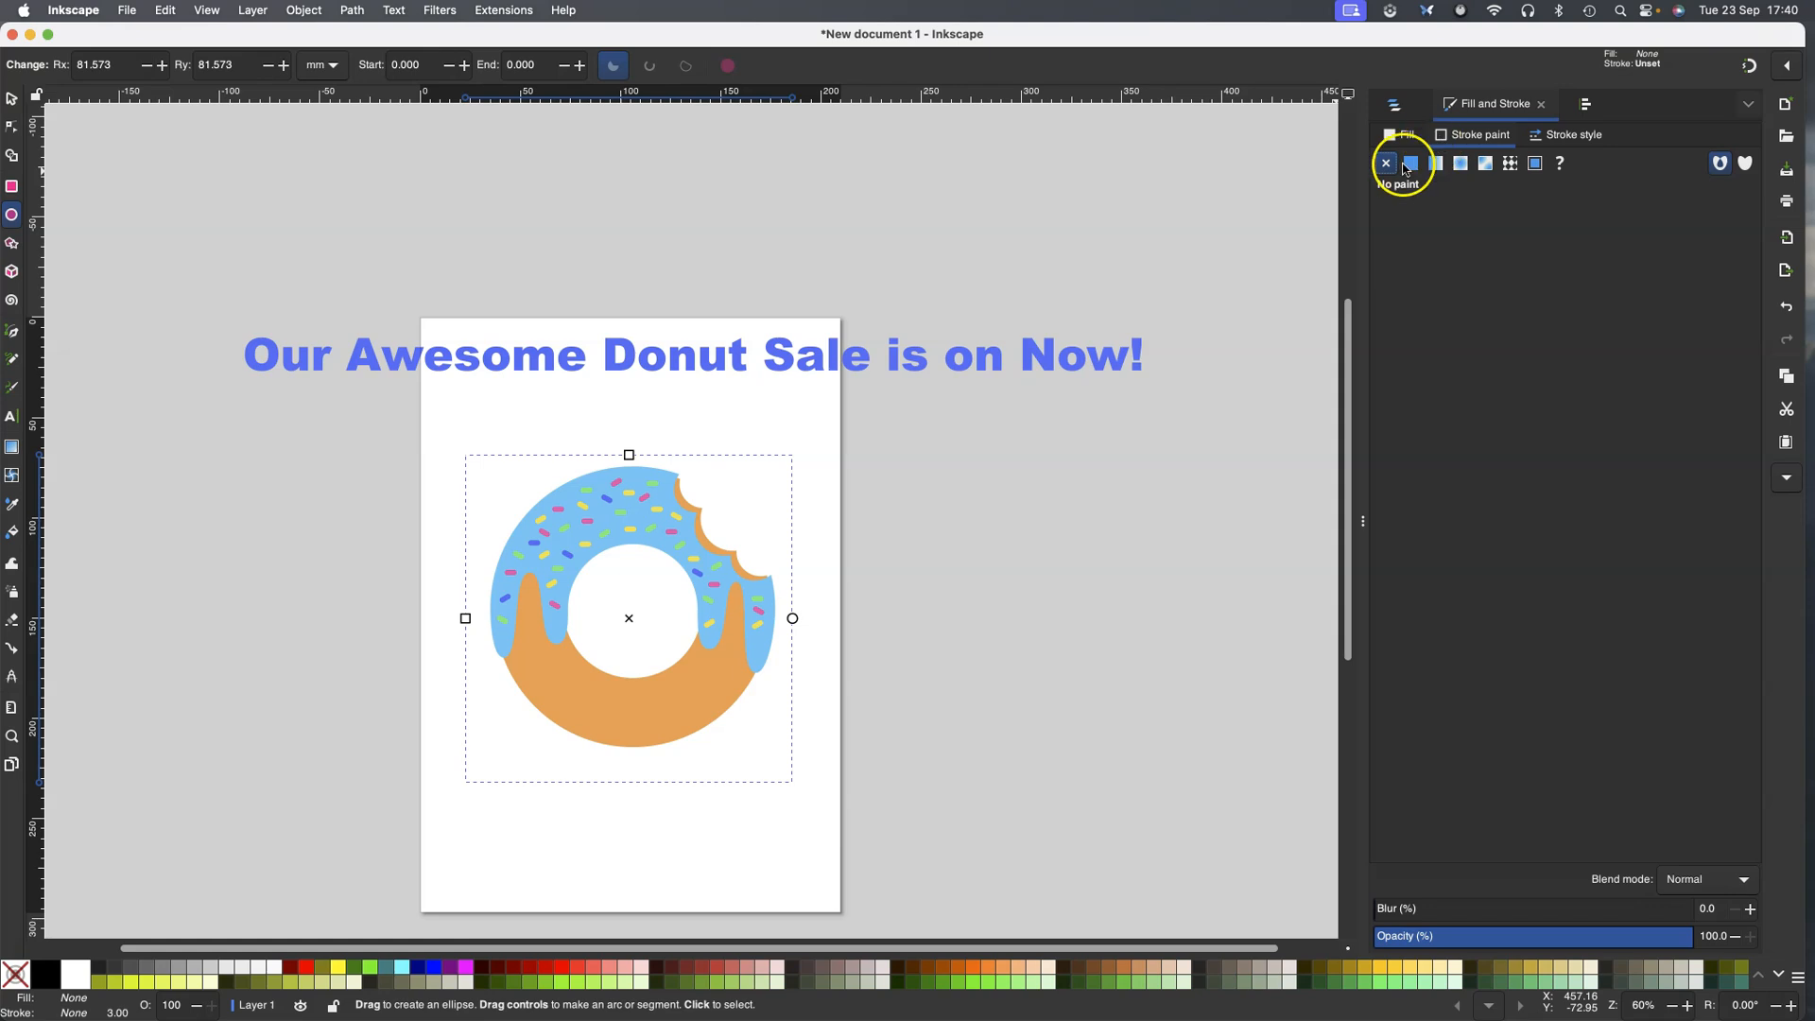
click(1410, 162)
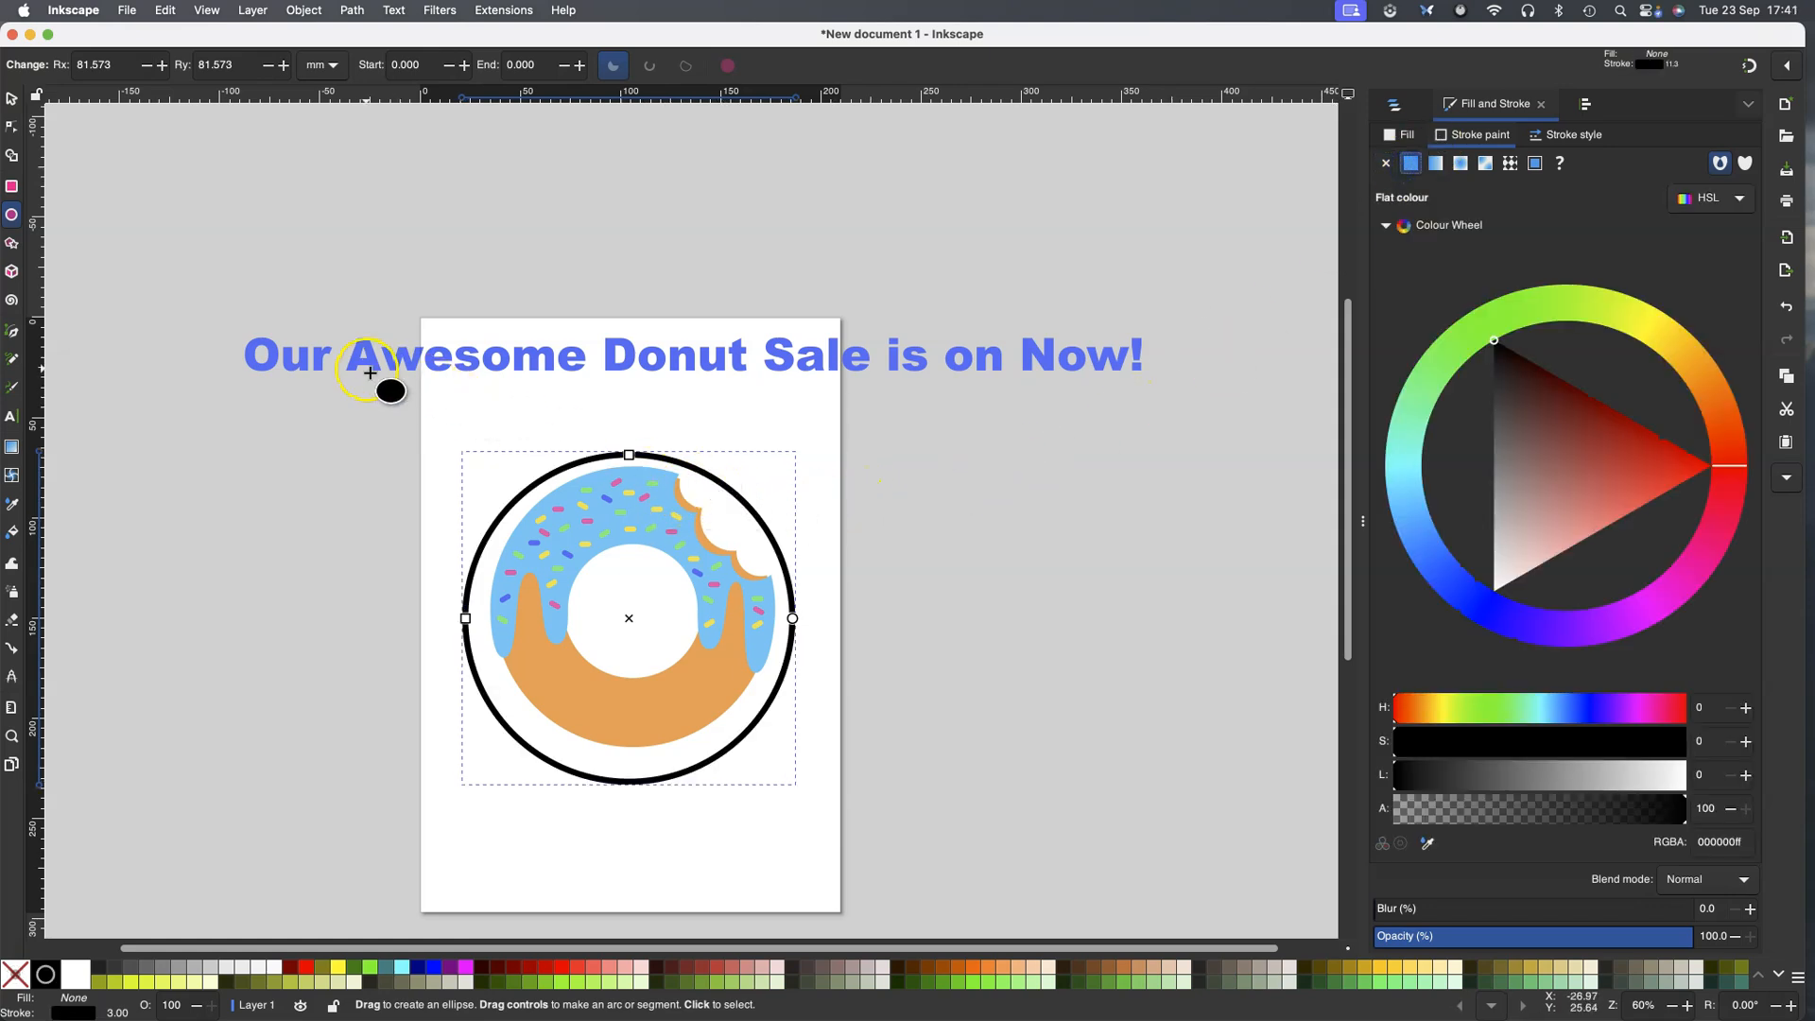
Put the headline text on the circle around the donut as its path and remove the circle's stroke
click(11, 98)
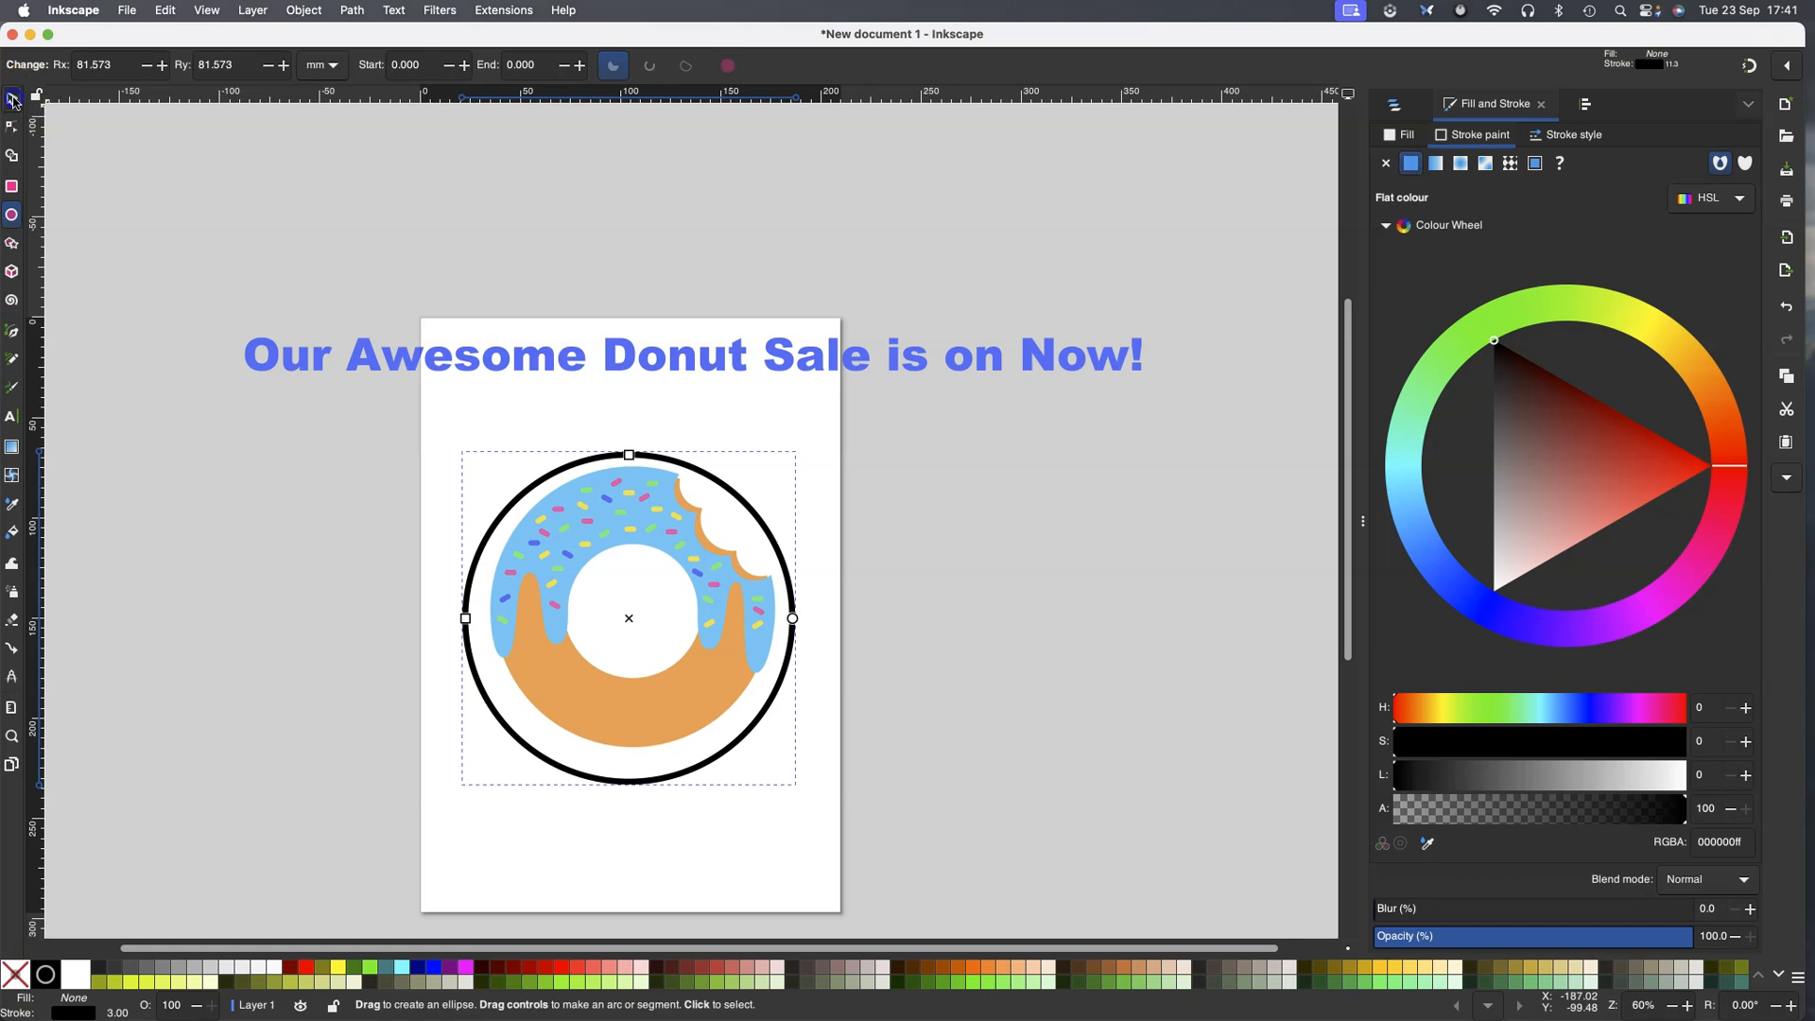
shift+click(371, 357)
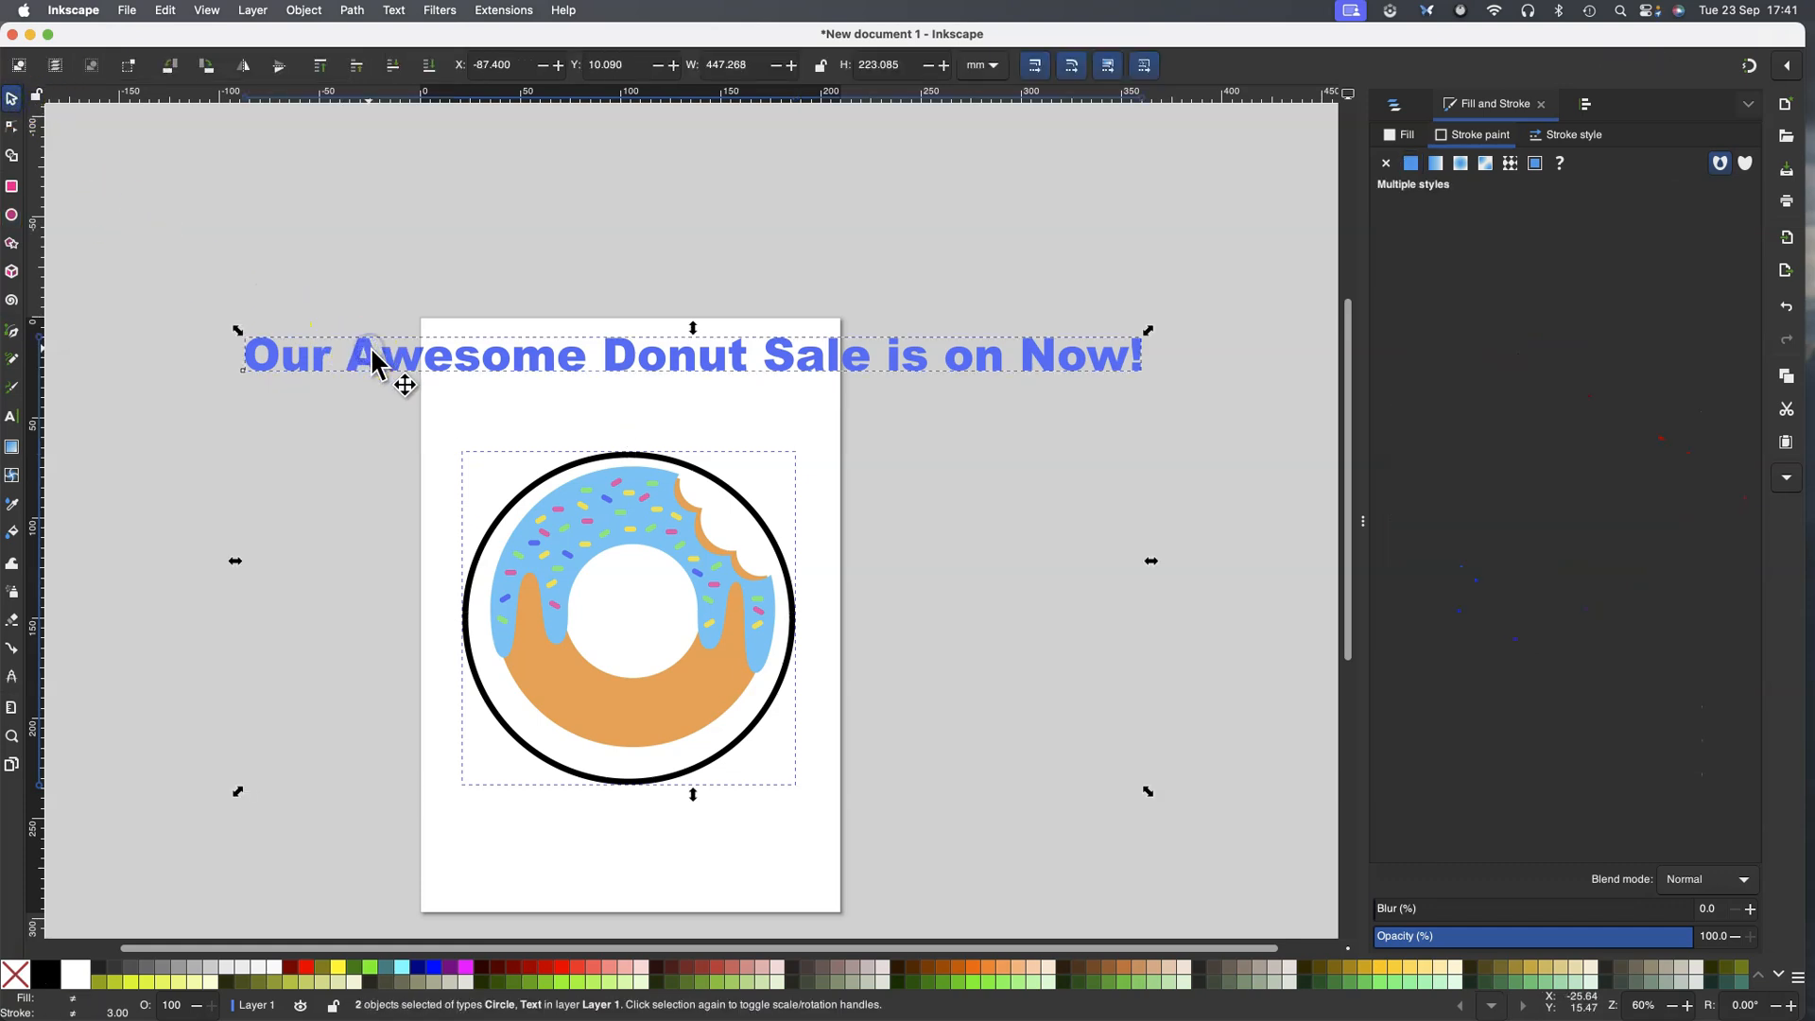
click(389, 12)
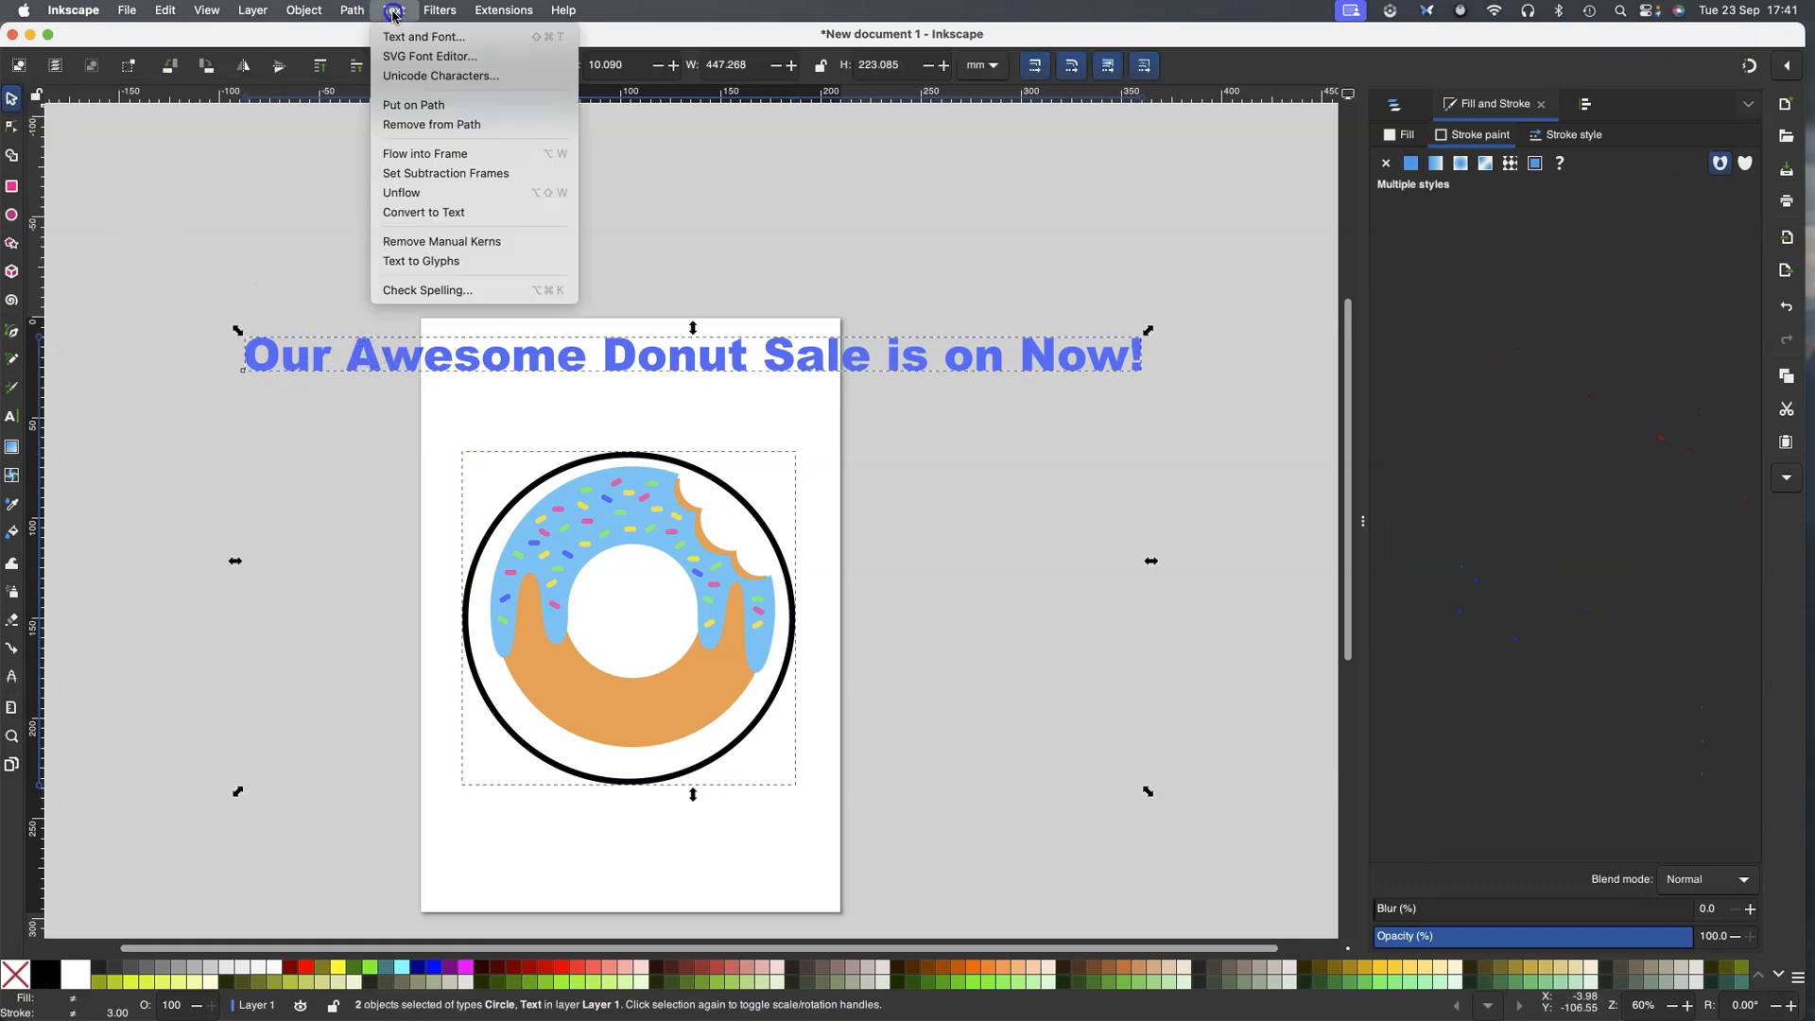
click(413, 106)
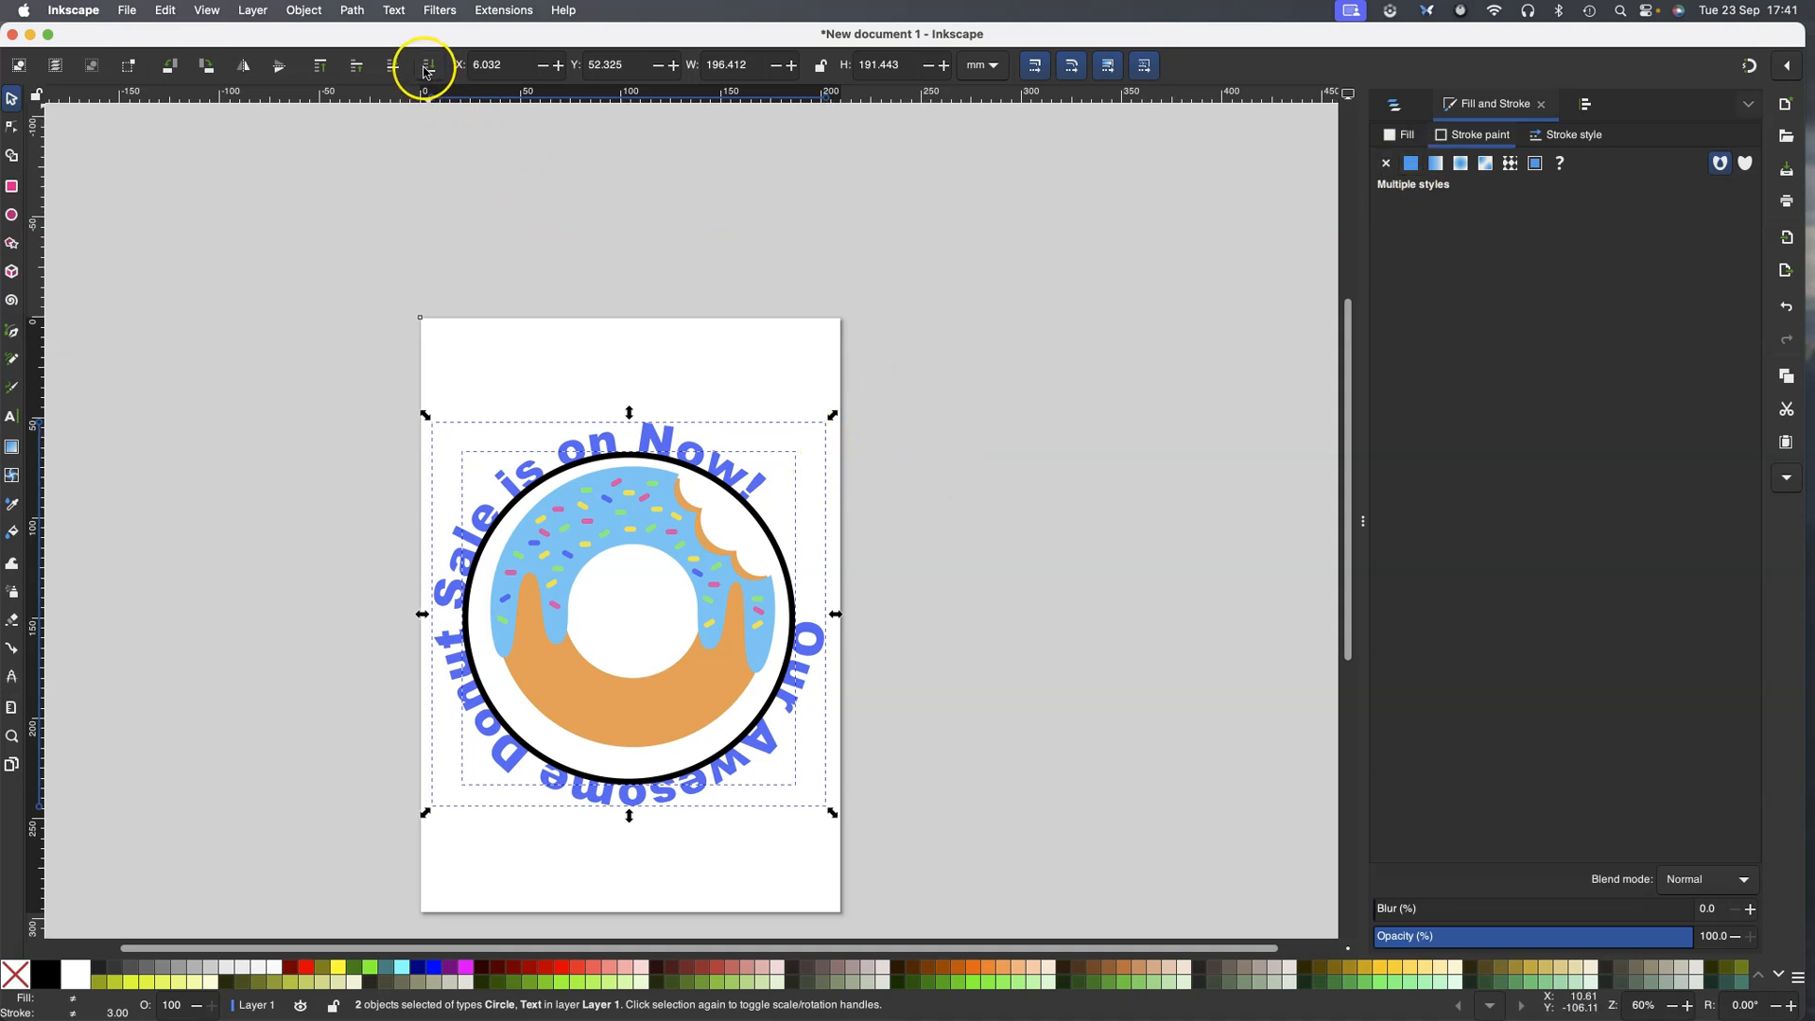
click(971, 374)
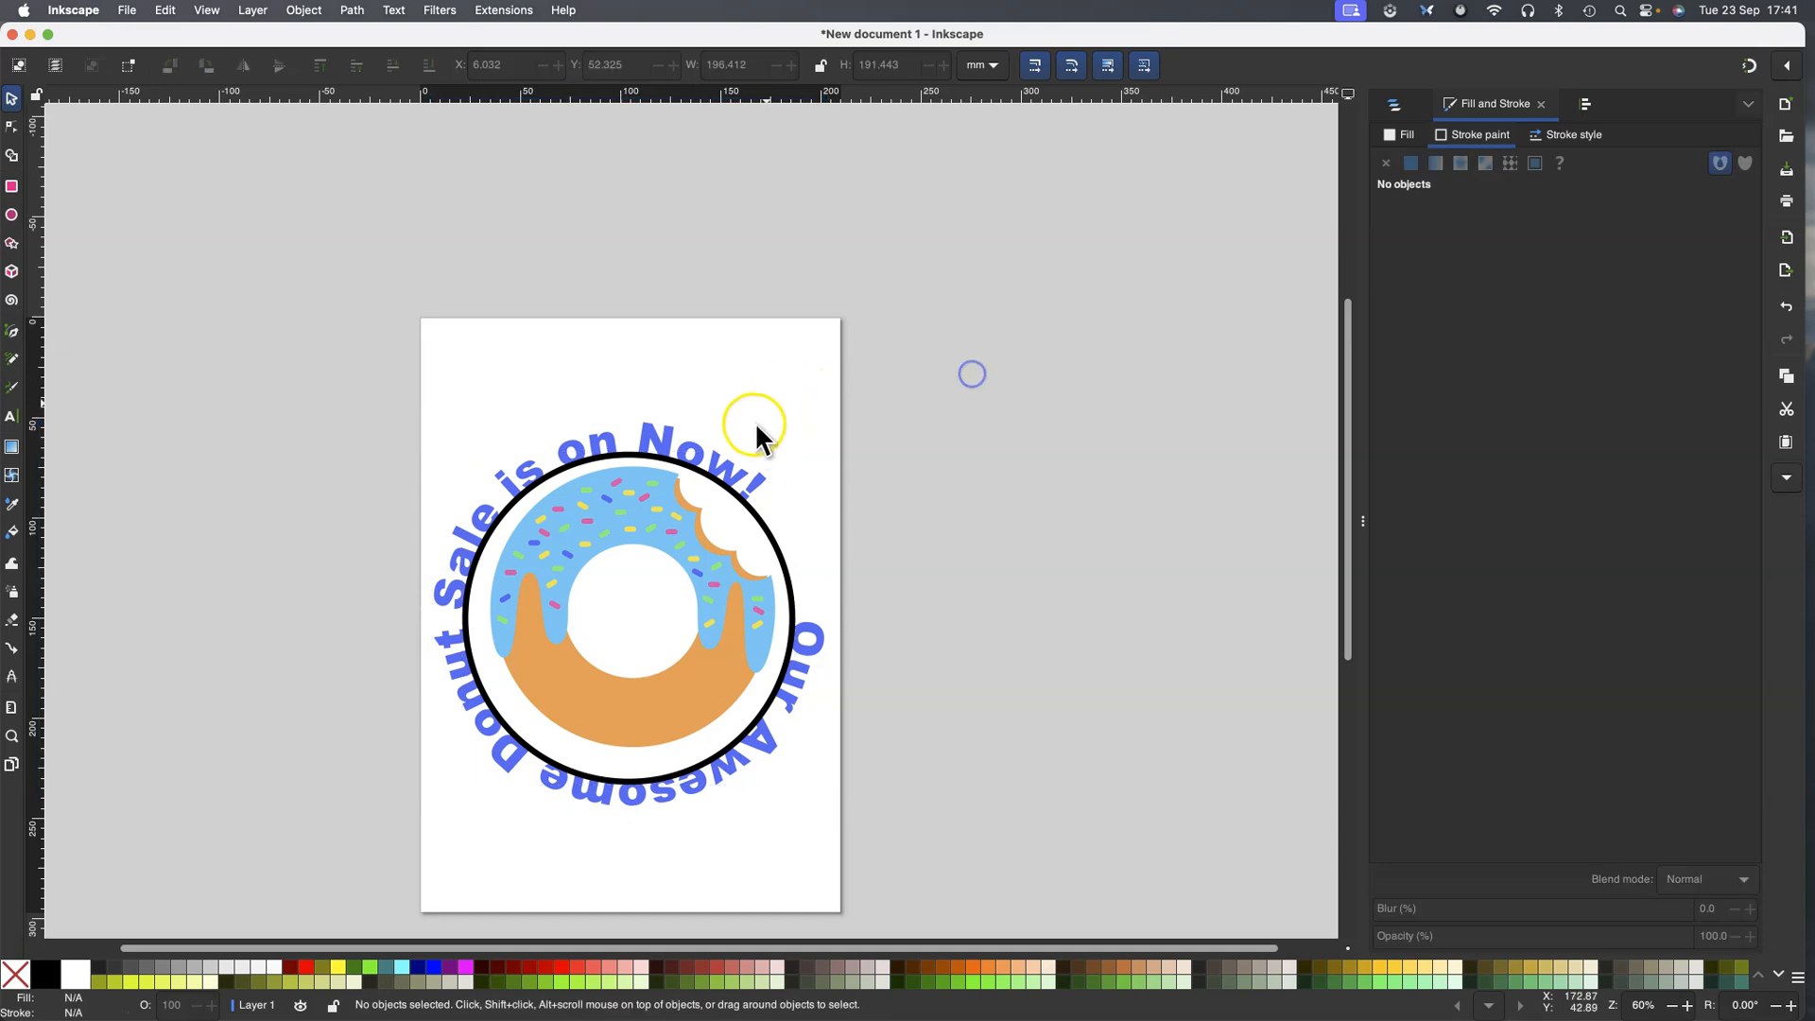
click(777, 547)
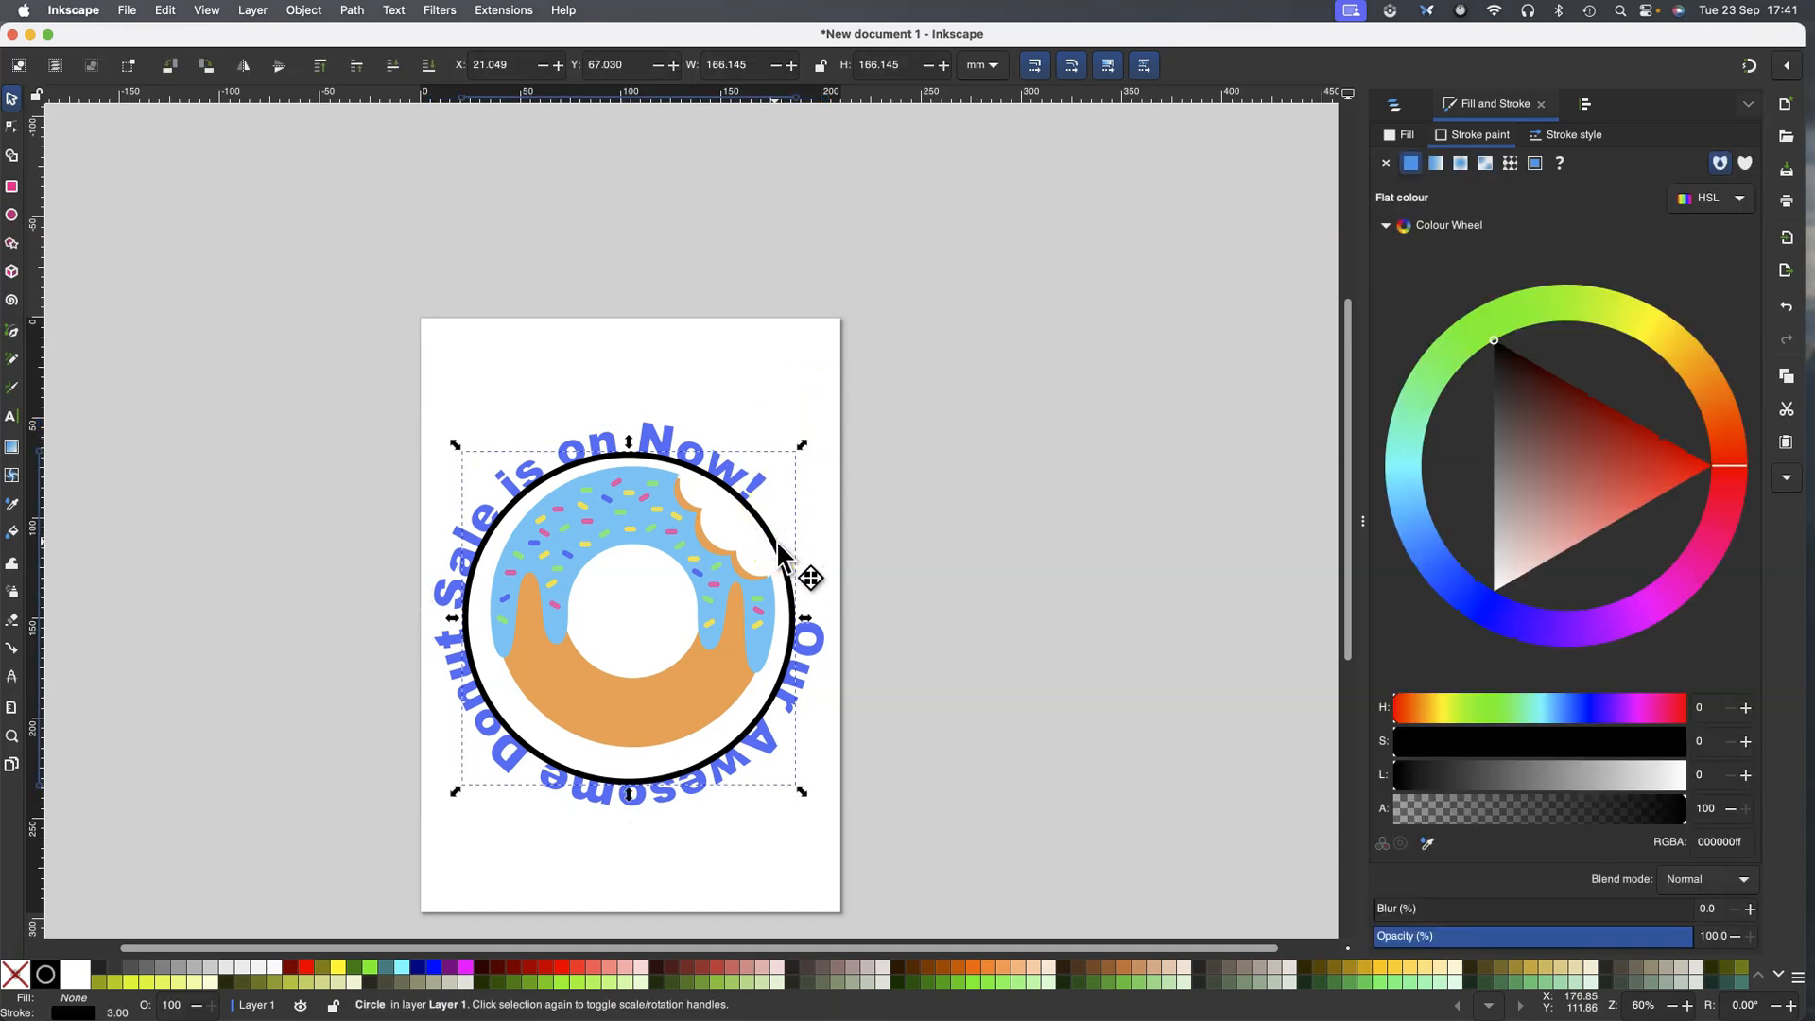
click(1387, 166)
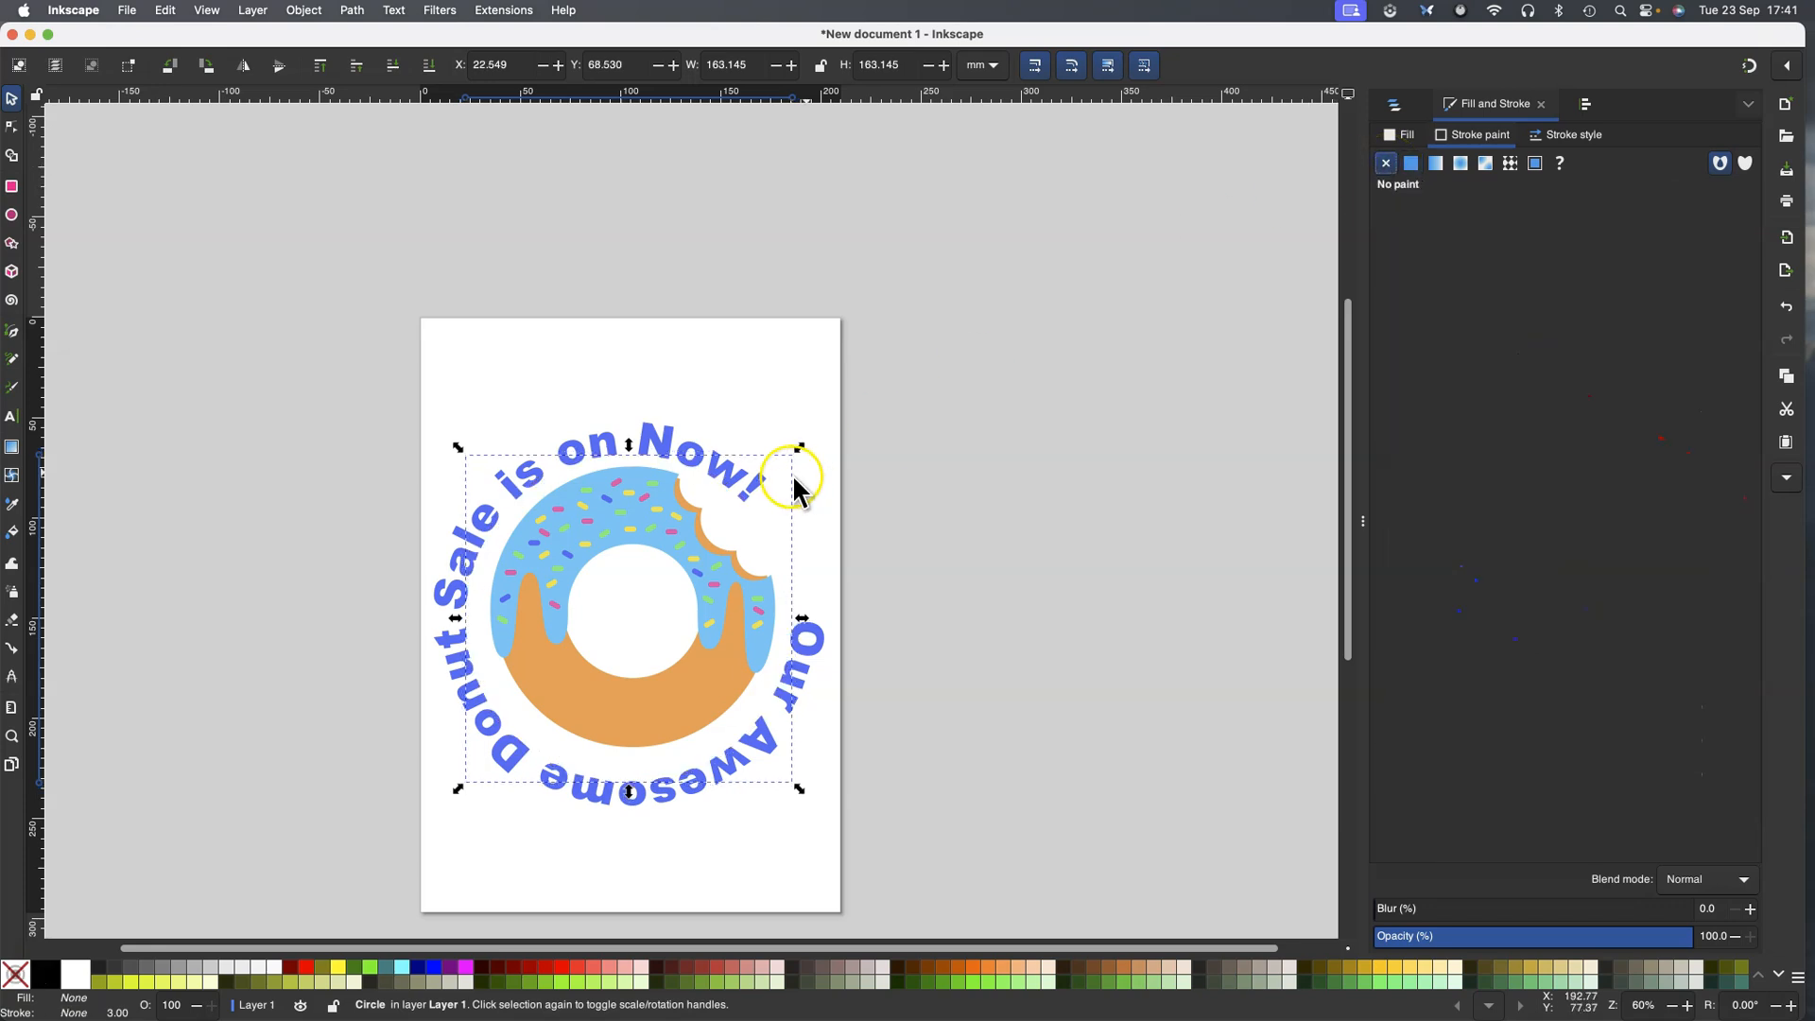
Rotate the curved headline about 110° clockwise so it arches over the donut, and scale it proportionally to about 174 mm wide
click(667, 441)
click(666, 433)
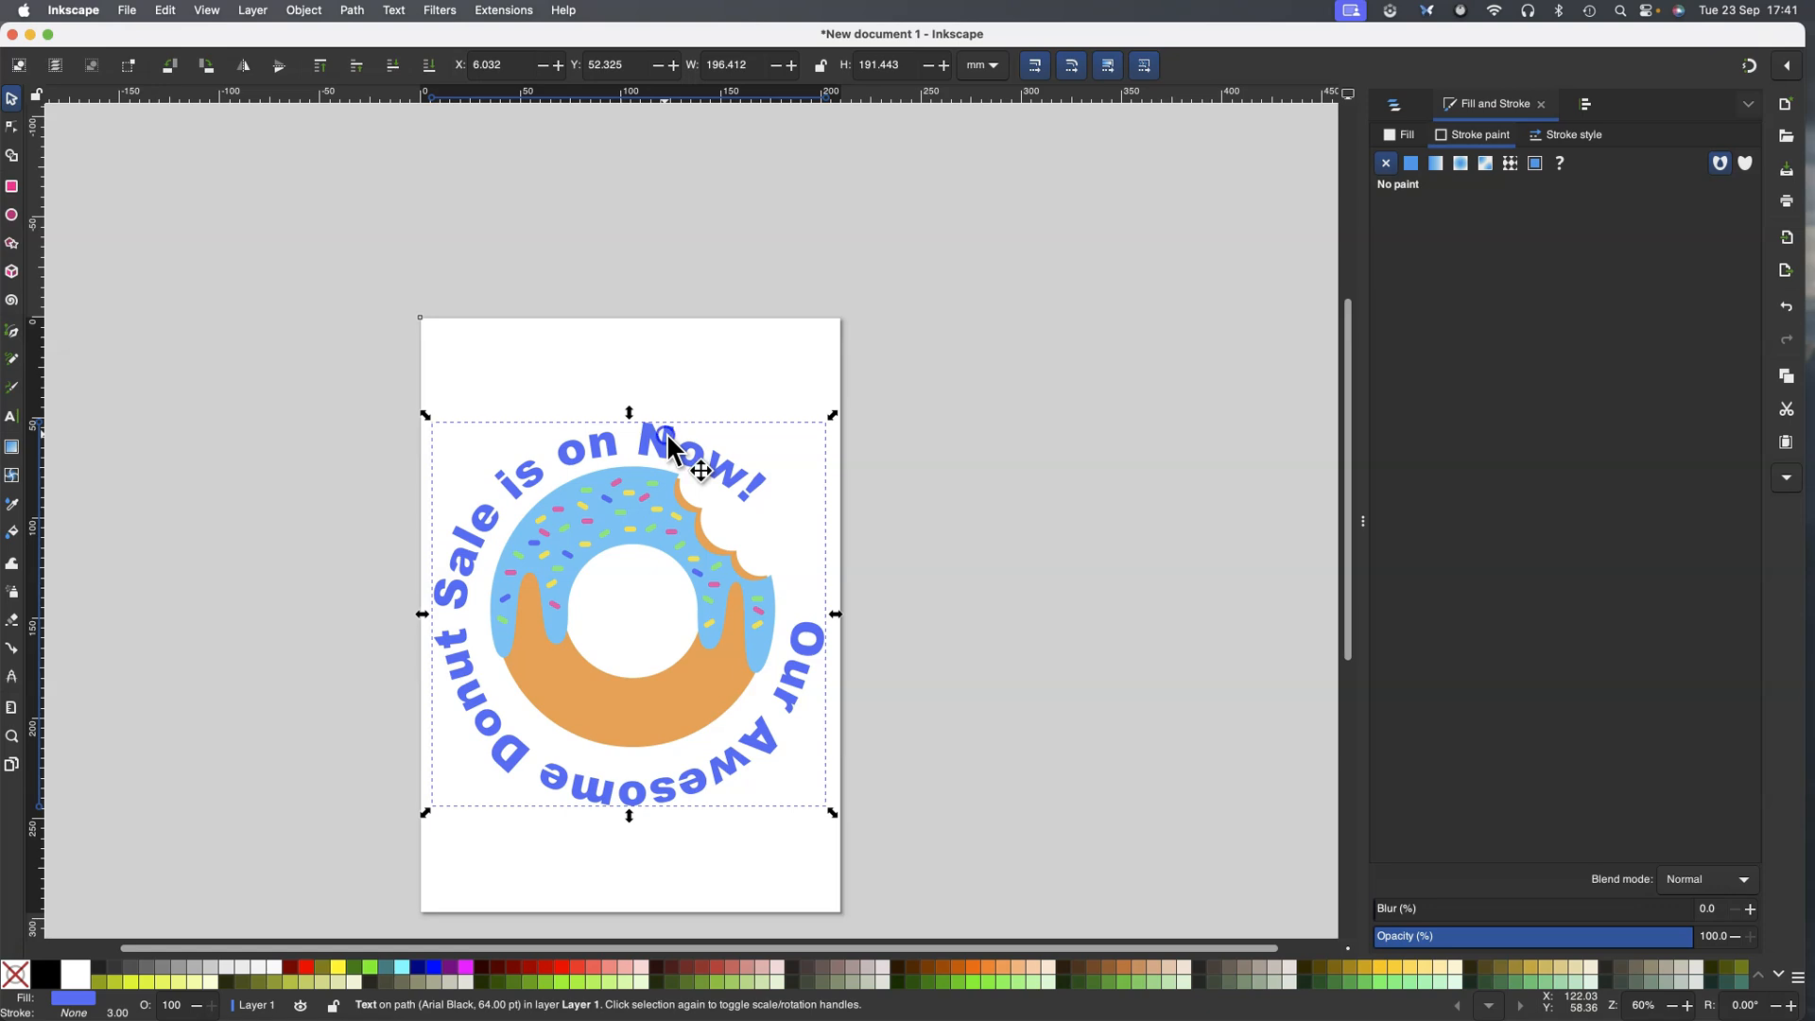
drag(837, 417, 692, 733)
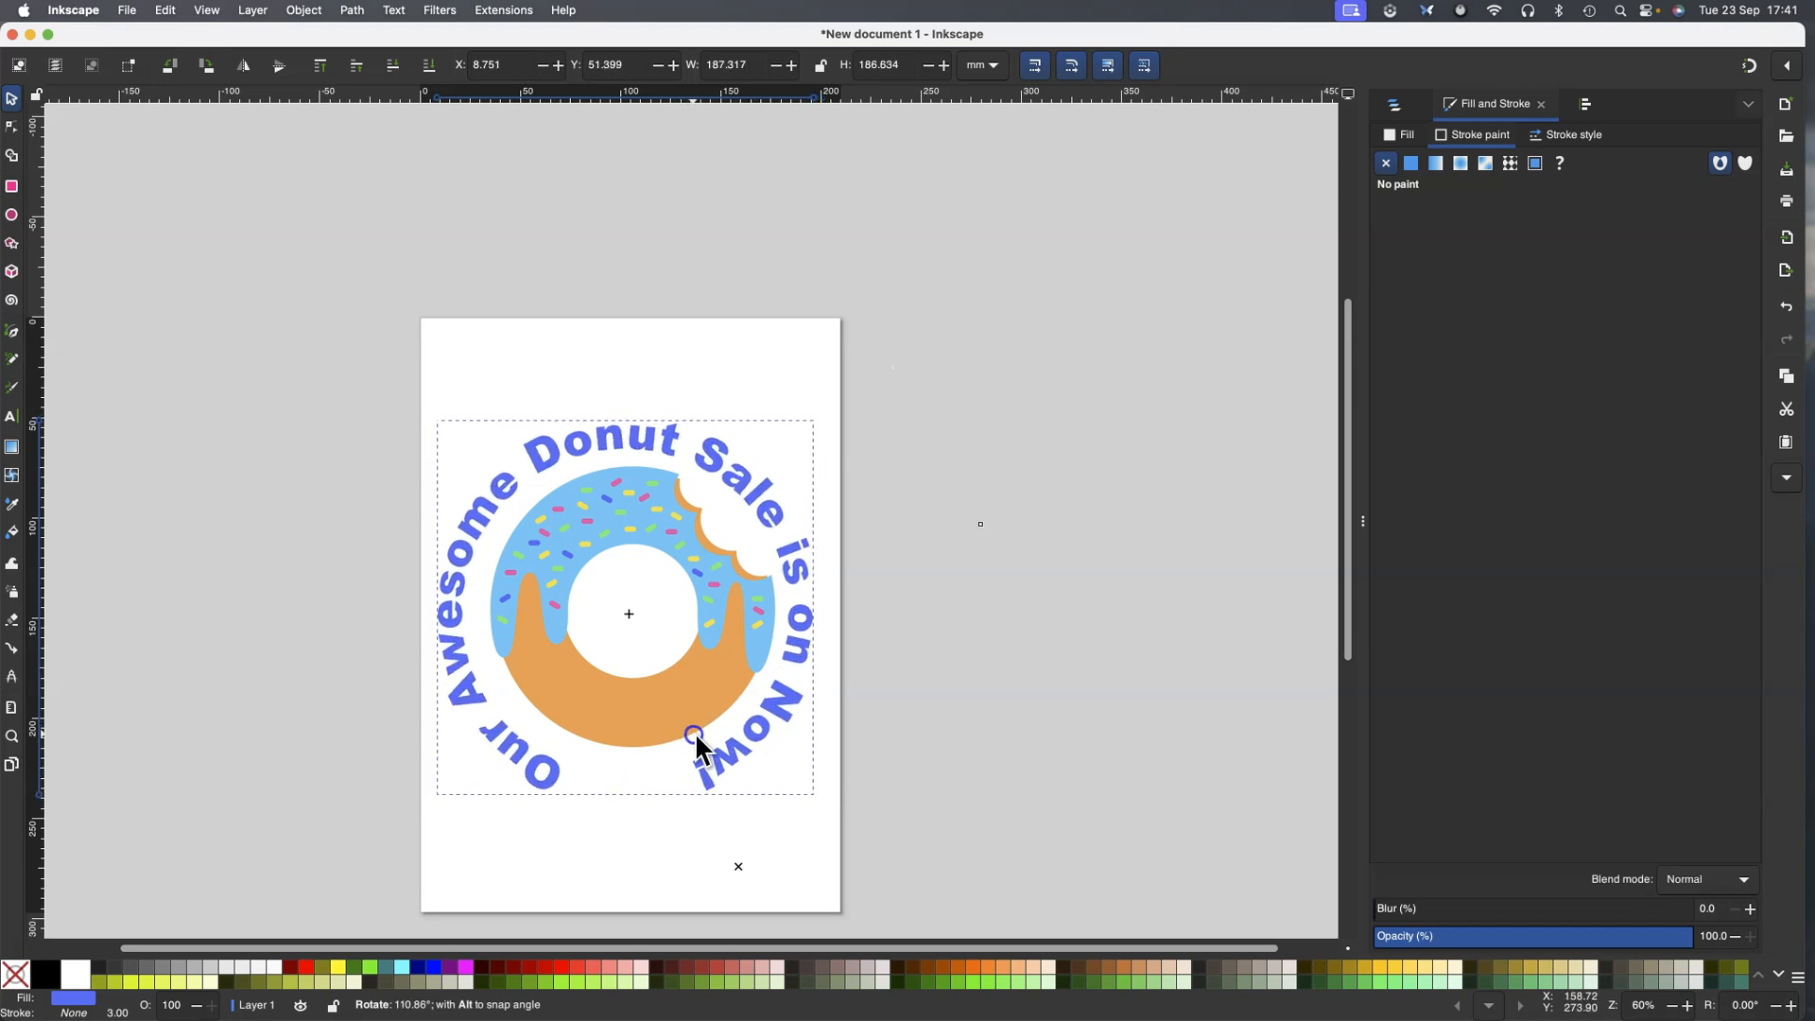
drag(695, 732, 744, 749)
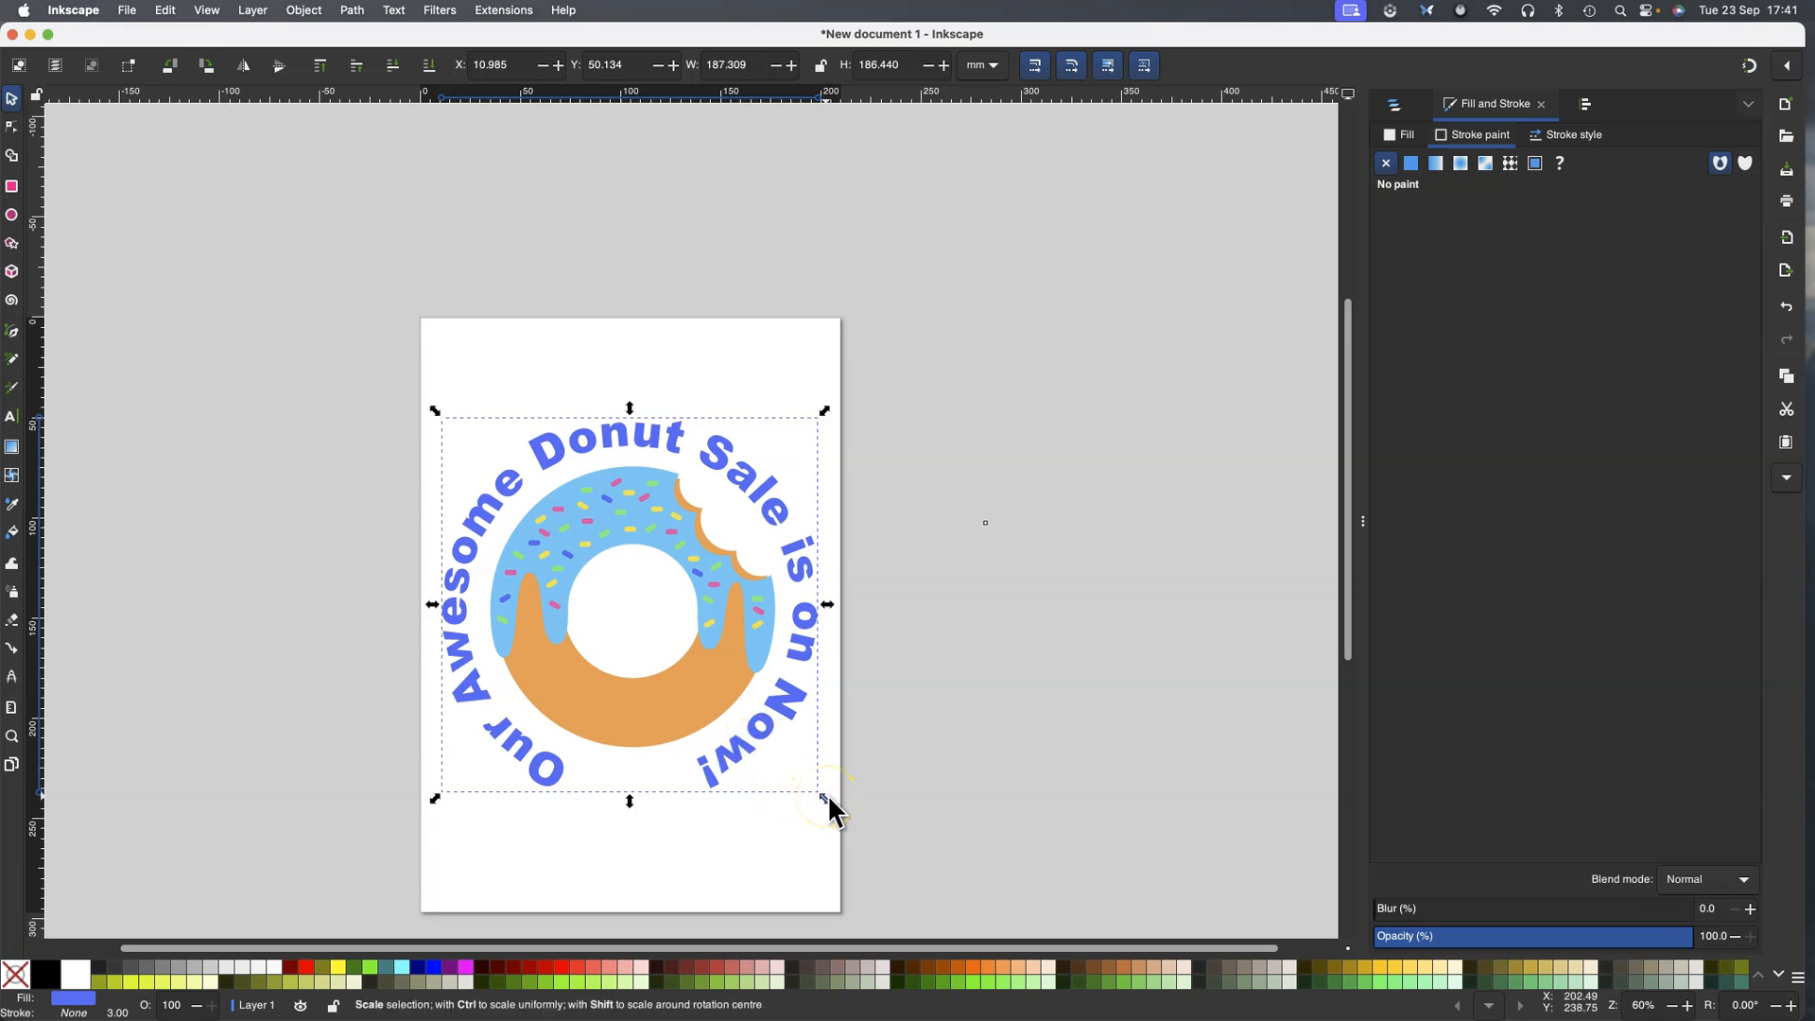
key(ctrl)
drag(825, 792, 749, 734)
click(974, 730)
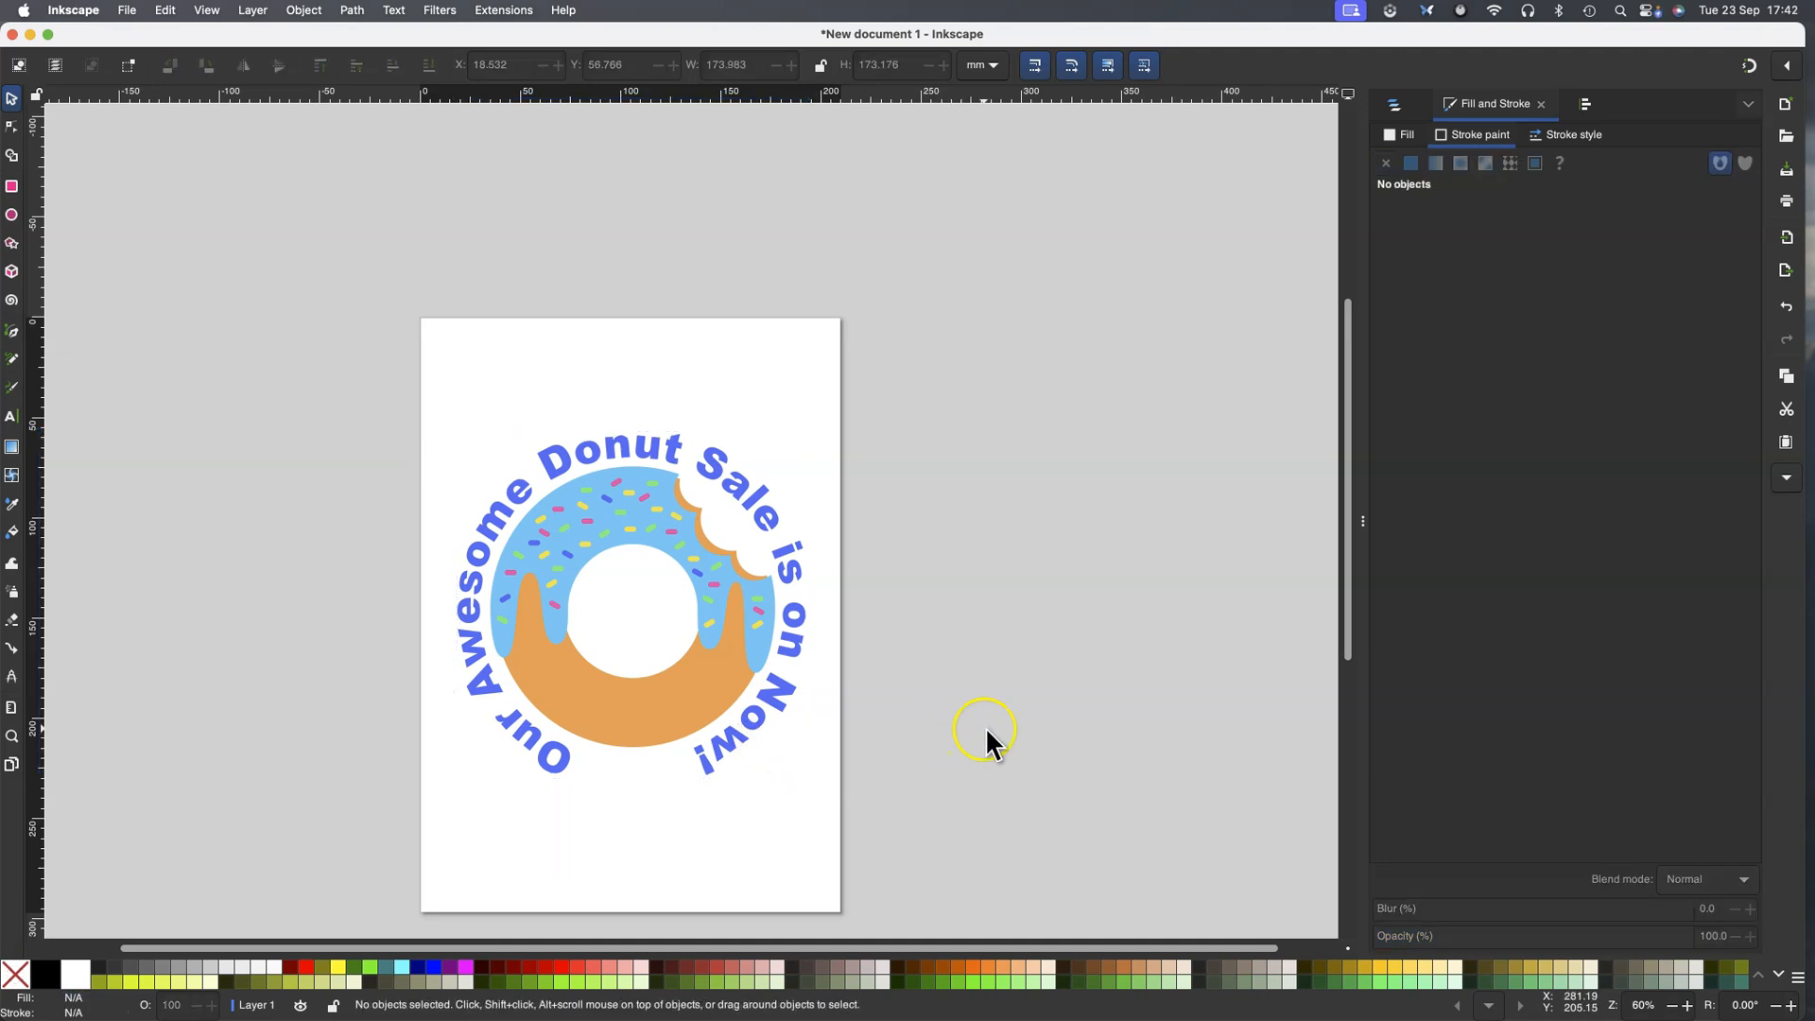
Draw a rectangle about 215 × 298 mm covering the page, with a flat blue fill and square corners
click(12, 187)
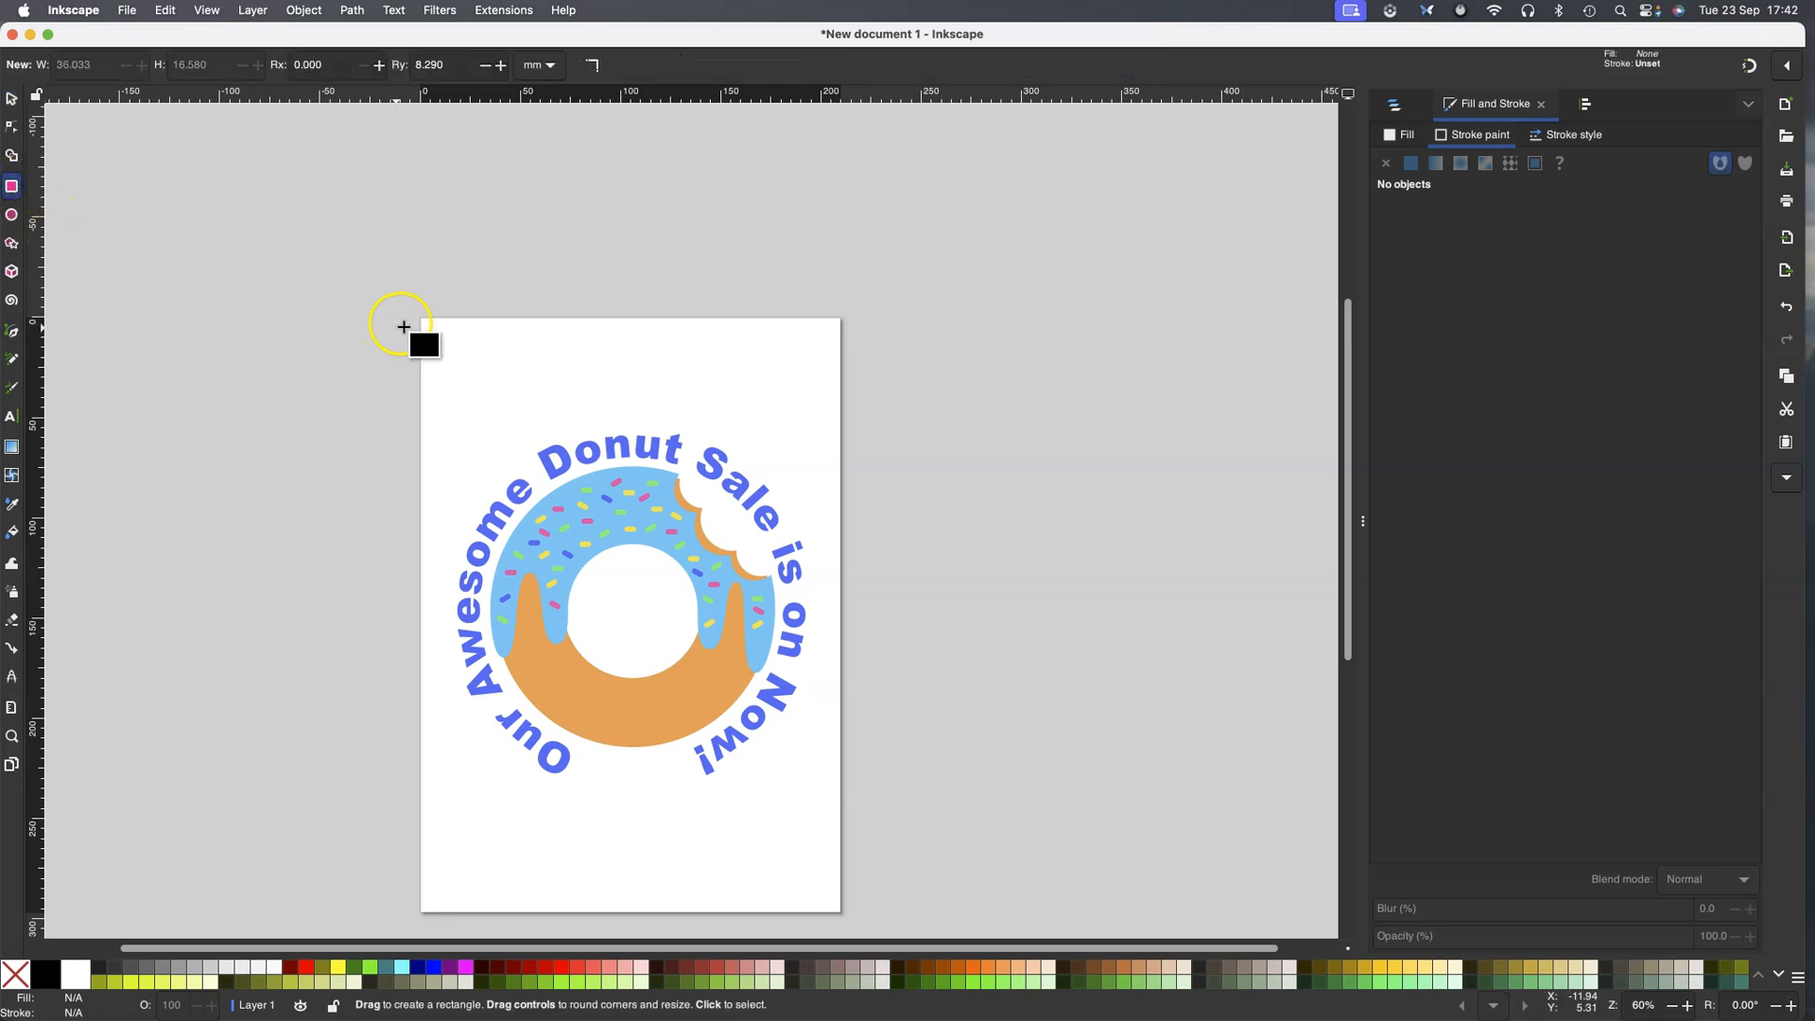
mouse_move(418, 319)
mouse_down()
mouse_move(614, 623)
mouse_move(847, 909)
mouse_up()
click(1400, 135)
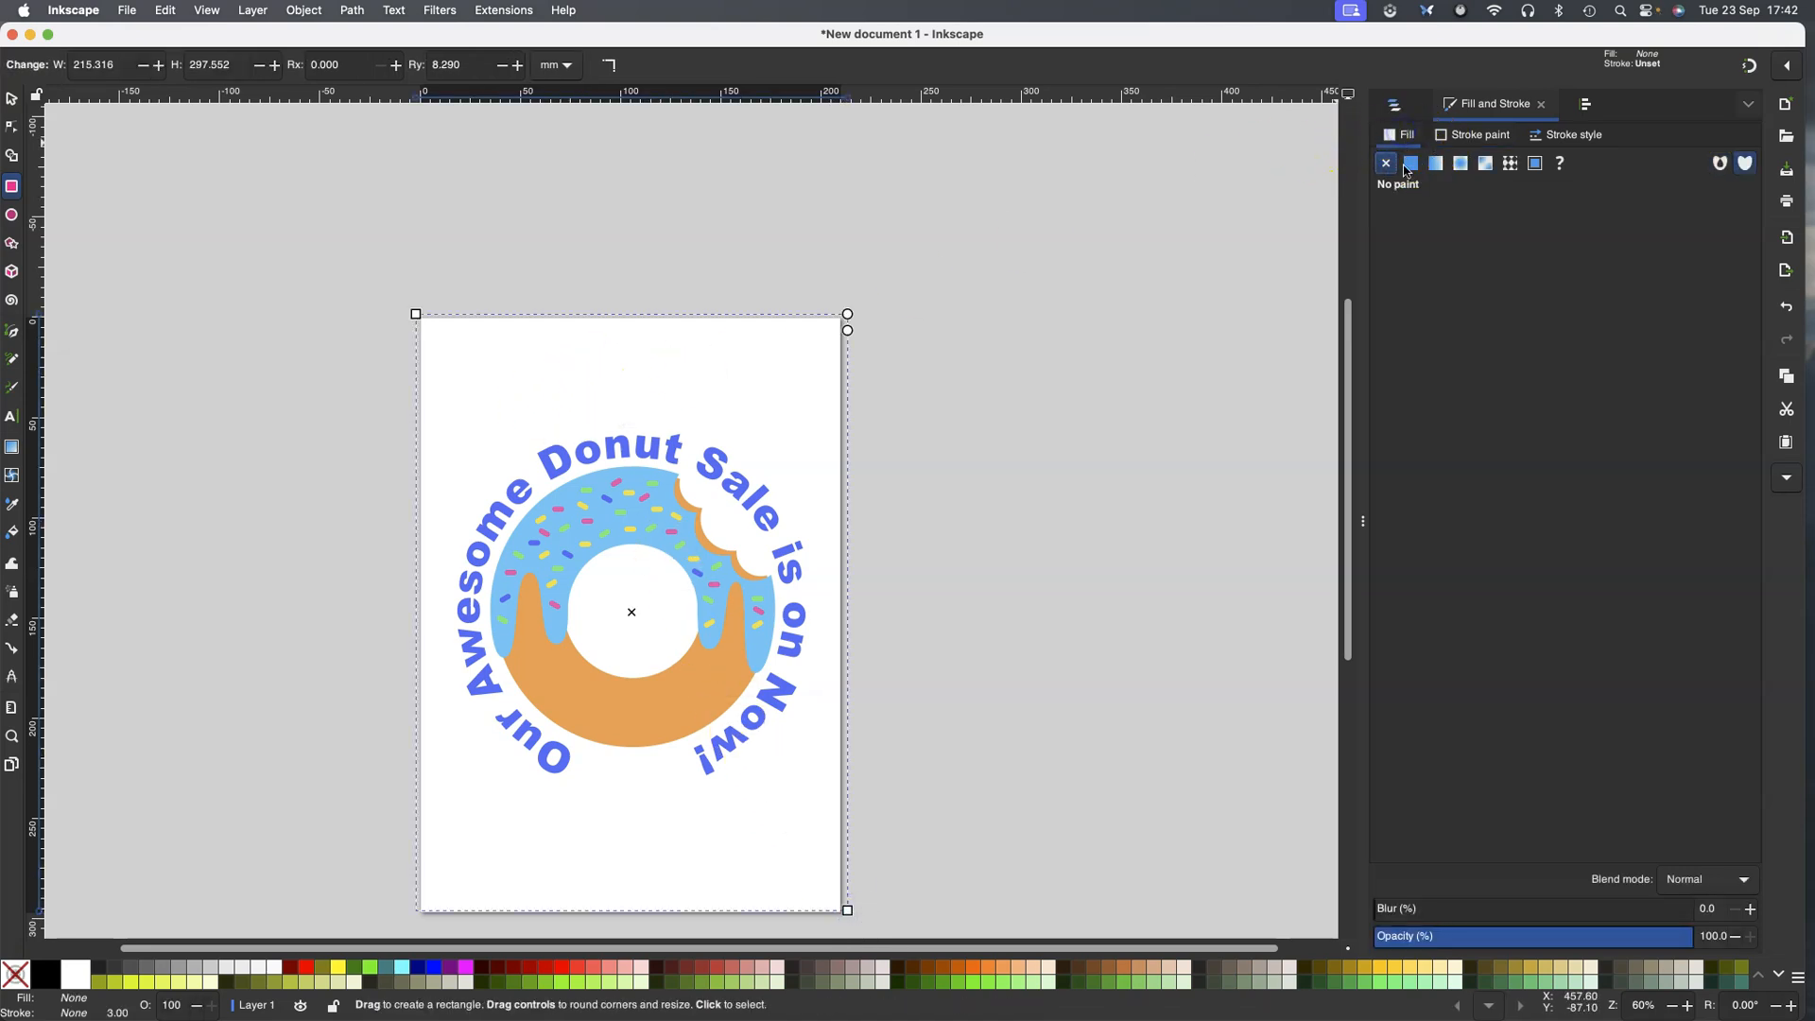
click(1410, 165)
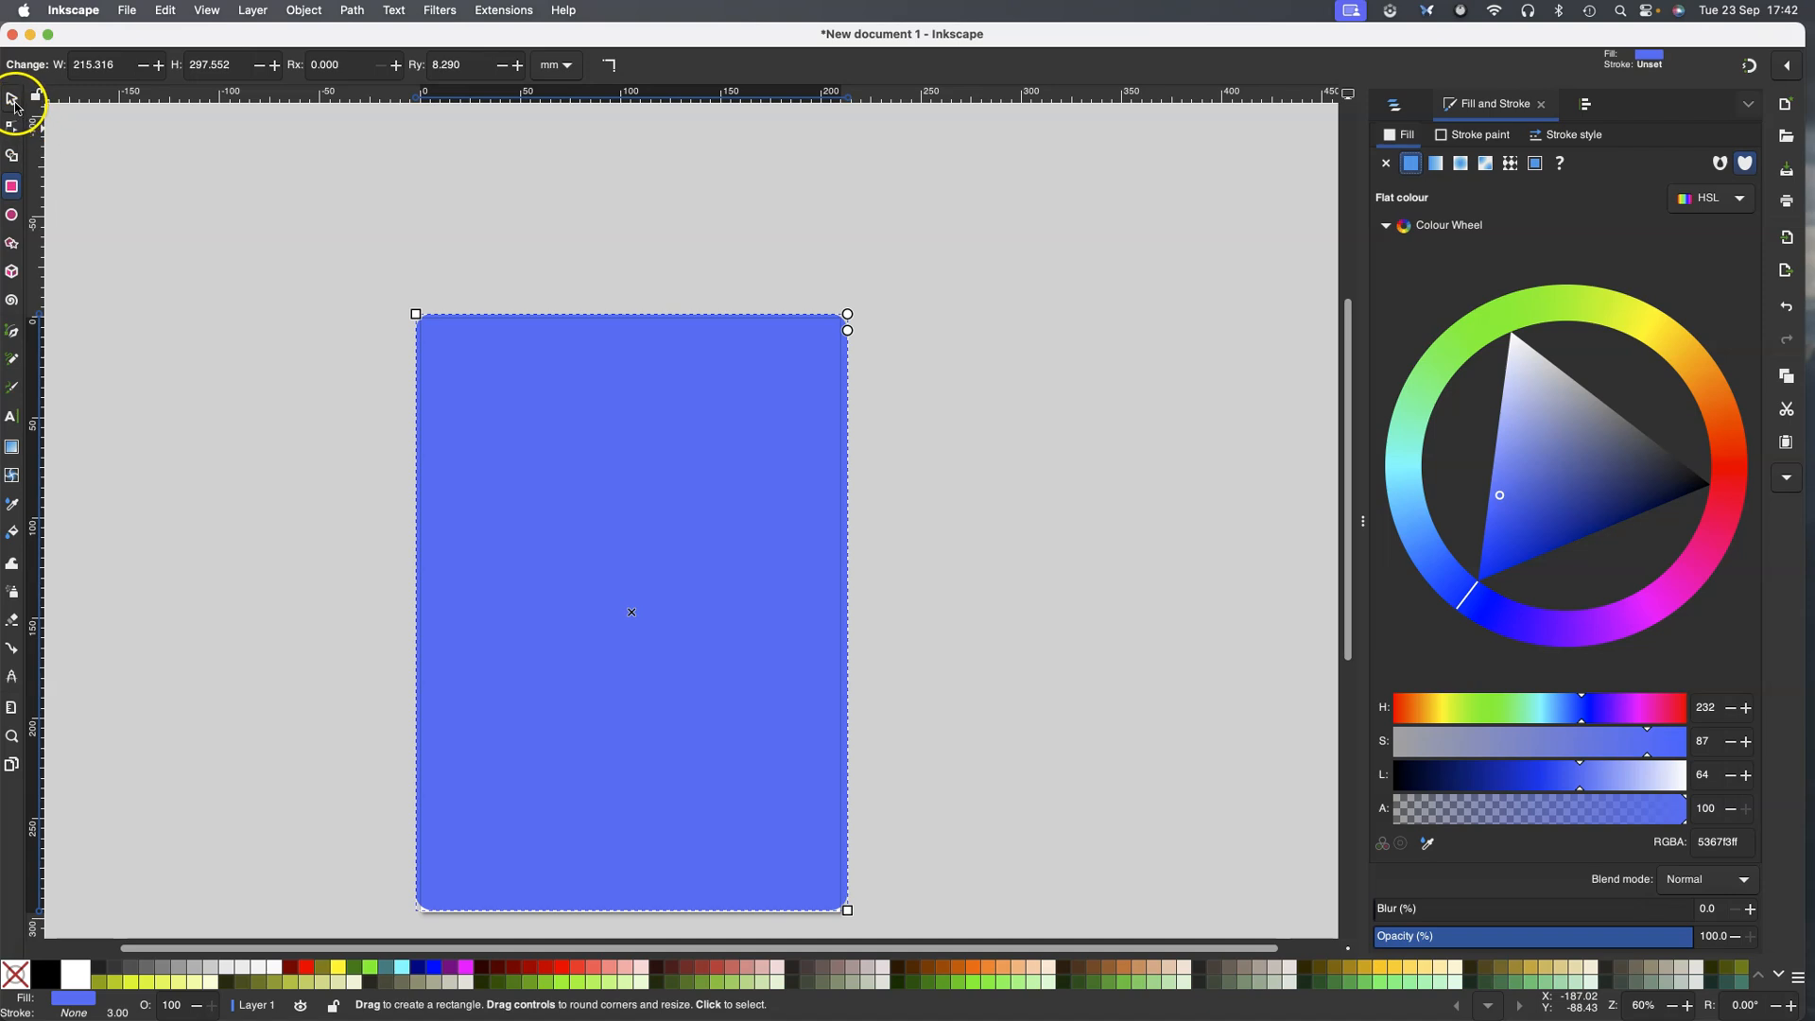
drag(848, 328, 847, 296)
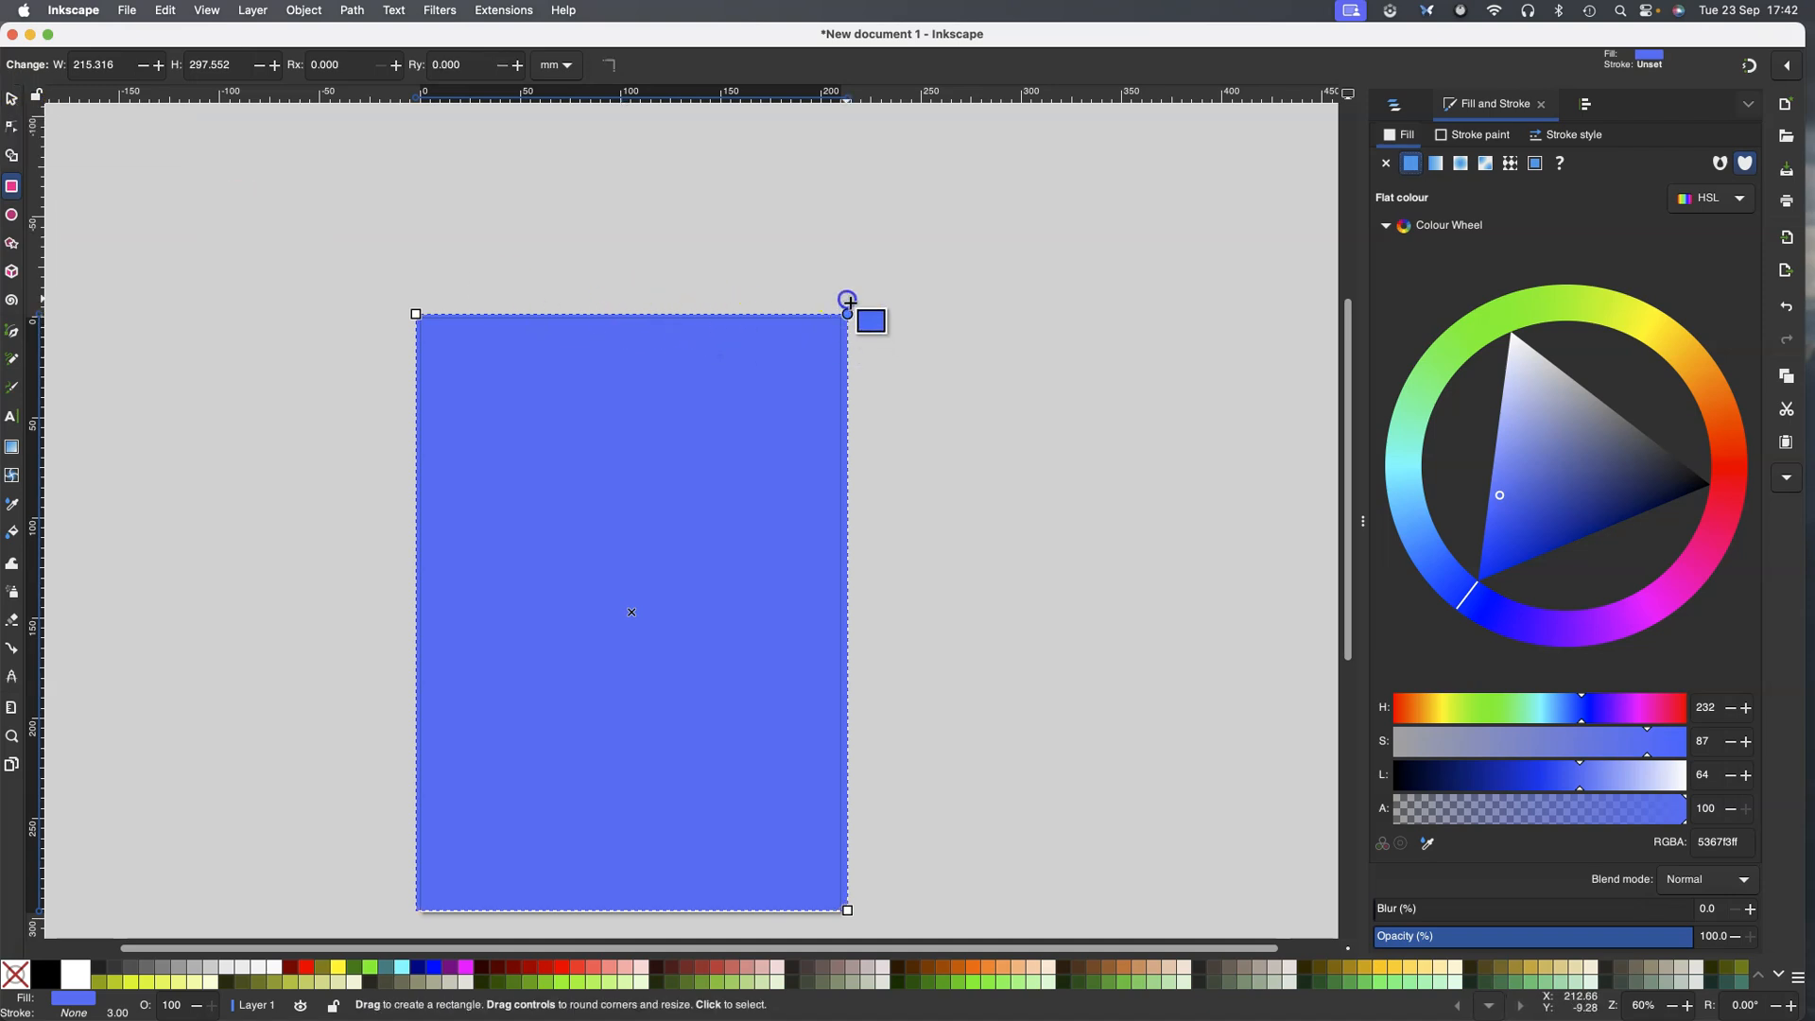
Send the rectangle to the bottom behind the donut and headline, and recolour it pale yellow with about hue 65, saturation 61 and lightness 69
click(12, 98)
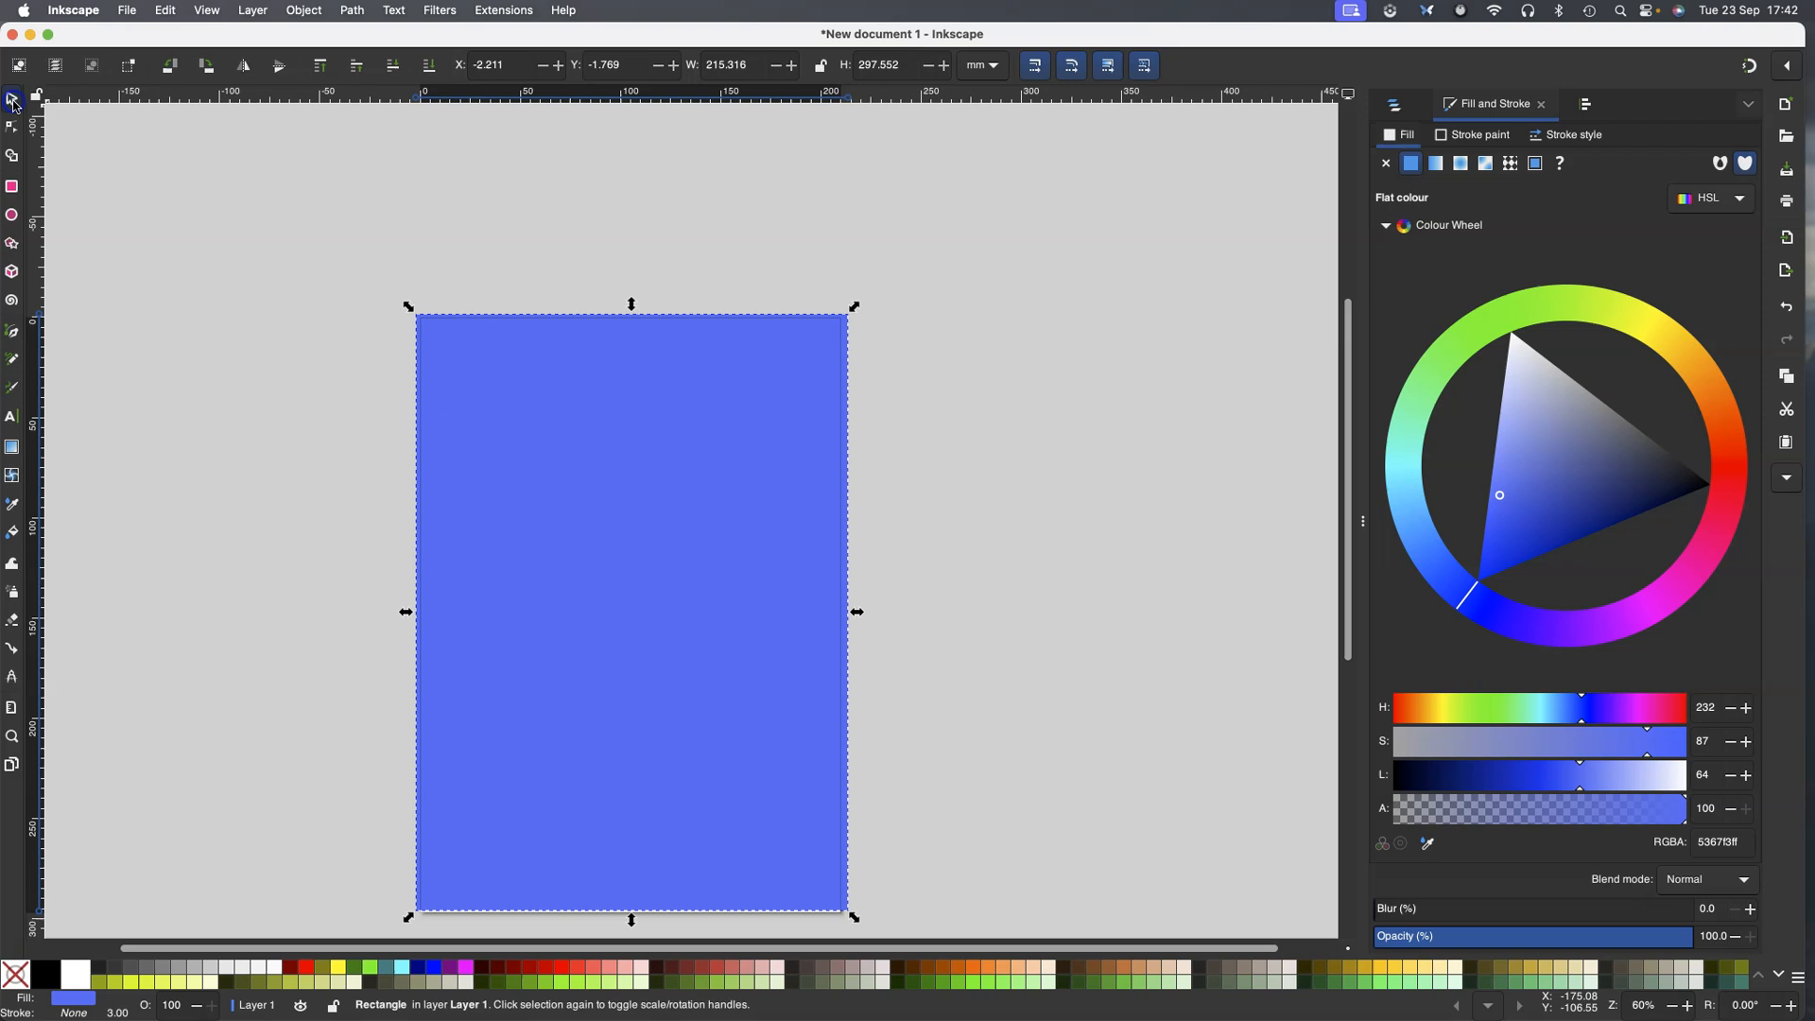
click(428, 66)
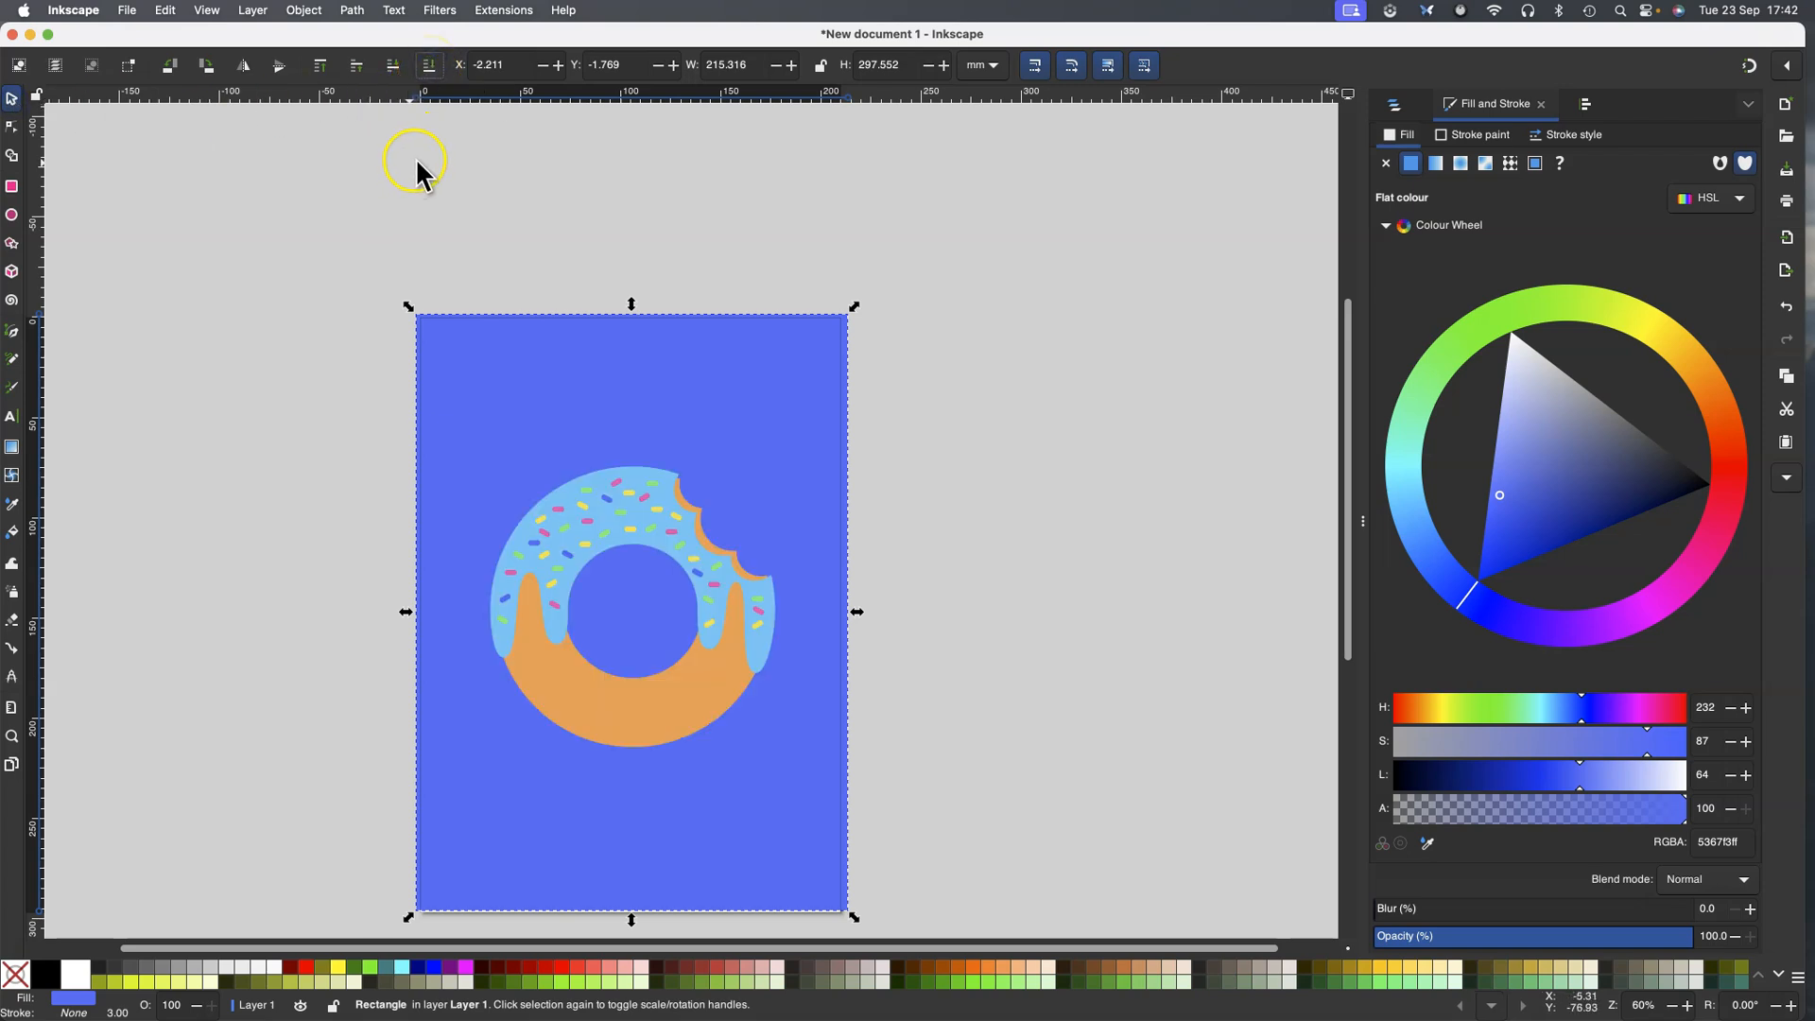
mouse_move(1400, 498)
mouse_down()
mouse_move(1544, 580)
mouse_move(1663, 593)
mouse_move(1713, 531)
mouse_move(1725, 472)
mouse_move(1707, 376)
mouse_move(1630, 354)
mouse_move(1617, 330)
mouse_move(1635, 318)
mouse_up()
drag(1624, 393, 1616, 480)
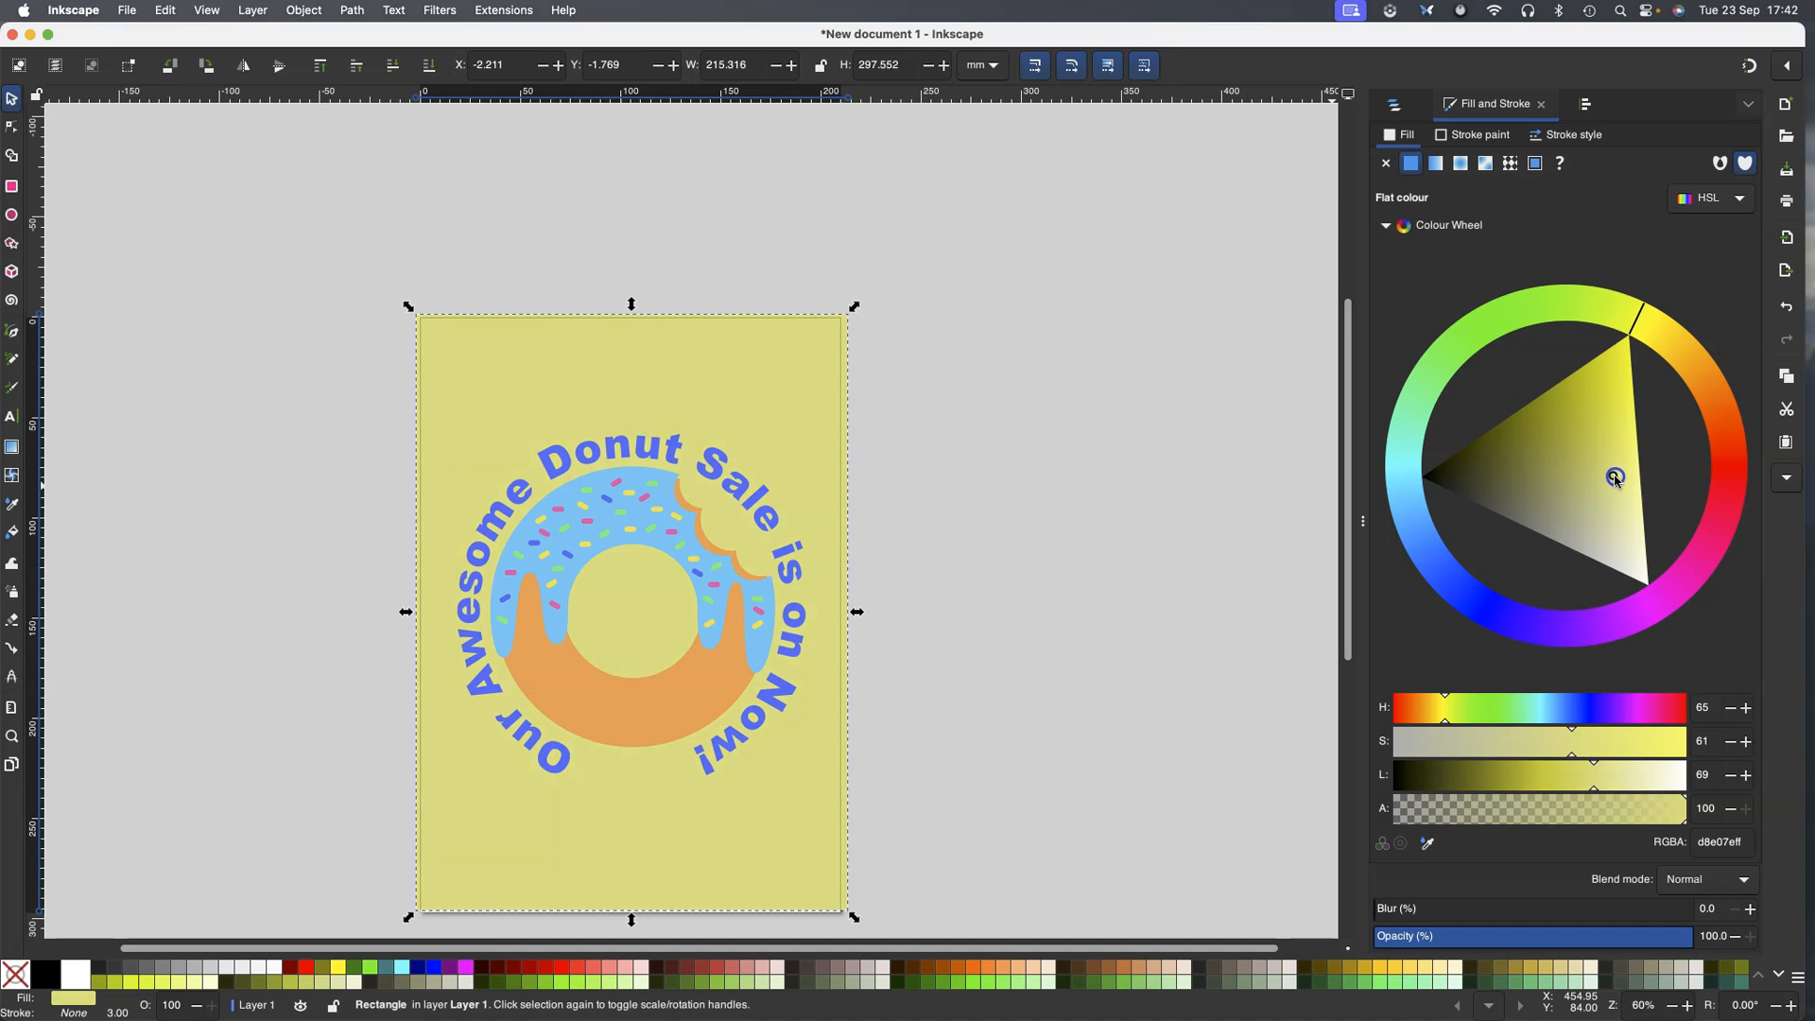
click(1143, 469)
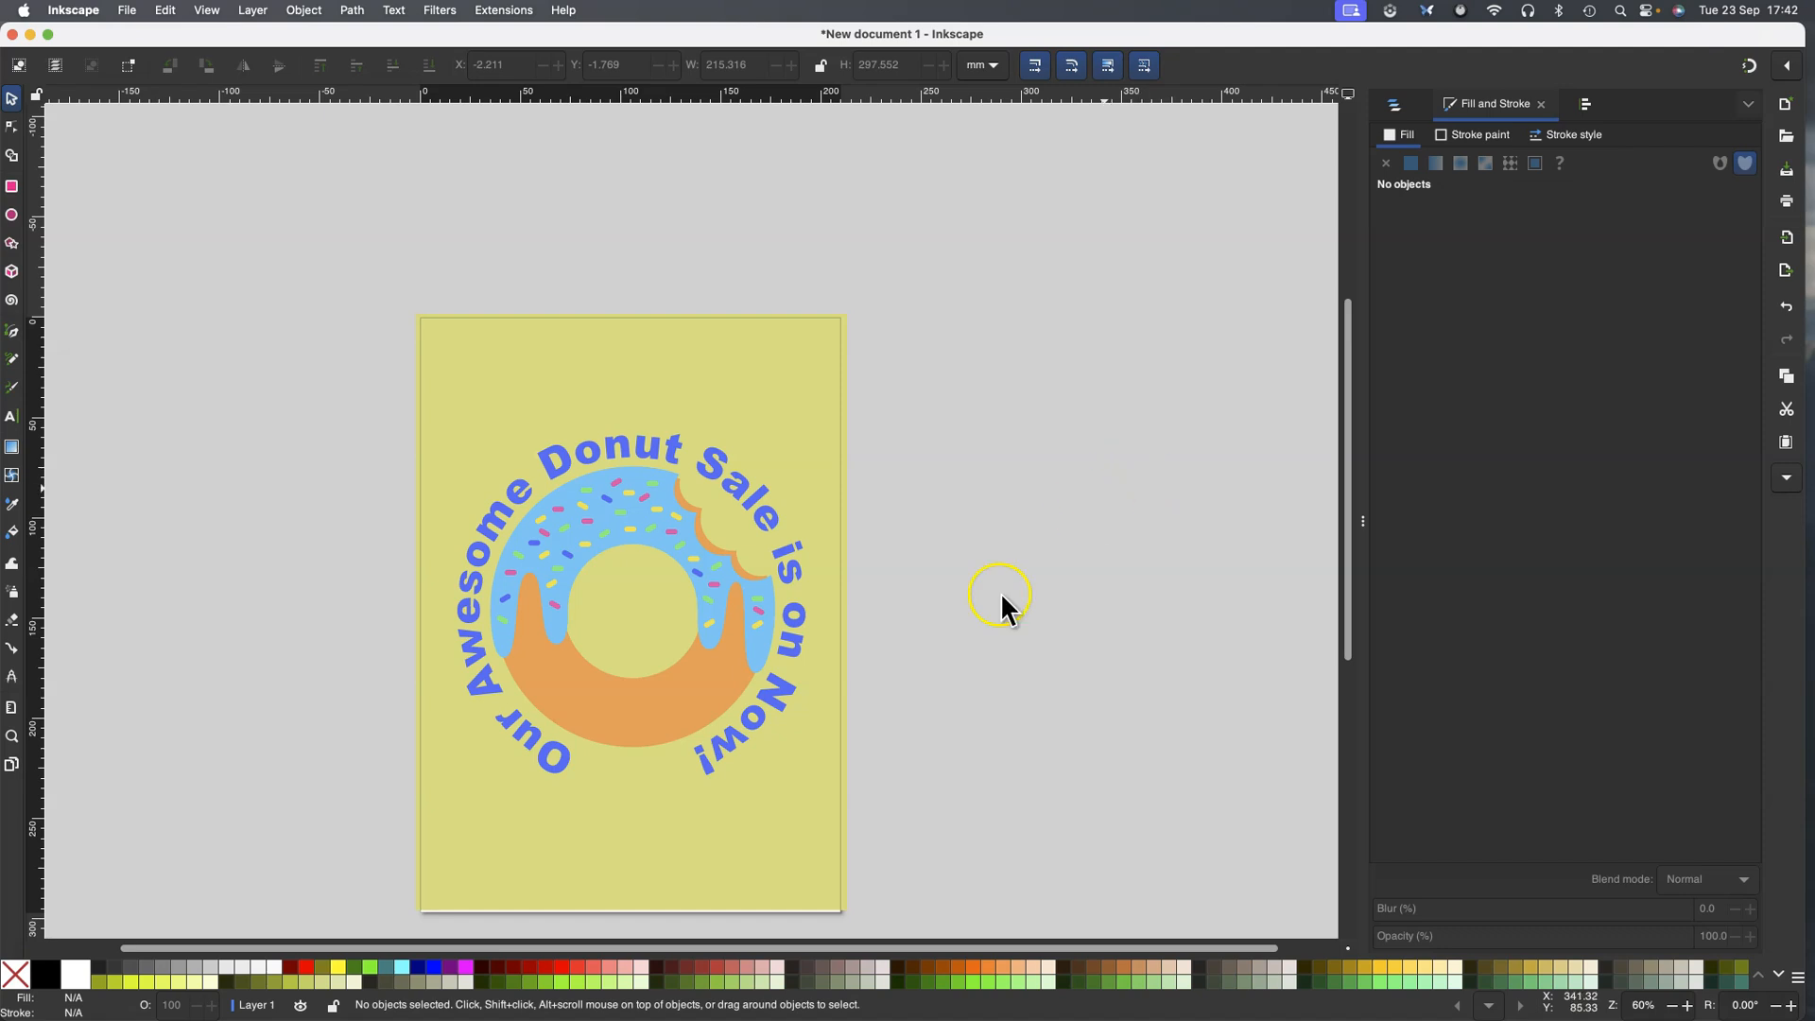
Stretch the background rectangle's lower edge down past the page bottom to a height of about 300 mm
click(837, 855)
drag(629, 926, 629, 927)
click(913, 823)
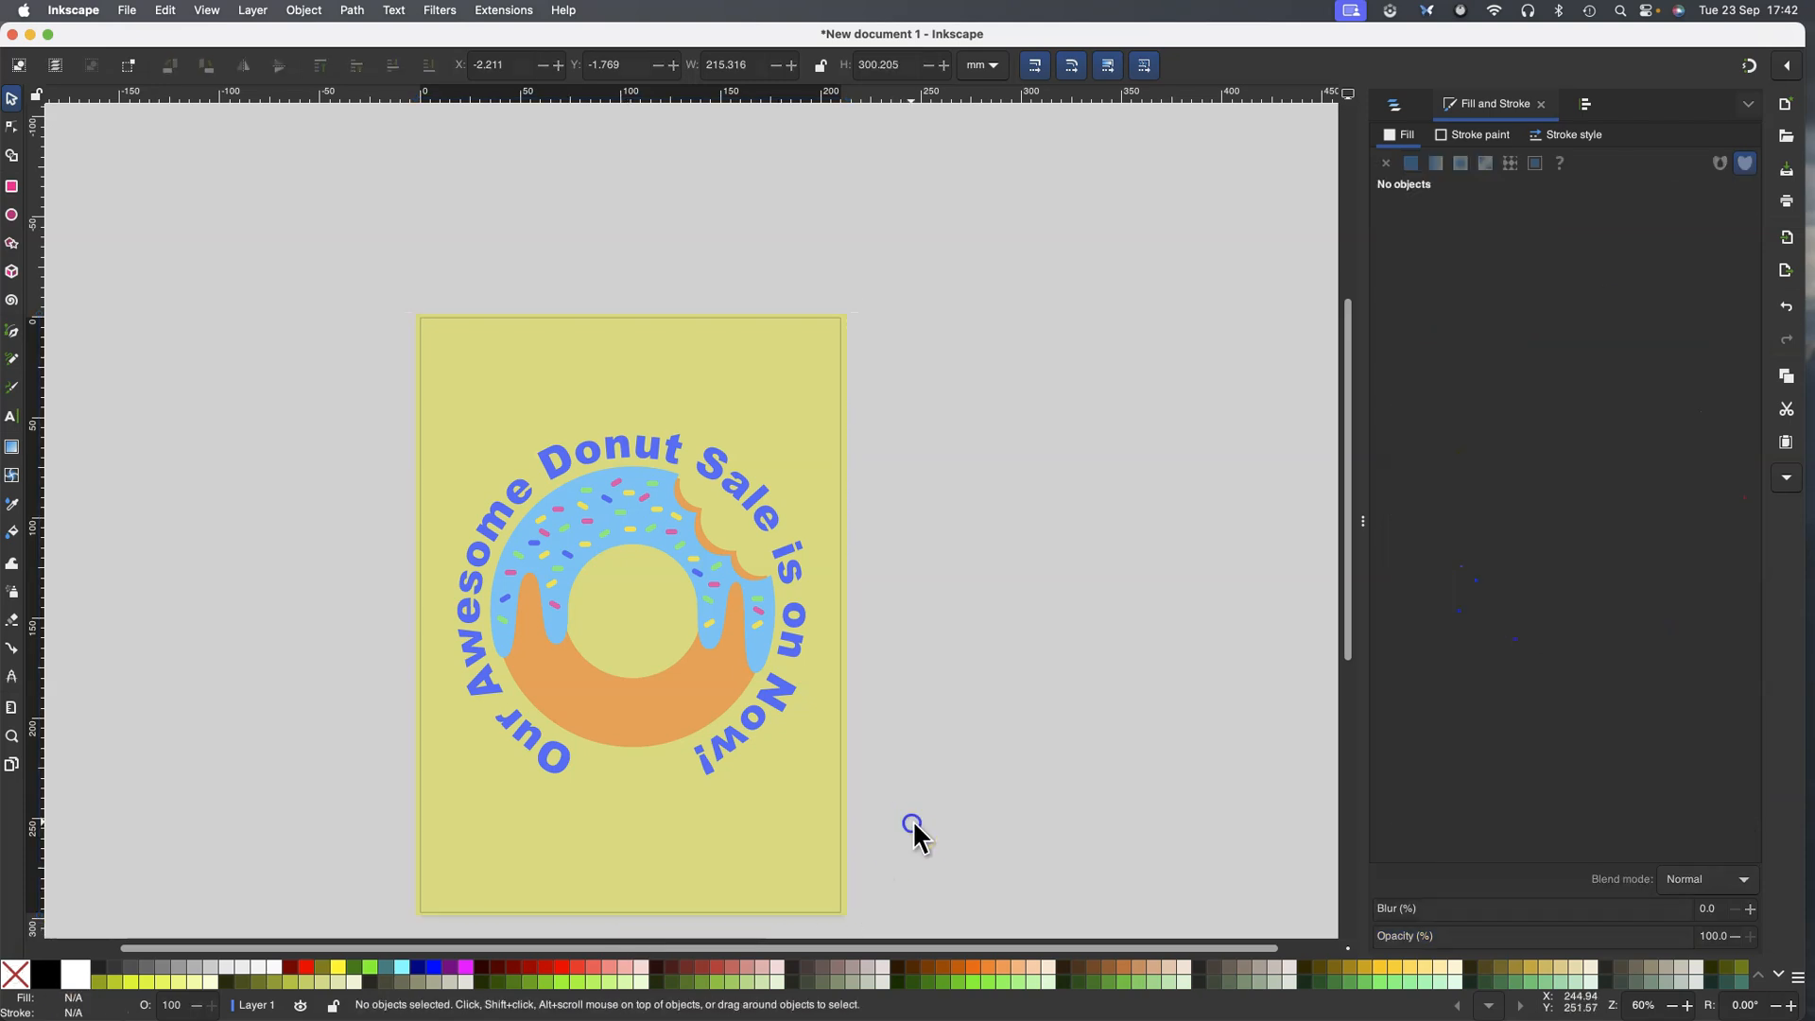